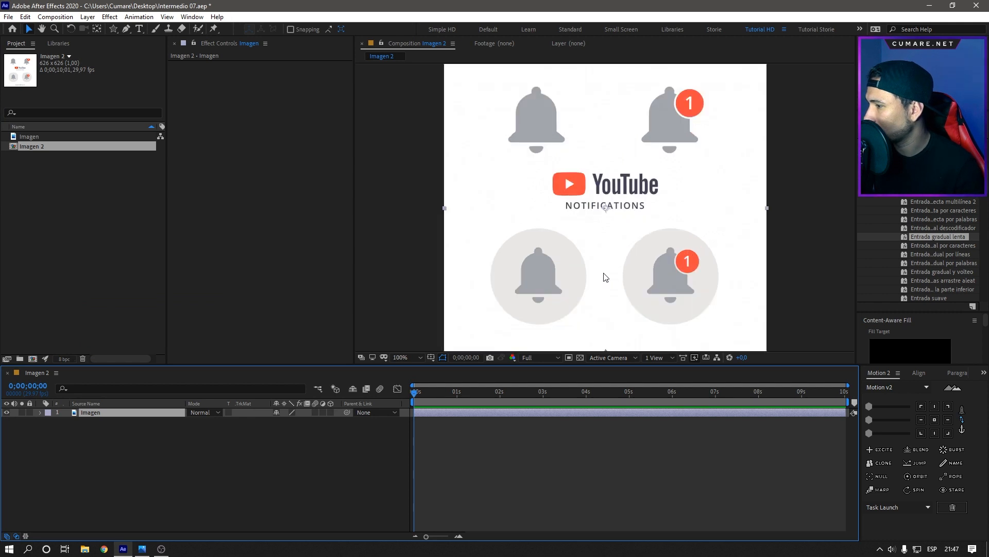
- Enlarge the composition view area and lock the Imagen reference layer
{"action": "left_click_drag", "start_coordinate": [562, 365], "coordinate": [559, 410]}
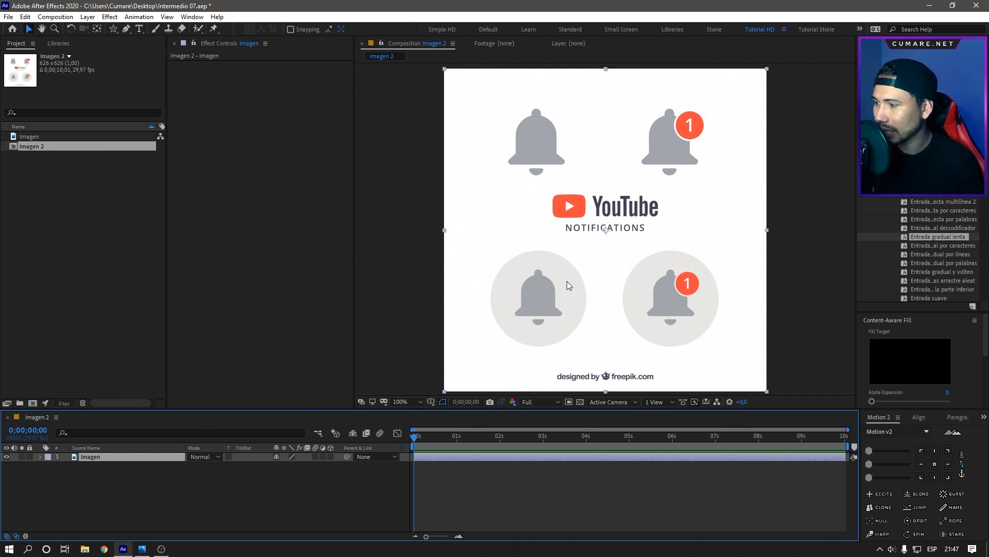
{"action": "left_click", "coordinate": [29, 456]}
{"action": "left_click", "coordinate": [529, 296]}
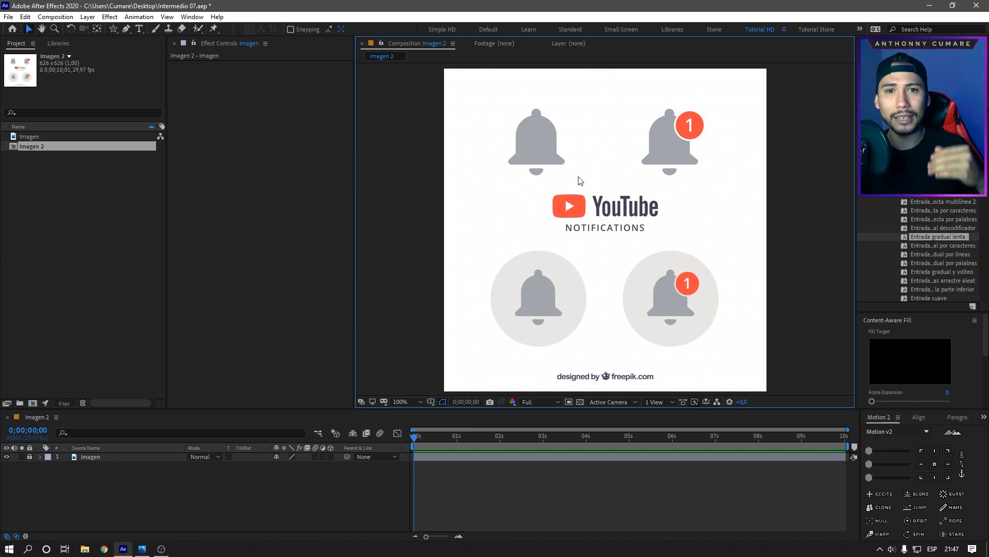
- Start a Pen tool path at the top of the upper-left grey bell's knob, curving down its left side
{"action": "scroll", "coordinate": [556, 178], "scroll_direction": "up", "scroll_amount": 4}
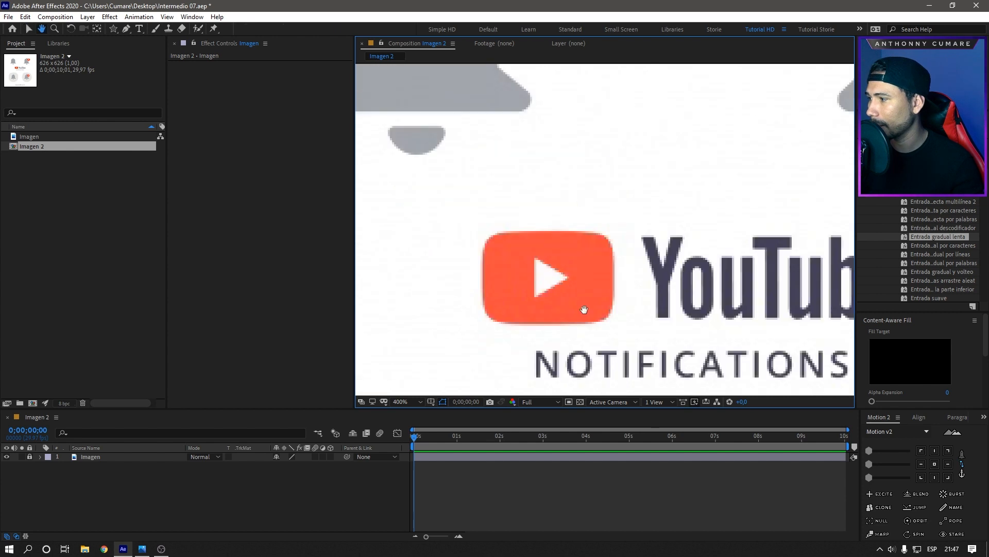
{"action": "left_click_drag", "start_coordinate": [532, 256], "coordinate": [553, 325]}
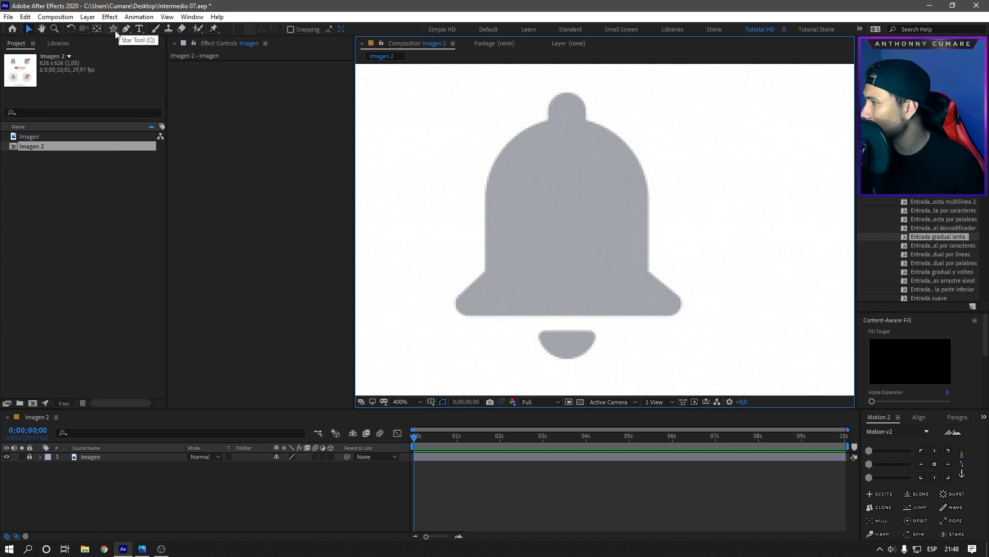
{"action": "left_click_drag", "start_coordinate": [112, 29], "coordinate": [120, 37]}
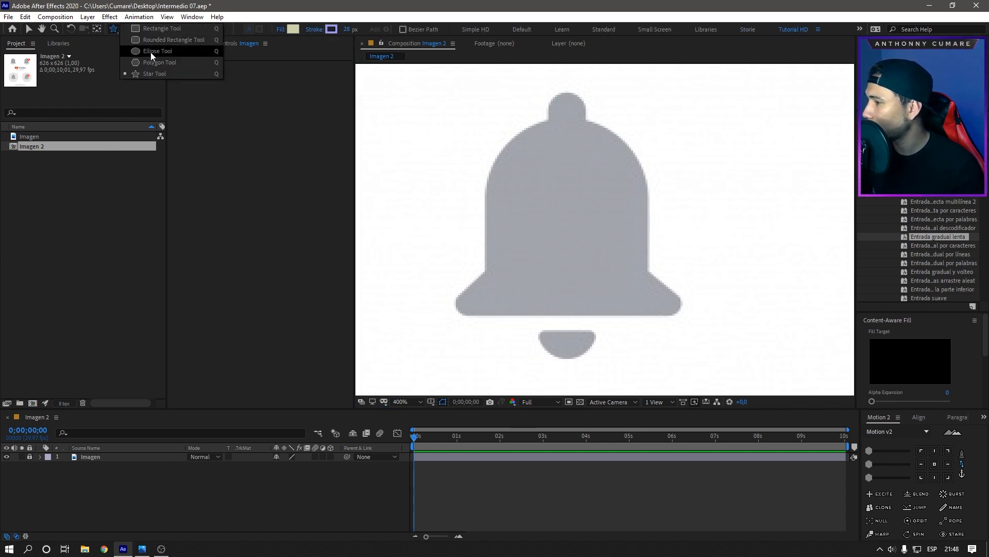
{"action": "left_click", "coordinate": [113, 31]}
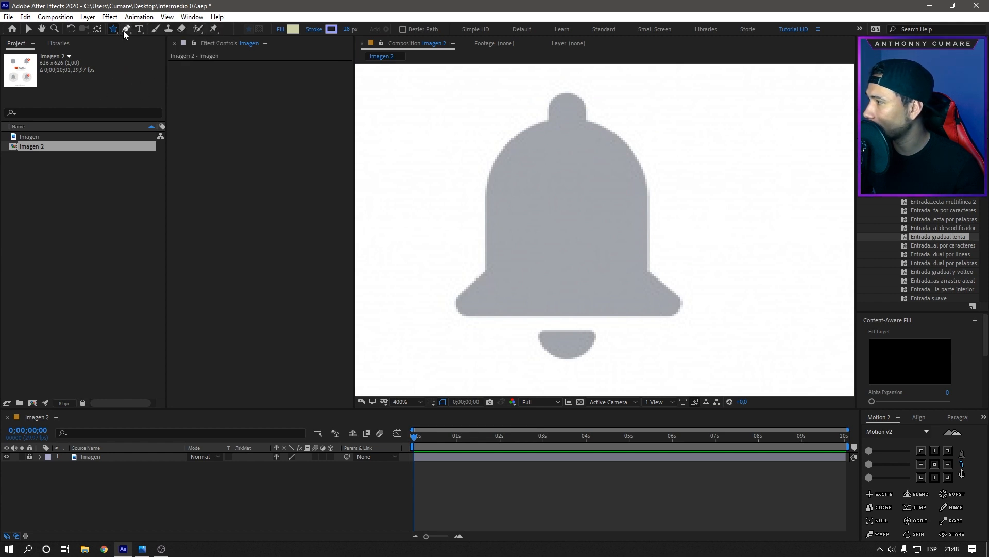
{"action": "left_click", "coordinate": [125, 29]}
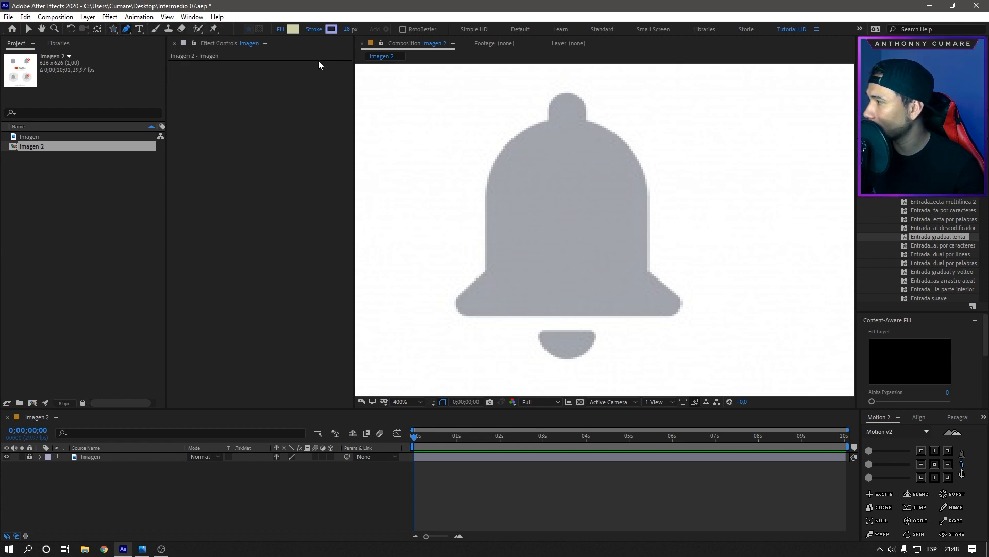
{"action": "left_click", "coordinate": [567, 93]}
{"action": "left_click_drag", "start_coordinate": [547, 108], "coordinate": [547, 118]}
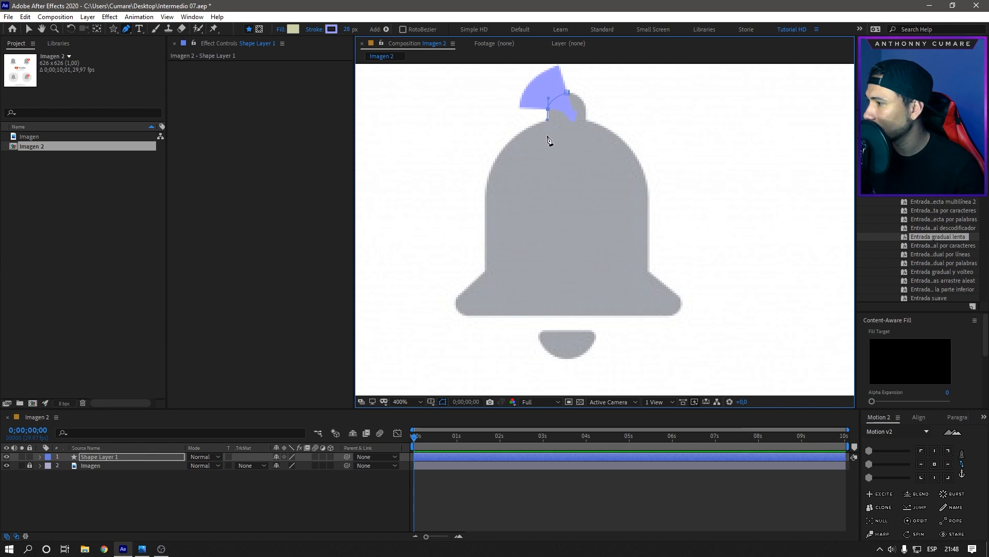
- Set the new shape's fill and stroke colours to red, and switch its fill type to None
{"action": "left_click", "coordinate": [293, 29]}
{"action": "left_click_drag", "start_coordinate": [636, 299], "coordinate": [641, 241]}
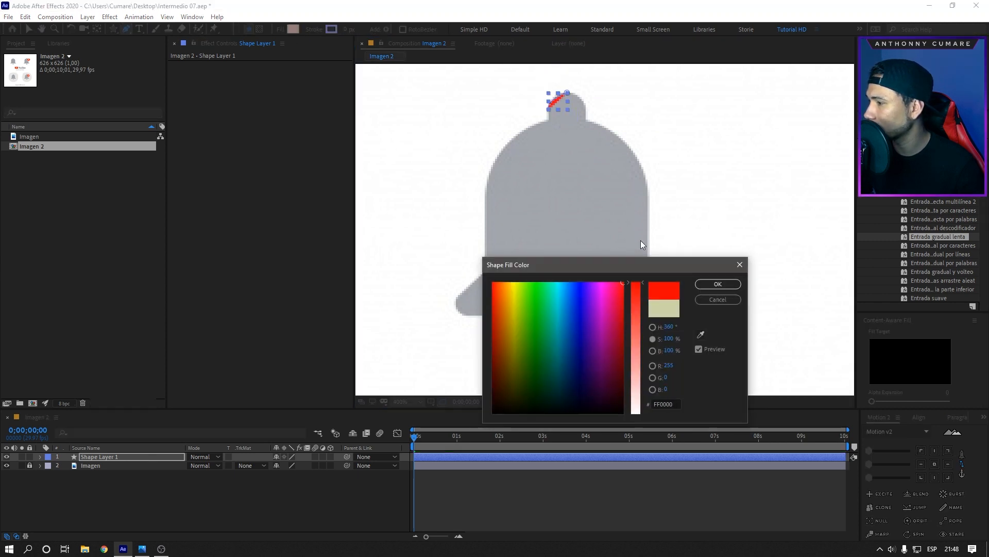
{"action": "left_click", "coordinate": [718, 284]}
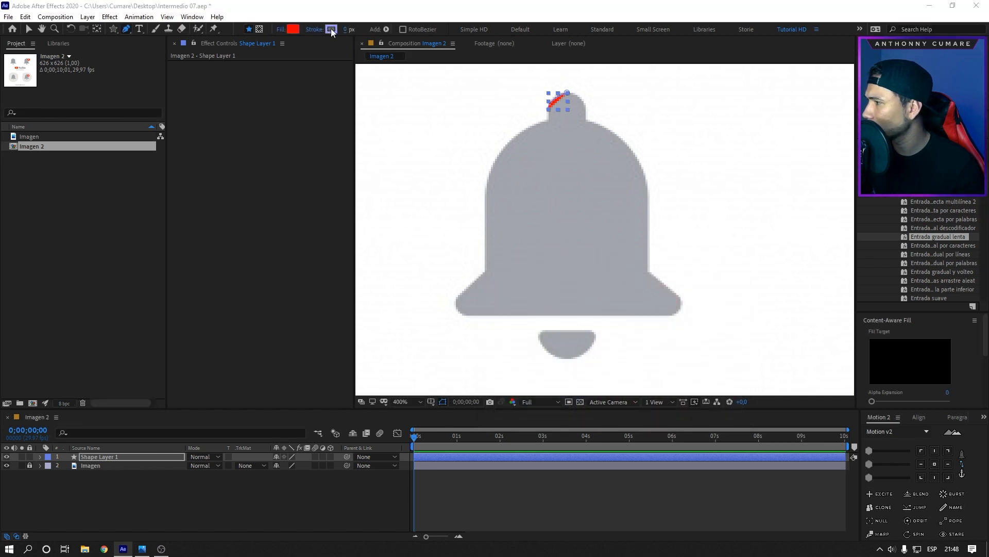
{"action": "left_click", "coordinate": [330, 29]}
{"action": "left_click_drag", "start_coordinate": [592, 311], "coordinate": [642, 273]}
{"action": "left_click", "coordinate": [713, 285]}
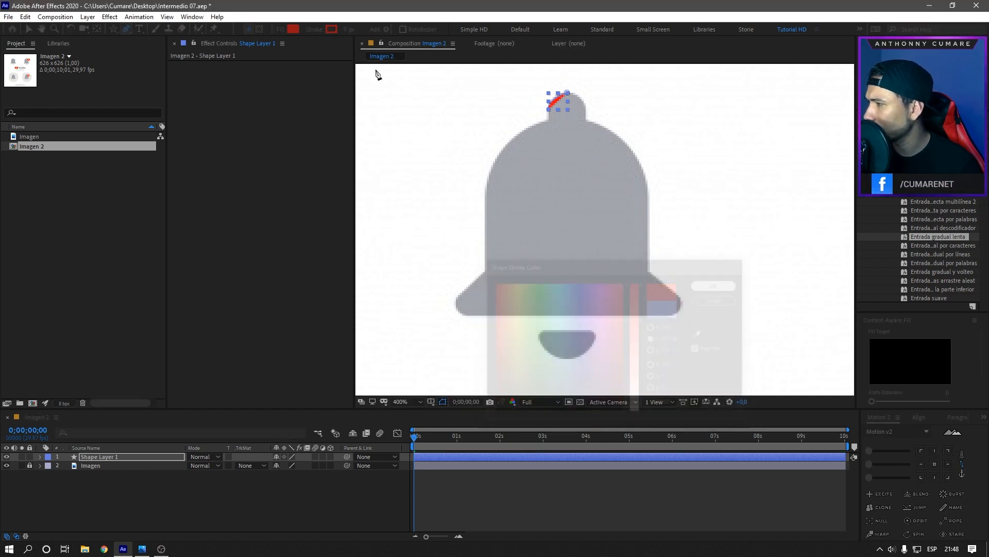
{"action": "left_click", "coordinate": [279, 30]}
{"action": "left_click", "coordinate": [443, 244]}
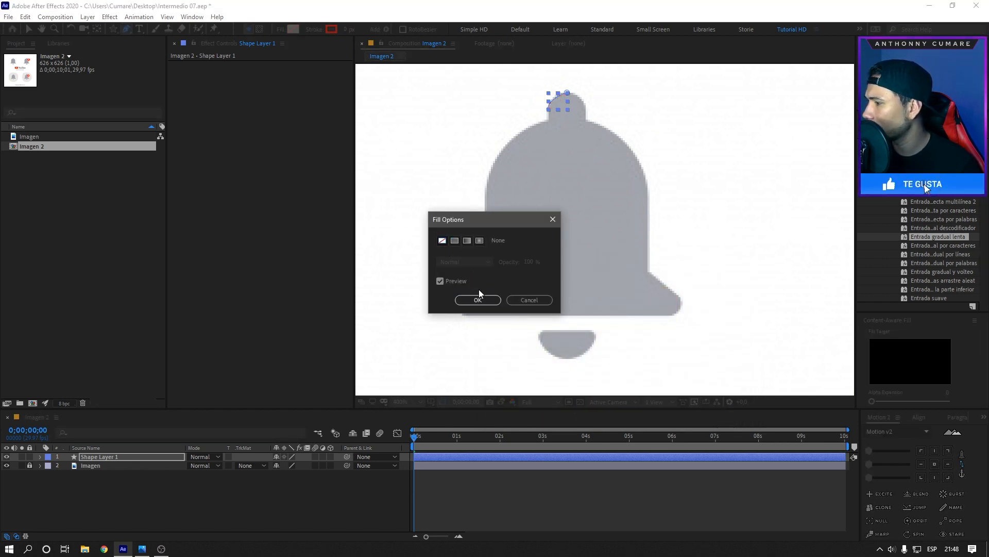
{"action": "left_click", "coordinate": [474, 296]}
- Continue the path around the bell's knob and along the right curve of its dome, adjusting the curve handles
{"action": "left_click", "coordinate": [567, 93]}
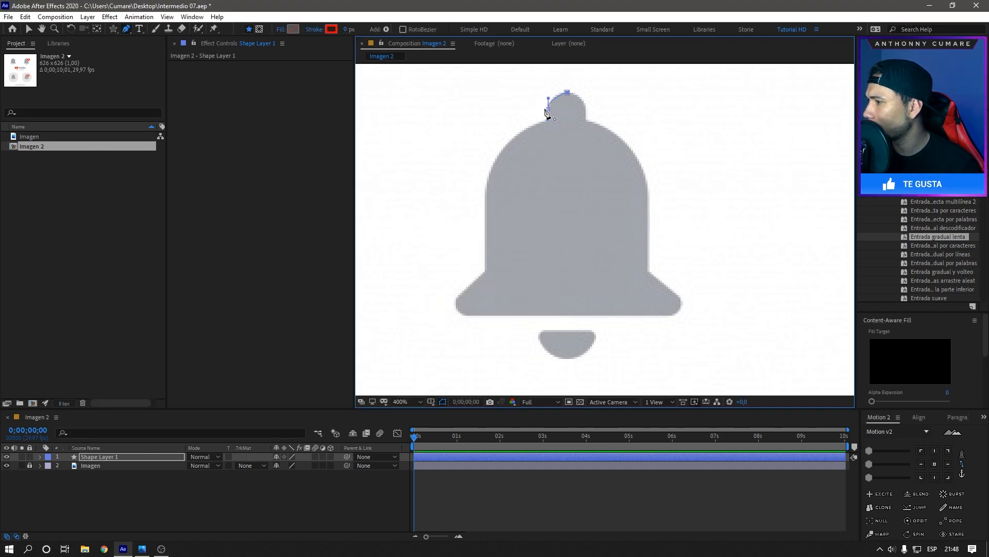
{"action": "left_click_drag", "start_coordinate": [550, 113], "coordinate": [548, 120]}
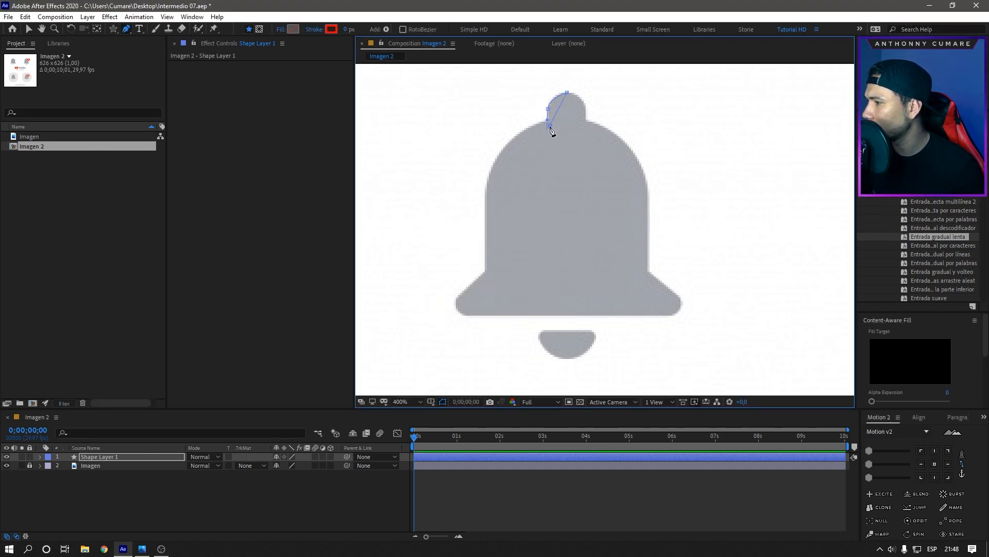
{"action": "left_click_drag", "start_coordinate": [586, 120], "coordinate": [587, 150]}
{"action": "left_click", "coordinate": [607, 127]}
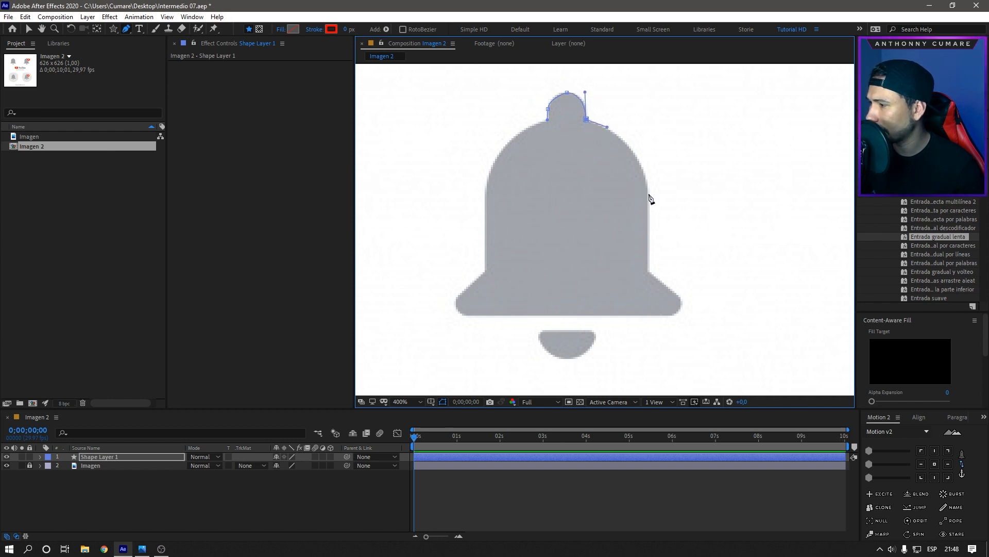
{"action": "left_click_drag", "start_coordinate": [648, 187], "coordinate": [649, 242]}
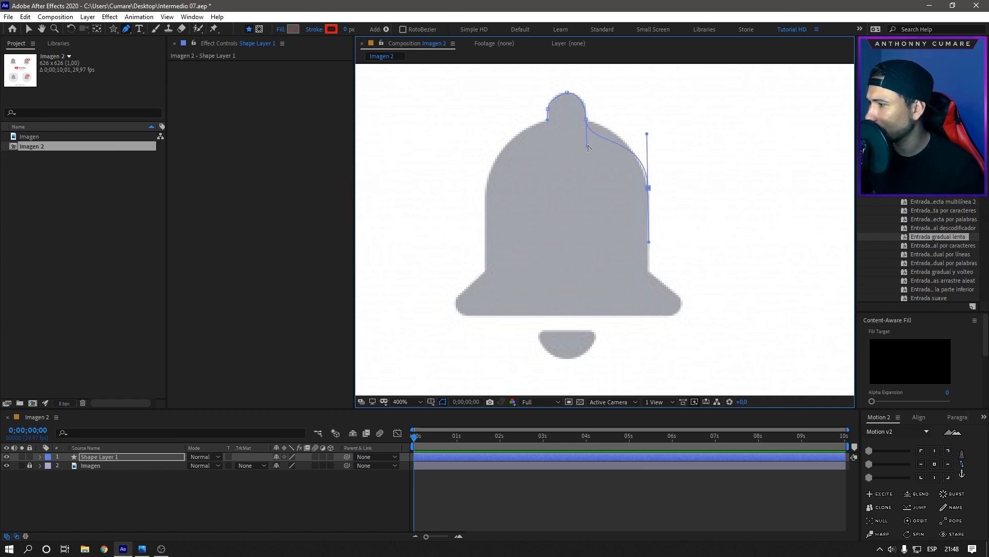
{"action": "left_click_drag", "start_coordinate": [587, 146], "coordinate": [600, 124]}
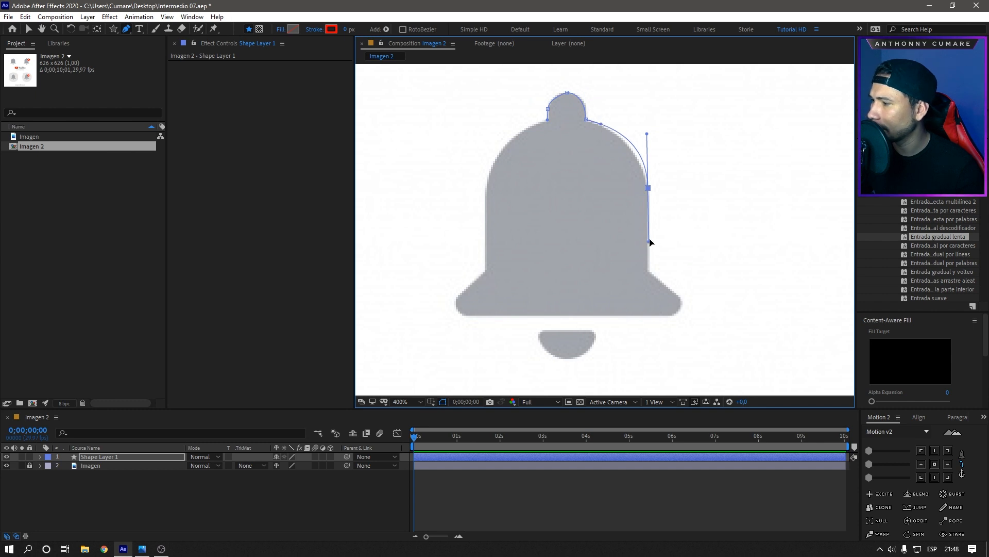
- Trace the bell's right side, rounded base corners and bottom edge up to the lower left of the body
{"action": "left_click", "coordinate": [648, 271]}
{"action": "left_click", "coordinate": [680, 298]}
{"action": "left_click_drag", "start_coordinate": [674, 315], "coordinate": [664, 319]}
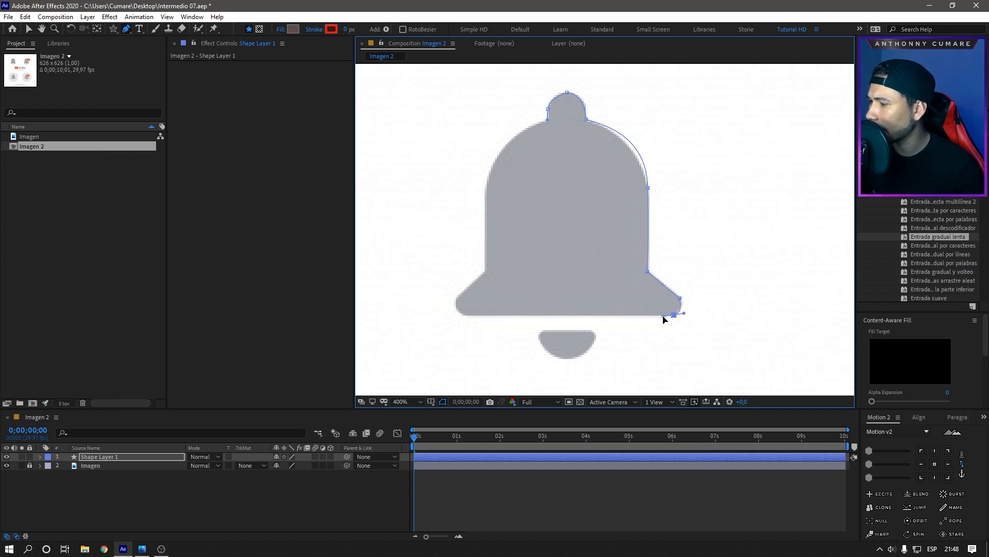
{"action": "left_click", "coordinate": [465, 316]}
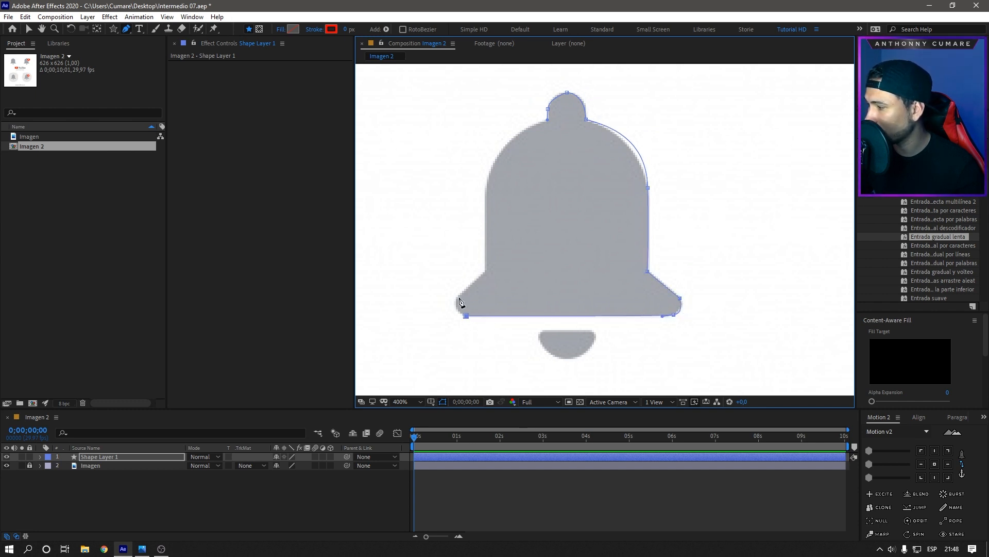
{"action": "left_click_drag", "start_coordinate": [459, 298], "coordinate": [472, 287]}
{"action": "left_click", "coordinate": [486, 269]}
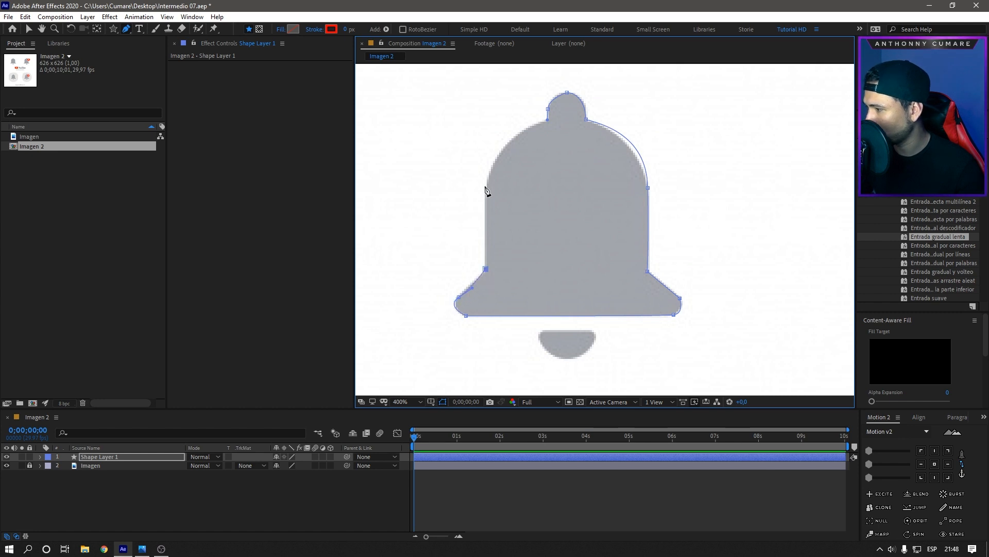
- Trace the left side and dome curve of the bell up to the knob, completing the outline
{"action": "left_click", "coordinate": [485, 186]}
{"action": "left_click_drag", "start_coordinate": [527, 127], "coordinate": [545, 117]}
{"action": "left_click", "coordinate": [560, 120]}
{"action": "key", "text": "ctrl+z"}
{"action": "left_click", "coordinate": [559, 119]}
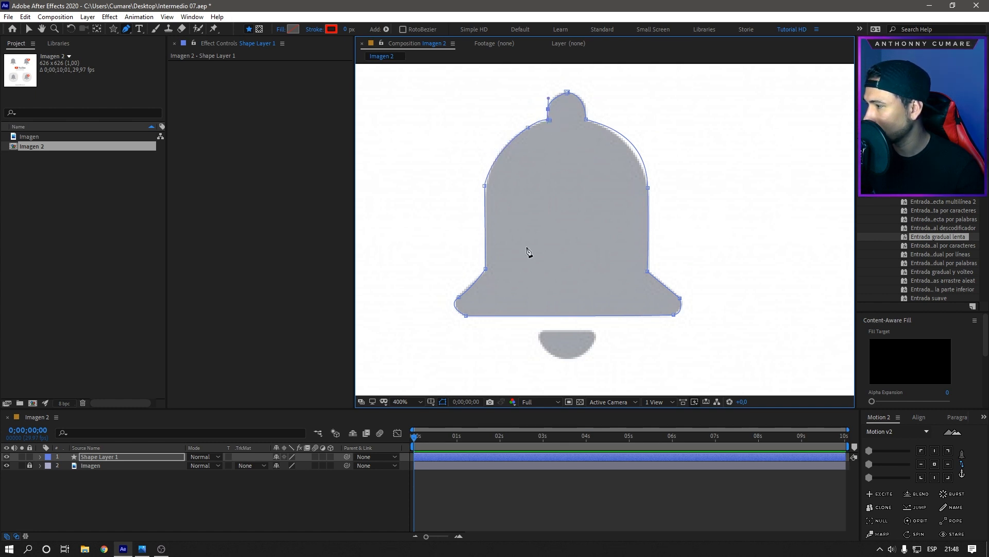
- Fill the traced bell with solid red FF0000, view it whole, and delete its shape layer
{"action": "left_click", "coordinate": [293, 29]}
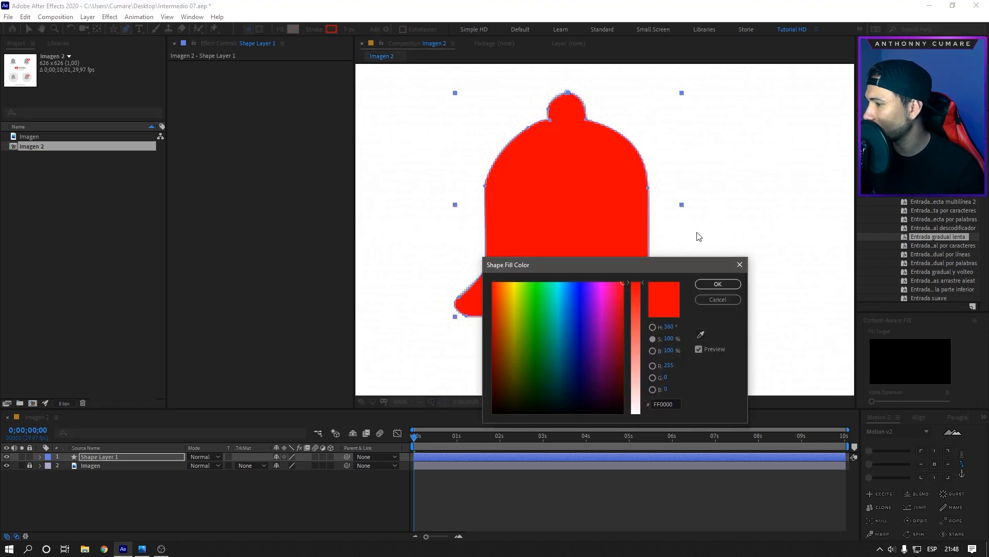
{"action": "left_click", "coordinate": [717, 284]}
{"action": "left_click", "coordinate": [588, 481]}
{"action": "scroll", "coordinate": [660, 224], "scroll_direction": "down", "scroll_amount": 2}
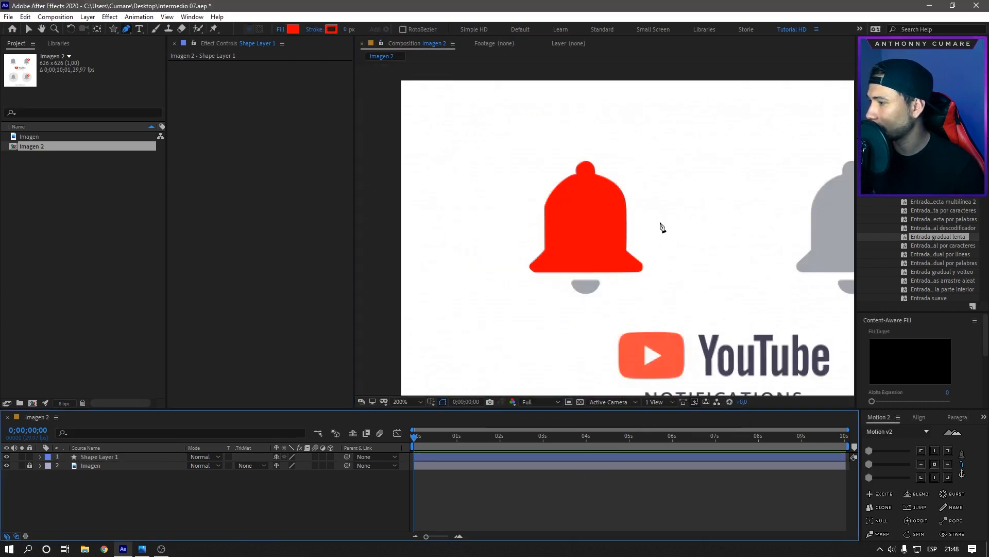
{"action": "left_click", "coordinate": [103, 456]}
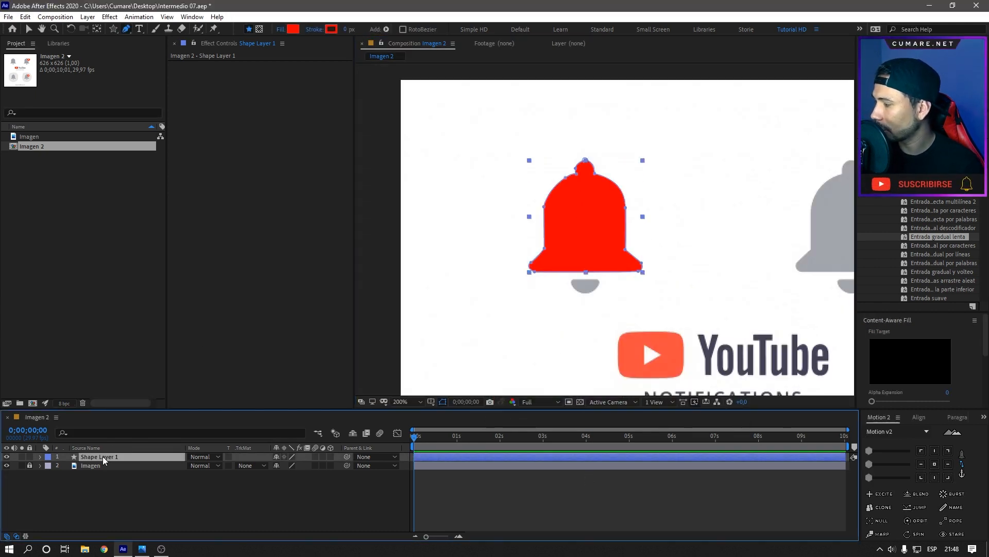
{"action": "key", "text": "Delete"}
- Draw a rounded rectangle over the knob at the top of the grey bell and set its fill to None
{"action": "scroll", "coordinate": [592, 272], "scroll_direction": "up", "scroll_amount": 2}
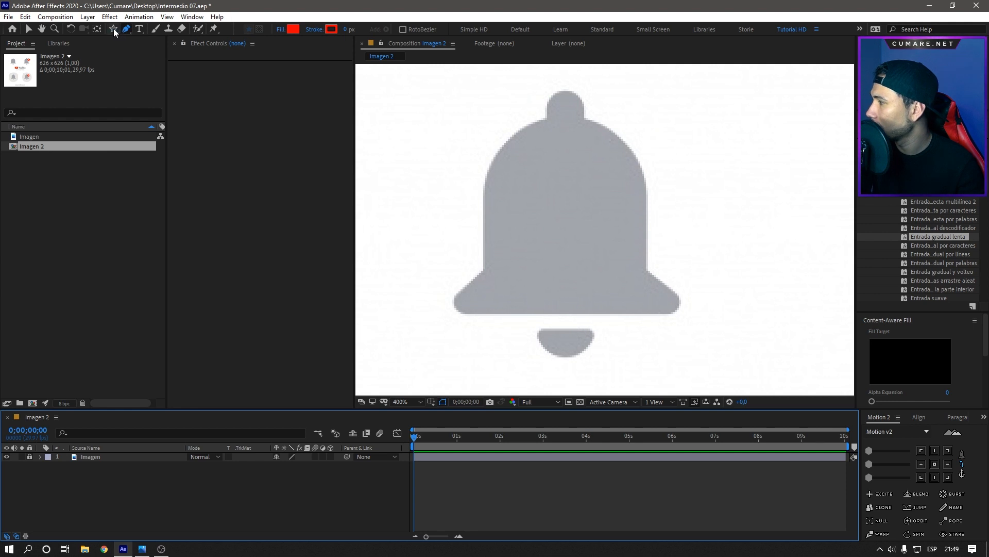
{"action": "left_click_drag", "start_coordinate": [113, 28], "coordinate": [149, 39]}
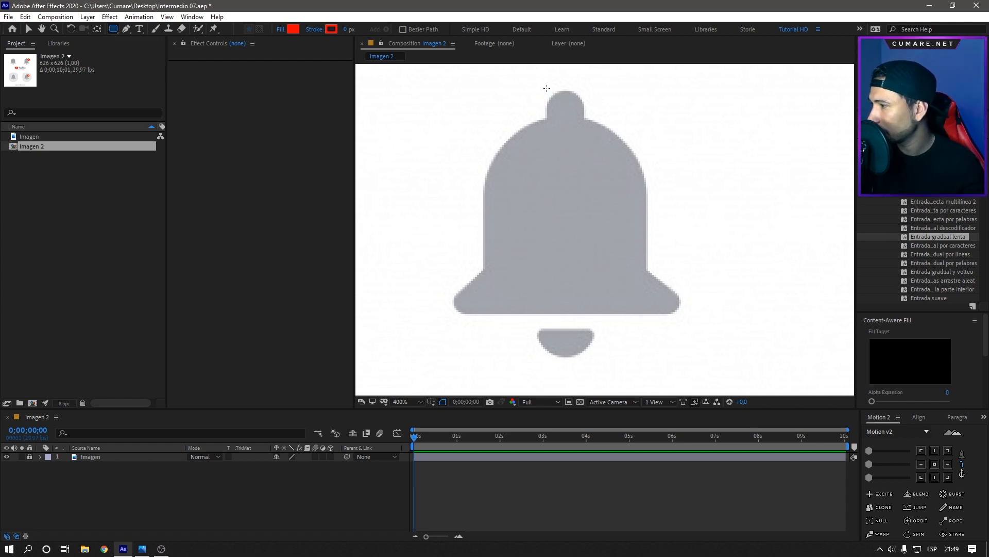
{"action": "left_click_drag", "start_coordinate": [546, 89], "coordinate": [586, 151]}
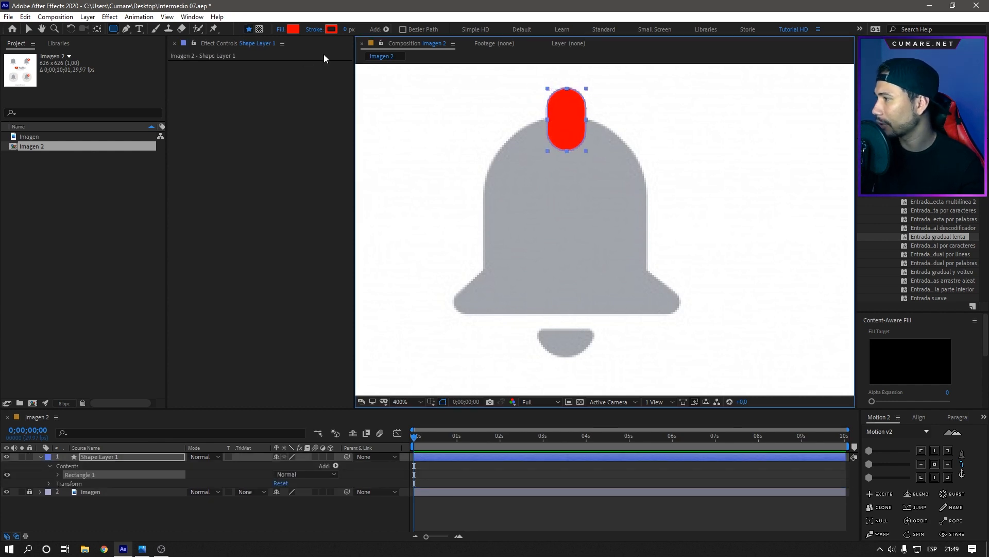
{"action": "left_click", "coordinate": [282, 29]}
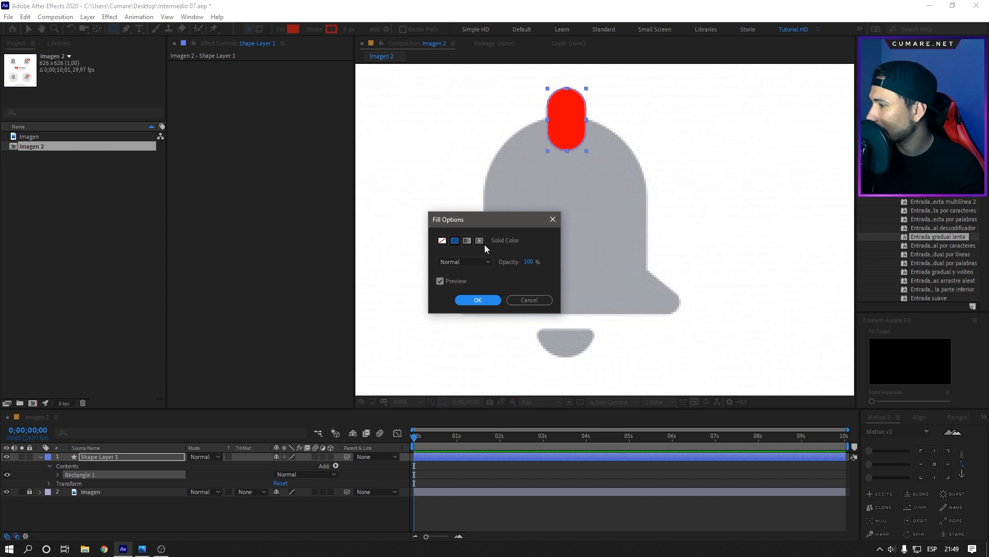
{"action": "left_click", "coordinate": [443, 241]}
{"action": "left_click", "coordinate": [489, 300]}
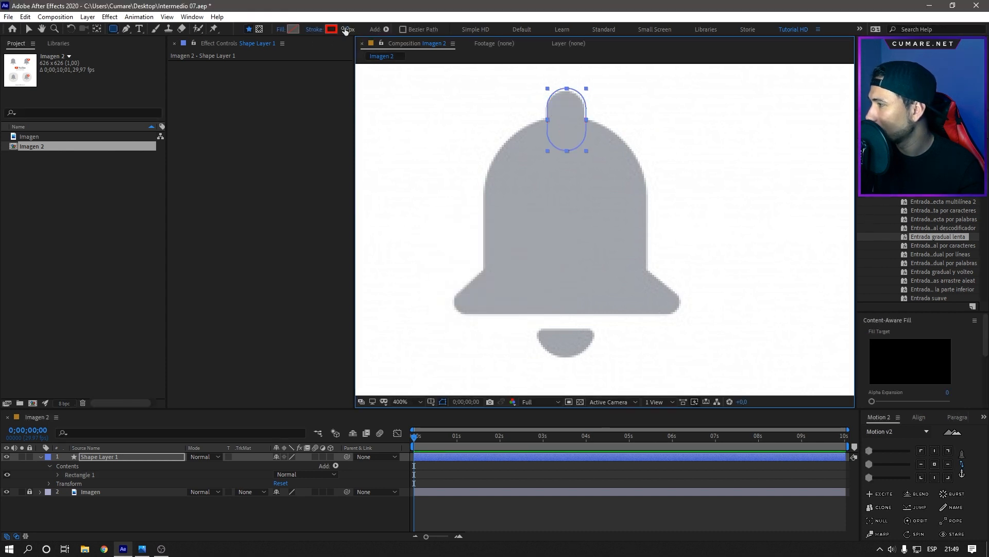
- Set the rounded rectangle's red stroke width to 1 px
{"action": "left_click_drag", "start_coordinate": [344, 30], "coordinate": [343, 29]}
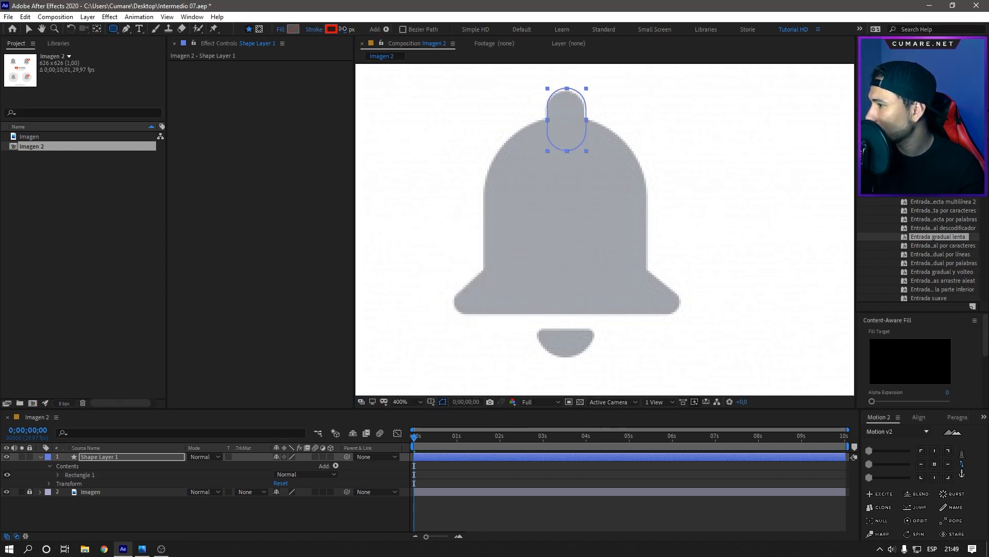
{"action": "left_click", "coordinate": [345, 29]}
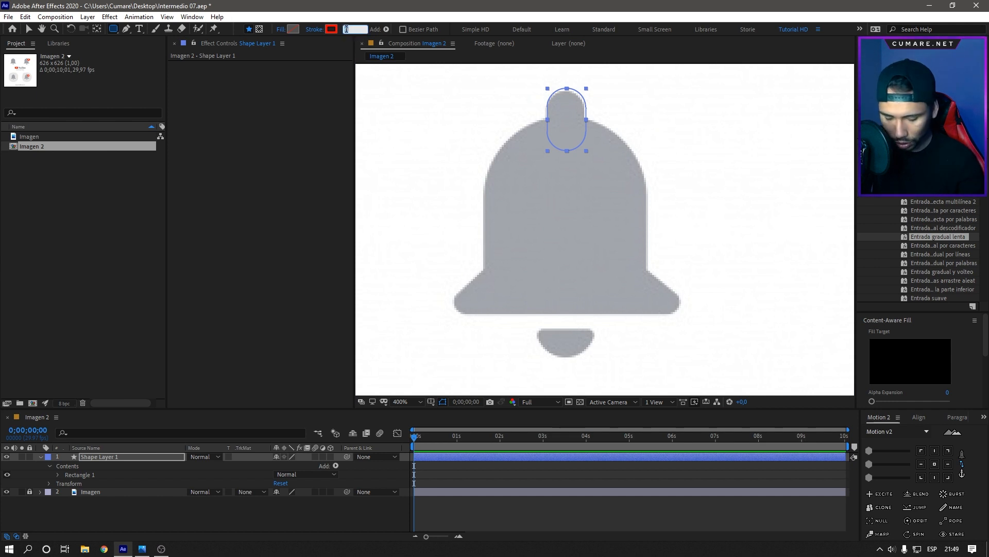
{"action": "type", "text": "1"}
{"action": "key", "text": "Return"}
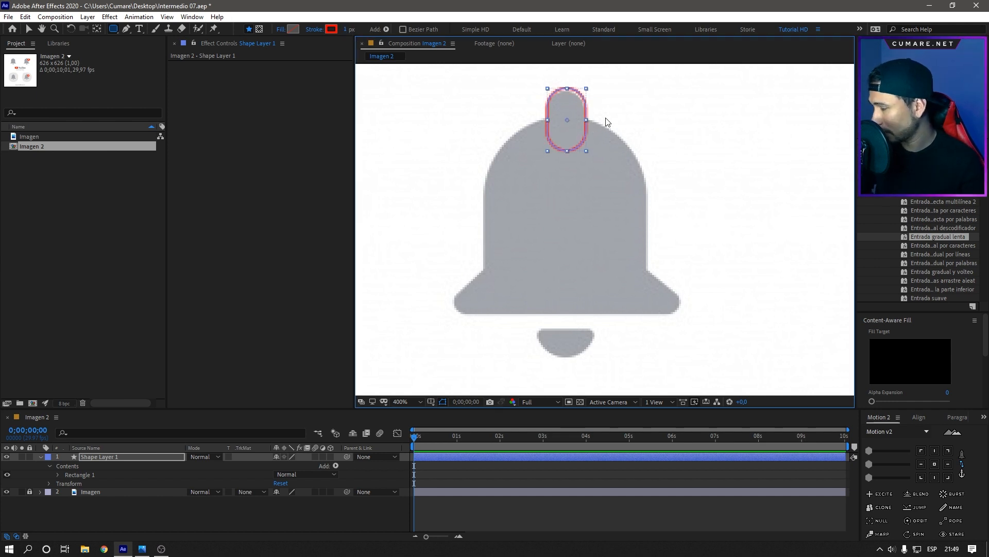
- Move the rounded outline down to line up with the bell's knob and deselect its shape layer
{"action": "key", "text": "v"}
{"action": "left_click_drag", "start_coordinate": [574, 117], "coordinate": [573, 119]}
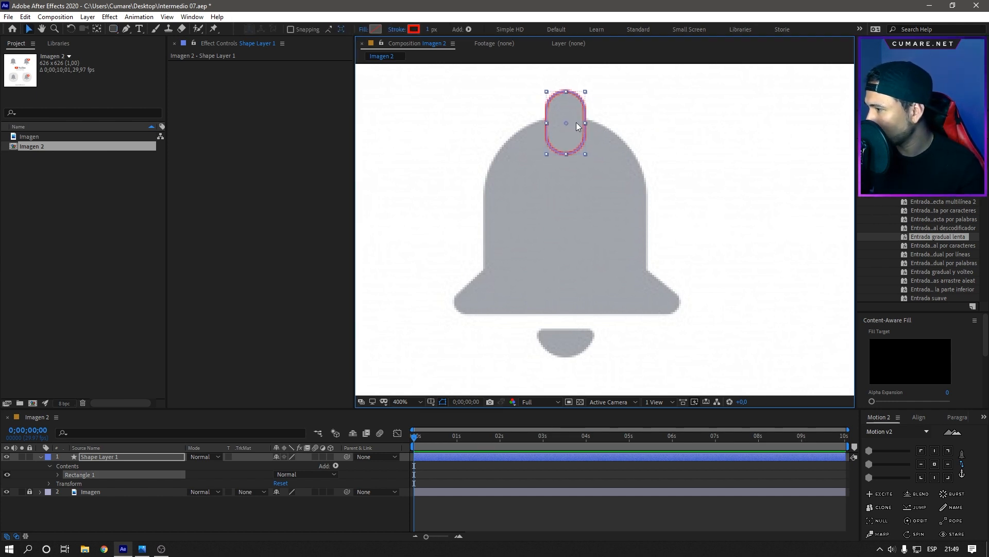
{"action": "left_click", "coordinate": [210, 487]}
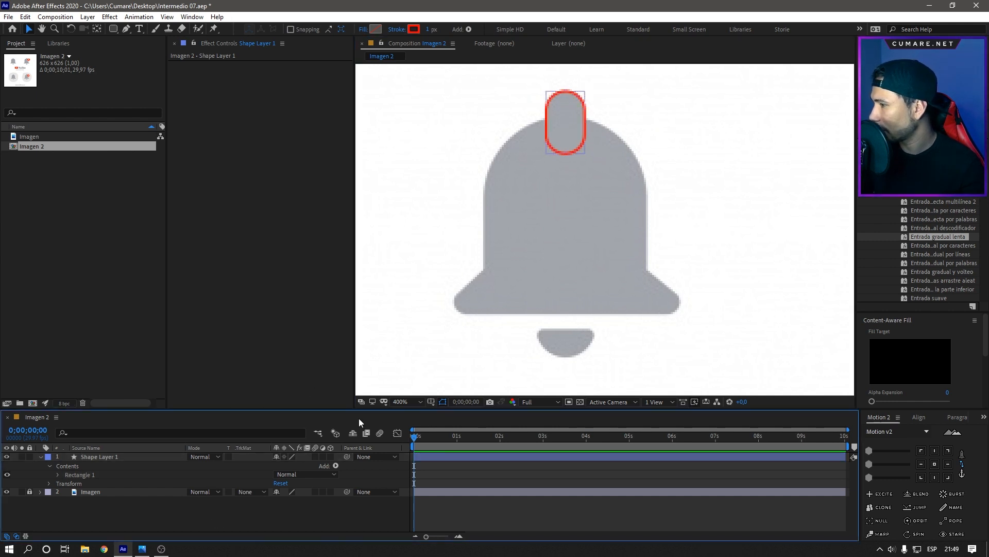
- Draw a rounded rectangle about 77 by 91 px over the bell's body, within the knob's shape layer
{"action": "left_click", "coordinate": [114, 29]}
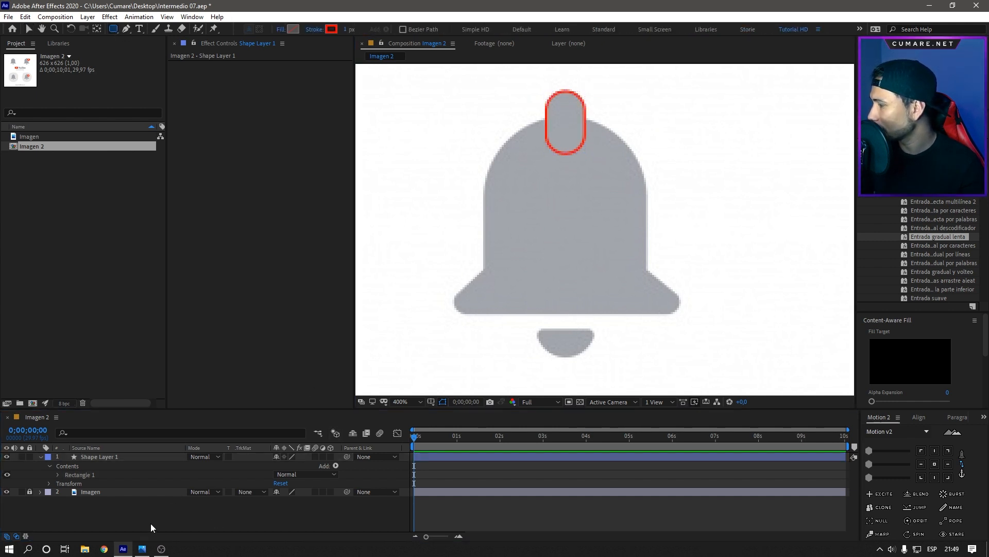
{"action": "left_click", "coordinate": [108, 457]}
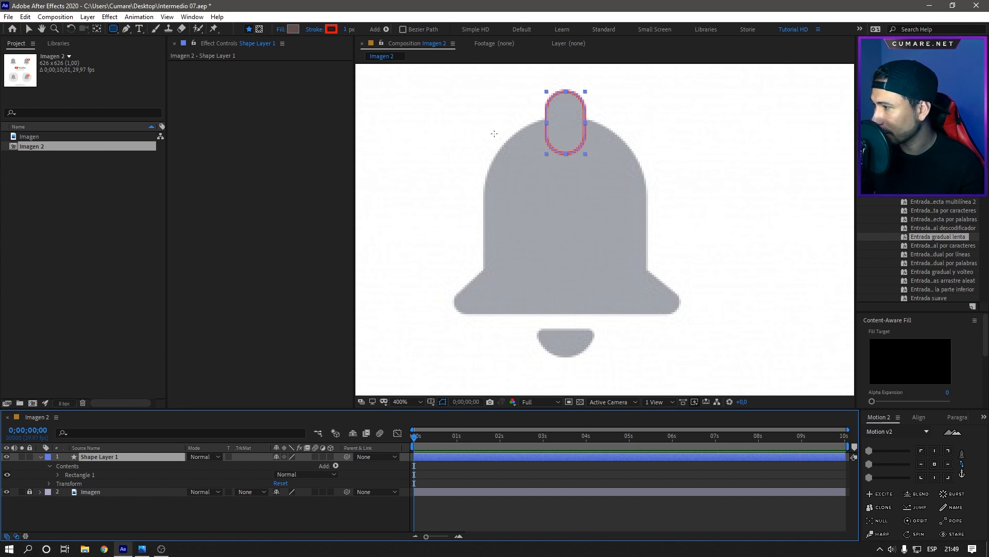
{"action": "left_click_drag", "start_coordinate": [484, 126], "coordinate": [646, 311]}
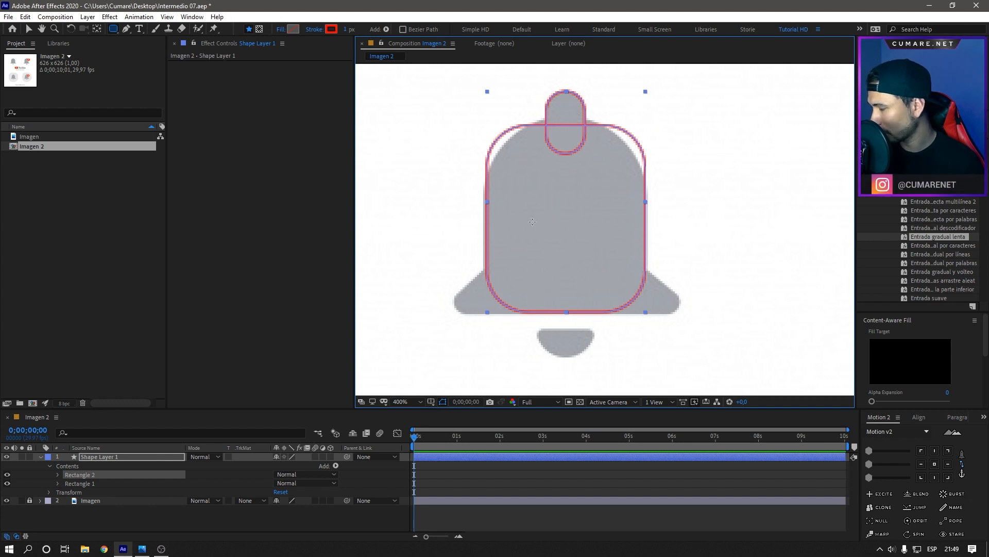
{"action": "key", "text": "v"}
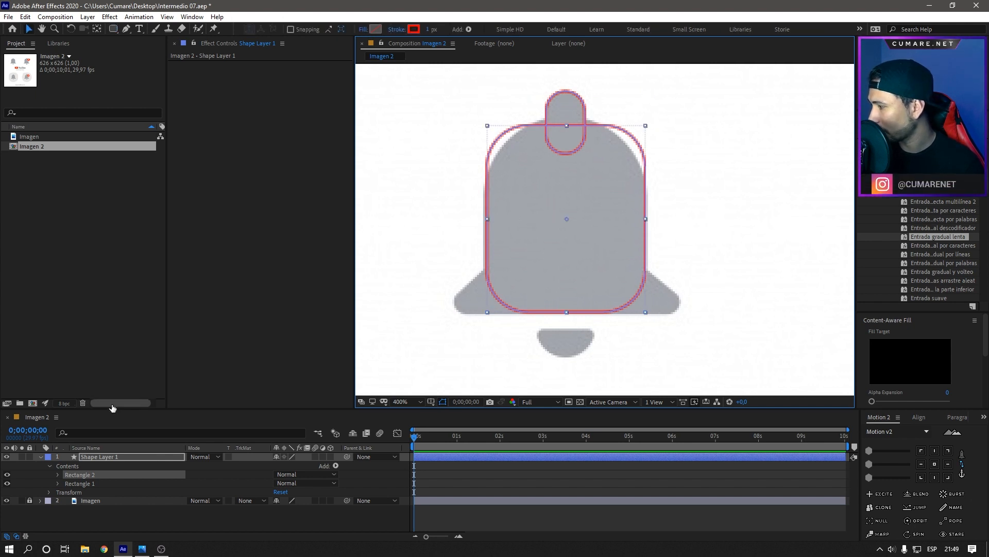
- Unlink the body rectangle's size proportions, set its width to 79.4, and shift it slightly left to match the grey bell
{"action": "left_click", "coordinate": [58, 475]}
{"action": "left_click", "coordinate": [67, 484]}
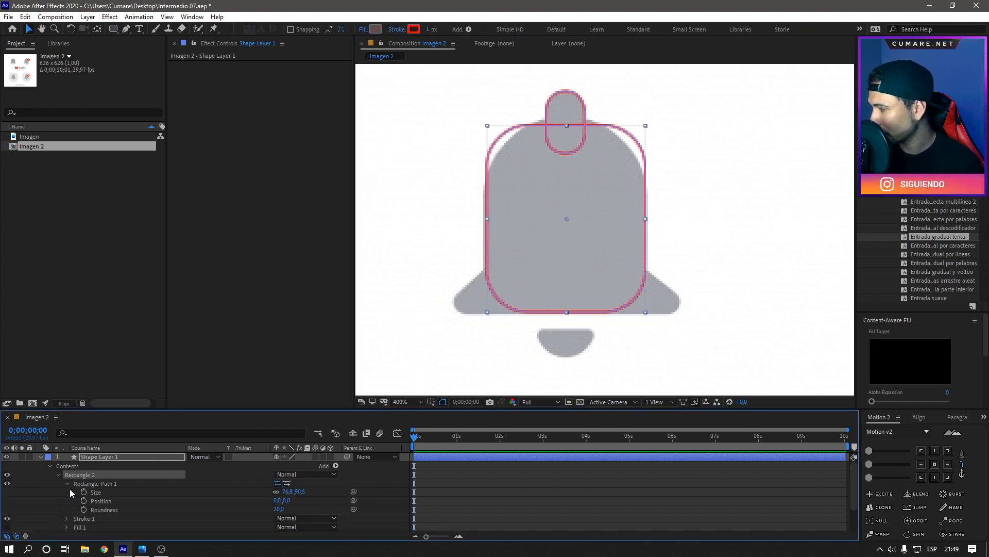
{"action": "left_click", "coordinate": [275, 492]}
{"action": "mouse_move", "coordinate": [298, 495]}
{"action": "left_mouse_down"}
{"action": "mouse_move", "coordinate": [308, 495]}
{"action": "mouse_move", "coordinate": [298, 487]}
{"action": "left_mouse_up"}
{"action": "key", "text": "ctrl+z"}
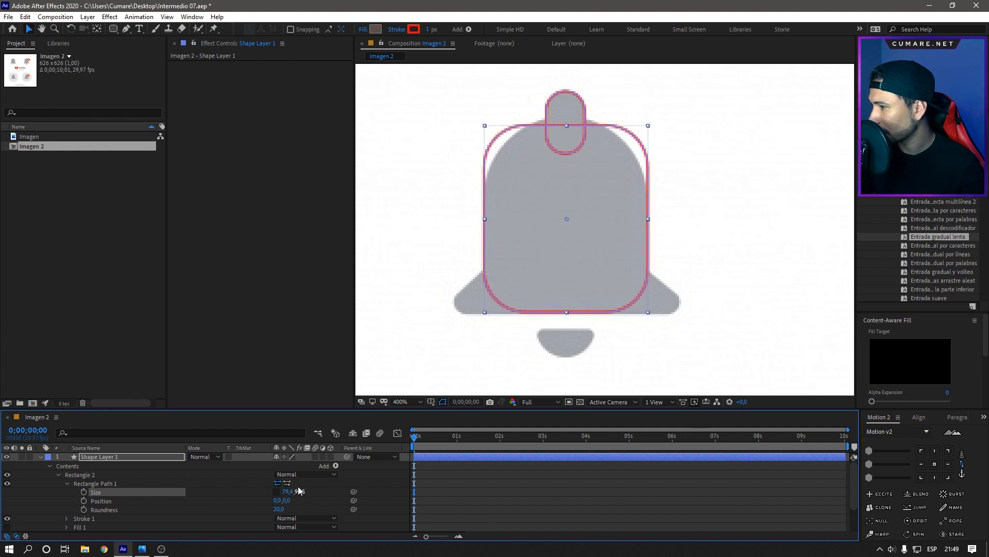
{"action": "left_click", "coordinate": [68, 483]}
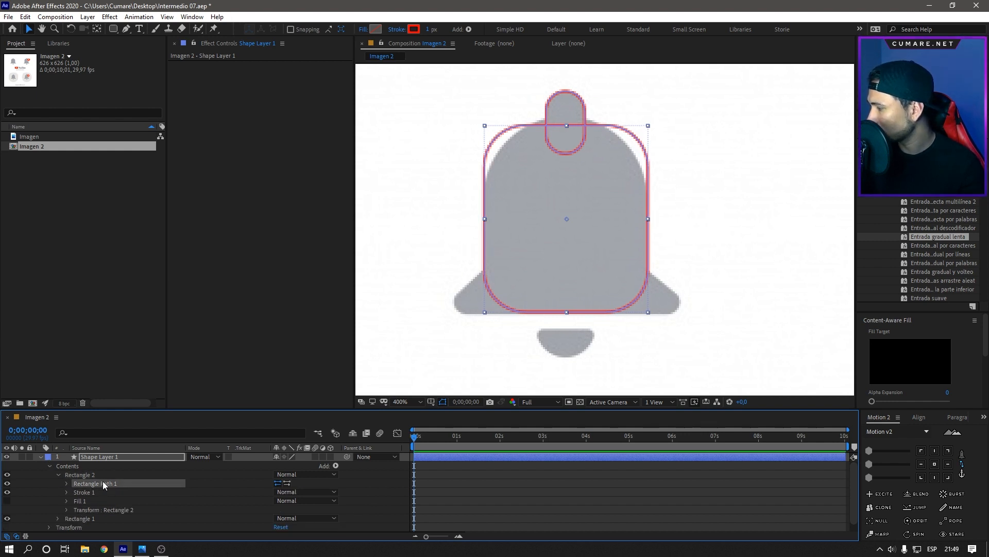
{"action": "left_click", "coordinate": [58, 475]}
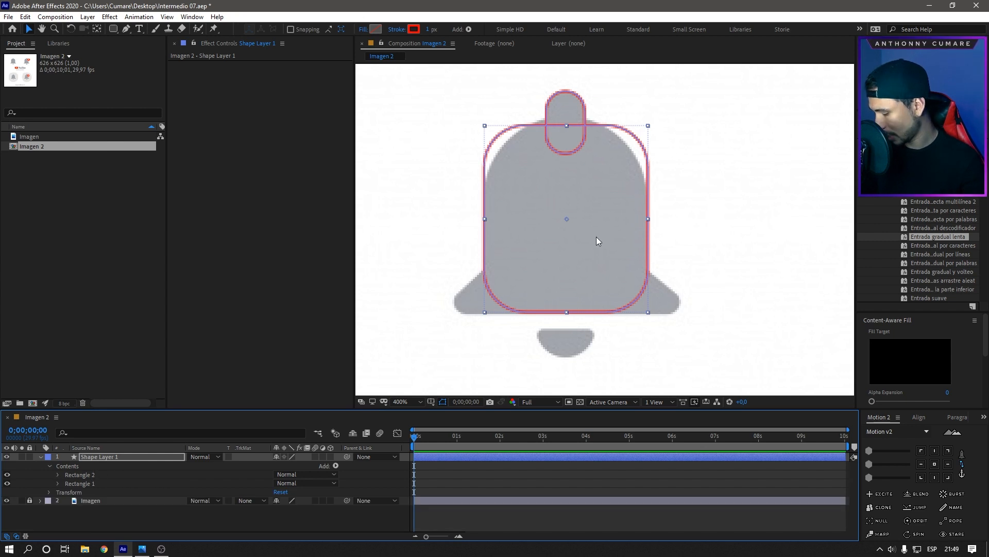
{"action": "left_click", "coordinate": [626, 236]}
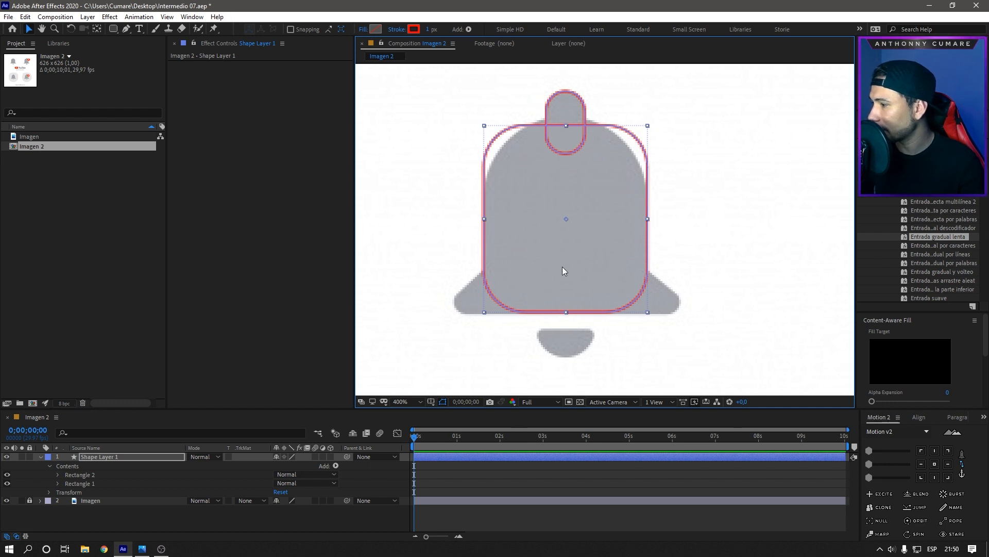
- Set the body rectangle's height to 95.3 and nudge the whole shape layer up to line up with the bell
{"action": "left_click", "coordinate": [58, 474]}
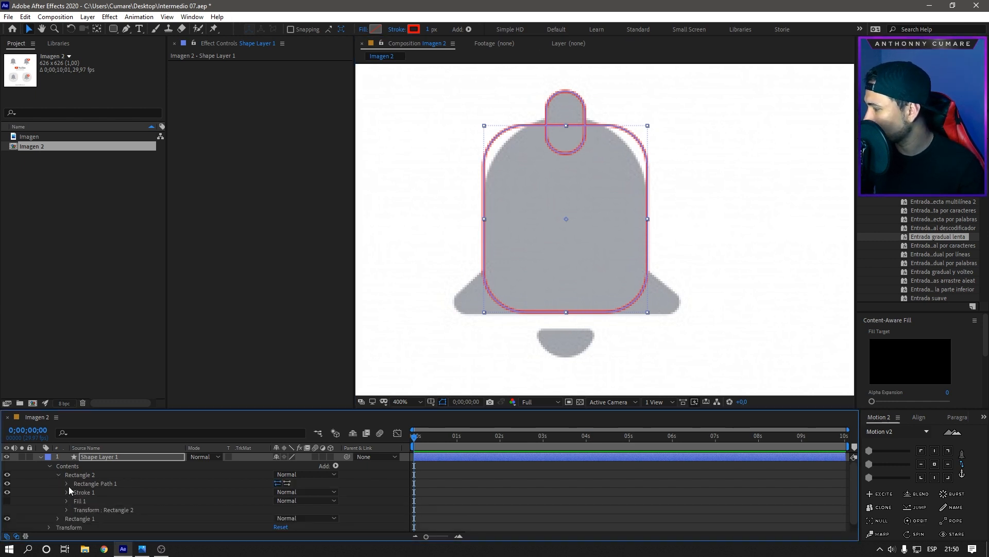
{"action": "left_click", "coordinate": [67, 484]}
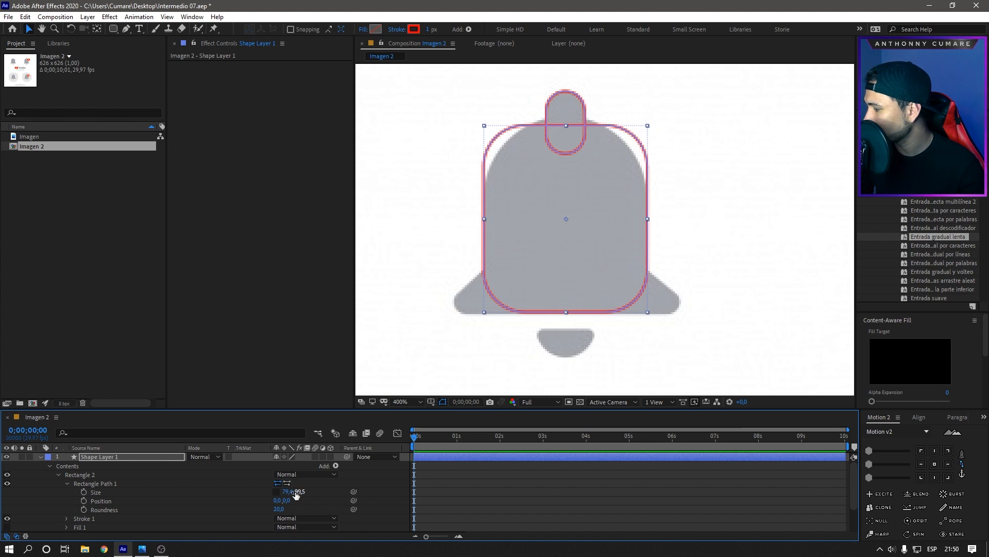
{"action": "mouse_move", "coordinate": [296, 494]}
{"action": "left_mouse_down"}
{"action": "mouse_move", "coordinate": [310, 494]}
{"action": "mouse_move", "coordinate": [291, 493]}
{"action": "left_mouse_up"}
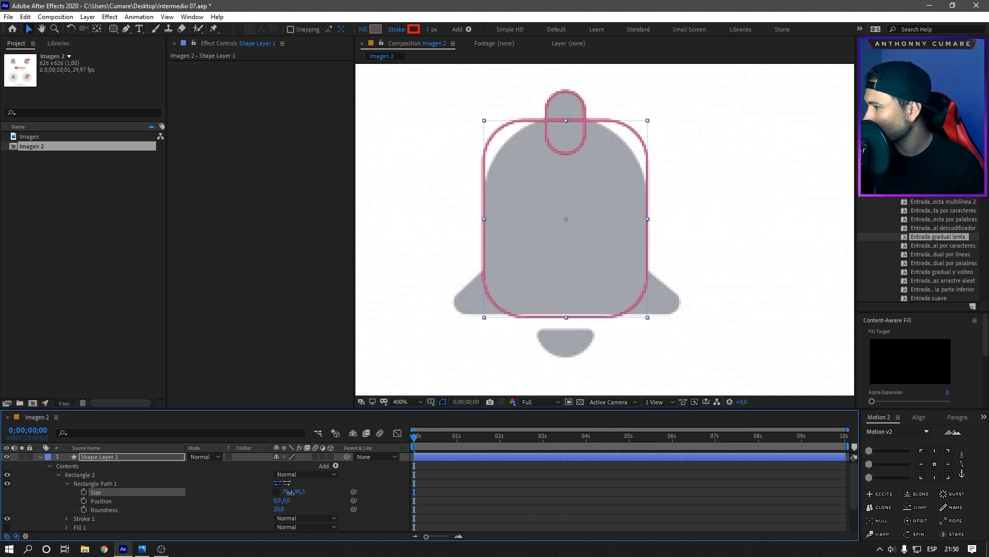
{"action": "left_click", "coordinate": [110, 457]}
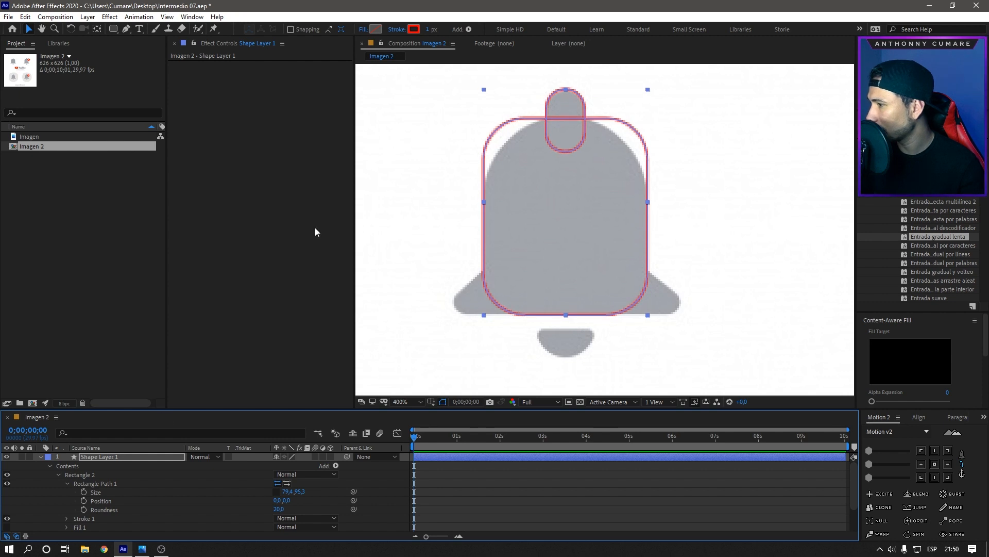
- Set the body rectangle's roundness to 39 to match the dome, then deselect and collapse the shape layer
{"action": "left_click", "coordinate": [68, 483]}
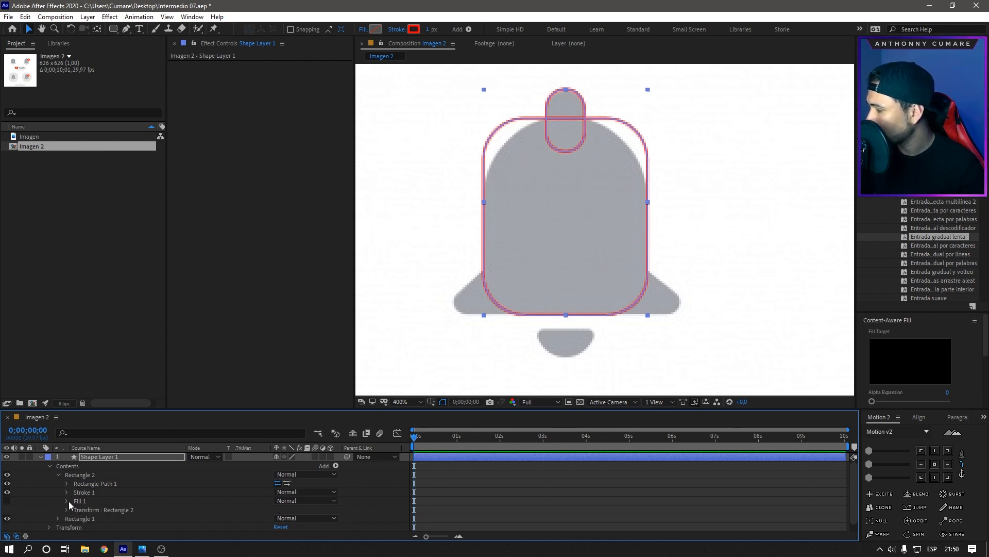
{"action": "left_click", "coordinate": [66, 483]}
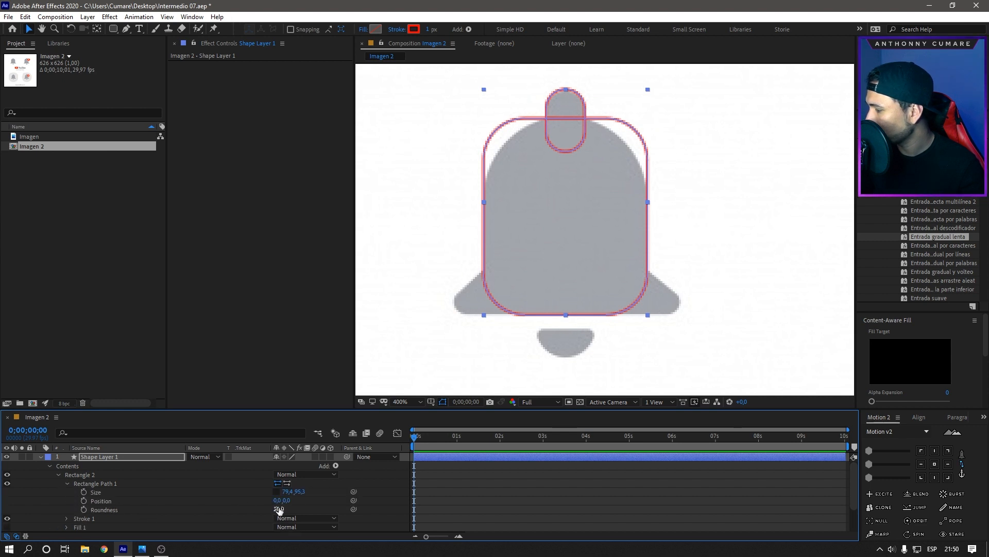
{"action": "mouse_move", "coordinate": [279, 510]}
{"action": "left_mouse_down"}
{"action": "mouse_move", "coordinate": [268, 509]}
{"action": "mouse_move", "coordinate": [281, 508]}
{"action": "left_mouse_up"}
{"action": "left_click", "coordinate": [349, 525]}
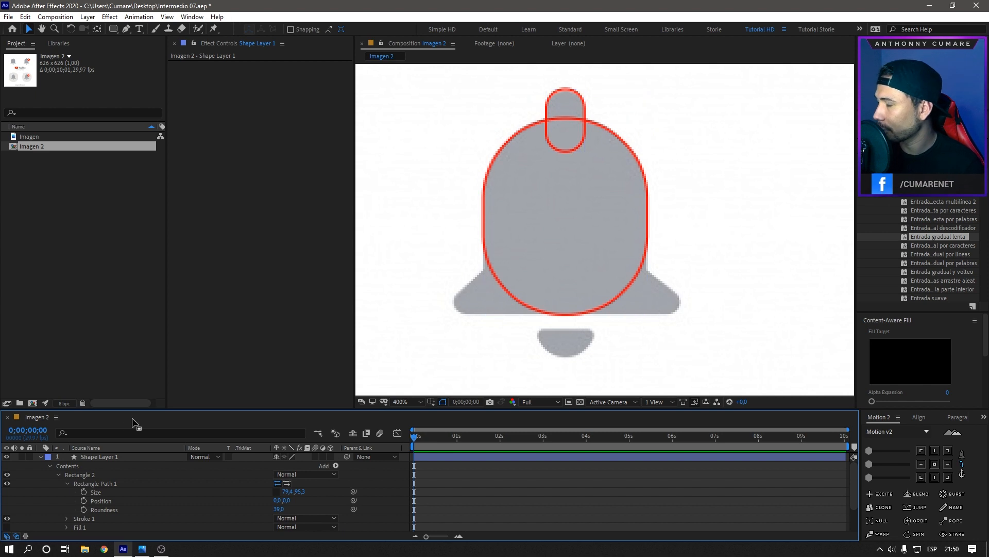
{"action": "left_click", "coordinate": [88, 464]}
{"action": "left_click", "coordinate": [43, 457]}
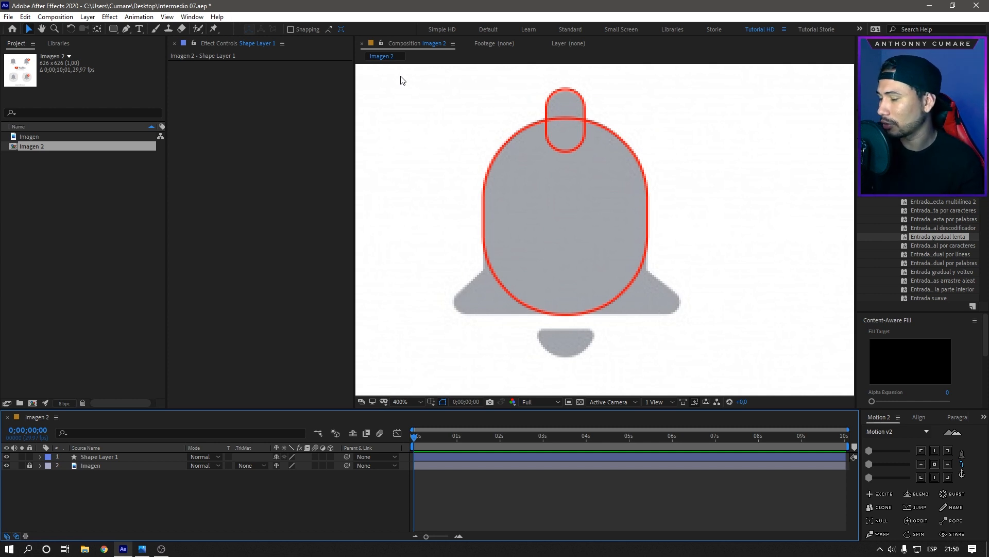
- Draw a square-cornered rectangle in a new shape layer over the lower body, from mid-side down to the bell's base
{"action": "left_click", "coordinate": [125, 30]}
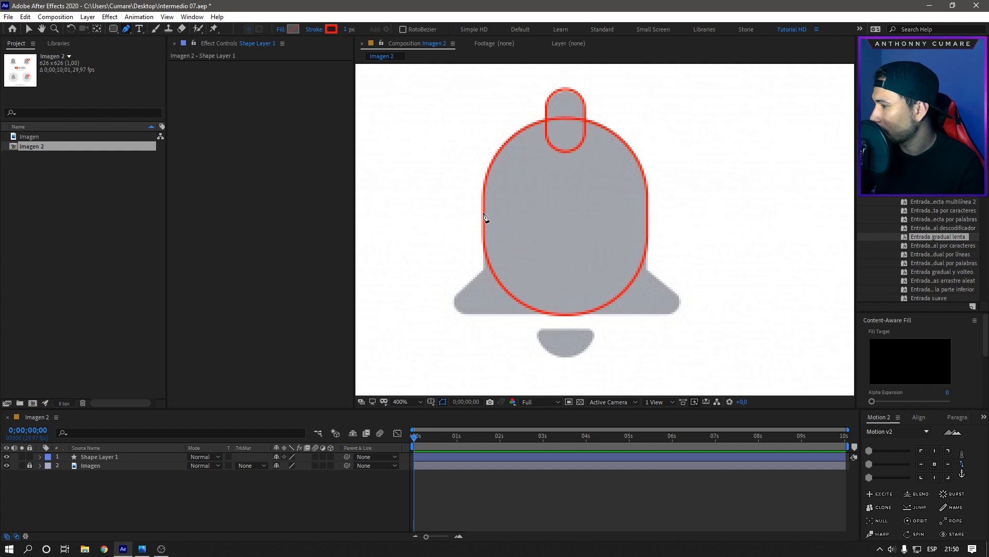
{"action": "left_click_drag", "start_coordinate": [110, 31], "coordinate": [156, 32]}
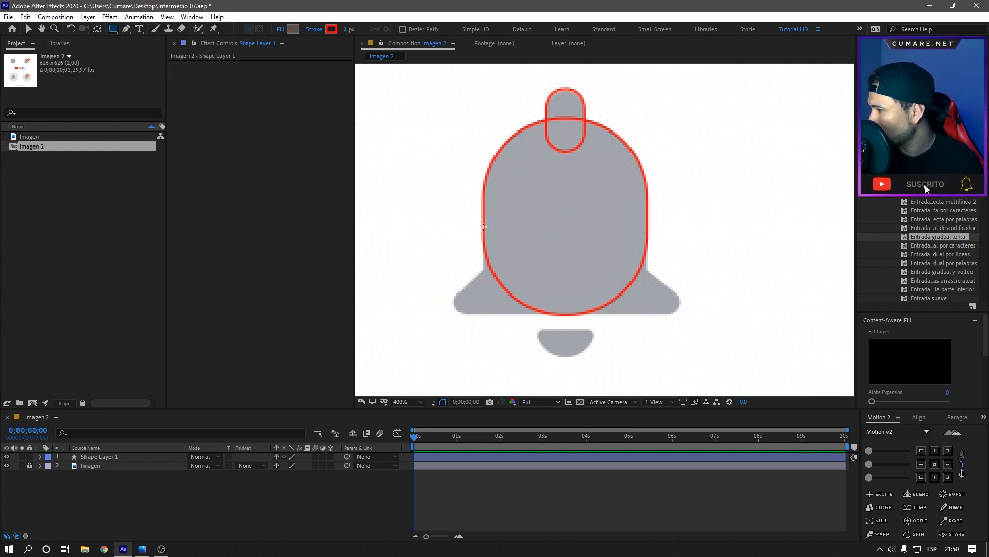
{"action": "left_click_drag", "start_coordinate": [482, 229], "coordinate": [646, 314]}
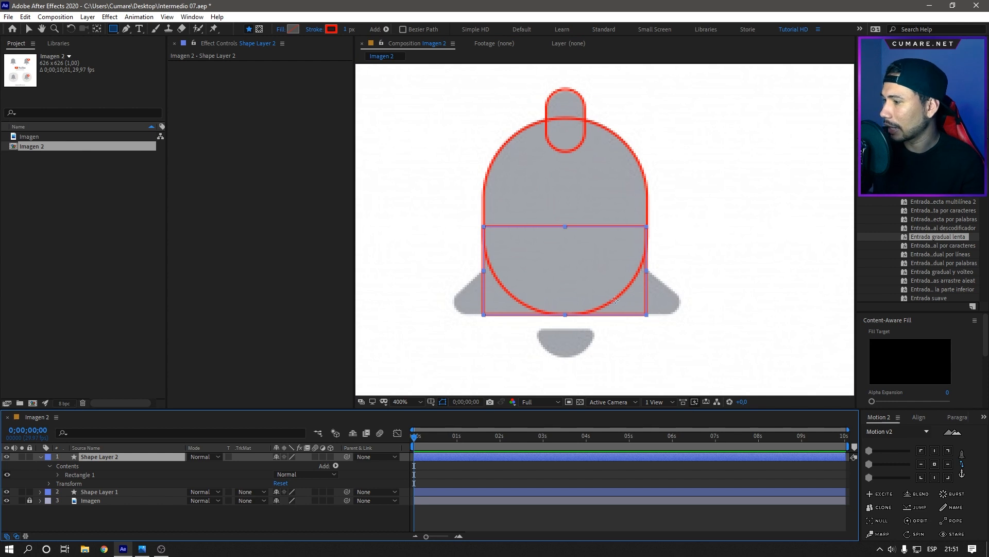
- Trace the bell's left flare with the Pen tool, from the body's side around the rounded tip to the base corner
{"action": "left_click", "coordinate": [127, 28]}
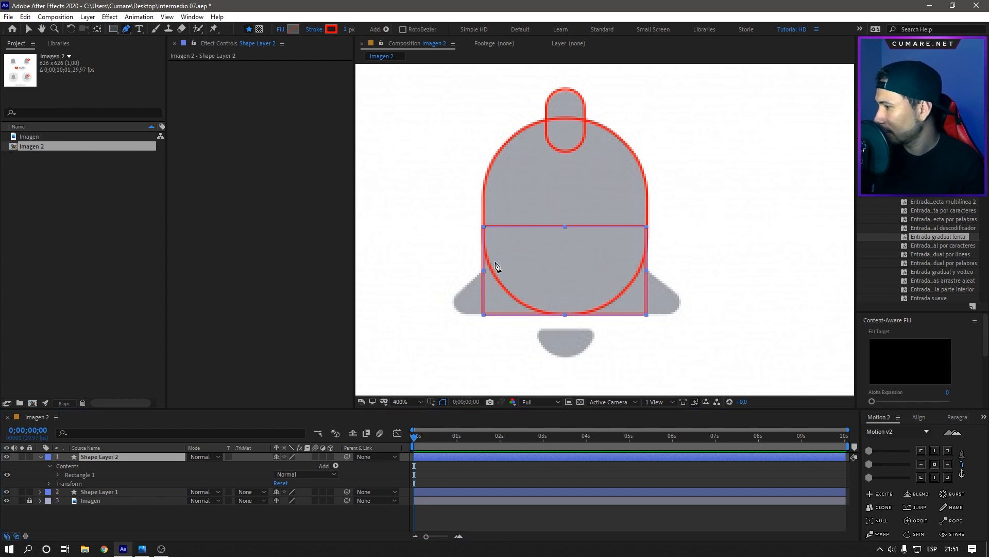
{"action": "key", "text": "period"}
{"action": "left_click_drag", "start_coordinate": [524, 279], "coordinate": [767, 196]}
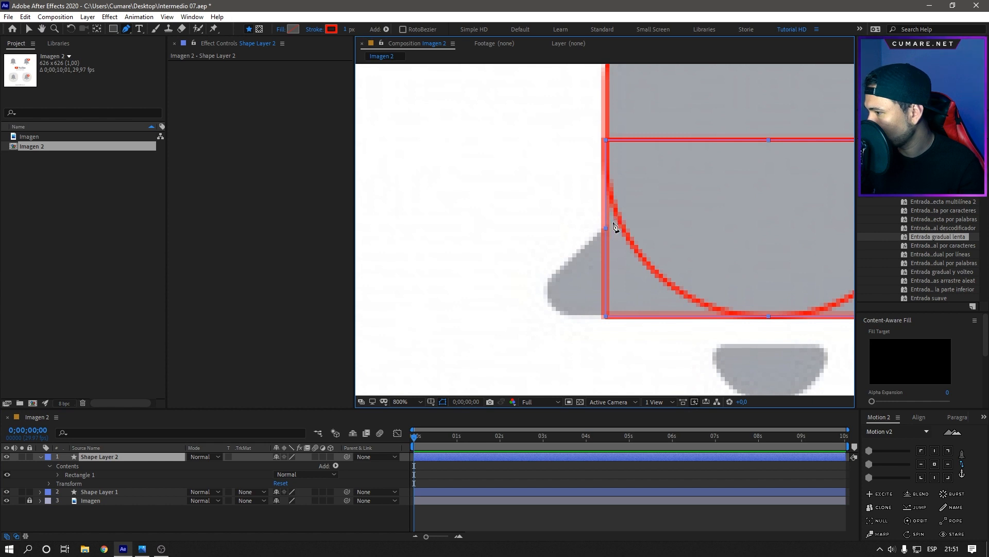
{"action": "left_click", "coordinate": [607, 229]}
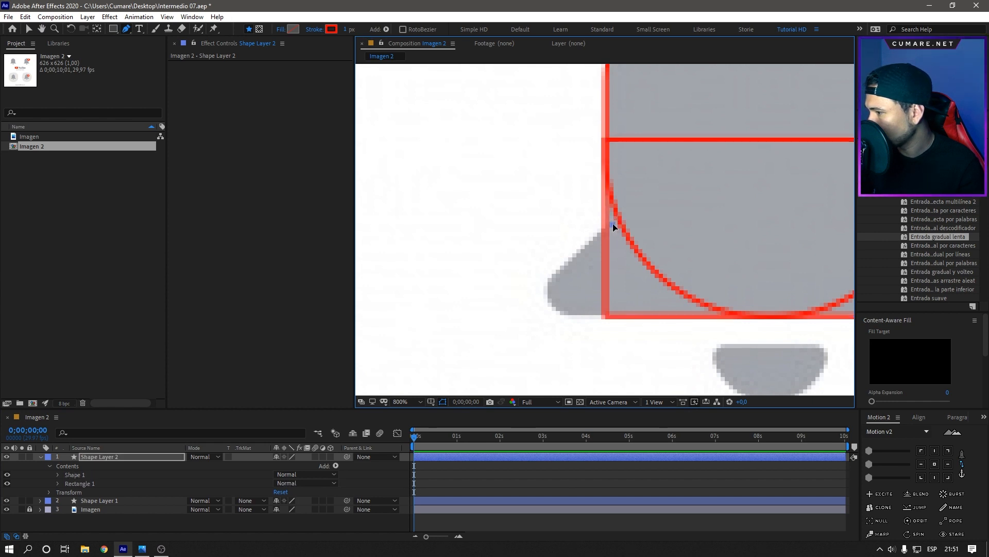
{"action": "left_click", "coordinate": [550, 276]}
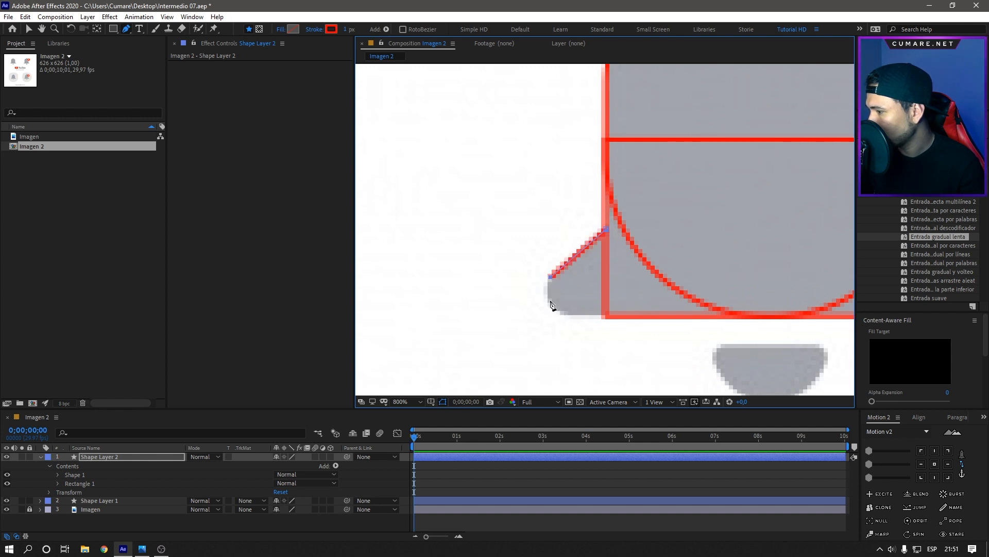
{"action": "left_click", "coordinate": [545, 297]}
{"action": "left_click_drag", "start_coordinate": [556, 309], "coordinate": [555, 316]}
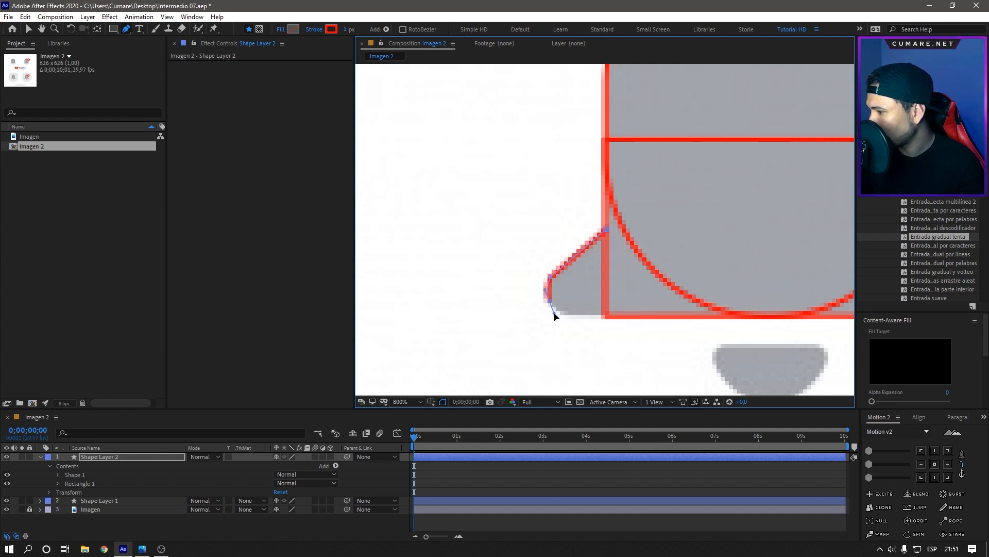
{"action": "left_click", "coordinate": [574, 313]}
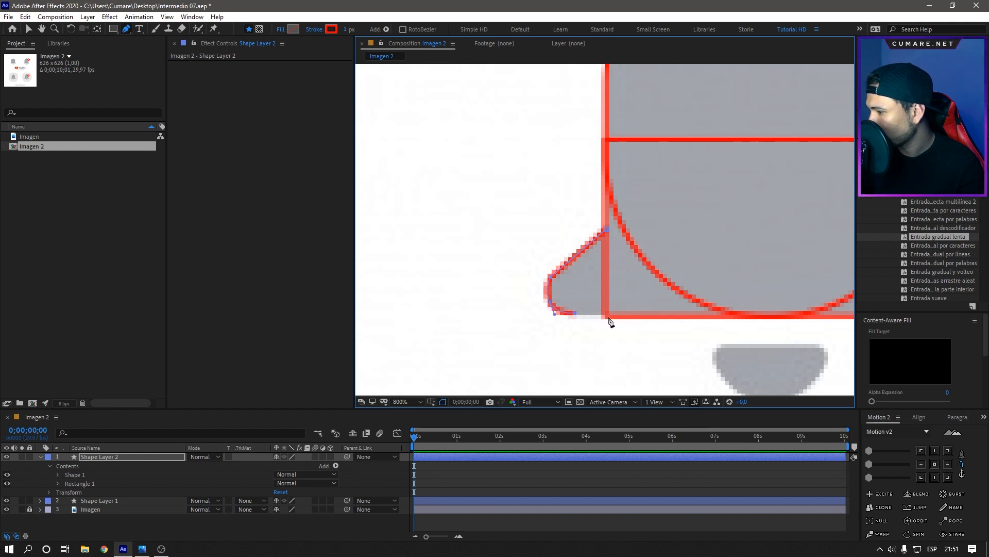
{"action": "left_click", "coordinate": [609, 317]}
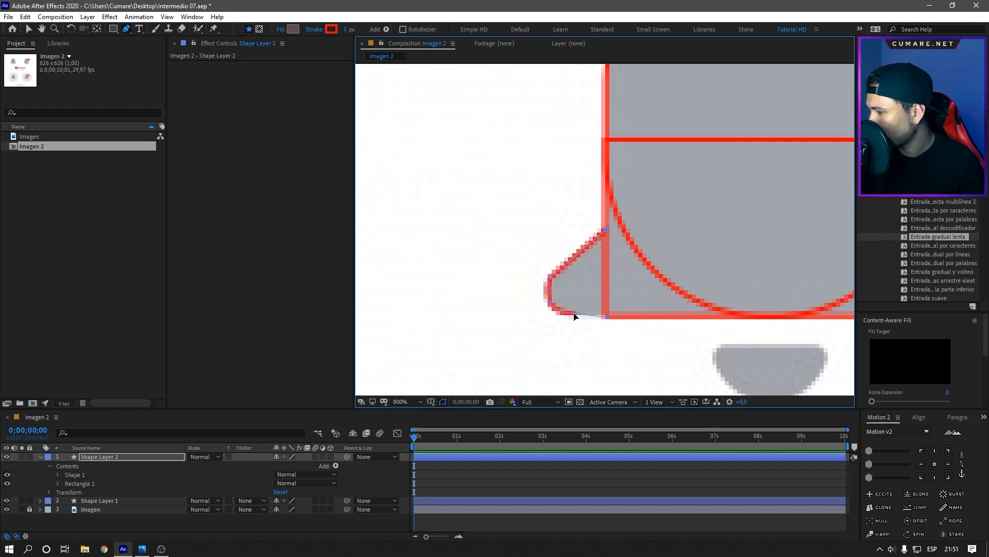
- Reshape the flare's rounded tip to follow the grey edge and close the path straight along the body's side
{"action": "left_click_drag", "start_coordinate": [575, 313], "coordinate": [539, 292]}
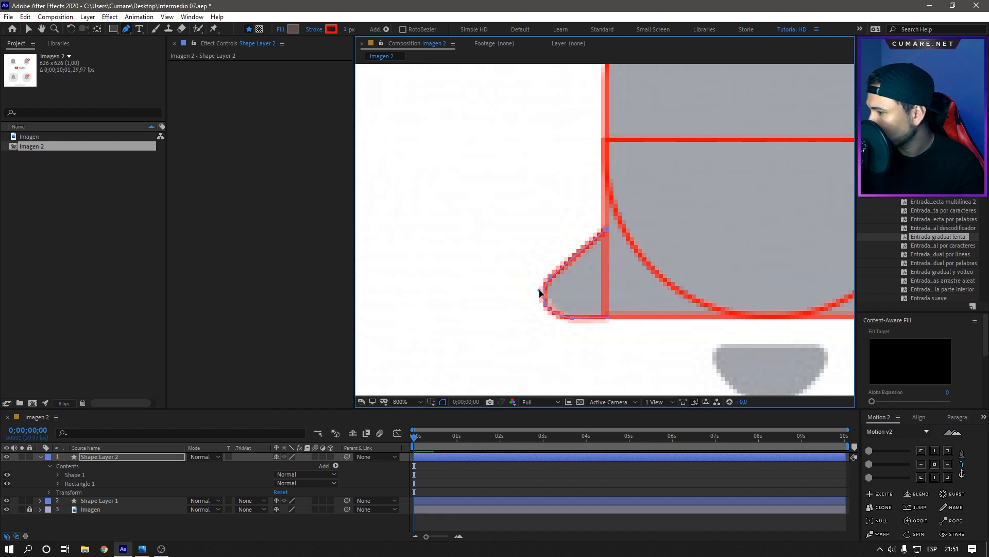
{"action": "left_click_drag", "start_coordinate": [545, 303], "coordinate": [543, 303]}
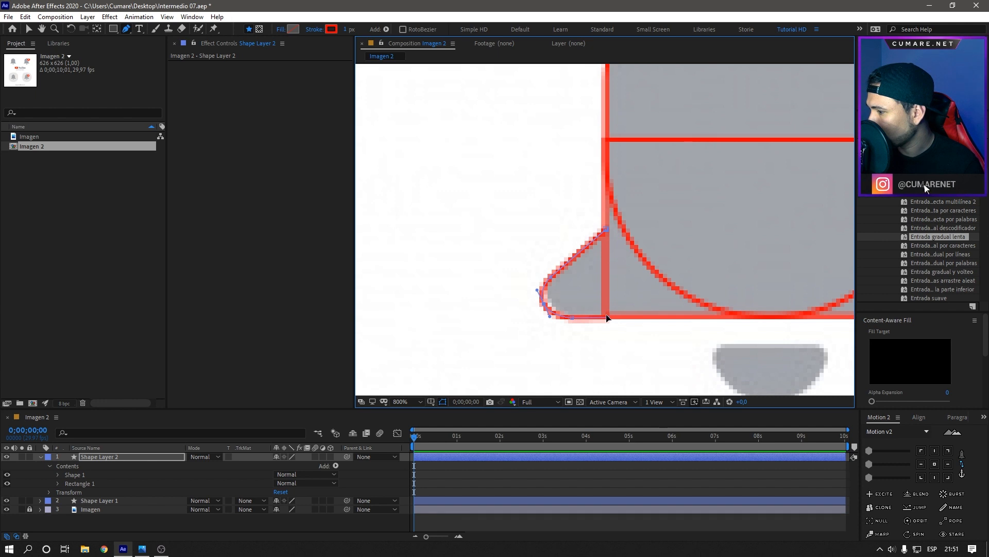
{"action": "mouse_move", "coordinate": [608, 316]}
{"action": "left_mouse_down"}
{"action": "mouse_move", "coordinate": [627, 271]}
{"action": "mouse_move", "coordinate": [613, 240]}
{"action": "left_mouse_up"}
{"action": "key", "text": "ctrl+z"}
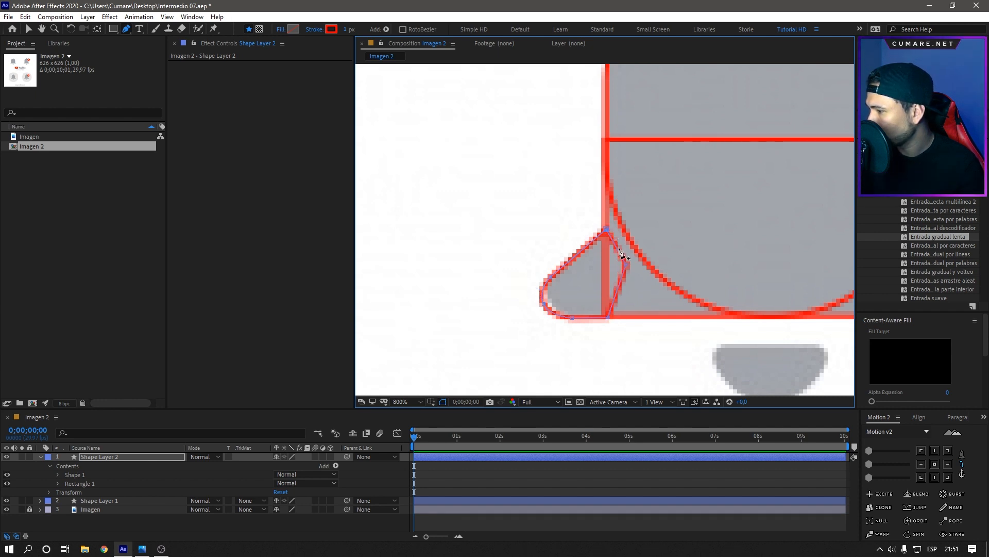
{"action": "key", "text": "ctrl+z"}
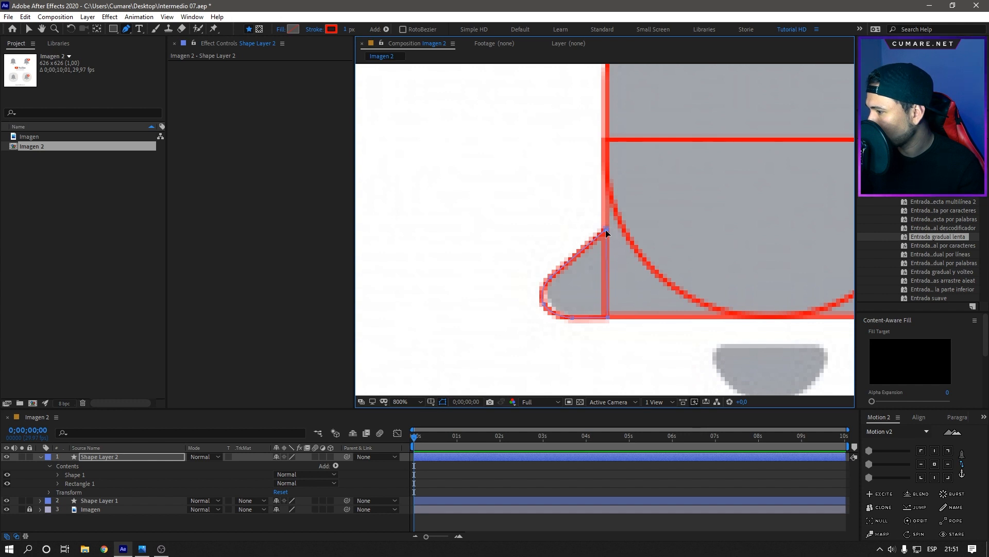
- Examine the traced left flare and the contents of the flare and rectangle groups in Shape Layer 2
{"action": "key", "text": "comma"}
{"action": "scroll", "coordinate": [589, 290], "scroll_direction": "up", "scroll_amount": 1}
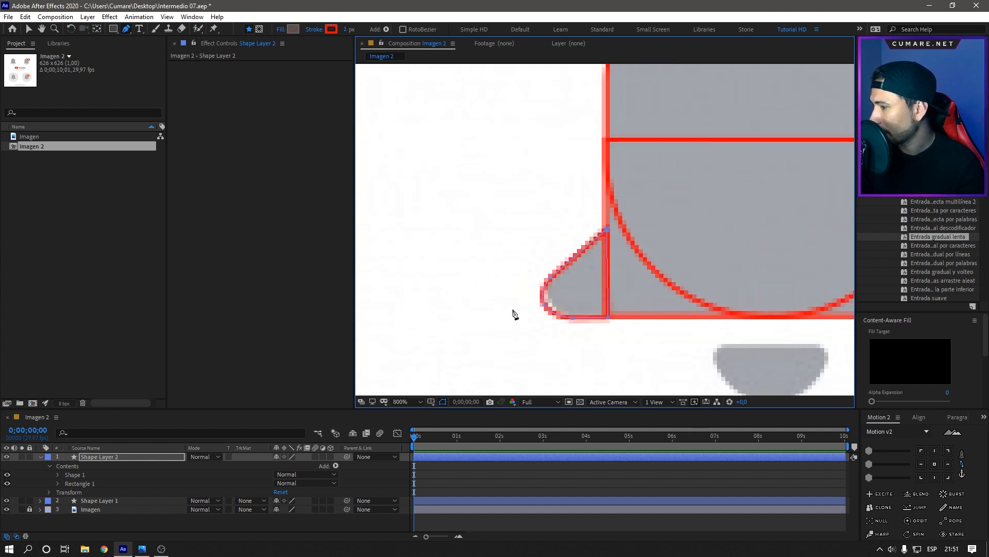
{"action": "left_click_drag", "start_coordinate": [660, 270], "coordinate": [605, 271]}
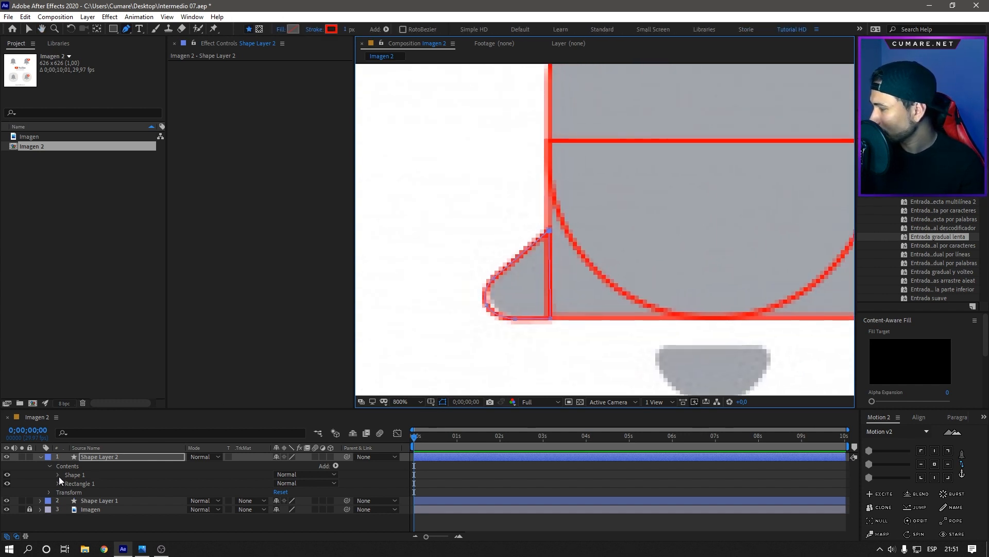
{"action": "left_click", "coordinate": [74, 476]}
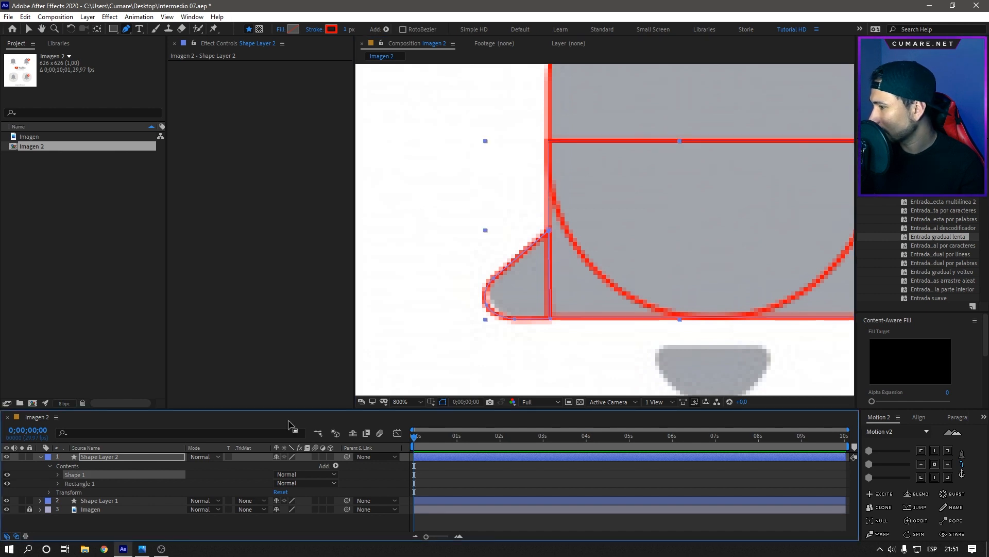
{"action": "key", "text": "comma"}
{"action": "key", "text": "period"}
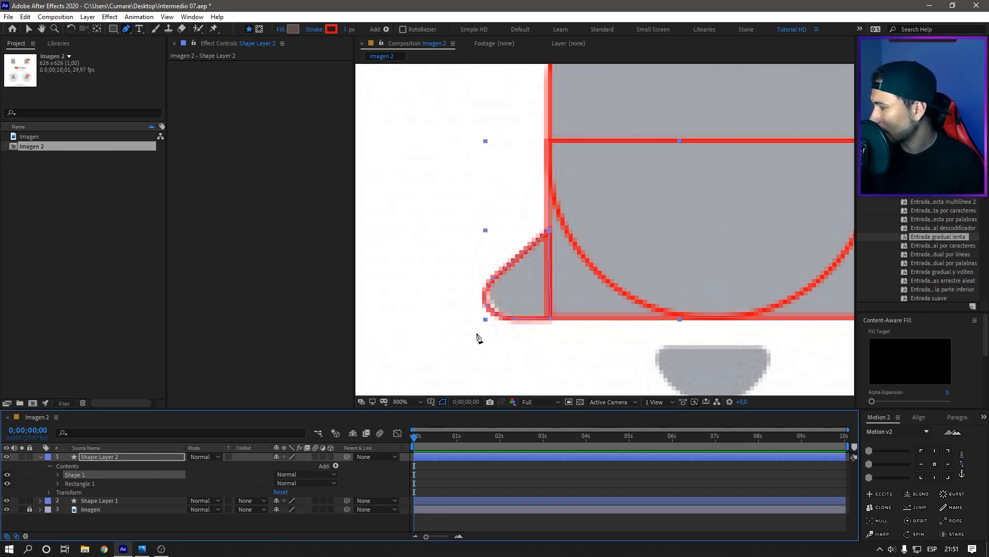
{"action": "left_click", "coordinate": [75, 485]}
{"action": "left_click", "coordinate": [59, 483]}
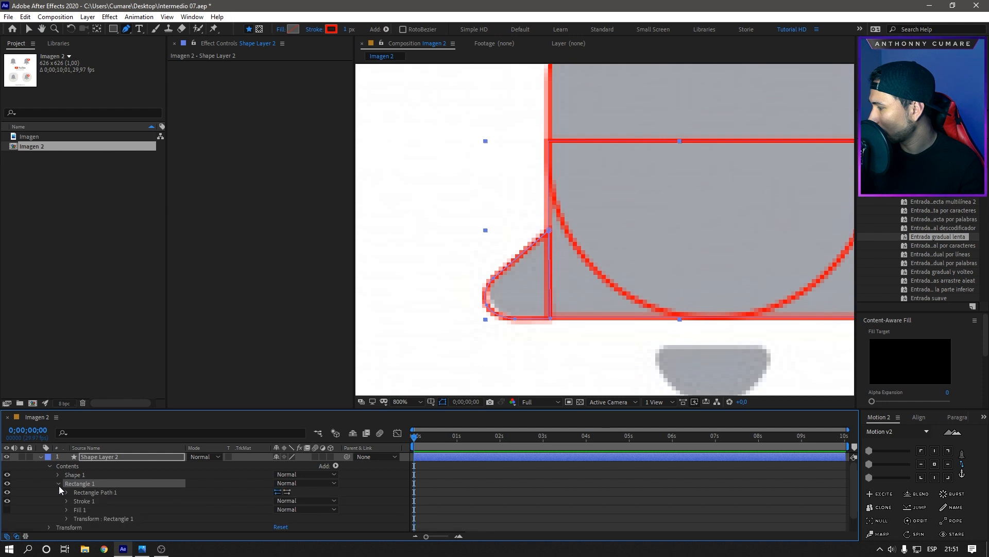
{"action": "left_click", "coordinate": [55, 484]}
{"action": "left_click", "coordinate": [58, 474]}
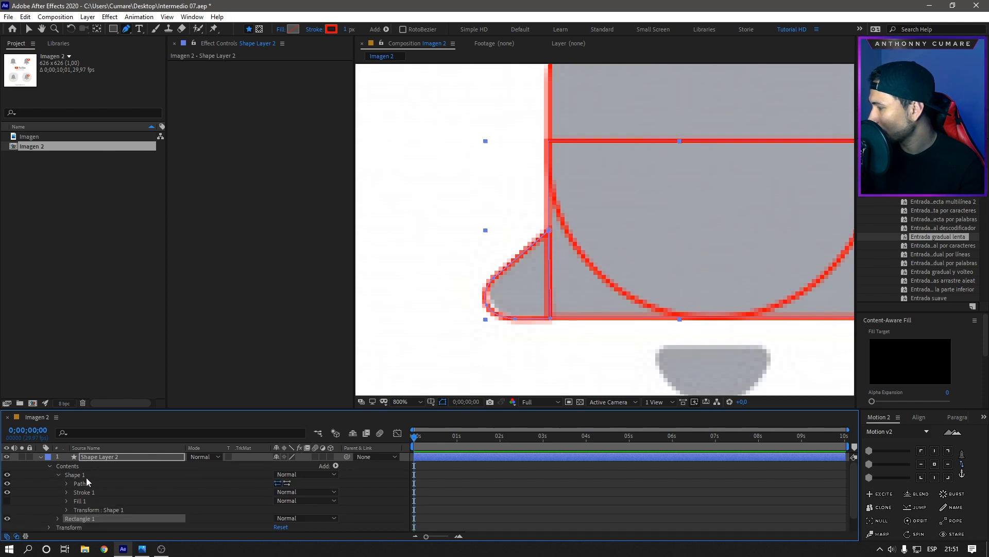
{"action": "left_click", "coordinate": [81, 475]}
{"action": "left_click", "coordinate": [58, 475]}
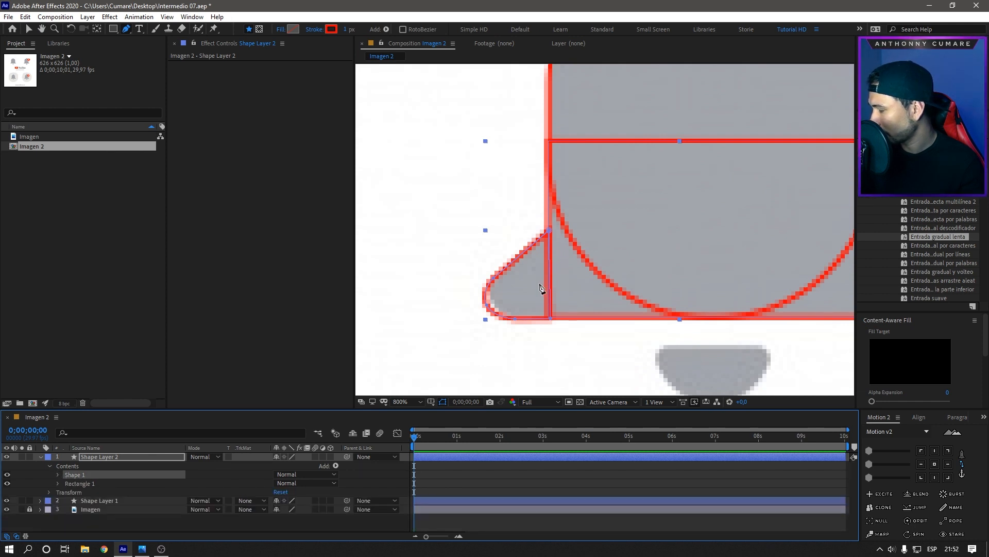
- Duplicate the left flare shape and move the copy onto the bell's lower body
{"action": "key", "text": "v"}
{"action": "left_click", "coordinate": [524, 283]}
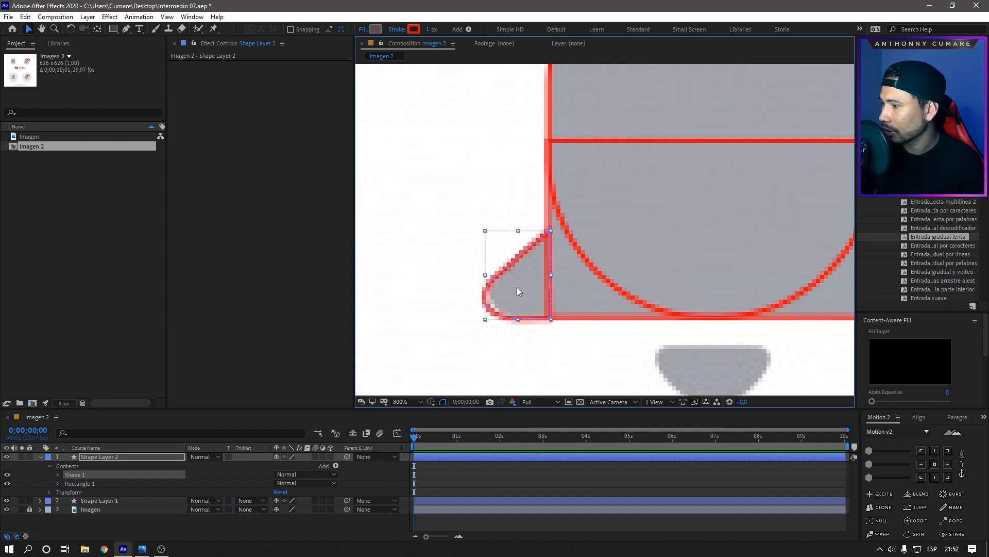
{"action": "key", "text": "ctrl+d"}
{"action": "left_click_drag", "start_coordinate": [521, 286], "coordinate": [603, 281]}
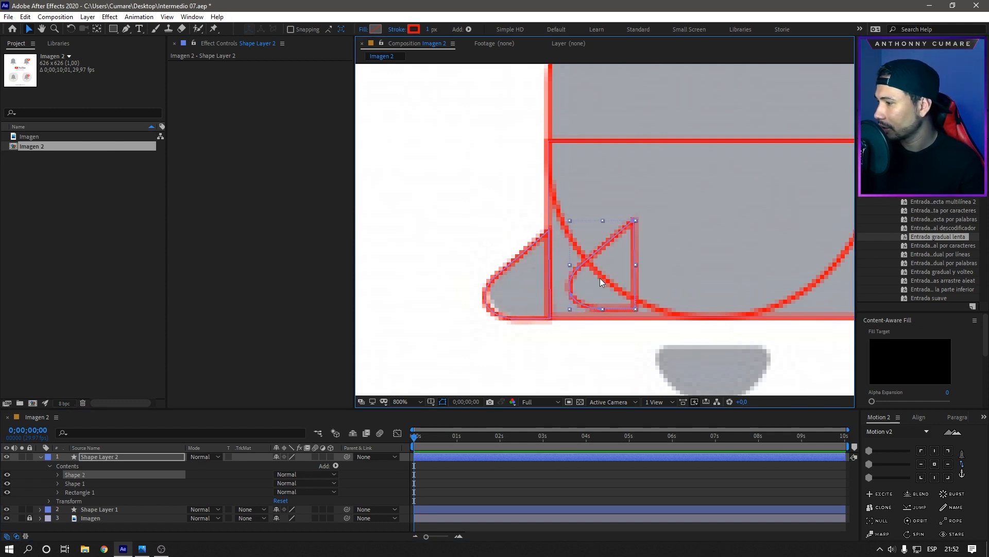
- Mirror the duplicated flare horizontally by unlinking its shape transform scale and setting it to -100, 100%
{"action": "left_click", "coordinate": [57, 475]}
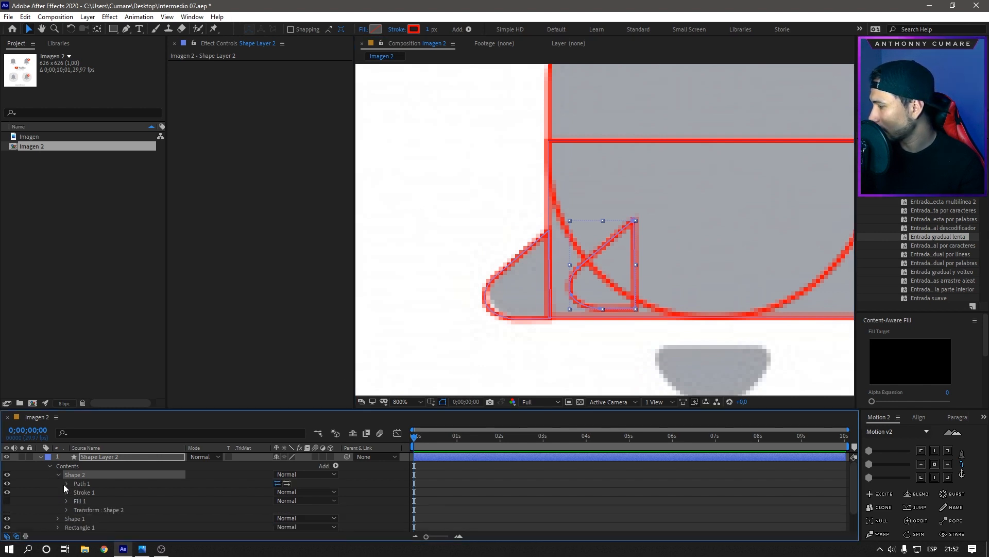
{"action": "left_click", "coordinate": [66, 511]}
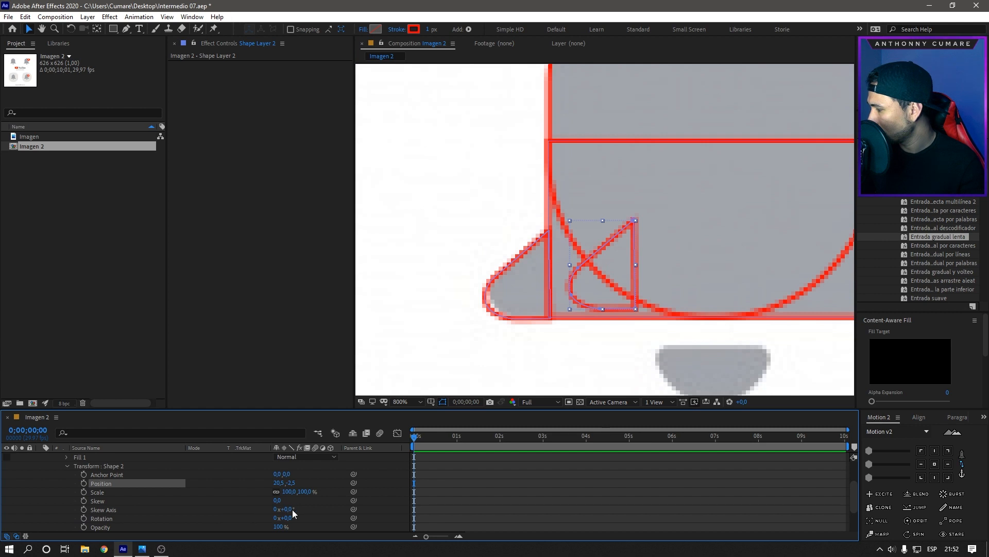
{"action": "scroll", "coordinate": [300, 503], "scroll_direction": "down", "scroll_amount": 1}
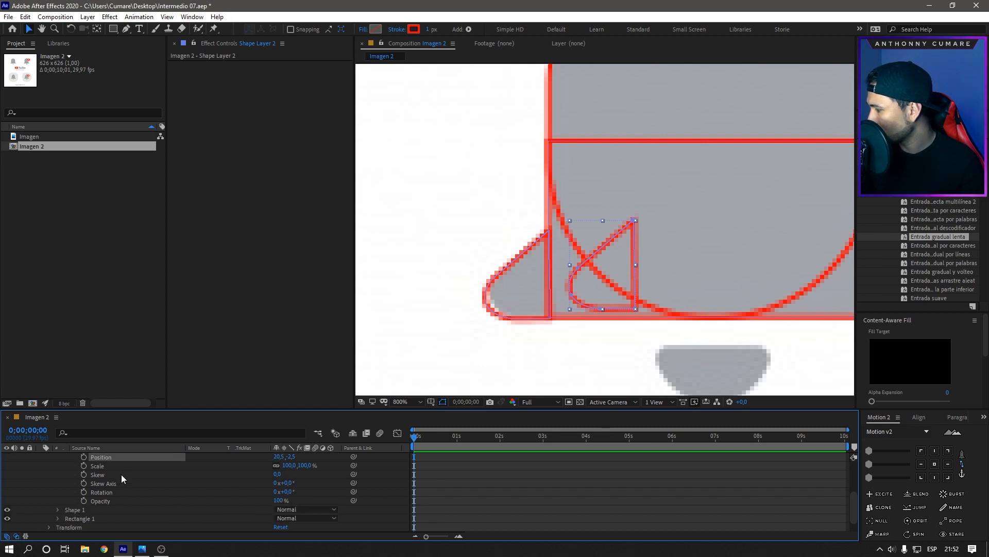
{"action": "left_click", "coordinate": [290, 465]}
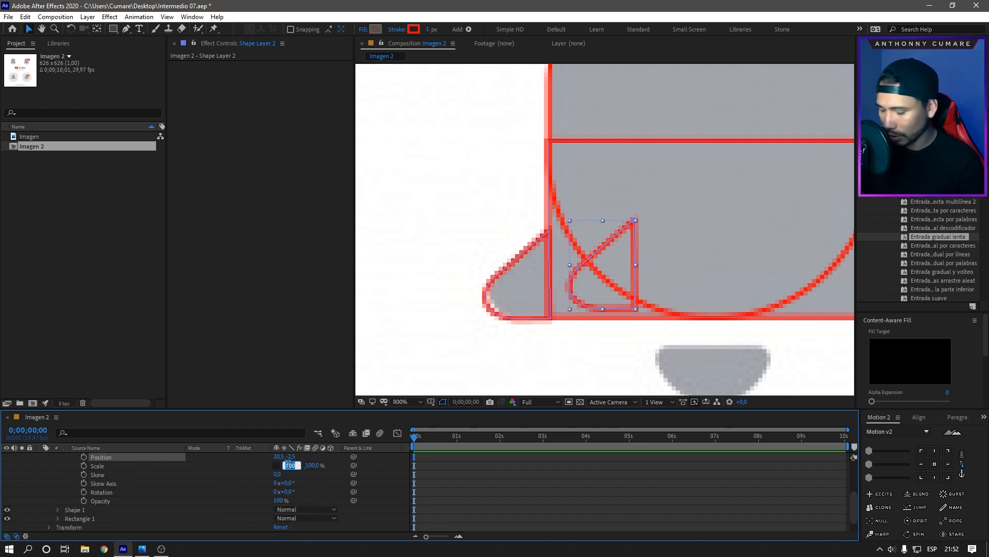
{"action": "type", "text": "-100"}
{"action": "key", "text": "Return"}
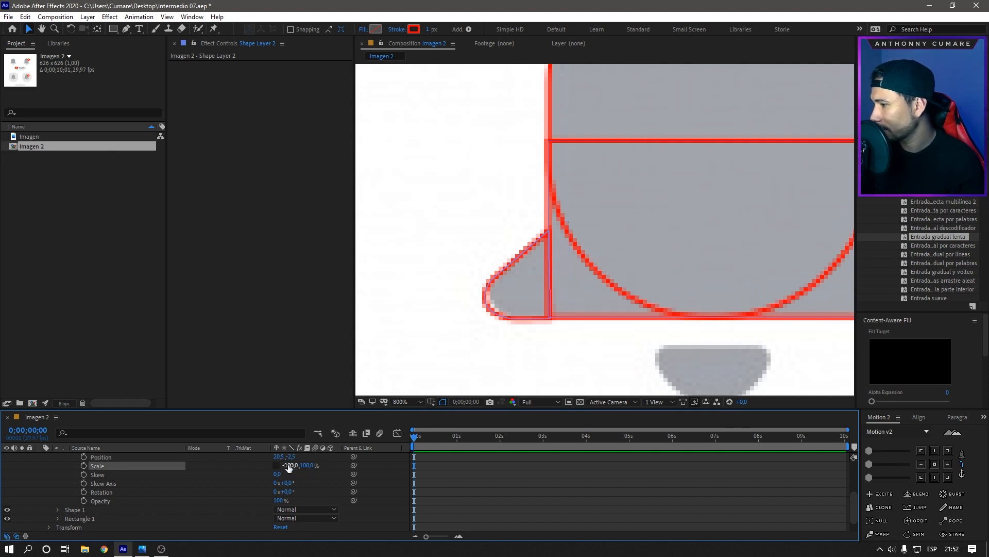
- Move the mirrored flare from beside the second bell onto the first bell's right flare, against the body's side
{"action": "scroll", "coordinate": [585, 310], "scroll_direction": "down", "scroll_amount": 6}
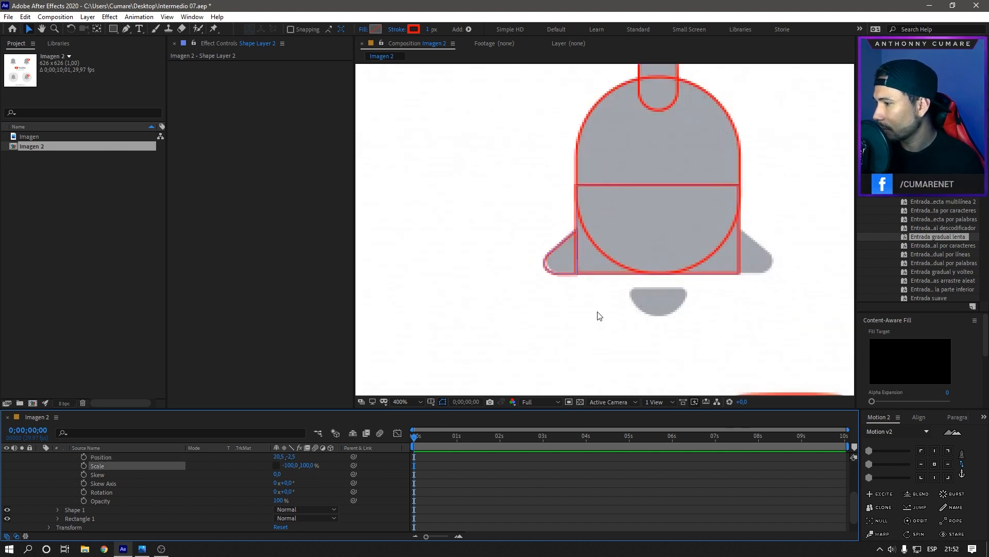
{"action": "scroll", "coordinate": [609, 309], "scroll_direction": "up", "scroll_amount": 2}
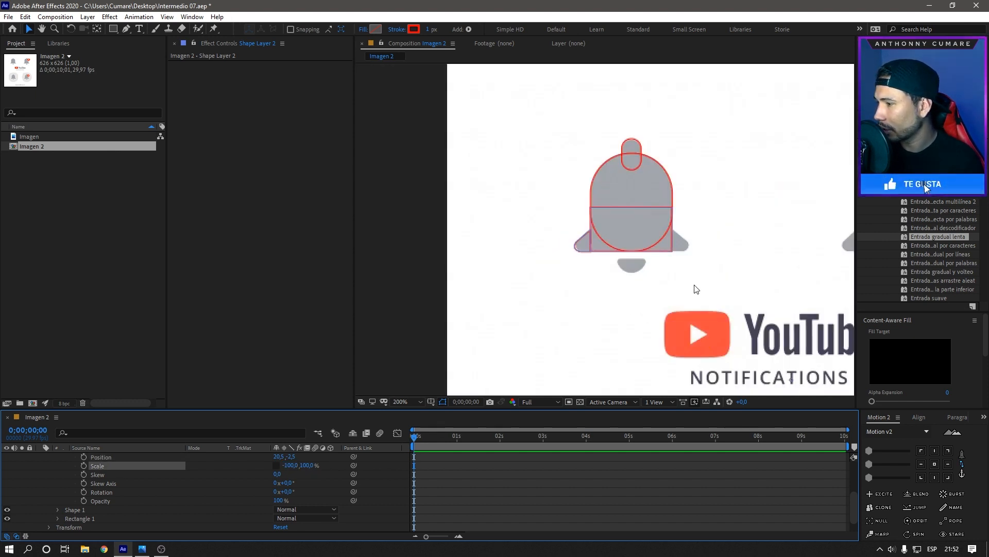
{"action": "left_click_drag", "start_coordinate": [694, 287], "coordinate": [547, 293]}
{"action": "key", "text": "v"}
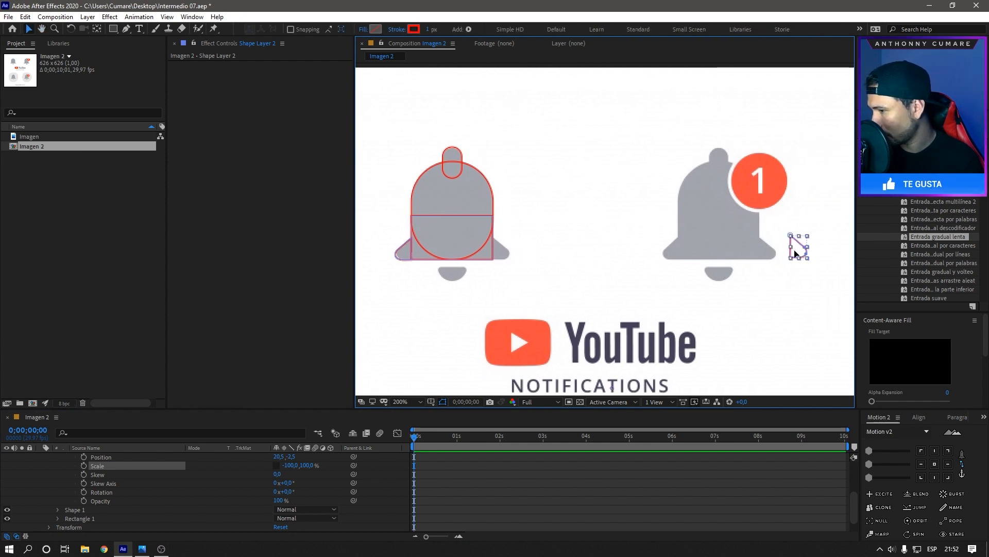
{"action": "left_click_drag", "start_coordinate": [794, 253], "coordinate": [767, 244]}
{"action": "scroll", "coordinate": [480, 267], "scroll_direction": "up", "scroll_amount": 2}
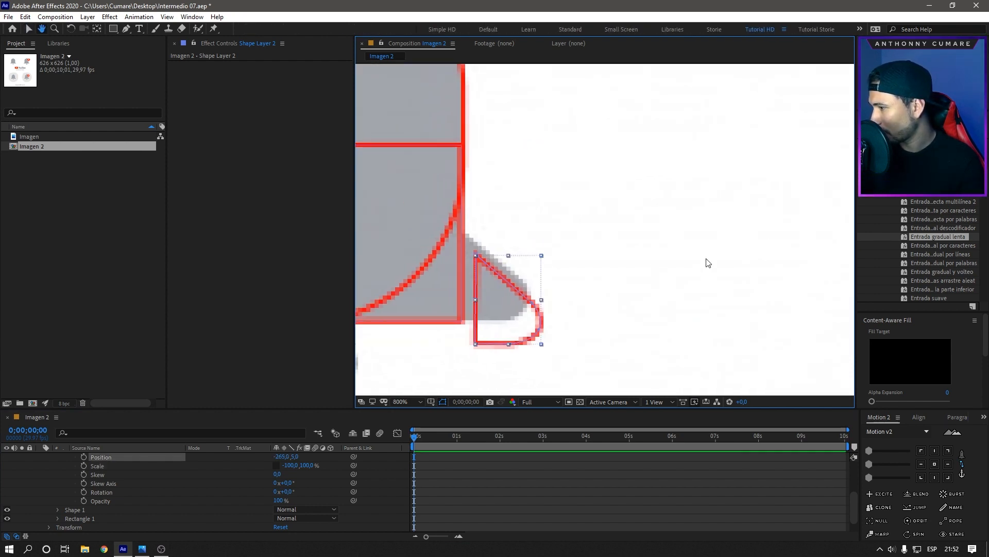
{"action": "left_click_drag", "start_coordinate": [584, 275], "coordinate": [763, 251]}
{"action": "key", "text": "v"}
{"action": "left_click_drag", "start_coordinate": [691, 265], "coordinate": [679, 264]}
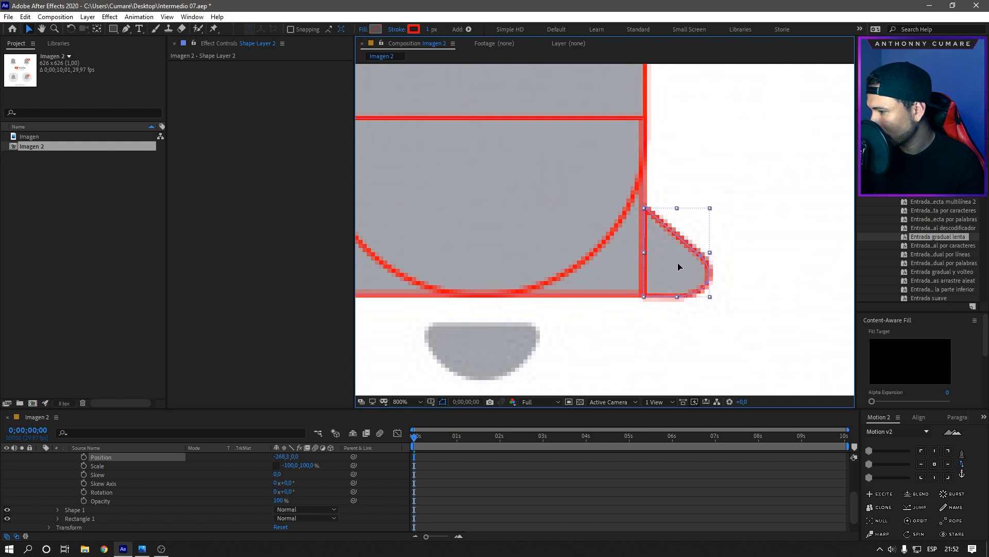
- Nudge the mirrored flare slightly left and up to position -268.6, -0.1, aligning it with the body's side and base
{"action": "scroll", "coordinate": [617, 270], "scroll_direction": "down", "scroll_amount": 1}
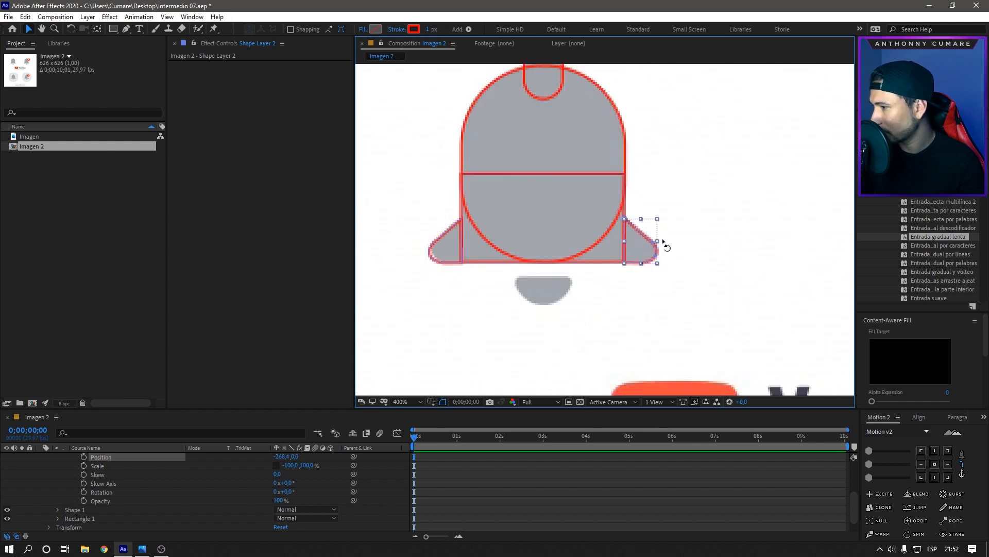
{"action": "scroll", "coordinate": [634, 243], "scroll_direction": "up", "scroll_amount": 1}
{"action": "key", "text": "Left"}
{"action": "key", "text": "Left"}
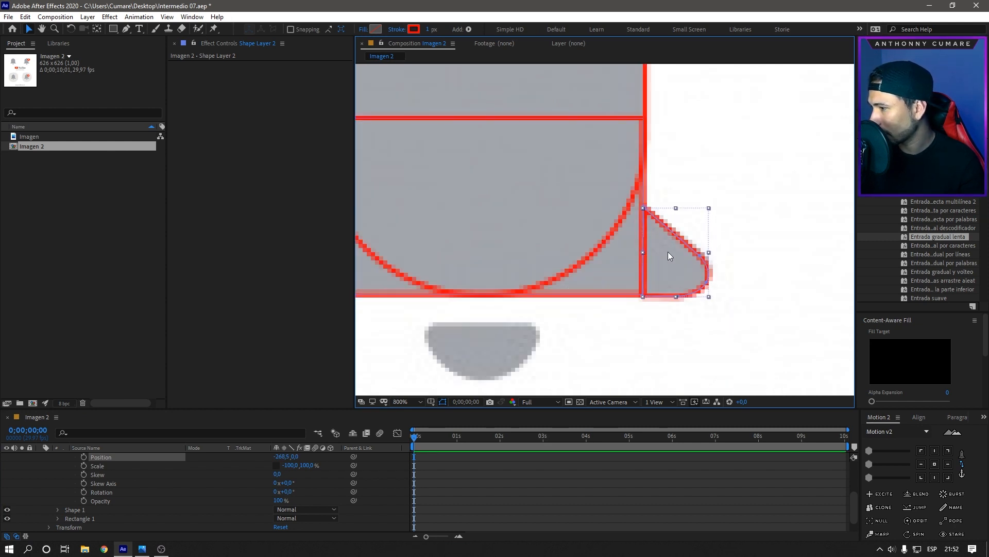
{"action": "key", "text": "Up"}
{"action": "scroll", "coordinate": [668, 251], "scroll_direction": "down", "scroll_amount": 1}
{"action": "scroll", "coordinate": [598, 258], "scroll_direction": "down", "scroll_amount": 1}
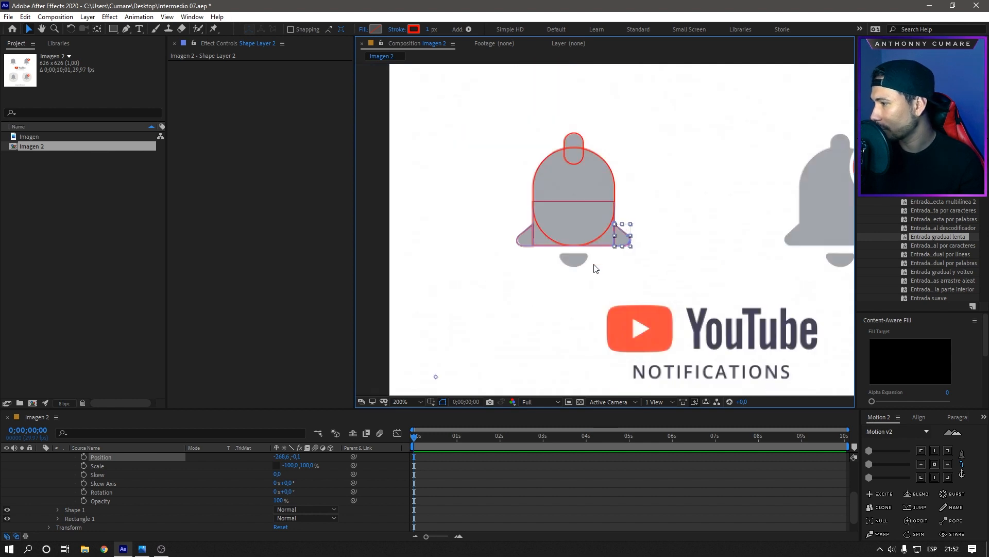
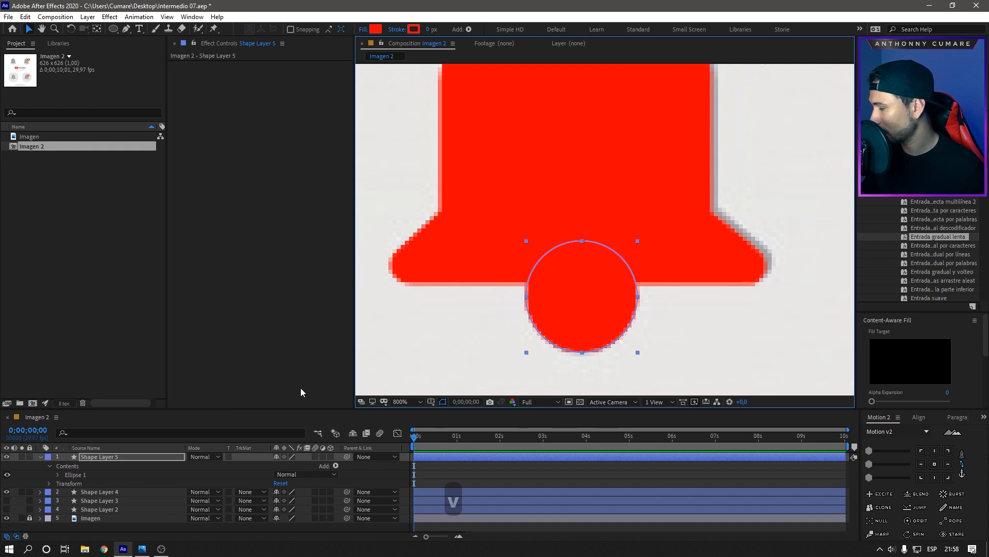
- Collapse Shape Layer 5, which holds the clapper circle, and hide it to expose the grey clapper in the reference
{"action": "left_click", "coordinate": [40, 456]}
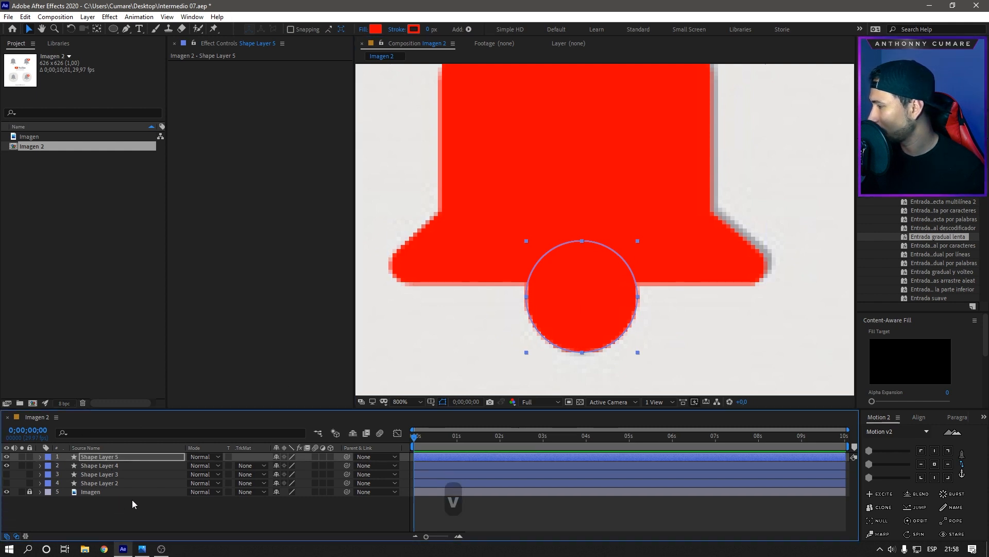
{"action": "right_click", "coordinate": [158, 510]}
{"action": "left_click", "coordinate": [81, 490]}
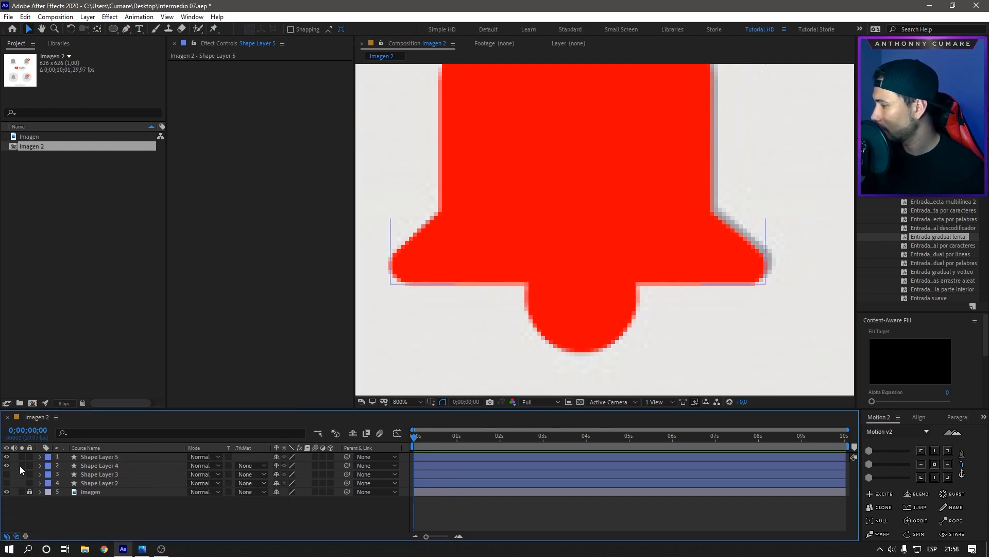
{"action": "left_click", "coordinate": [7, 457]}
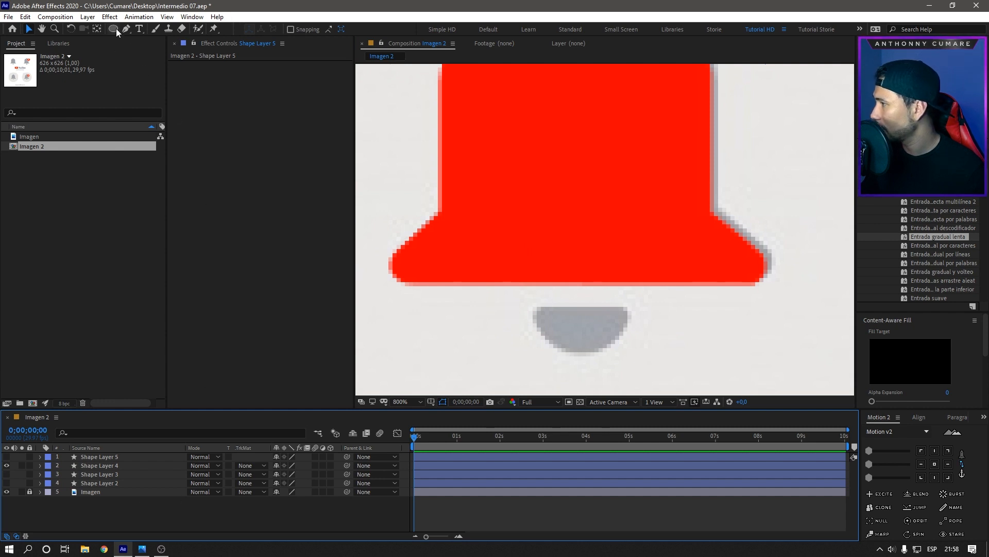
- Draw a rectangle in a new shape layer covering the gap between the bell's base and the clapper's flat top
{"action": "left_click_drag", "start_coordinate": [115, 28], "coordinate": [139, 29]}
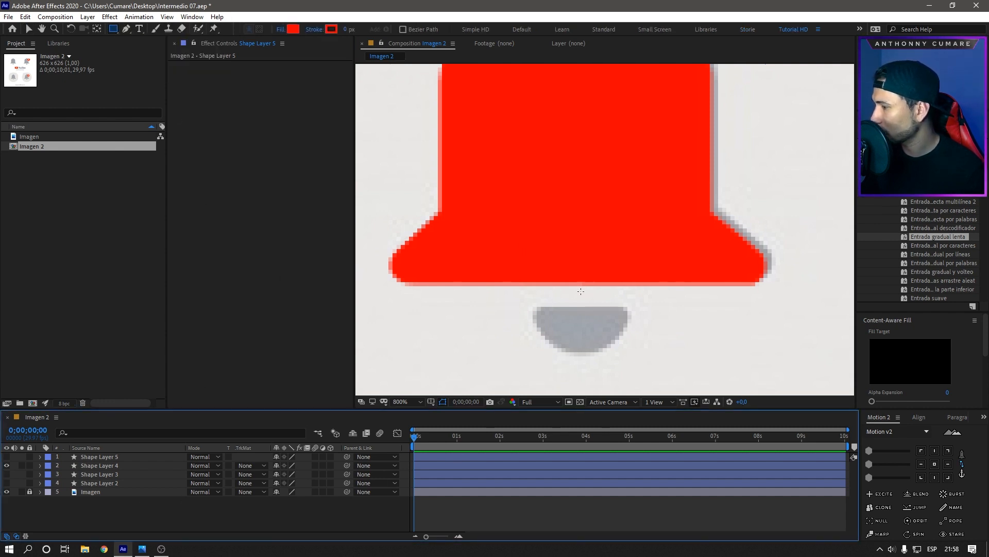
{"action": "mouse_move", "coordinate": [505, 311]}
{"action": "left_mouse_down"}
{"action": "mouse_move", "coordinate": [627, 302]}
{"action": "mouse_move", "coordinate": [650, 283]}
{"action": "left_mouse_up"}
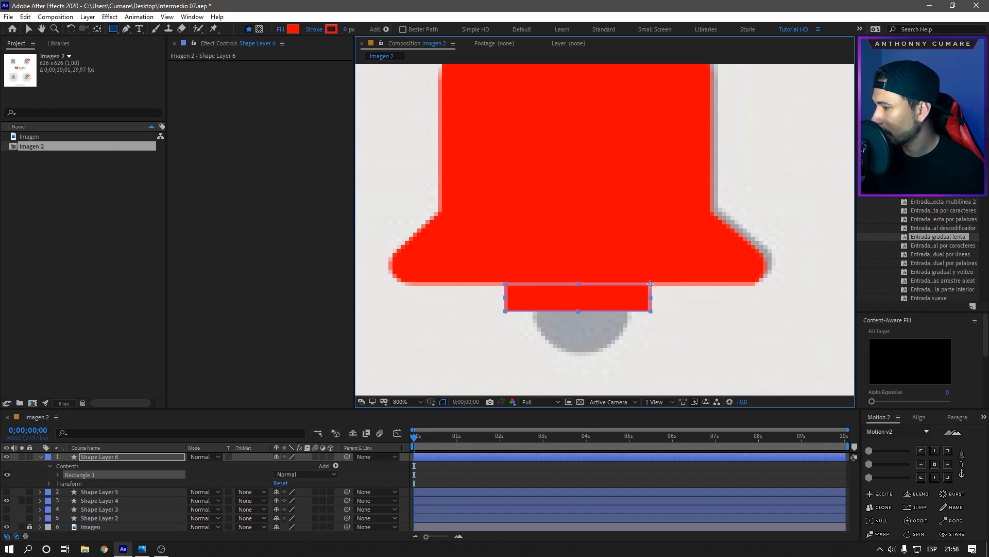
{"action": "left_click", "coordinate": [40, 457]}
- Show the clapper circle layer again and set its track matte to Alpha Inverted Matte "Shape Layer 6"
{"action": "left_click", "coordinate": [36, 464]}
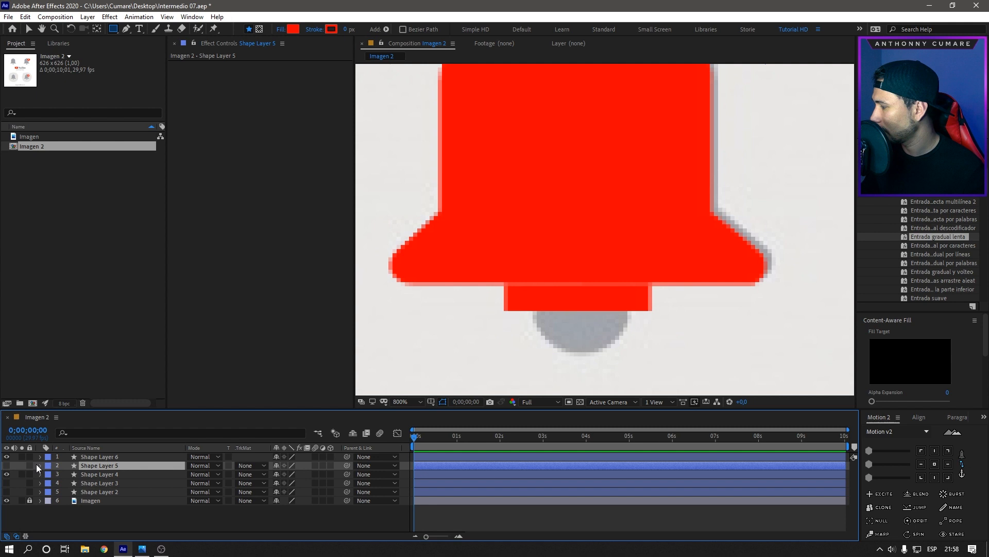
{"action": "left_click", "coordinate": [6, 466]}
{"action": "left_click", "coordinate": [258, 466]}
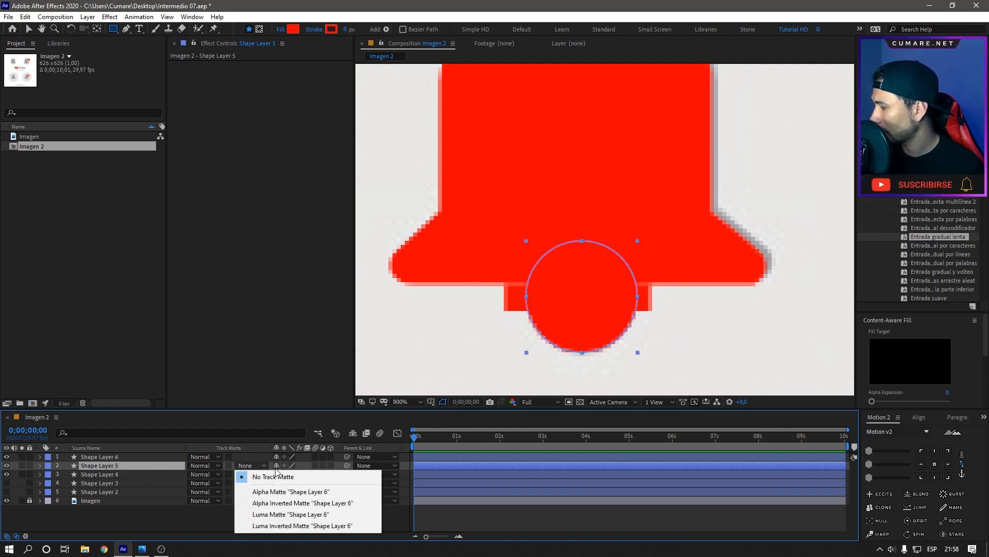
{"action": "left_click", "coordinate": [279, 491]}
{"action": "left_click", "coordinate": [262, 466]}
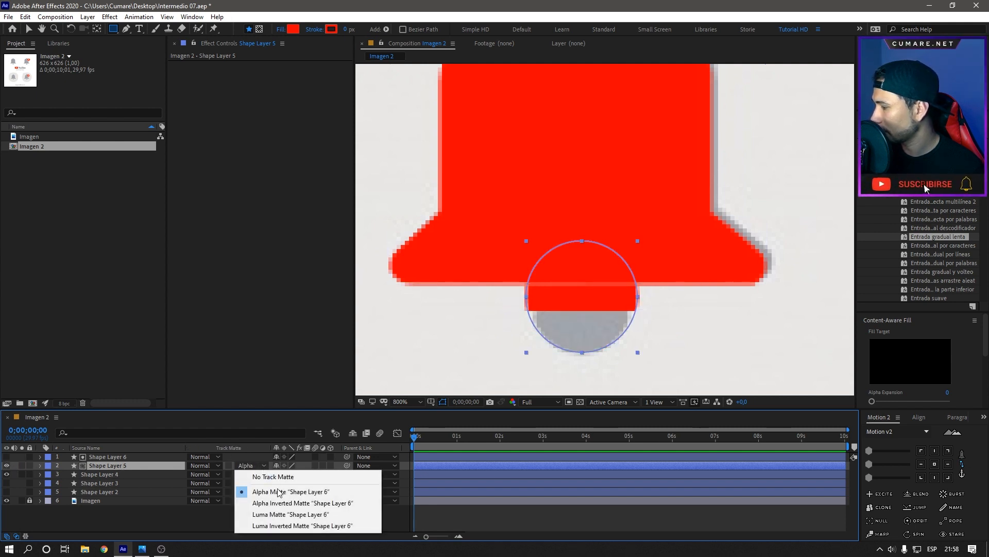
{"action": "left_click", "coordinate": [278, 502]}
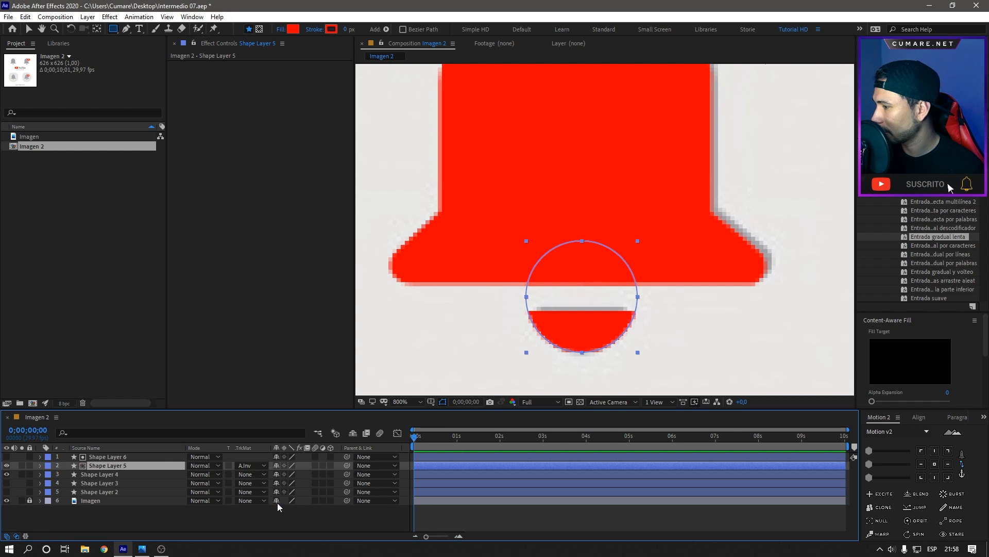
- Raise the matte rectangle to the clapper's flat top edge and hide the red bell body in Shape Layer 4
{"action": "left_click", "coordinate": [121, 457]}
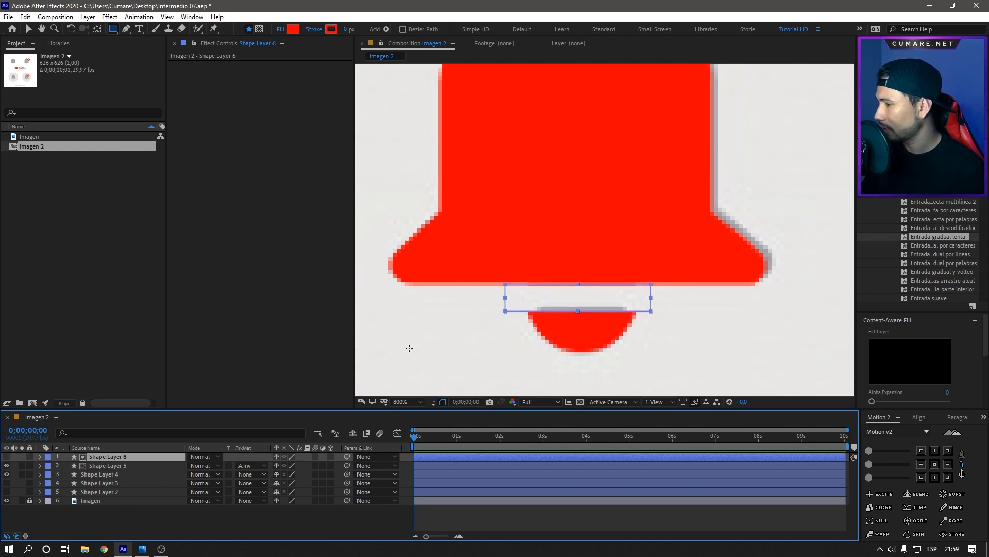
{"action": "key", "text": "shift+Up"}
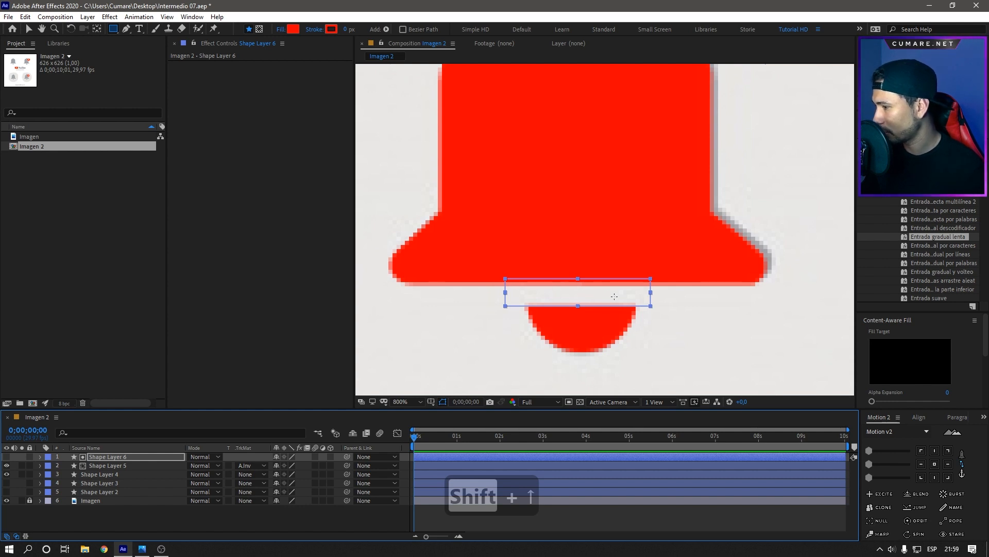
{"action": "left_click", "coordinate": [6, 474]}
{"action": "left_click", "coordinate": [6, 482]}
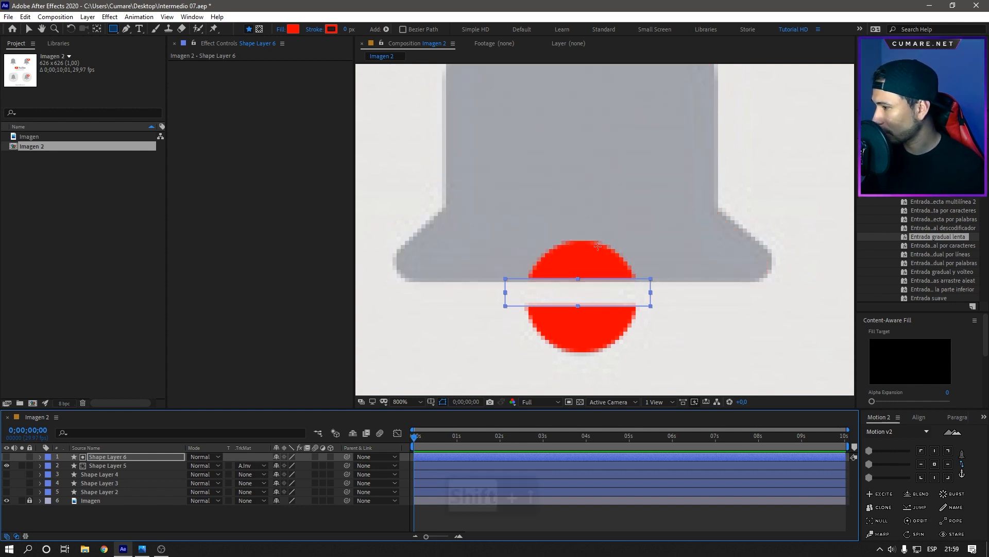
- Move Shape Layer 6's anchor point to its bottom-centre edge and stretch its vertical scale to 272% to cover the clapper circle's upper part
{"action": "key", "text": "v"}
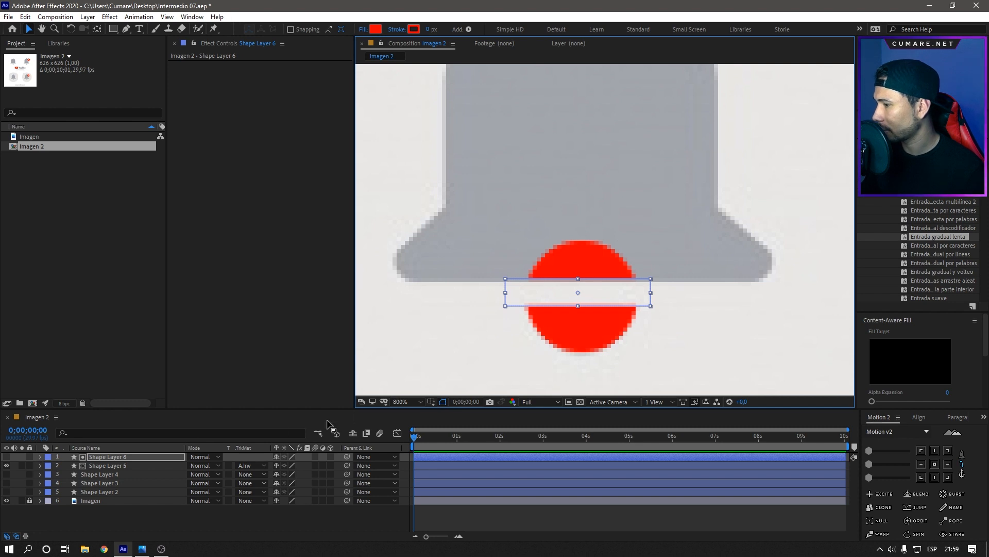
{"action": "left_click", "coordinate": [102, 466]}
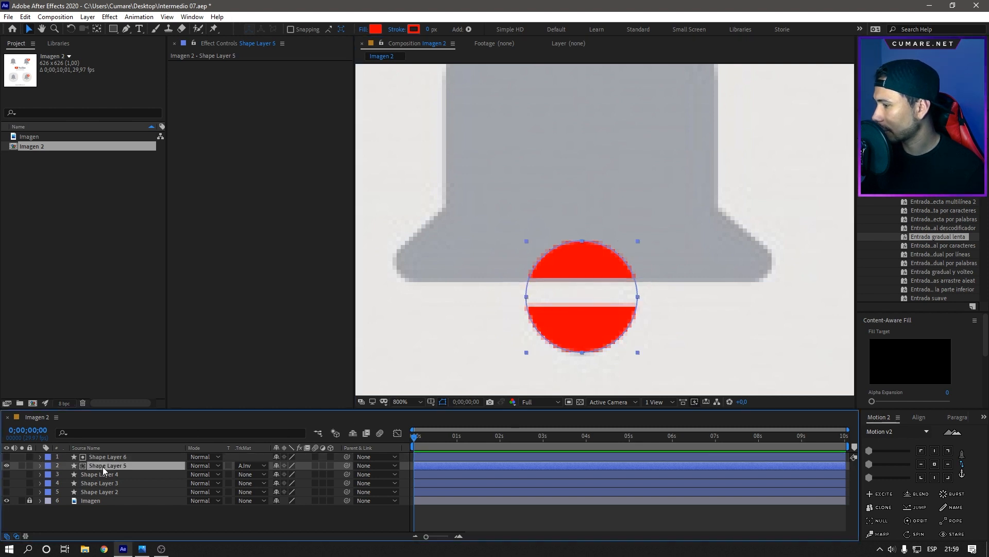
{"action": "left_click", "coordinate": [108, 458]}
{"action": "left_click", "coordinate": [935, 477]}
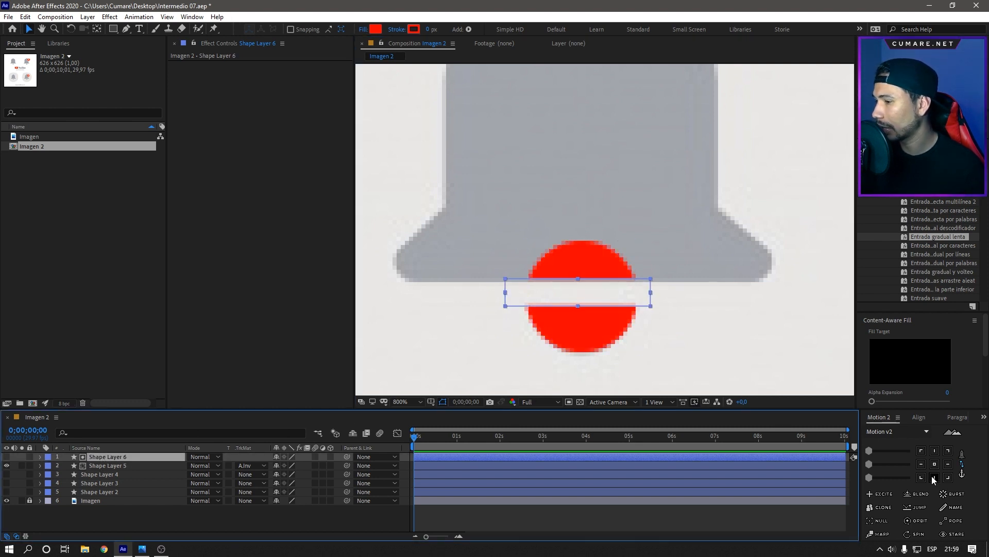
{"action": "key", "text": "s"}
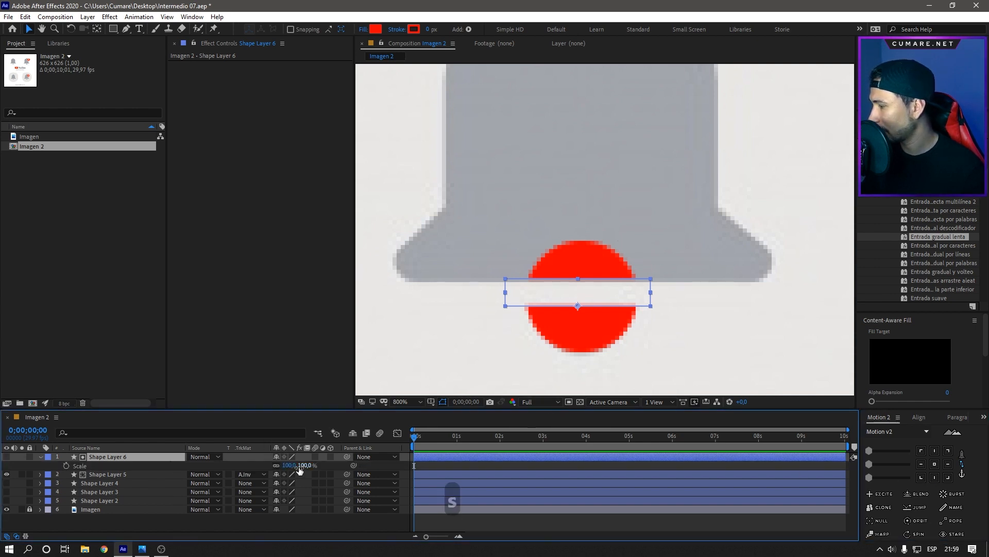
{"action": "left_click_drag", "start_coordinate": [307, 465], "coordinate": [397, 465]}
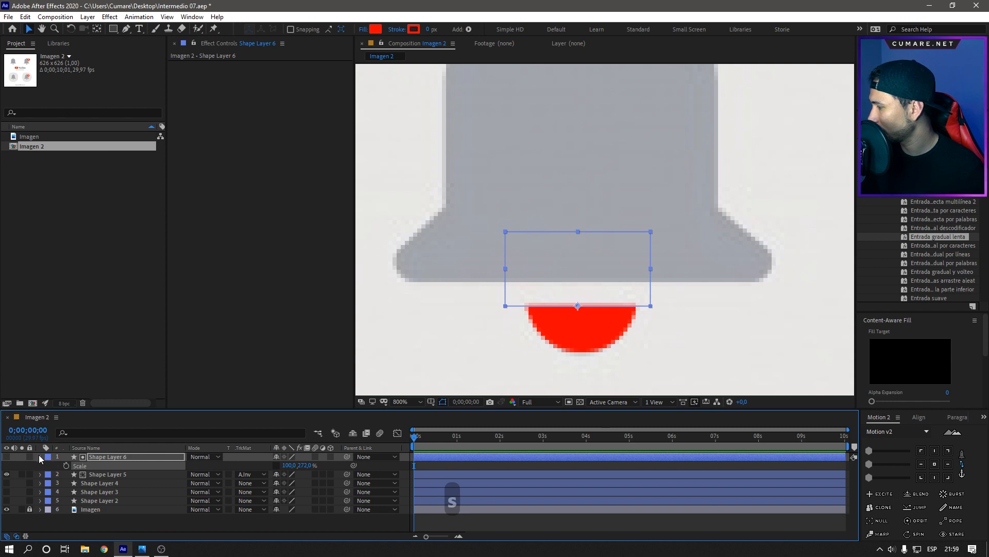
{"action": "left_click", "coordinate": [41, 456]}
{"action": "left_click", "coordinate": [107, 531]}
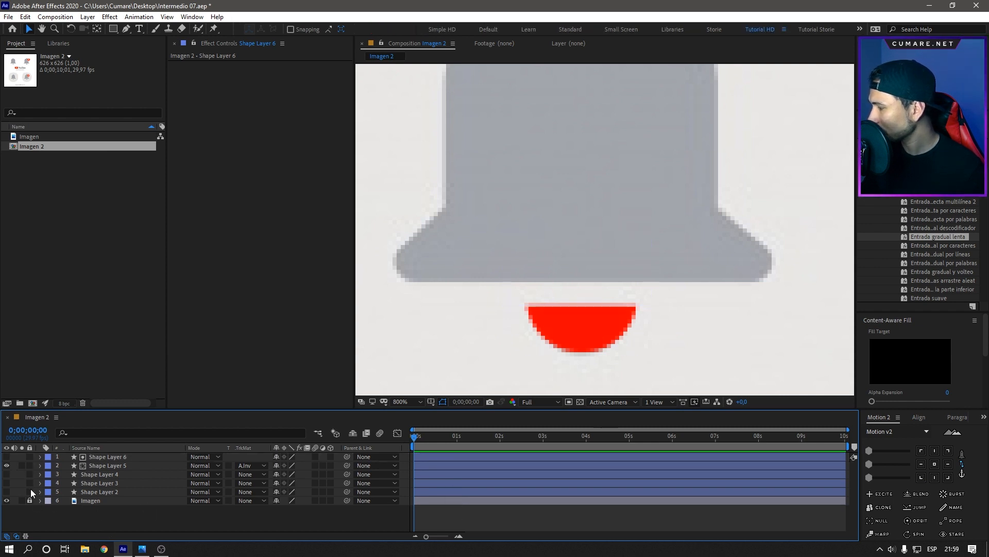
- Show the red bell body in Shape Layer 4 again above the cut clapper
{"action": "left_click", "coordinate": [7, 474]}
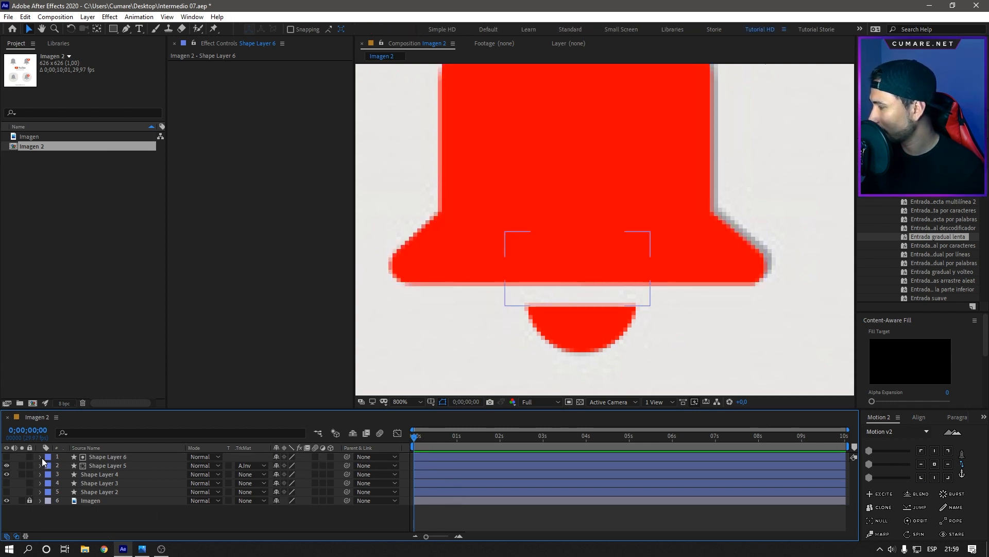
{"action": "scroll", "coordinate": [552, 228], "scroll_direction": "down", "scroll_amount": 2}
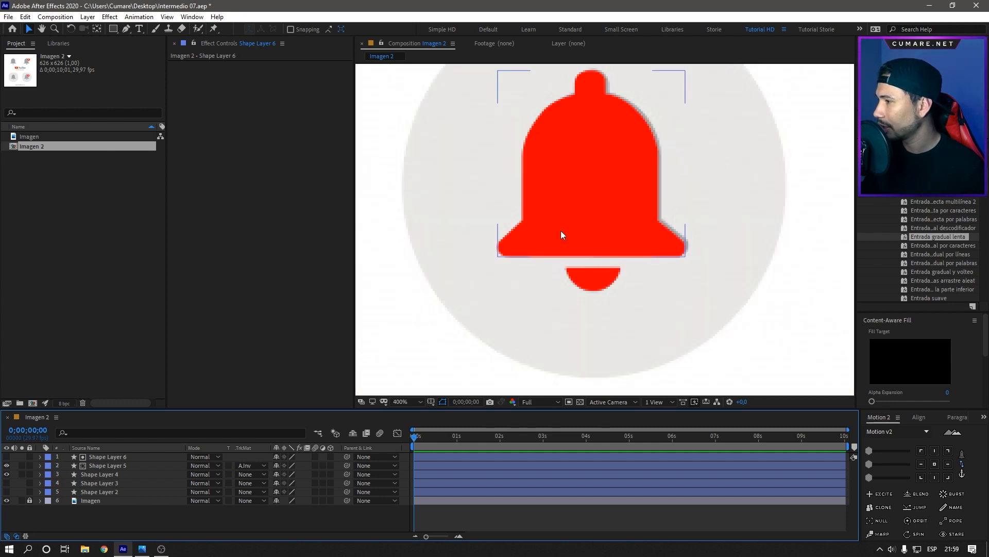
{"action": "right_click", "coordinate": [209, 521]}
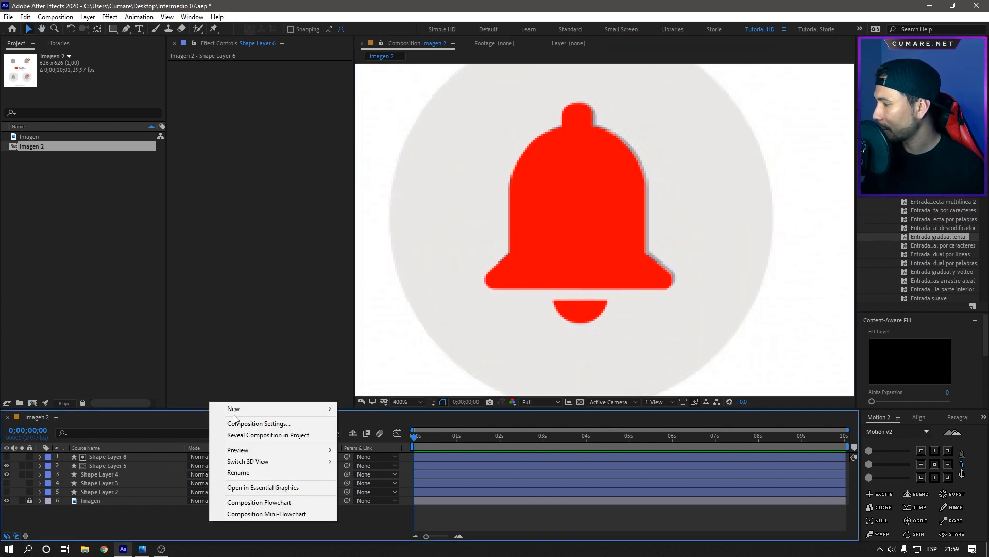
{"action": "mouse_move", "coordinate": [271, 411]}
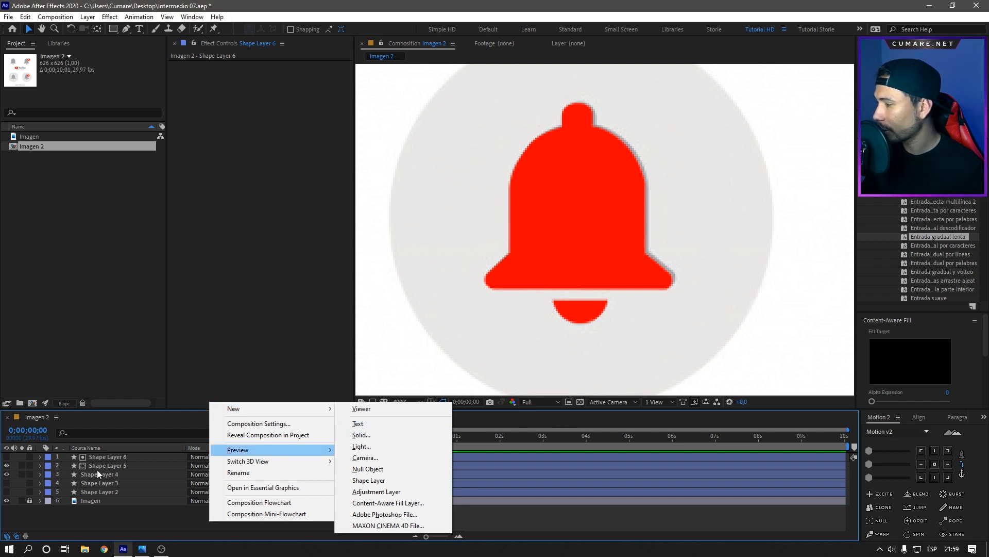
- Rename Shape Layer 6 as Mask and Shape Layer 5 as Point
{"action": "left_click", "coordinate": [105, 458]}
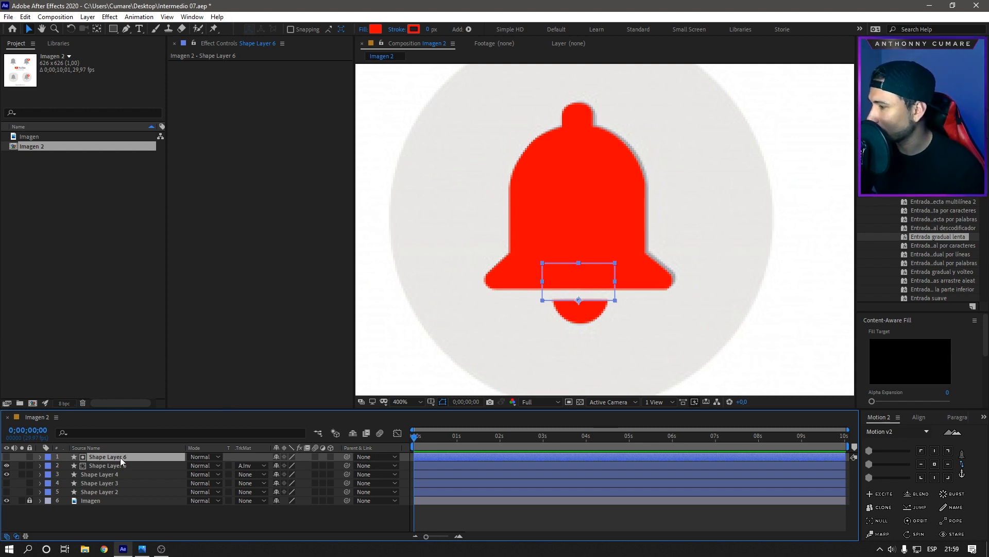
{"action": "key", "text": "Return"}
{"action": "type", "text": "Mask"}
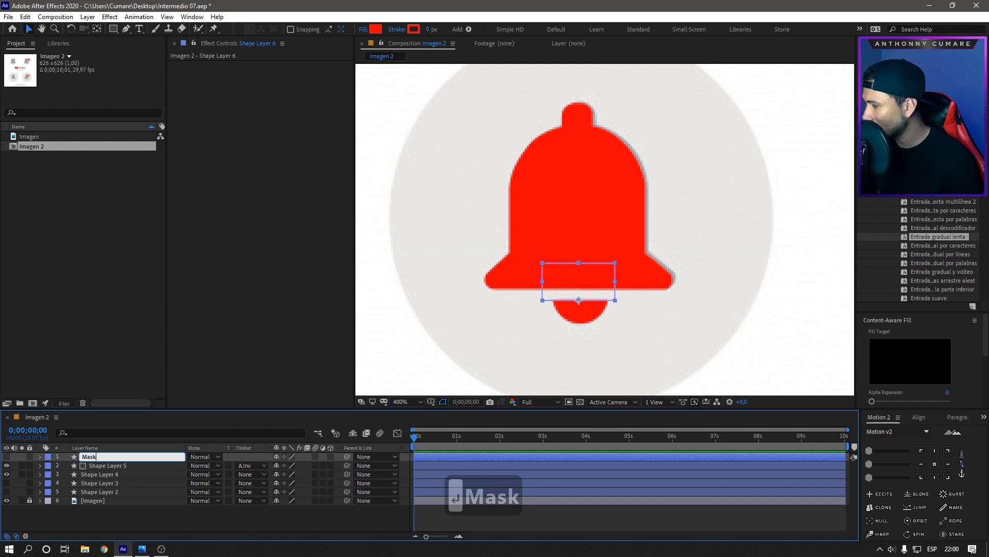
{"action": "left_click", "coordinate": [101, 466]}
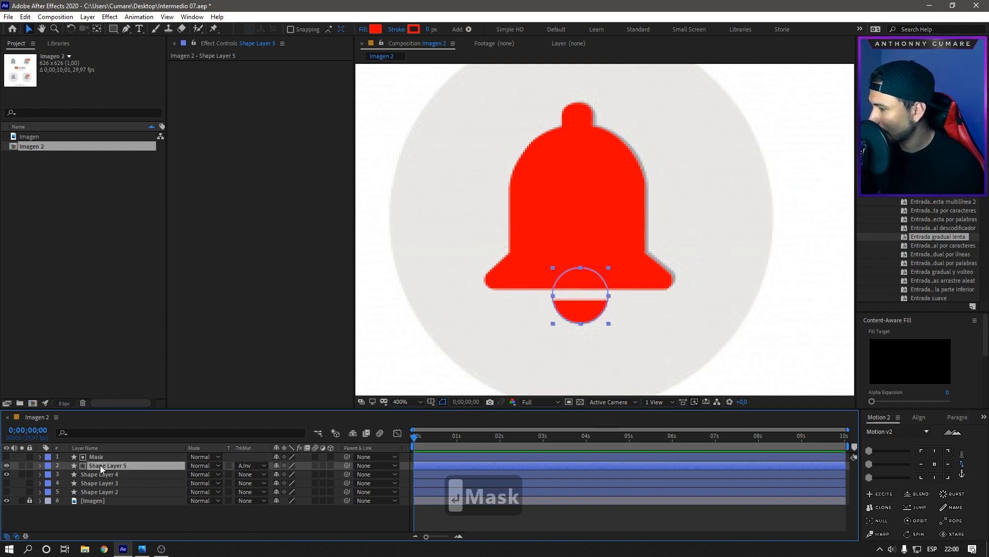
{"action": "key", "text": "Return"}
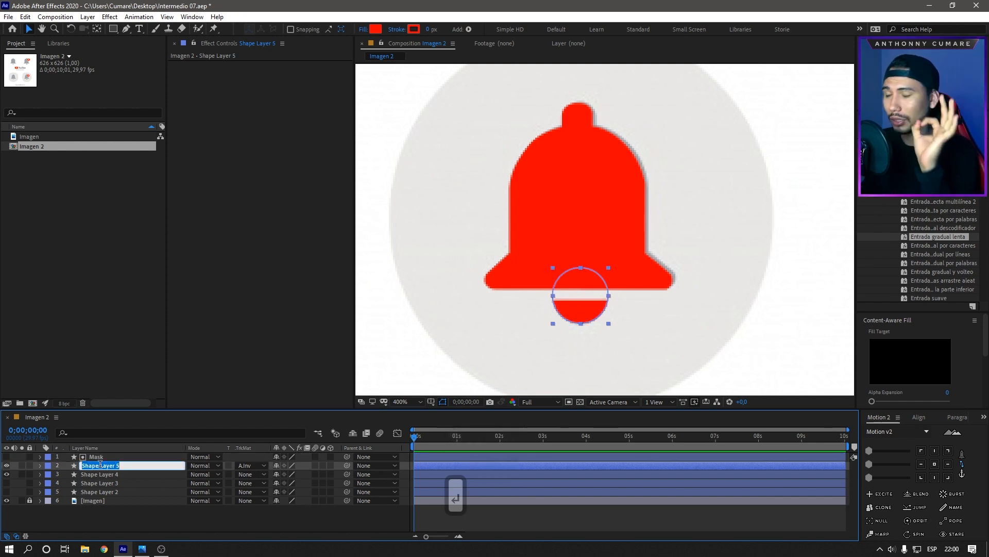
{"action": "type", "text": "P"}
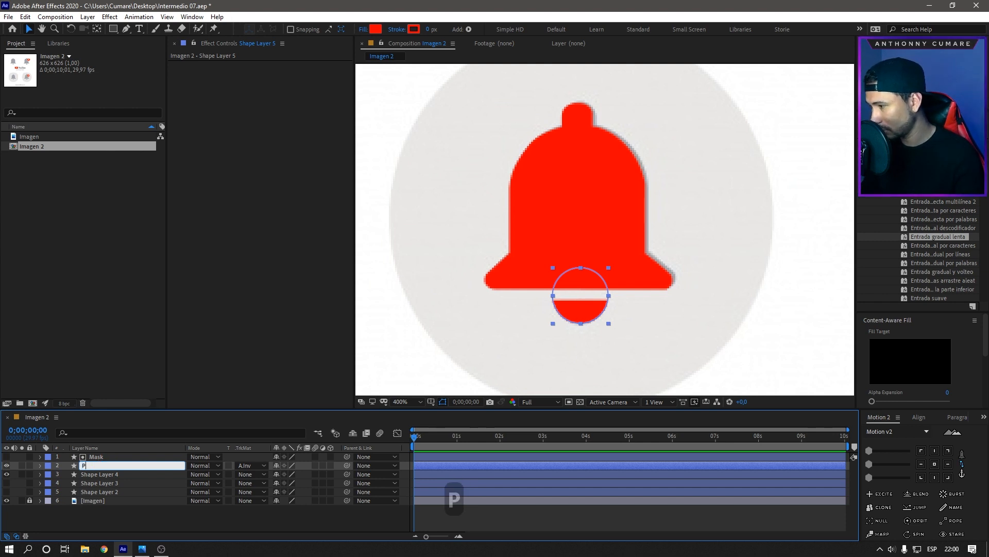
{"action": "type", "text": "o"}
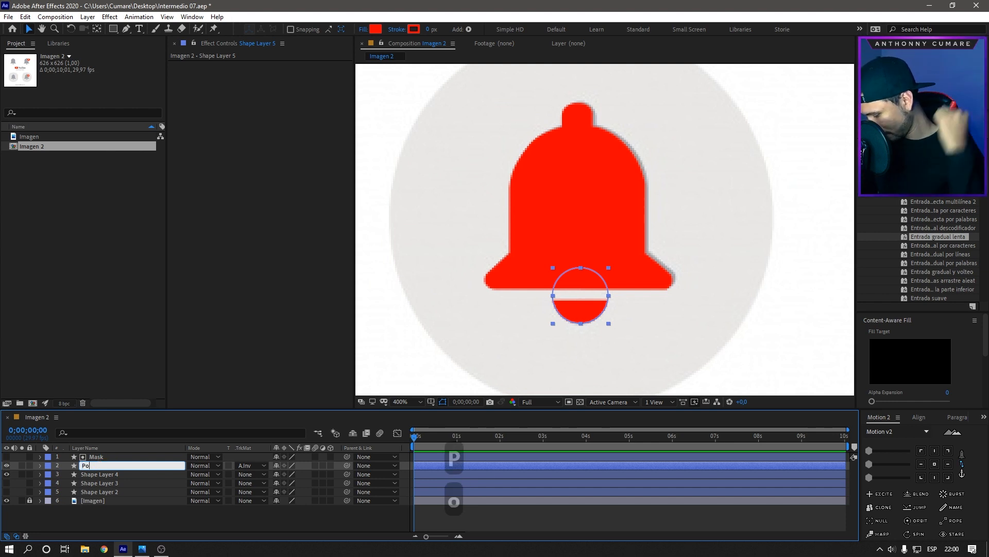
{"action": "type", "text": "int"}
- Rename the bell body layer, Shape Layer 4, as Campana
{"action": "left_click", "coordinate": [106, 474]}
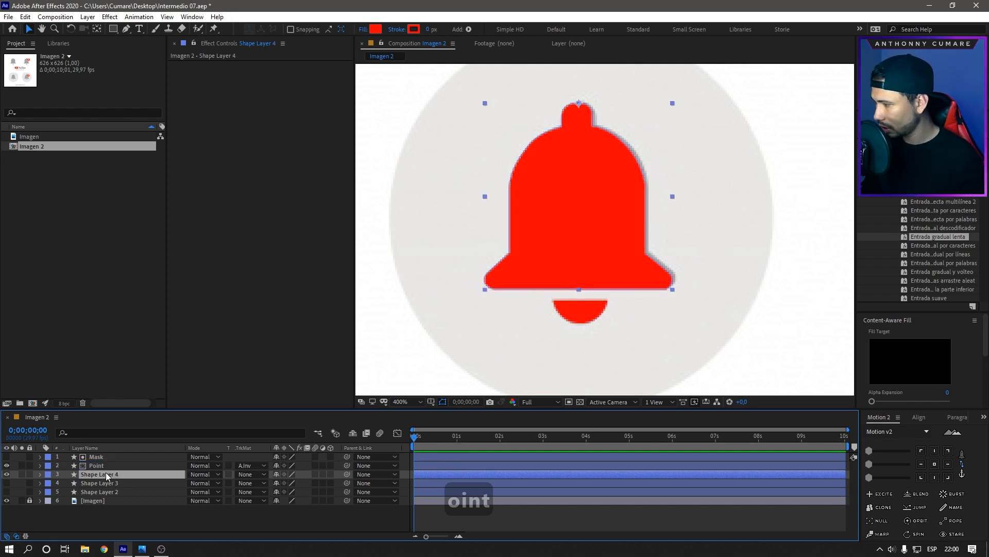
{"action": "key", "text": "Return"}
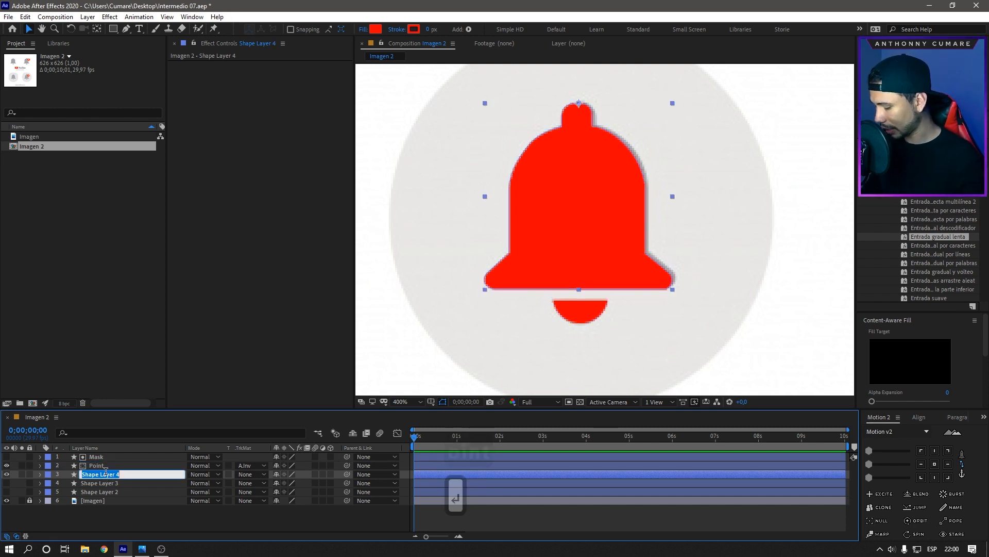
{"action": "type", "text": "Cap"}
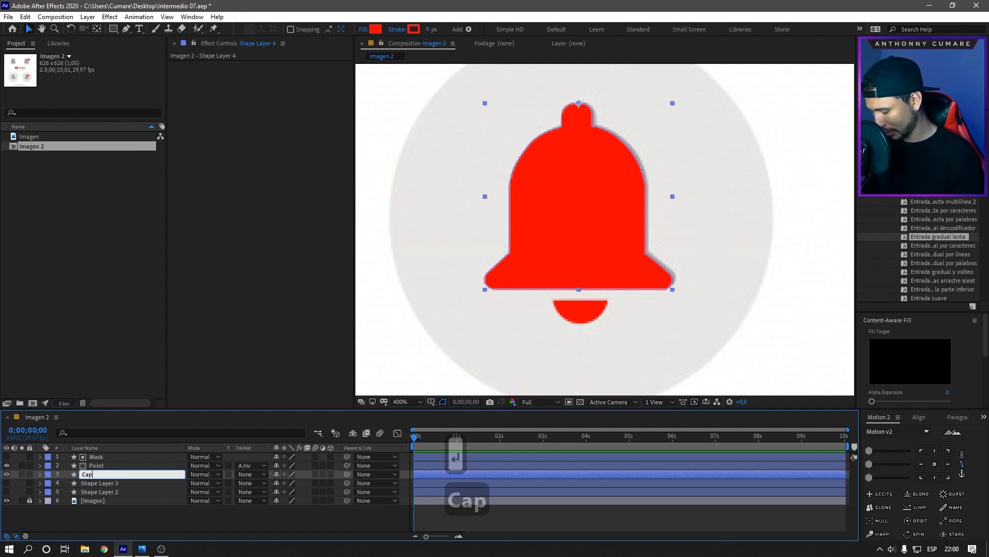
{"action": "type", "text": "mpa"}
{"action": "key", "text": "BackSpace"}
{"action": "key", "text": "BackSpace"}
{"action": "key", "text": "BackSpace"}
{"action": "key", "text": "BackSpace"}
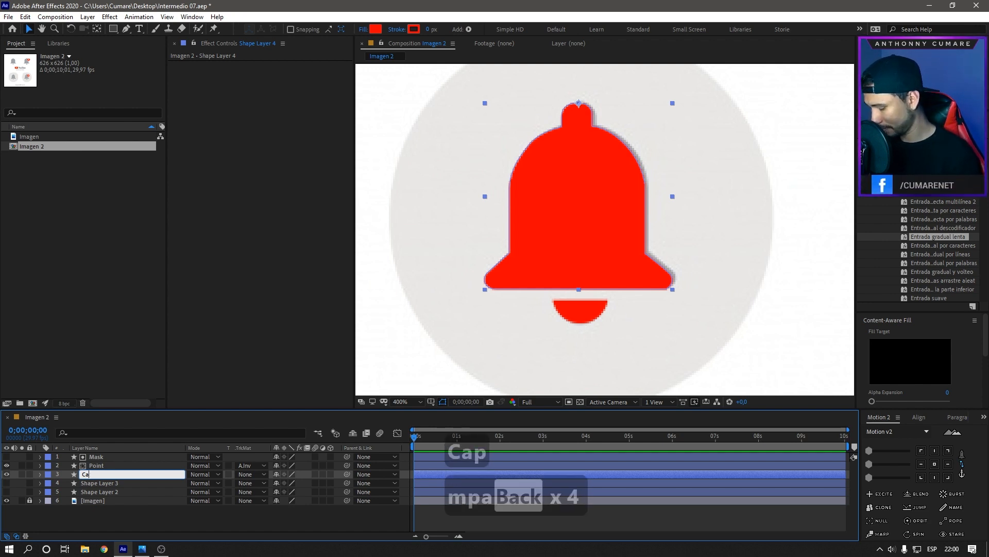
{"action": "type", "text": "mpana"}
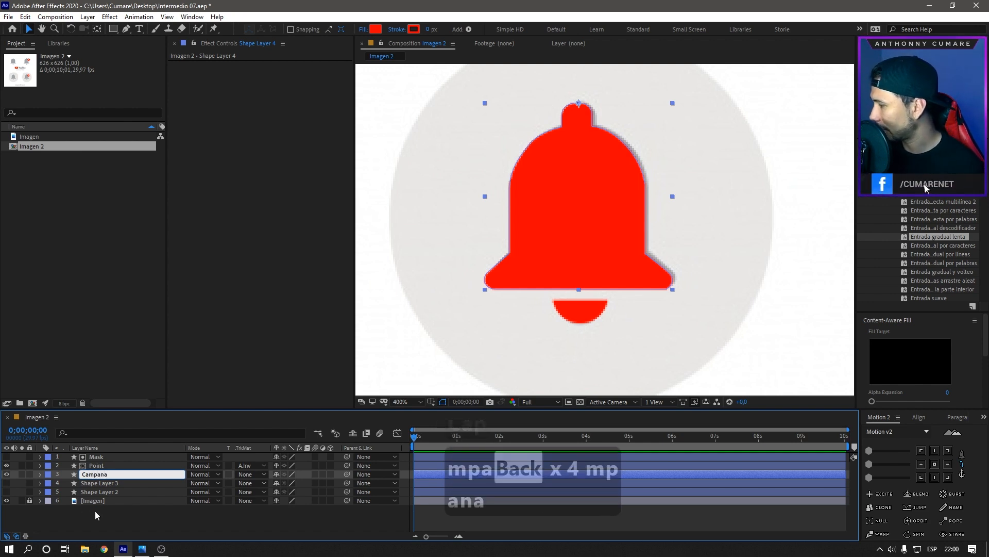
- Add a null object above Shape Layer 3 and place its anchor point on the knob at the top of the red bell
{"action": "left_click", "coordinate": [102, 481]}
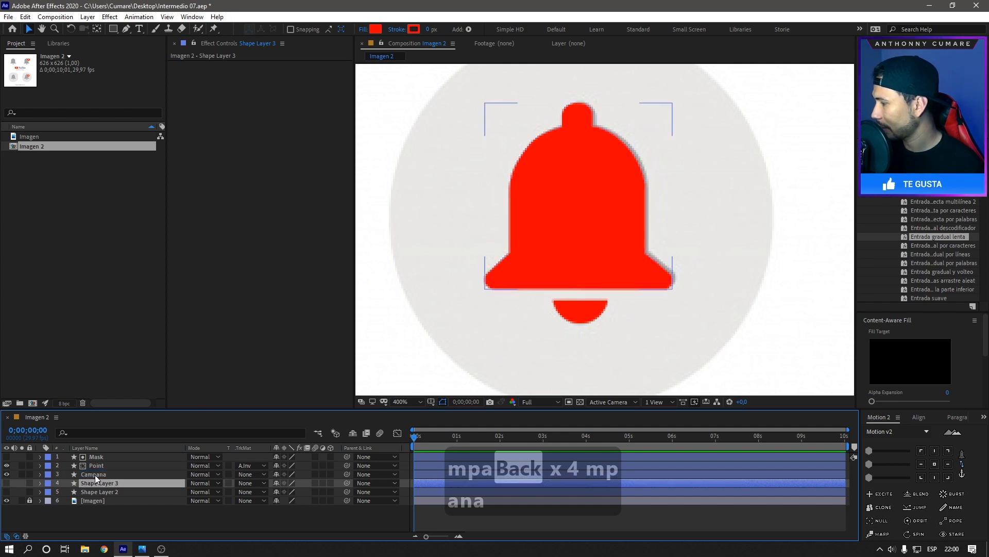
{"action": "right_click", "coordinate": [164, 512]}
{"action": "mouse_move", "coordinate": [211, 399]}
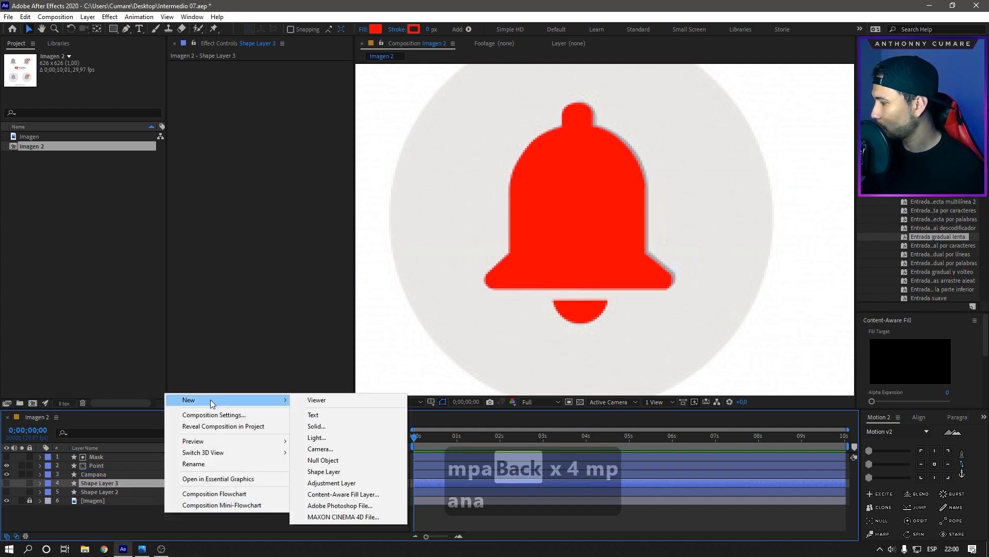
{"action": "left_click", "coordinate": [333, 459]}
{"action": "key", "text": "comma"}
{"action": "key", "text": "comma"}
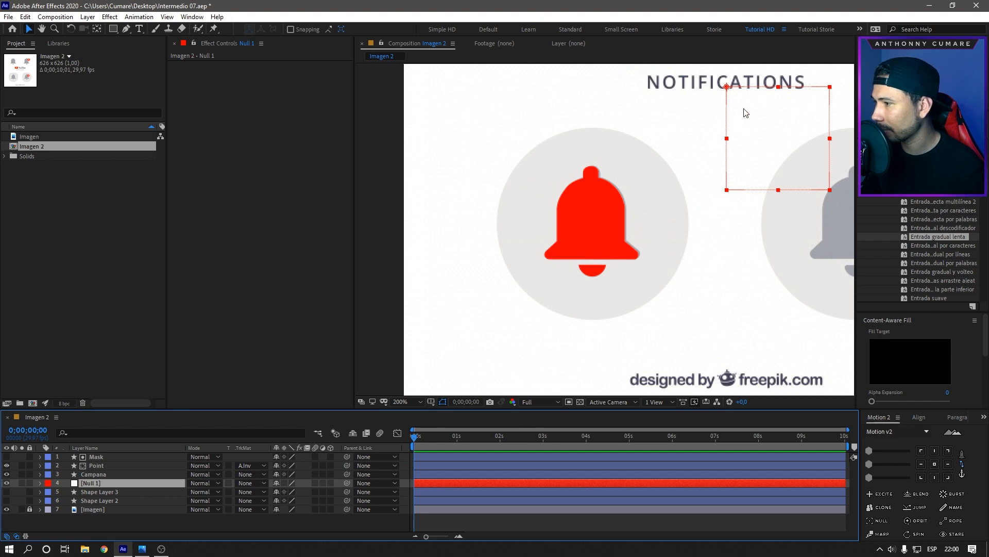
{"action": "left_click_drag", "start_coordinate": [745, 112], "coordinate": [609, 192]}
{"action": "key", "text": "Return"}
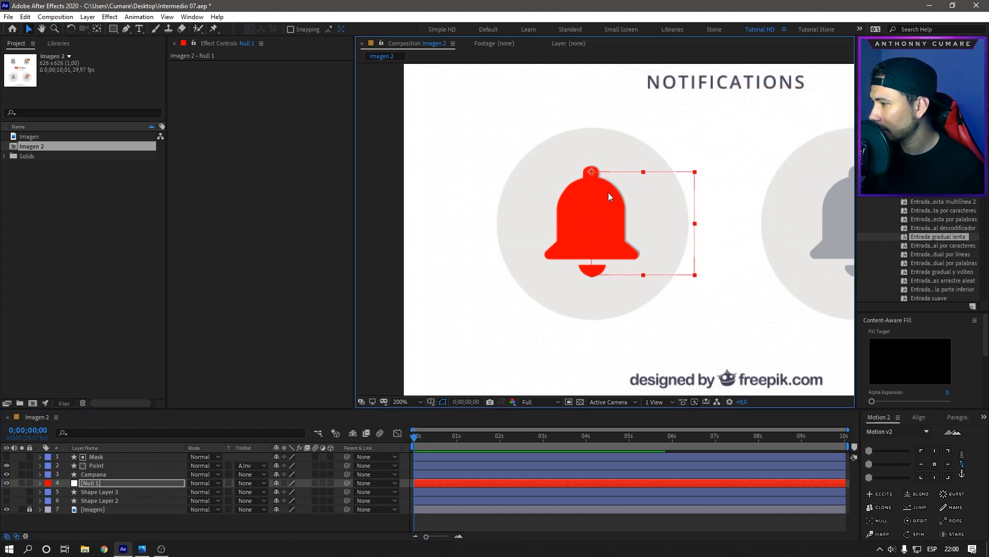
- Scale the null object down to 21% and collapse its properties
{"action": "key", "text": "s"}
{"action": "left_click_drag", "start_coordinate": [296, 492], "coordinate": [255, 492]}
{"action": "key", "text": "period"}
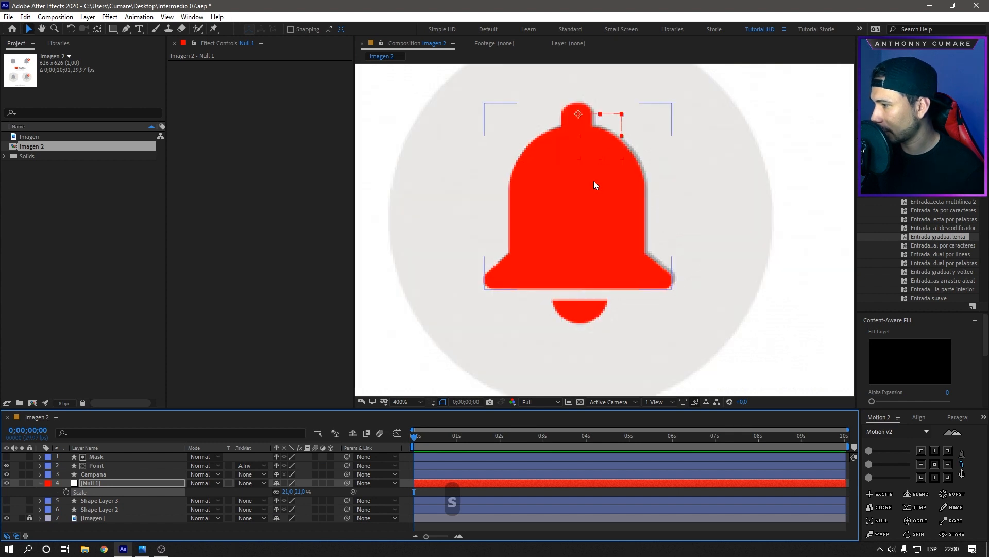
{"action": "left_click", "coordinate": [41, 483]}
- Parent the Mask, Point and Campana layers to Null 1 and bring the null to the top of the layer stack
{"action": "left_click", "coordinate": [107, 458]}
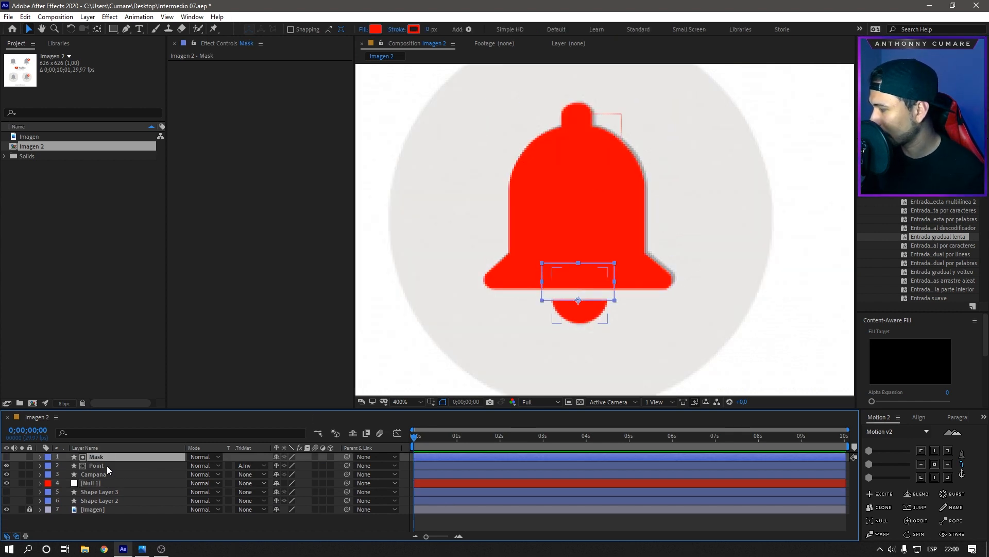
{"action": "left_click", "coordinate": [108, 473], "text": "shift"}
{"action": "left_click_drag", "start_coordinate": [347, 456], "coordinate": [97, 484]}
{"action": "left_click", "coordinate": [98, 484]}
{"action": "key", "text": "ctrl+shift+bracketright"}
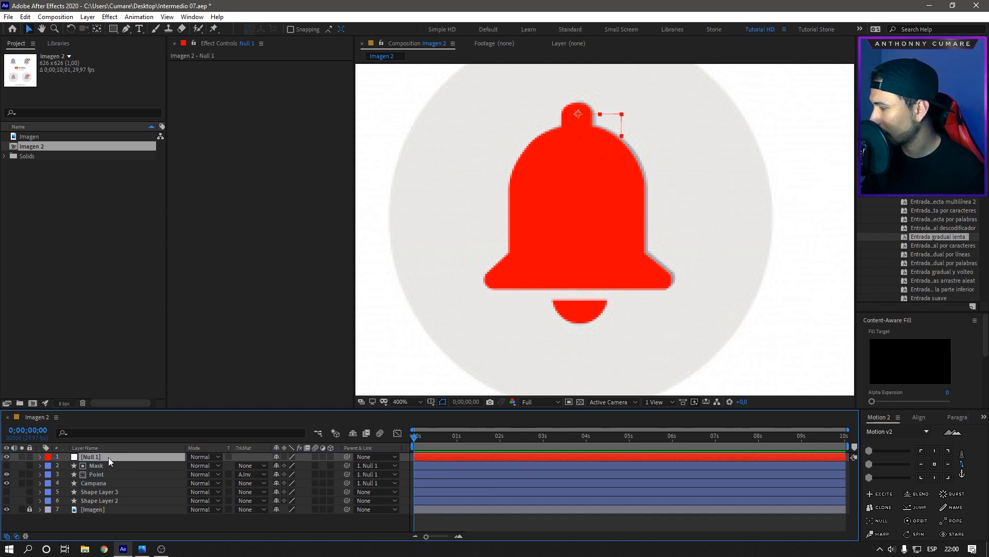
- Move Null 1 with the parented bell to just below the NOTIFICATIONS heading, between the two grey circles
{"action": "scroll", "coordinate": [634, 209], "scroll_direction": "down", "scroll_amount": 2}
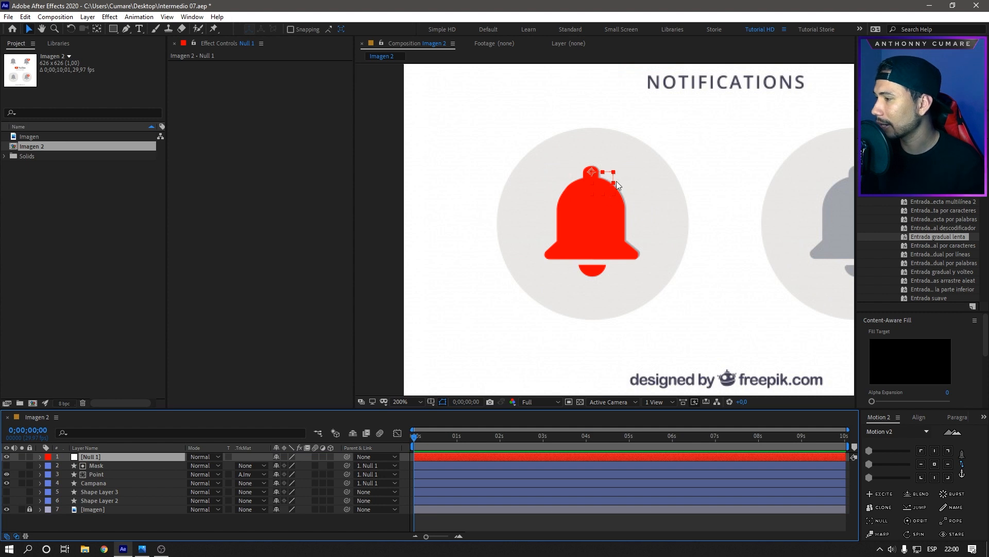
{"action": "left_click_drag", "start_coordinate": [614, 181], "coordinate": [697, 165]}
{"action": "left_click_drag", "start_coordinate": [779, 178], "coordinate": [634, 247]}
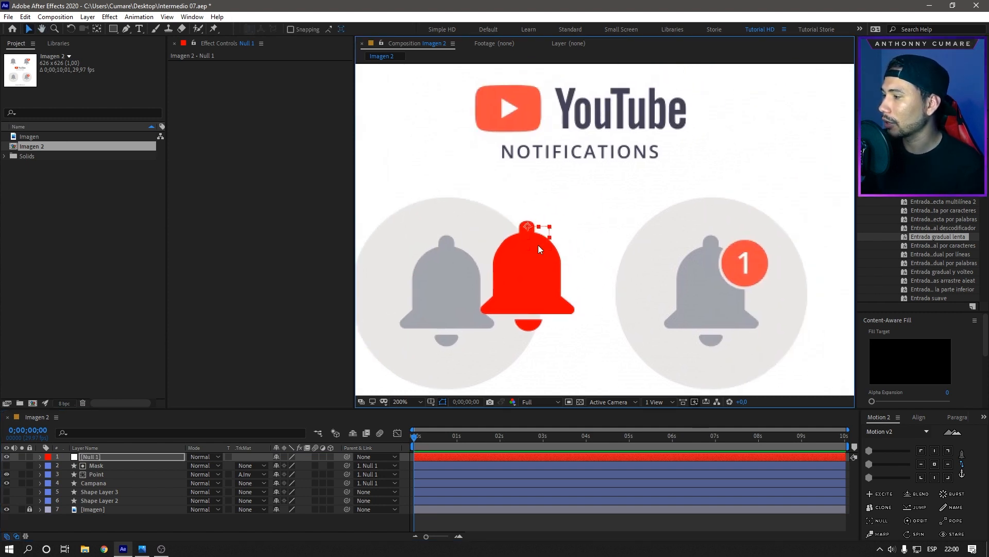
{"action": "left_click_drag", "start_coordinate": [537, 236], "coordinate": [601, 186]}
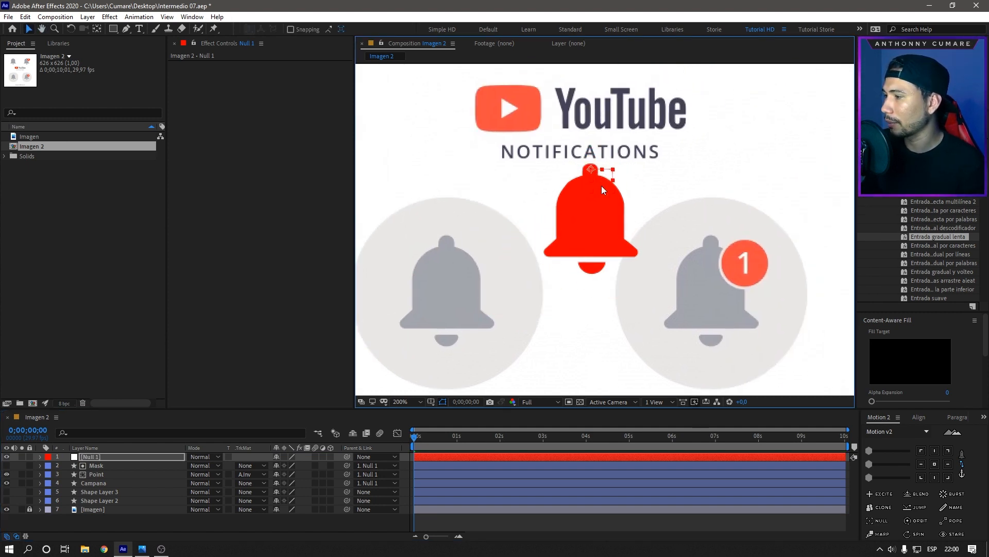
- Hide the Imagen reference layer while keeping the red bell layers visible
{"action": "scroll", "coordinate": [614, 217], "scroll_direction": "down", "scroll_amount": 2}
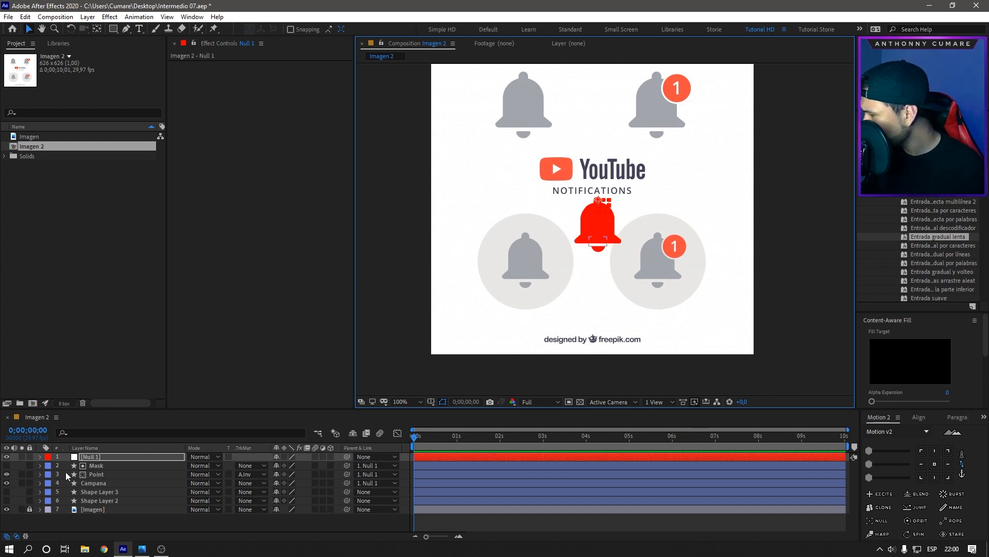
{"action": "left_click", "coordinate": [6, 483]}
{"action": "left_click", "coordinate": [6, 509]}
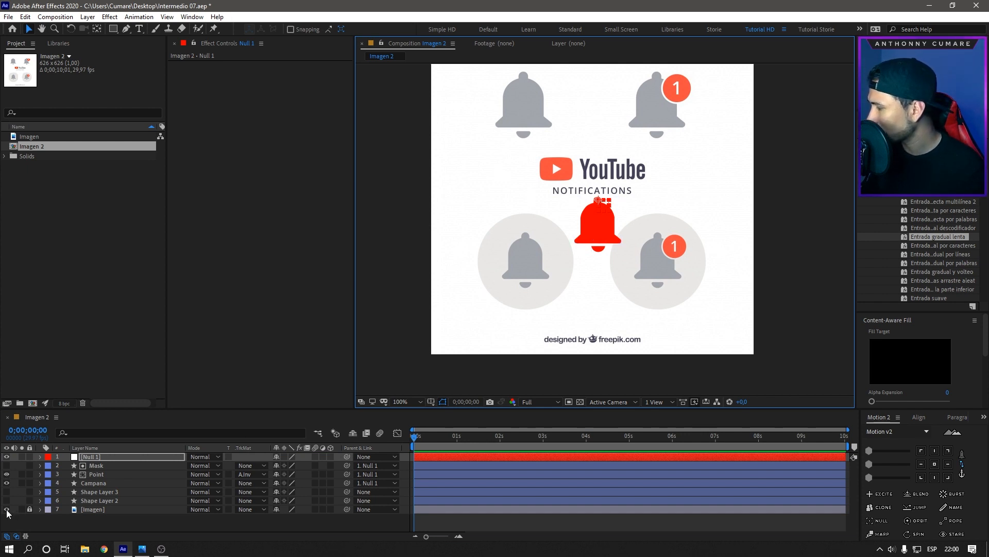
- Scale Null 1 up to 51% to enlarge the whole parented bell
{"action": "left_click", "coordinate": [121, 459]}
{"action": "key", "text": "s"}
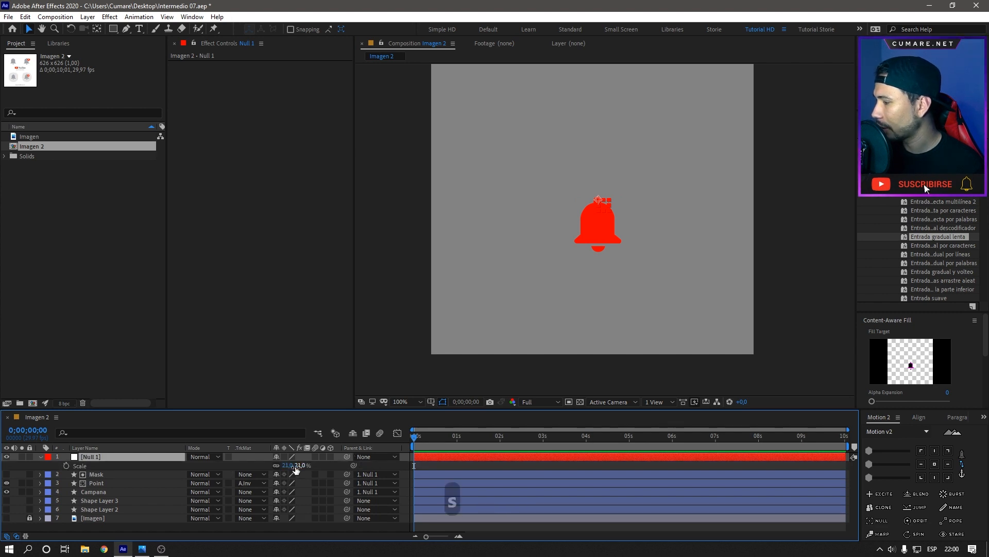
{"action": "mouse_move", "coordinate": [294, 465]}
{"action": "left_mouse_down"}
{"action": "mouse_move", "coordinate": [315, 467]}
{"action": "mouse_move", "coordinate": [307, 466]}
{"action": "left_mouse_up"}
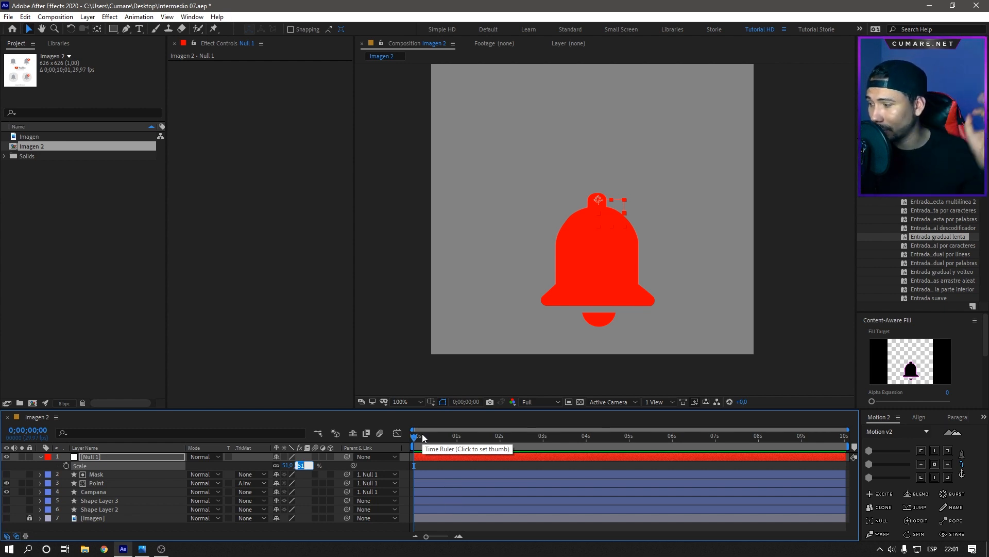
- Set Null 1's scale to 100% and move the enlarged bell up until it fits inside the frame
{"action": "type", "text": "100"}
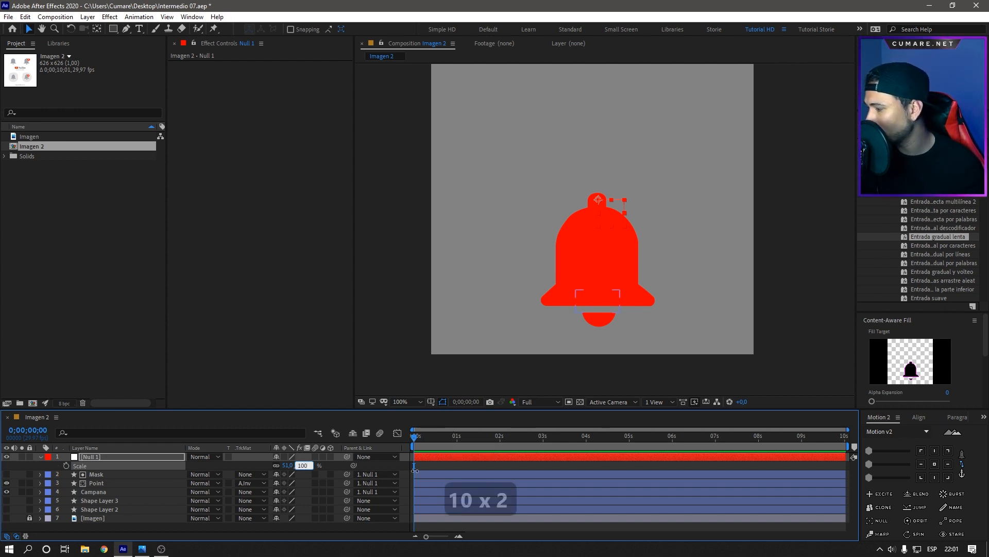
{"action": "left_click", "coordinate": [429, 462]}
{"action": "scroll", "coordinate": [597, 288], "scroll_direction": "down", "scroll_amount": 2}
{"action": "left_click", "coordinate": [613, 222]}
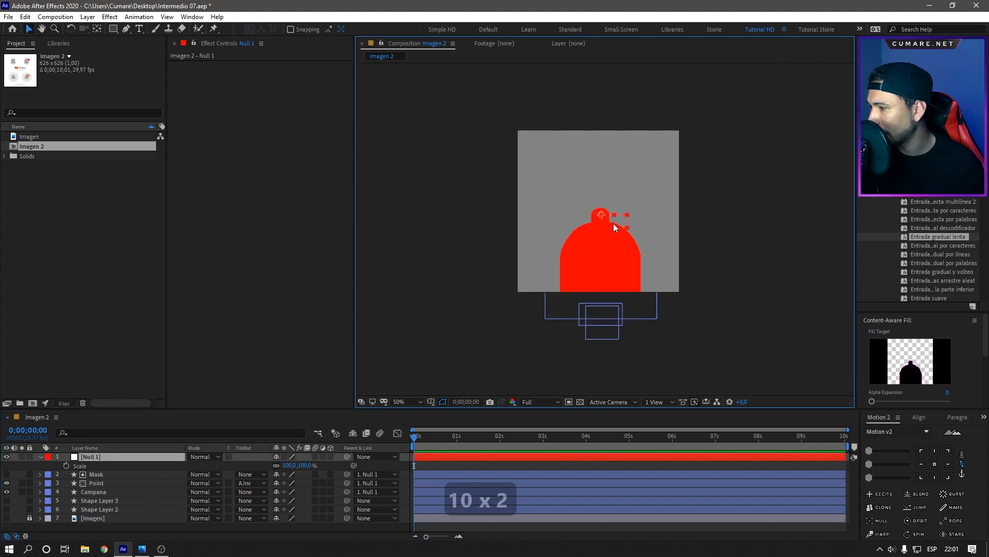
{"action": "left_click_drag", "start_coordinate": [622, 194], "coordinate": [614, 153]}
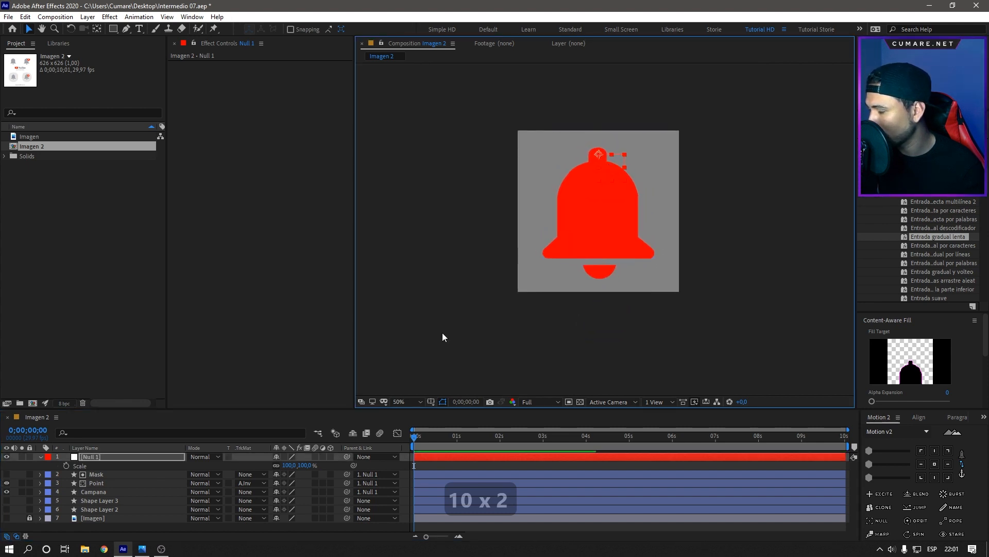
- Set Null 1's scale to 50% and move the bell down into the upper middle of the composition
{"action": "left_click", "coordinate": [304, 465]}
{"action": "type", "text": "50"}
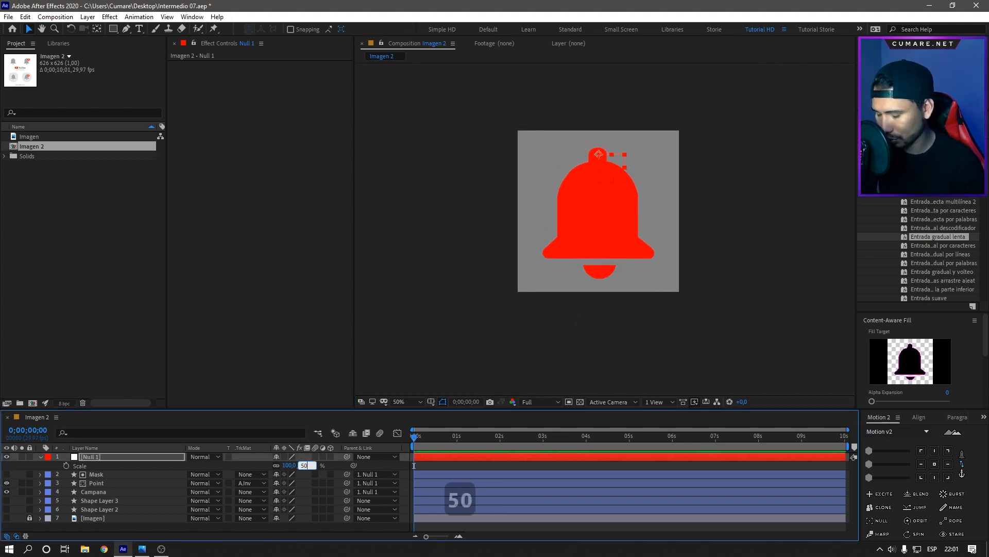
{"action": "key", "text": "Return"}
{"action": "scroll", "coordinate": [649, 253], "scroll_direction": "up", "scroll_amount": 1}
{"action": "left_click_drag", "start_coordinate": [609, 93], "coordinate": [604, 131]}
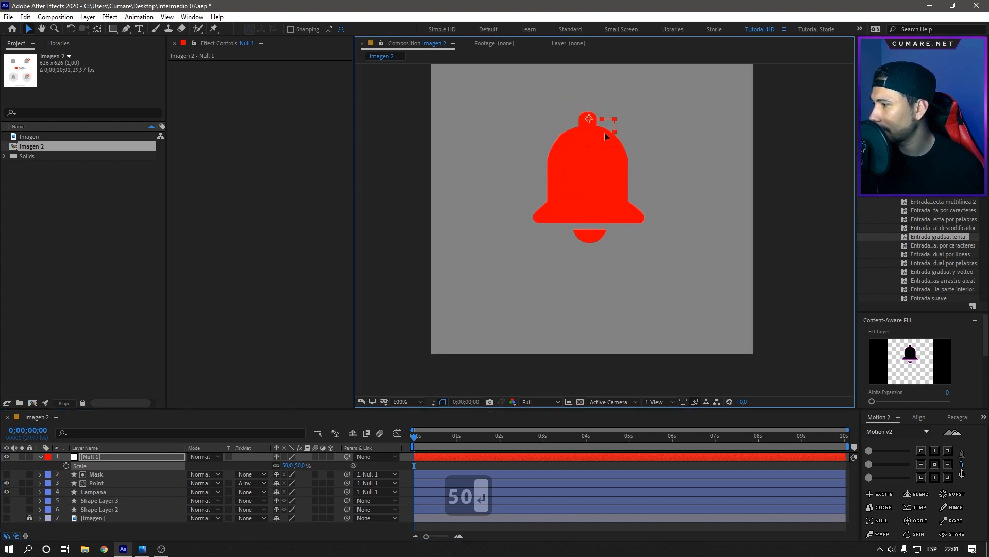
- Set Null 1's scale to 65%, nudge the bell slightly right to centre it, and collapse the layer's properties
{"action": "left_click", "coordinate": [301, 466]}
{"action": "type", "text": "65"}
{"action": "key", "text": "Return"}
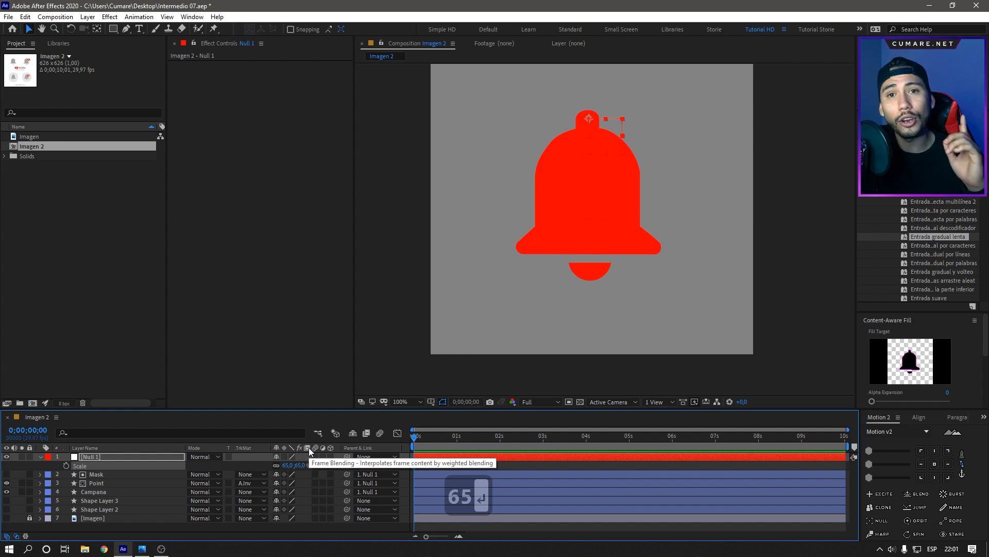
{"action": "left_click_drag", "start_coordinate": [610, 132], "coordinate": [614, 132]}
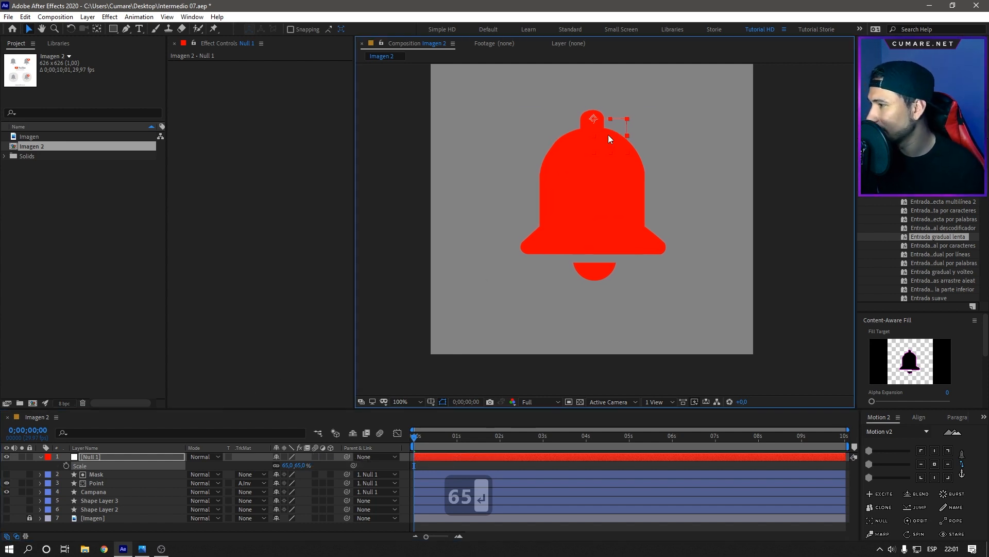
{"action": "left_click", "coordinate": [40, 457]}
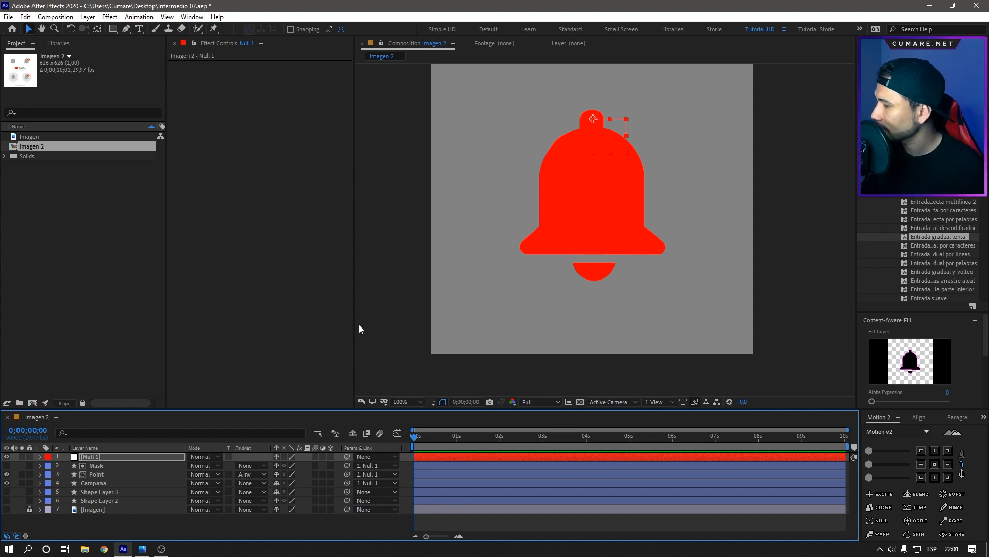
- Reveal Null 1's Rotation property and set its first keyframe at 0° at 0;00;01;29
{"action": "key", "text": "period"}
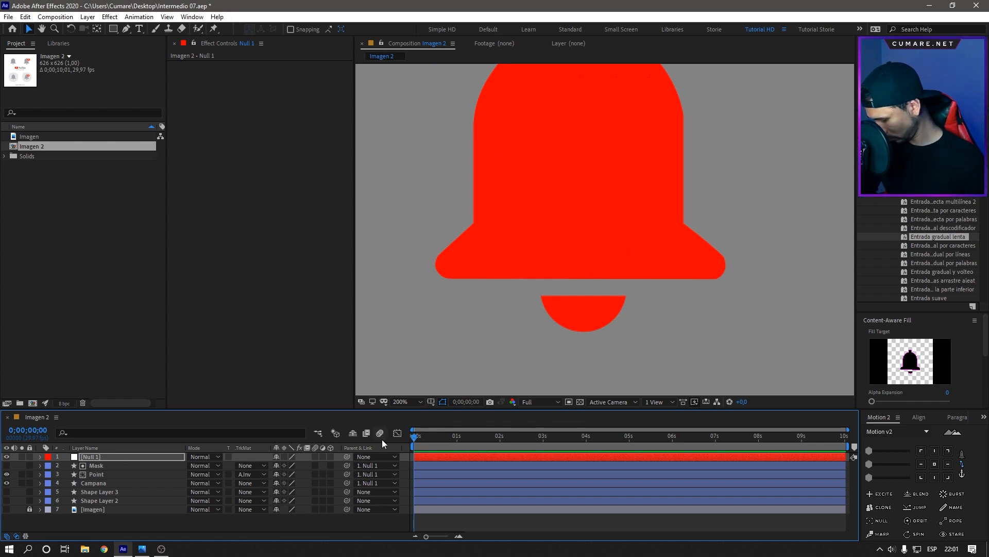
{"action": "key", "text": "p"}
{"action": "key", "text": "comma"}
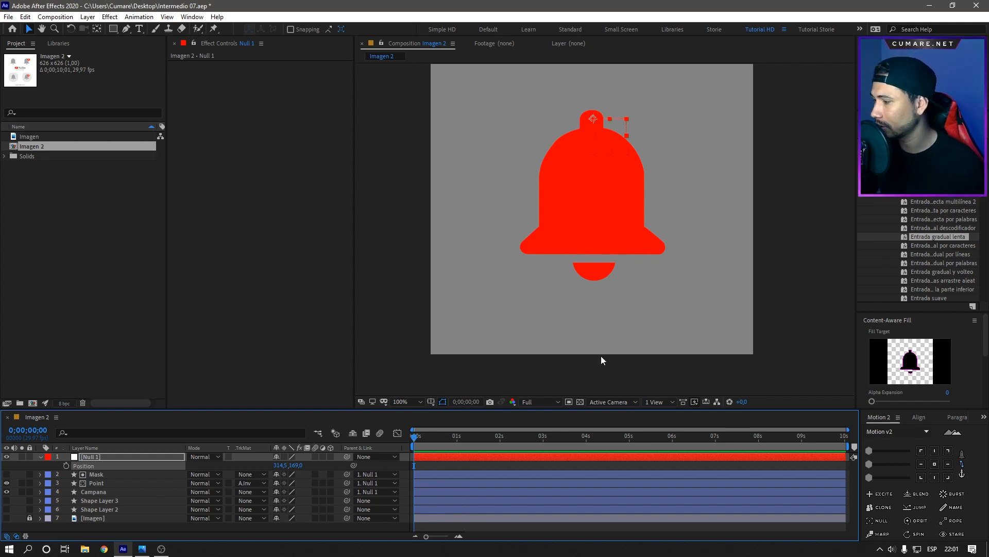
{"action": "left_click_drag", "start_coordinate": [463, 446], "coordinate": [503, 444]}
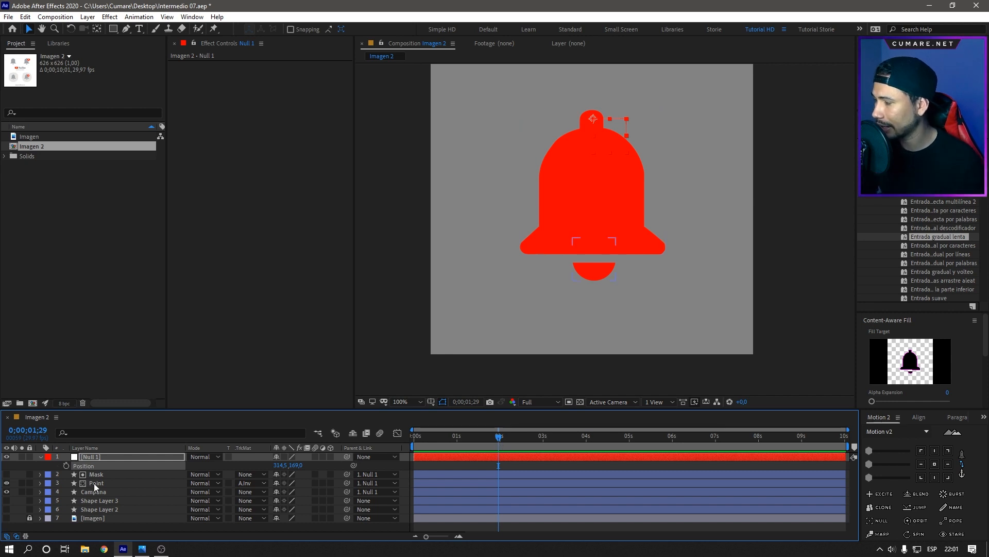
{"action": "key", "text": "r"}
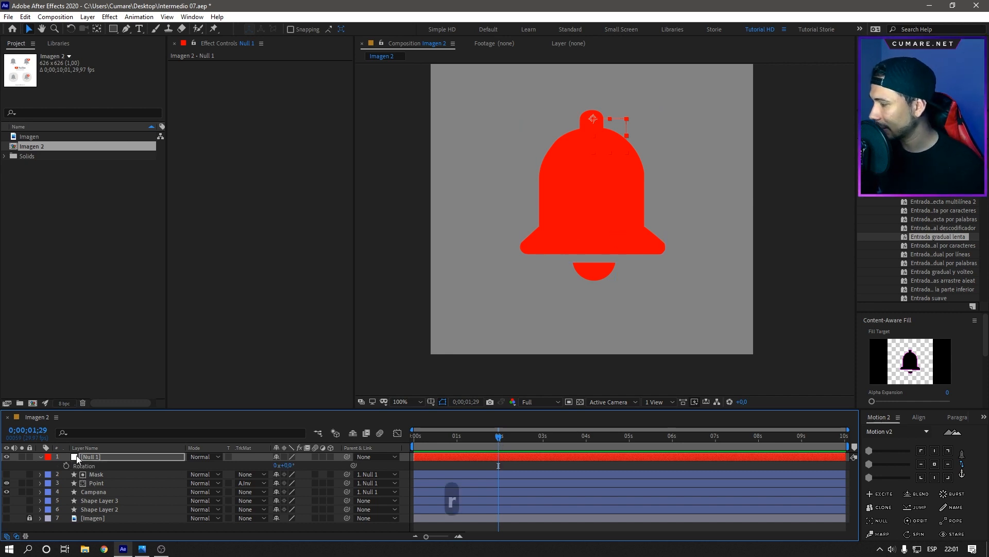
{"action": "left_click", "coordinate": [66, 466]}
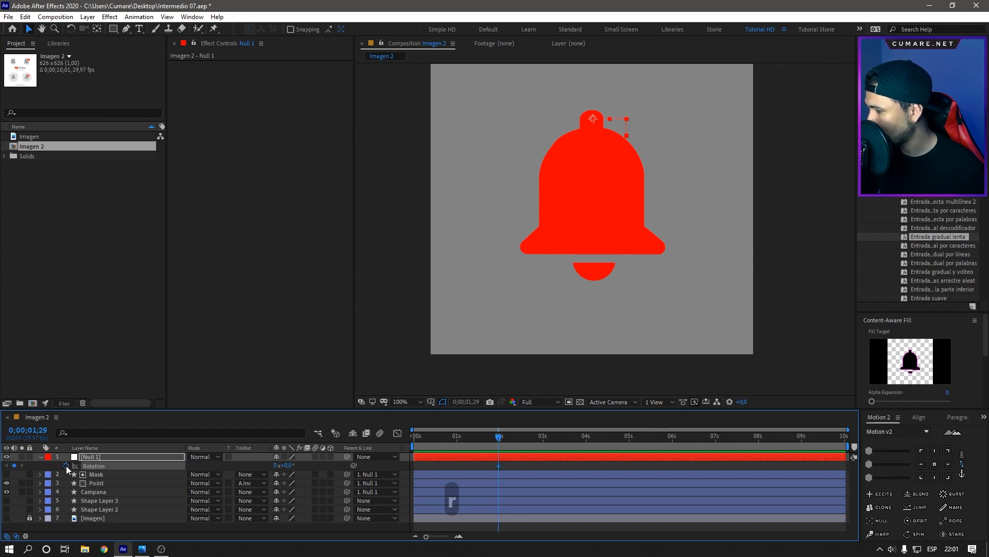
- Keyframe Null 1's rotation at -33° at 0;00;03;00 and at 35° at 0;00;04;00
{"action": "left_click", "coordinate": [459, 536]}
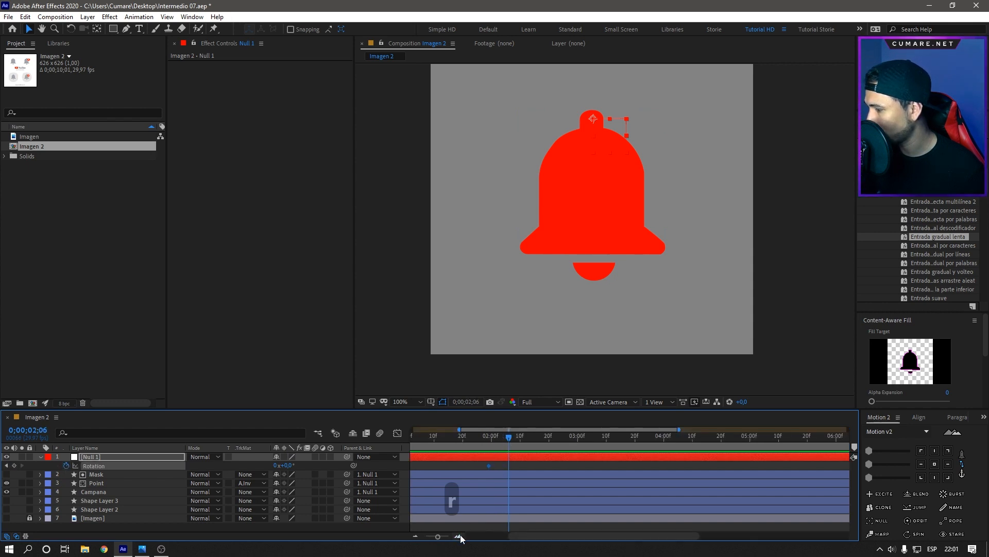
{"action": "left_click_drag", "start_coordinate": [508, 437], "coordinate": [579, 442]}
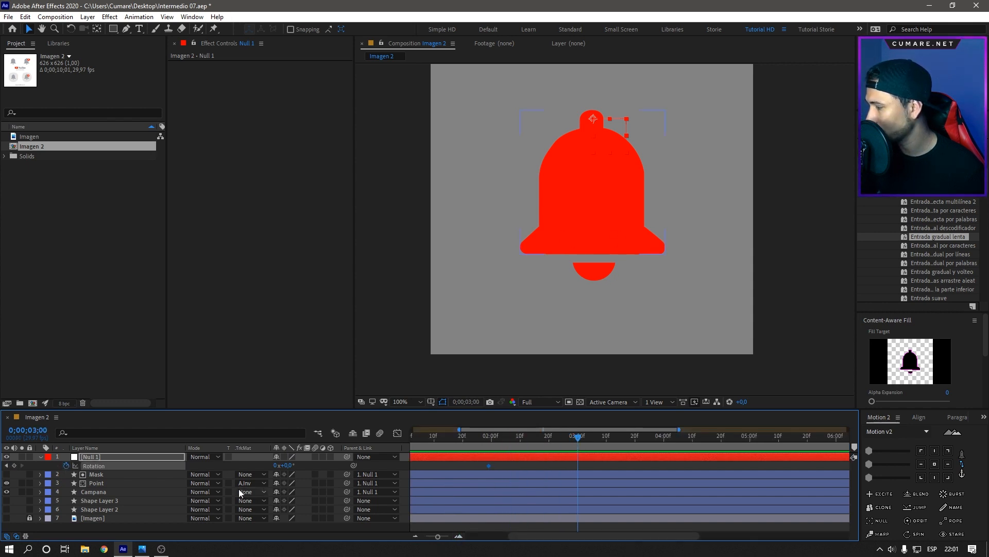
{"action": "left_click_drag", "start_coordinate": [286, 465], "coordinate": [272, 466]}
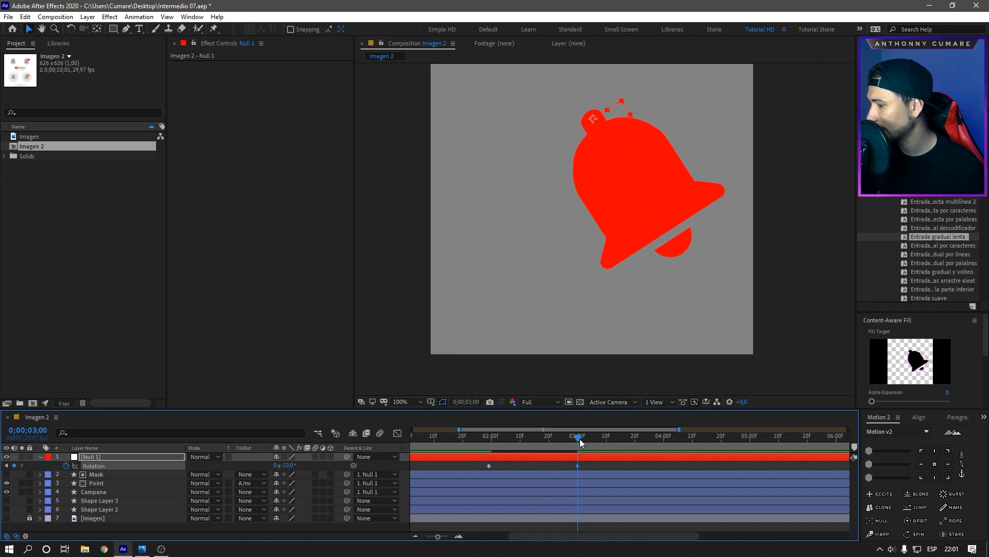
{"action": "left_click_drag", "start_coordinate": [584, 439], "coordinate": [617, 442]}
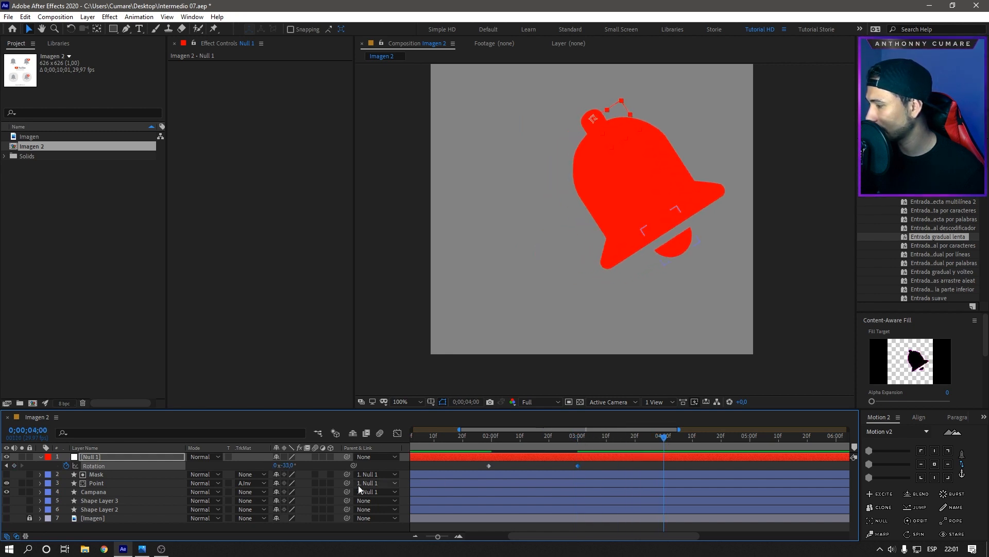
{"action": "left_click_drag", "start_coordinate": [287, 465], "coordinate": [324, 466]}
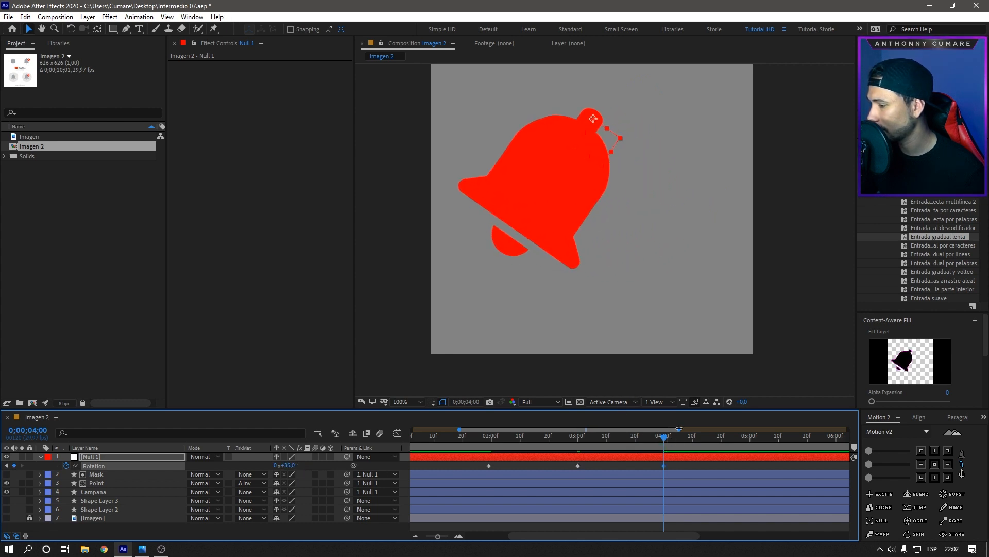
- Preview the bell swing and compress the three rotation keyframes so the last one falls at about 0;00;02;16
{"action": "key", "text": "minus"}
{"action": "key", "text": "minus"}
{"action": "left_click_drag", "start_coordinate": [597, 440], "coordinate": [615, 439]}
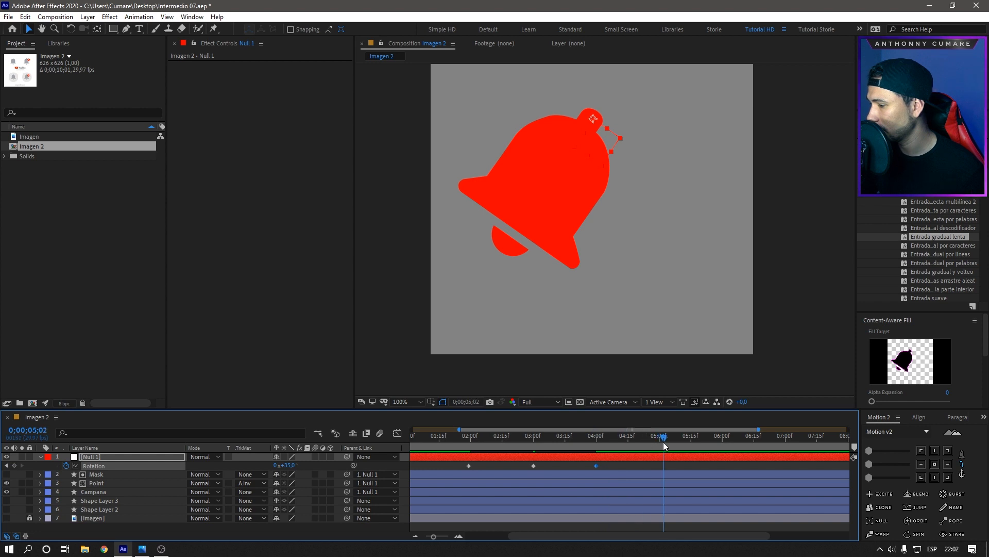
{"action": "left_click", "coordinate": [459, 446]}
{"action": "key", "text": "space"}
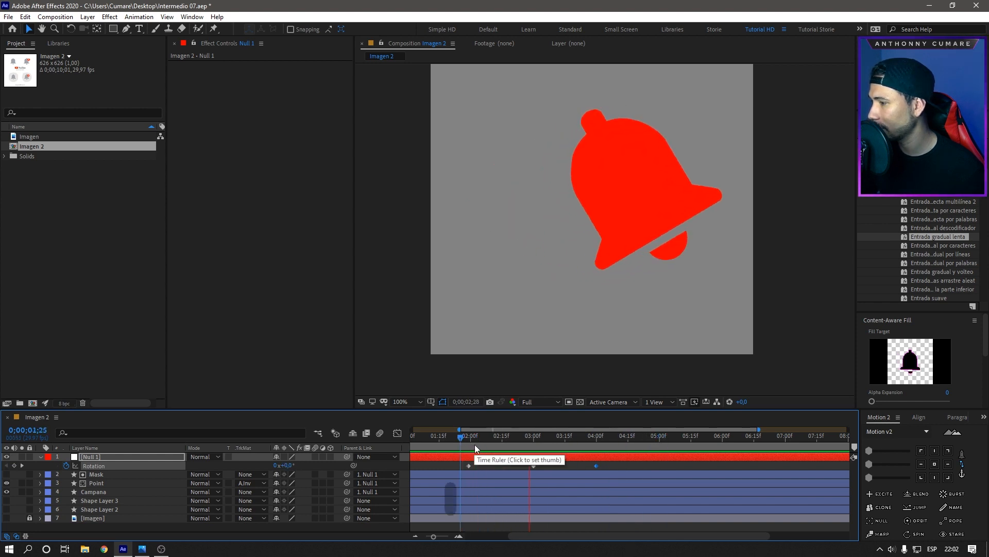
{"action": "key", "text": "space"}
{"action": "left_click_drag", "start_coordinate": [608, 462], "coordinate": [465, 472]}
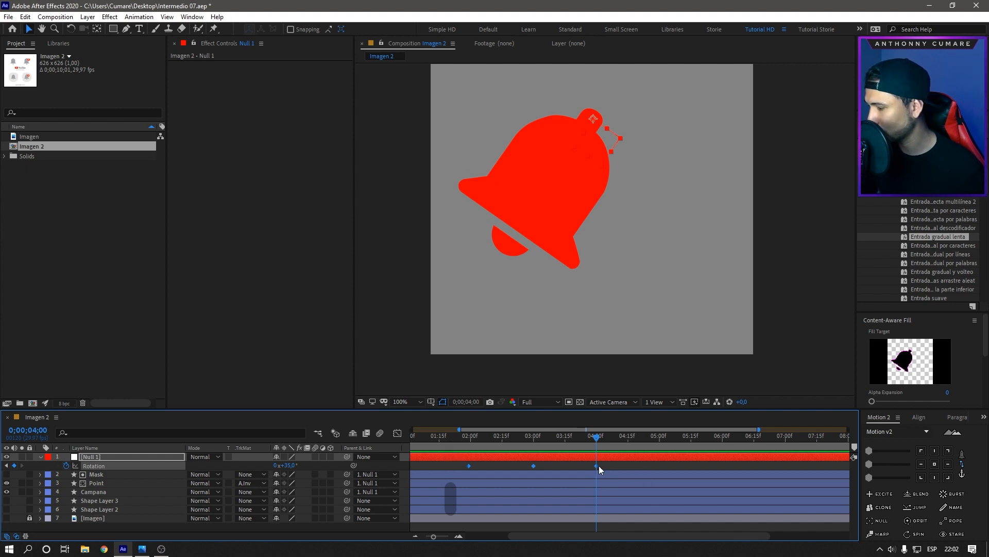
{"action": "left_click_drag", "start_coordinate": [597, 466], "coordinate": [502, 471]}
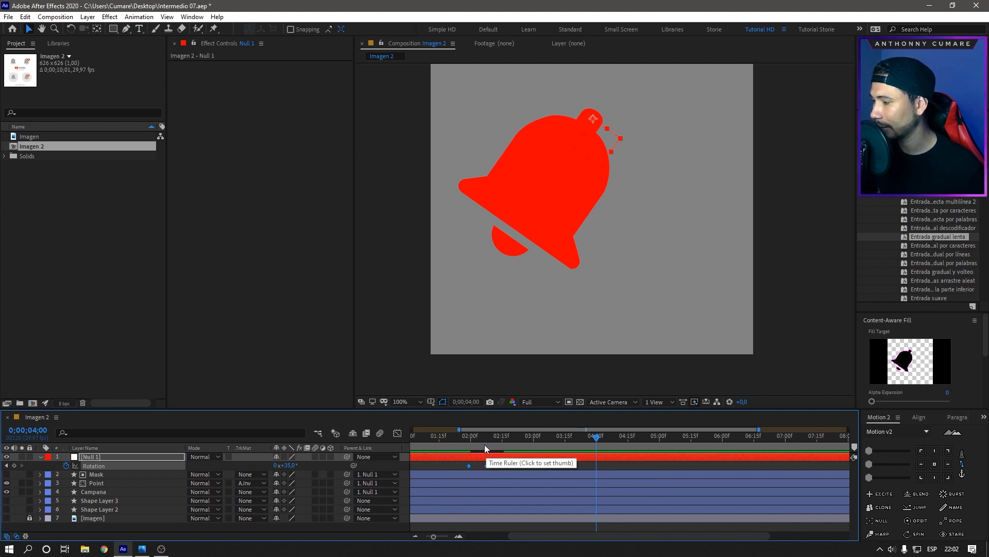
{"action": "left_click", "coordinate": [450, 441]}
{"action": "key", "text": "space"}
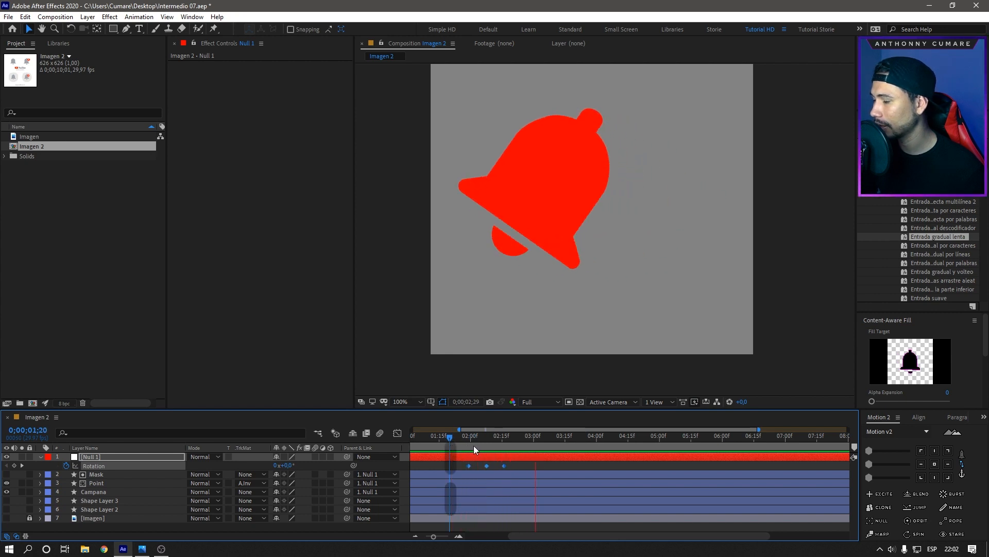
- Copy the two swing keyframes of Null 1's rotation and paste them at 0;00;02;26
{"action": "left_click_drag", "start_coordinate": [474, 445], "coordinate": [486, 474]}
{"action": "key", "text": "ctrl+c"}
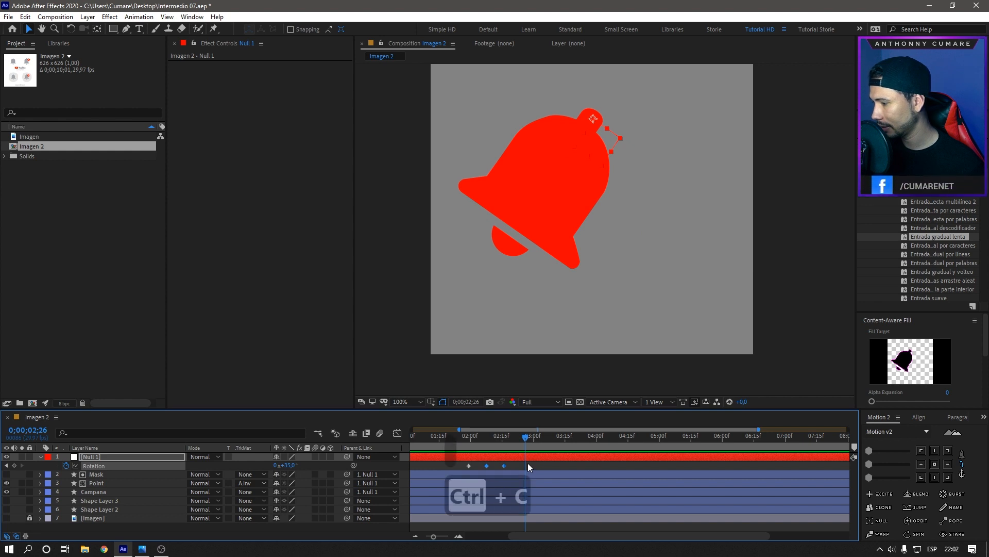
{"action": "key", "text": "ctrl+v"}
{"action": "left_click_drag", "start_coordinate": [533, 446], "coordinate": [465, 444]}
{"action": "key", "text": "space"}
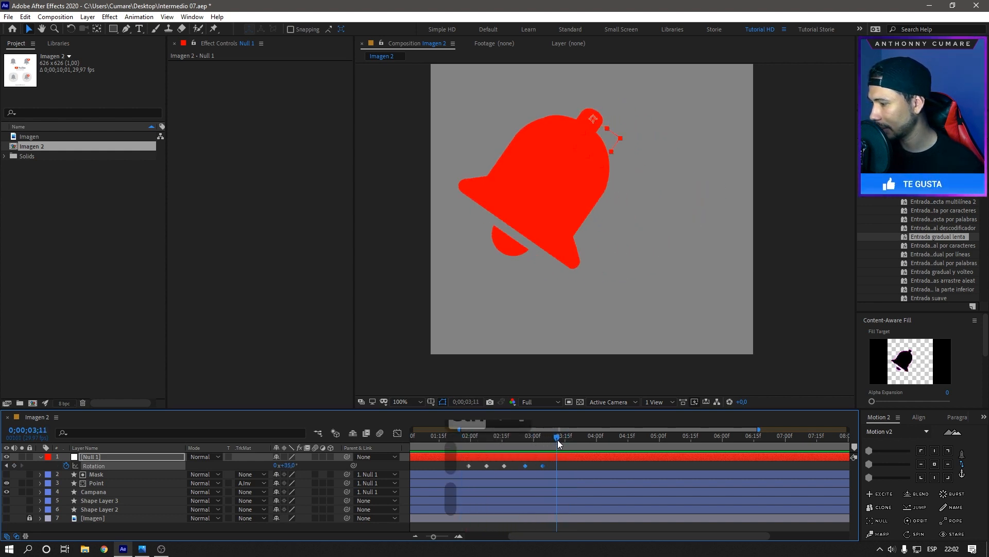
- Copy the first 0° rotation keyframe to 0;00;03;13 so the bell ends upright
{"action": "left_click", "coordinate": [561, 438]}
{"action": "left_click", "coordinate": [468, 466]}
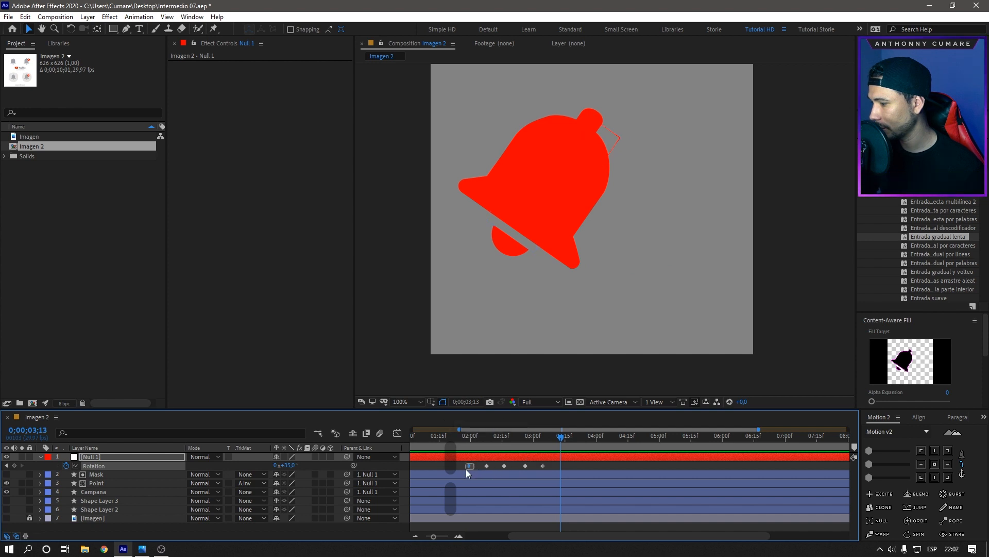
{"action": "key", "text": "ctrl+c"}
{"action": "key", "text": "ctrl+v"}
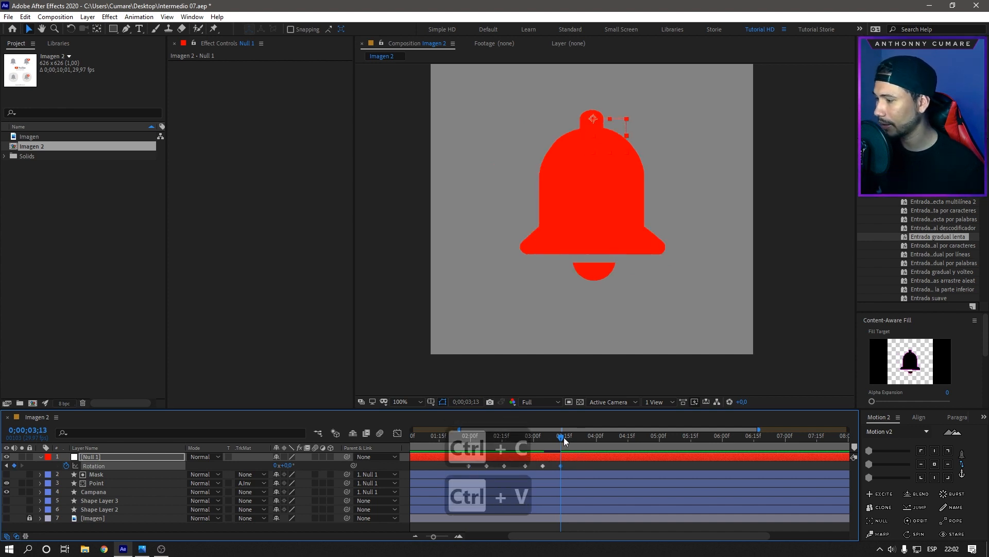
- Ease all of Null 1's rotation keyframes in and out with Motion v2 and preview the swing
{"action": "left_click_drag", "start_coordinate": [564, 441], "coordinate": [454, 455]}
{"action": "left_click_drag", "start_coordinate": [580, 465], "coordinate": [456, 475]}
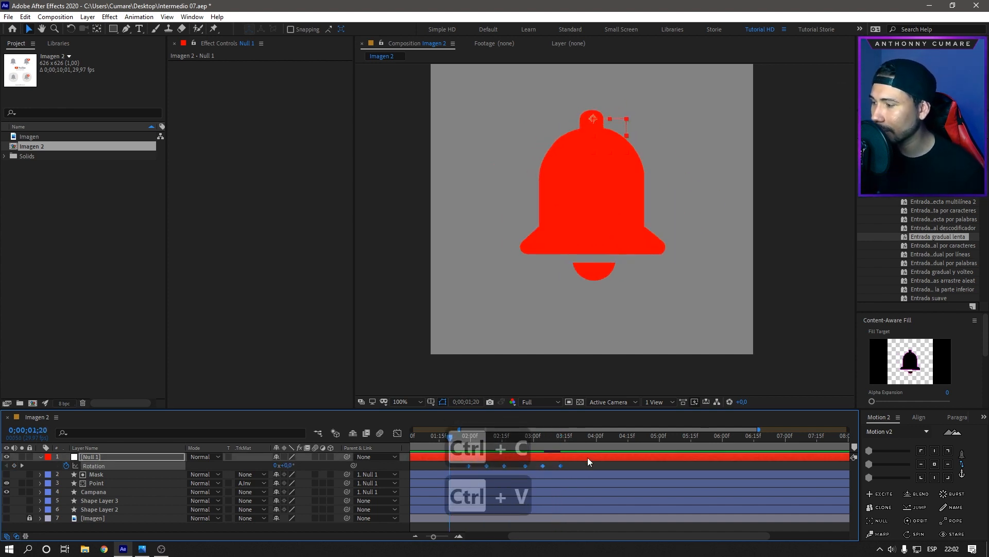
{"action": "left_click_drag", "start_coordinate": [869, 463], "coordinate": [890, 464]}
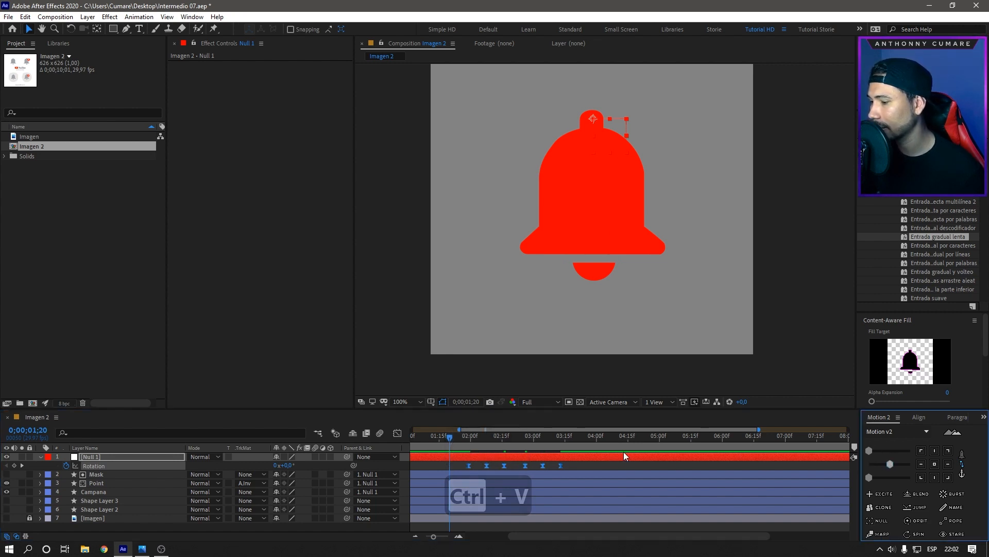
{"action": "left_click_drag", "start_coordinate": [515, 435], "coordinate": [455, 446]}
{"action": "key", "text": "space"}
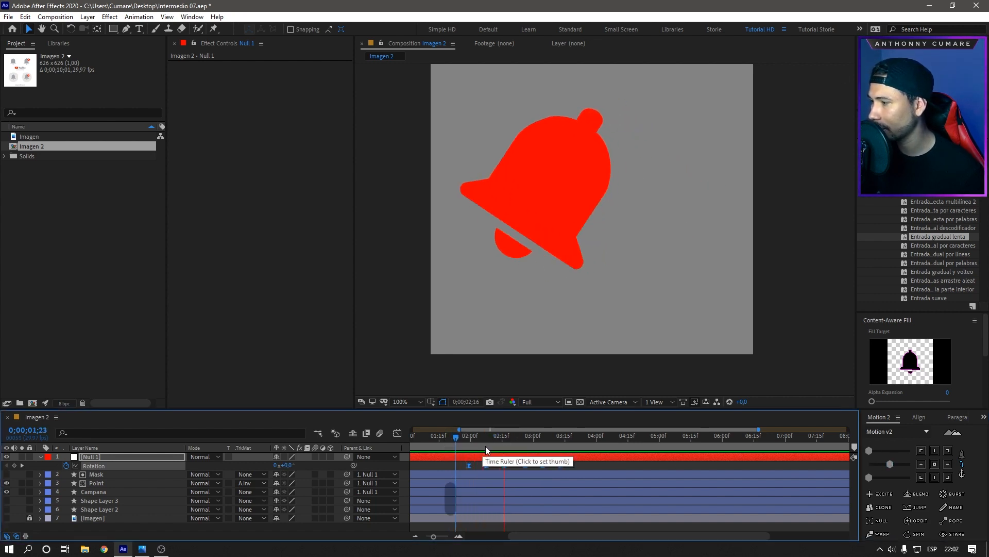
{"action": "left_click", "coordinate": [445, 448]}
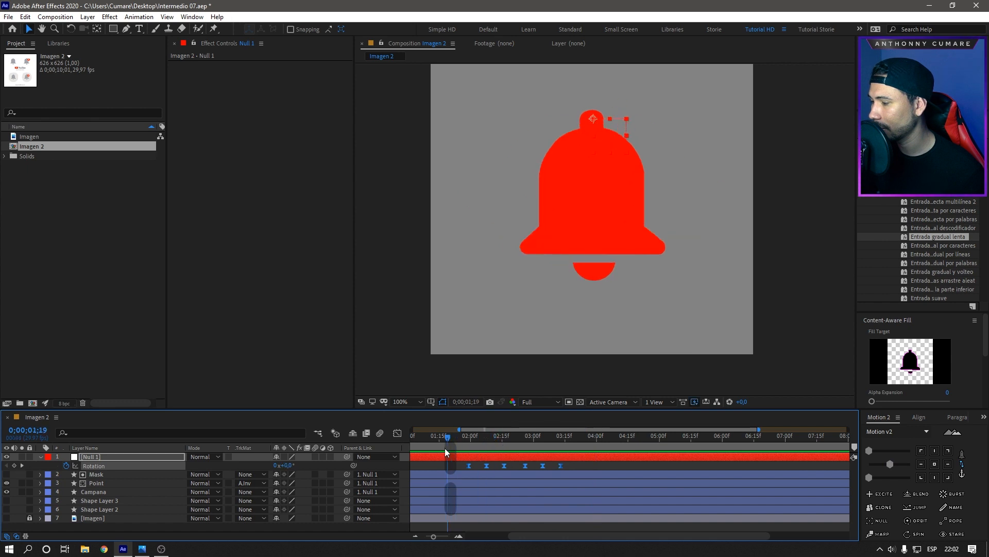
{"action": "left_click_drag", "start_coordinate": [446, 448], "coordinate": [449, 446]}
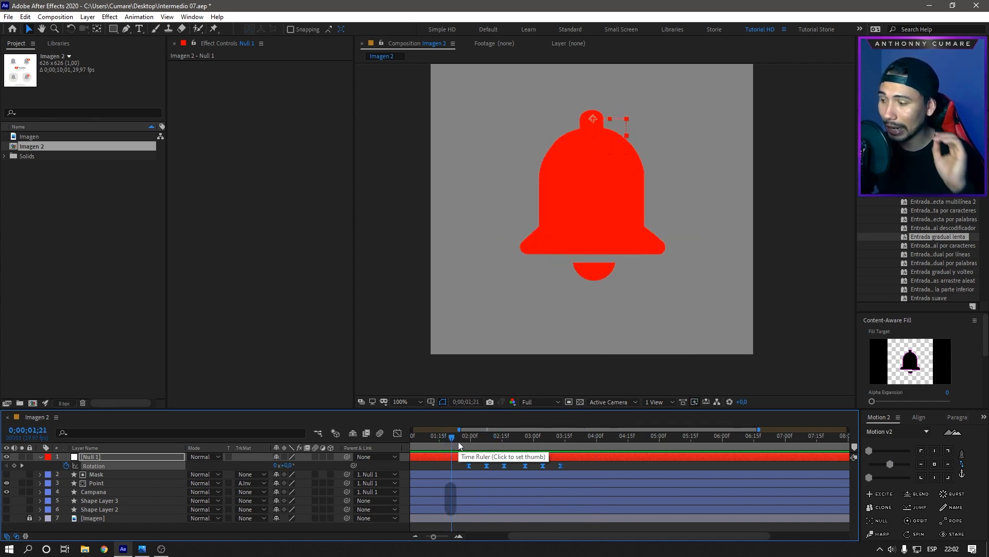
{"action": "key", "text": "space"}
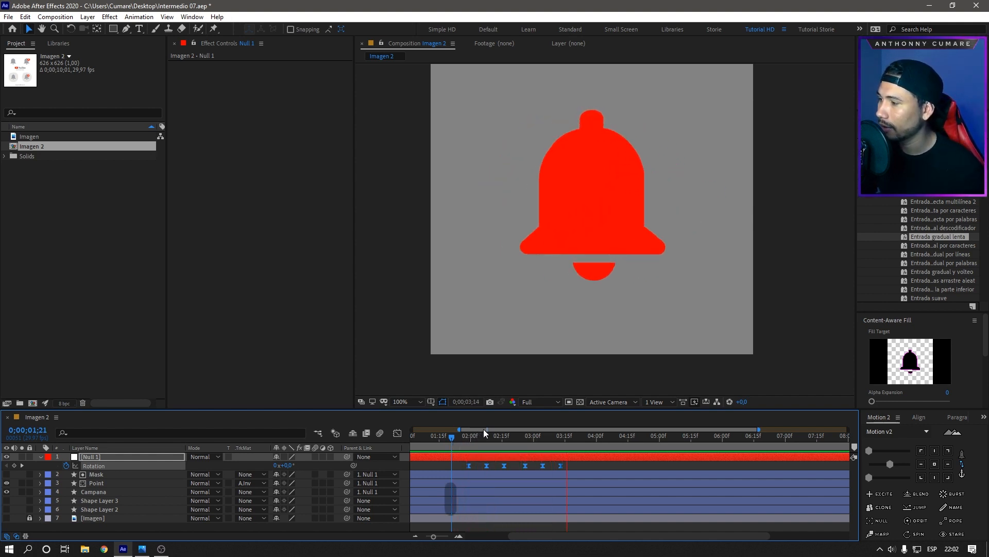
{"action": "key", "text": "space"}
- Compress all six rotation keyframes so the swing runs from 0;00;01;29 to about 0;00;02;20, and preview it
{"action": "left_click_drag", "start_coordinate": [495, 442], "coordinate": [475, 449]}
{"action": "left_click_drag", "start_coordinate": [556, 467], "coordinate": [465, 468]}
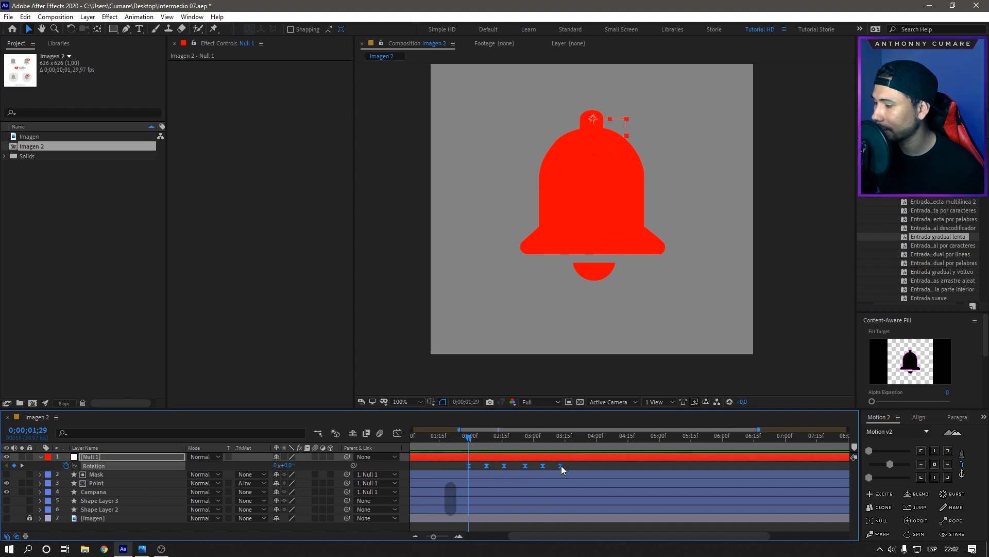
{"action": "key", "text": "space"}
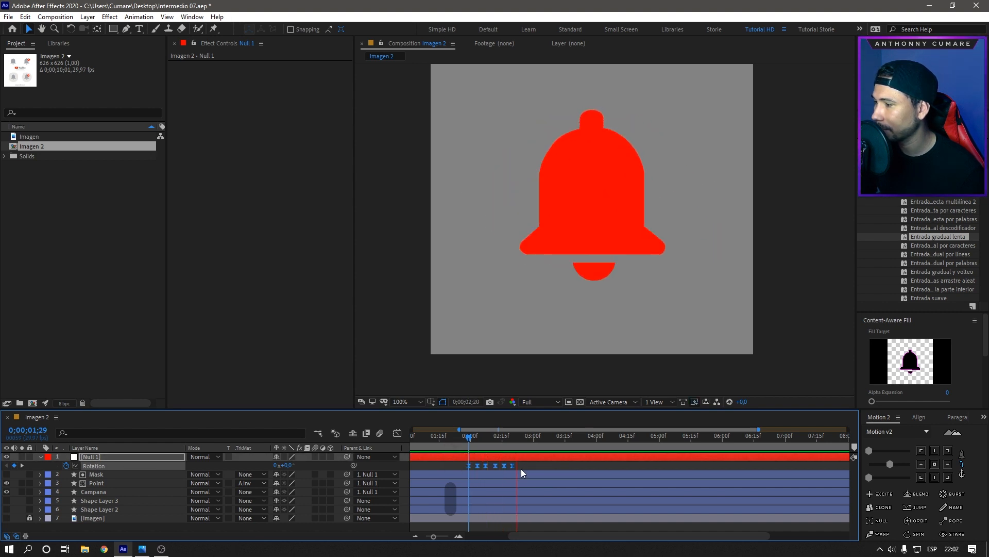
- Delete all of Null 1's rotation keyframes after the first one at 0;00;01;29
{"action": "key", "text": "space"}
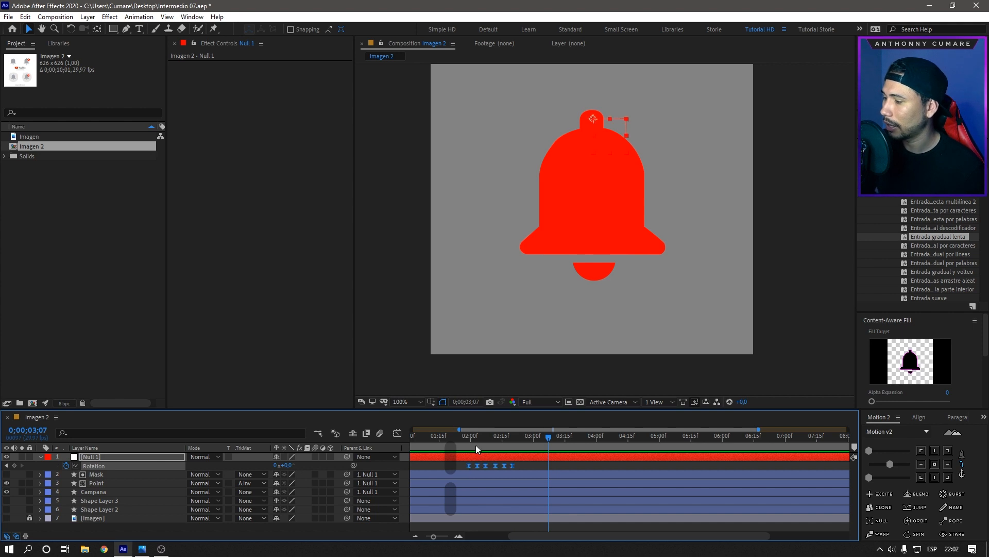
{"action": "left_click_drag", "start_coordinate": [475, 445], "coordinate": [461, 453]}
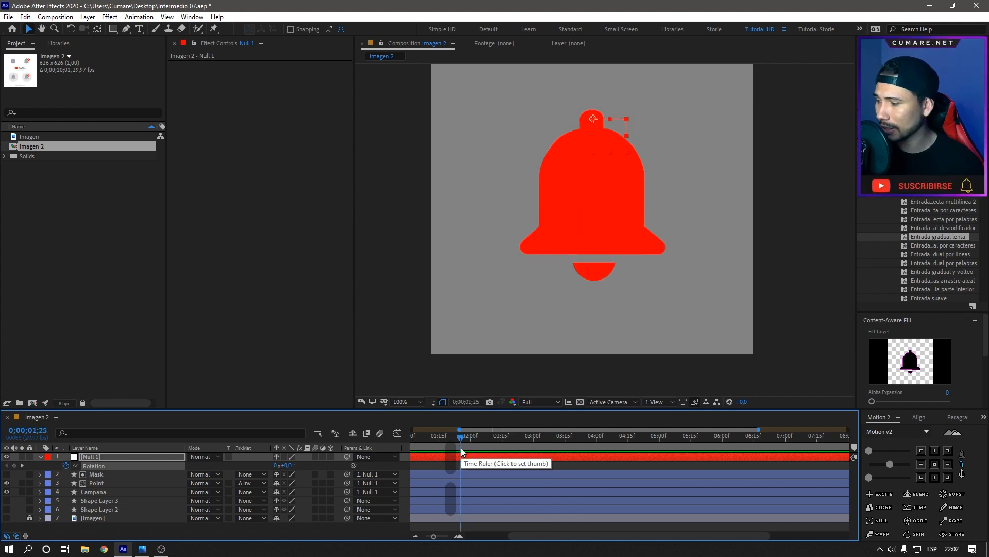
{"action": "left_click", "coordinate": [462, 447]}
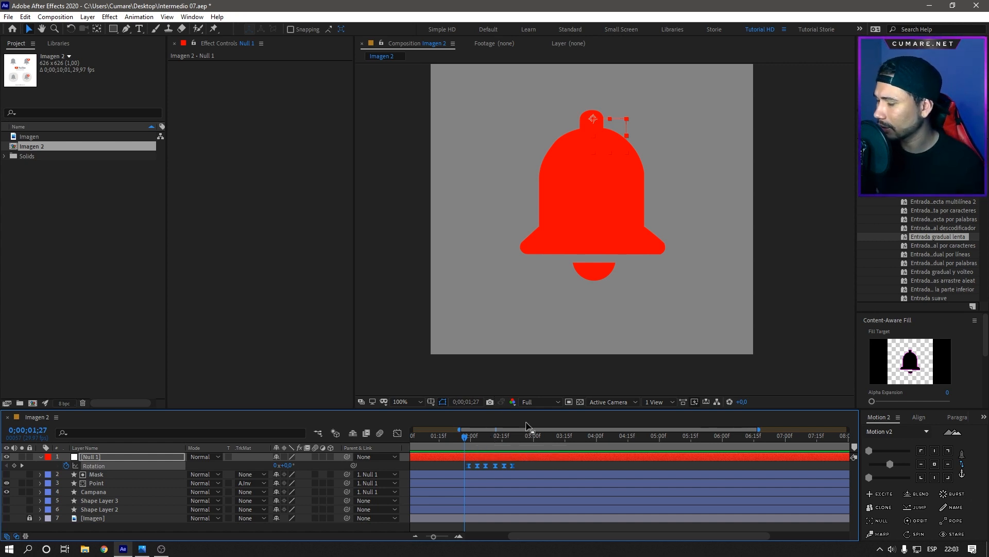
{"action": "left_click_drag", "start_coordinate": [471, 438], "coordinate": [469, 443]}
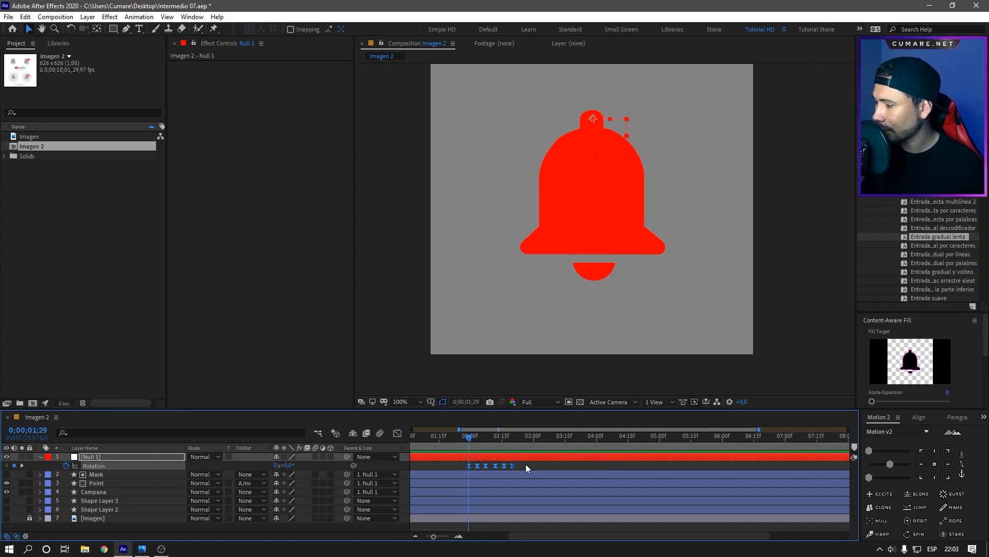
{"action": "left_click_drag", "start_coordinate": [525, 462], "coordinate": [471, 473]}
{"action": "key", "text": "Delete"}
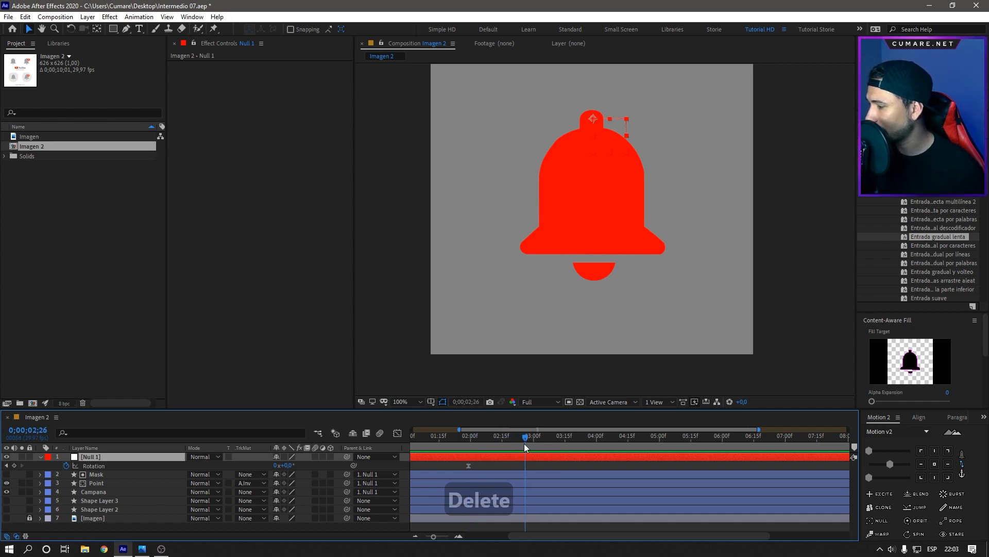
- Keyframe Null 1's rotation at 52° on 0;00;02;16 and at -50° on 0;00;03;01
{"action": "left_click_drag", "start_coordinate": [525, 443], "coordinate": [503, 444]}
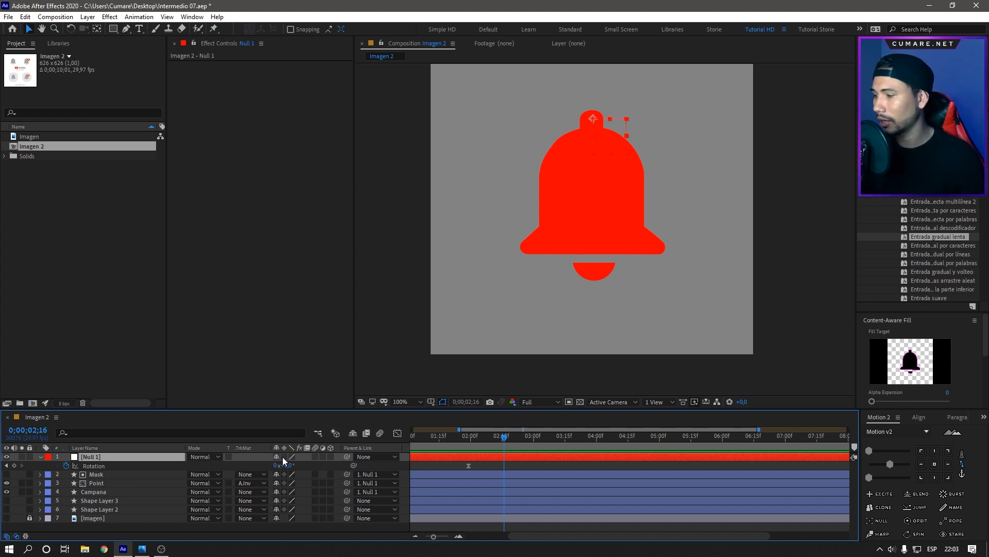
{"action": "left_click_drag", "start_coordinate": [285, 466], "coordinate": [315, 463]}
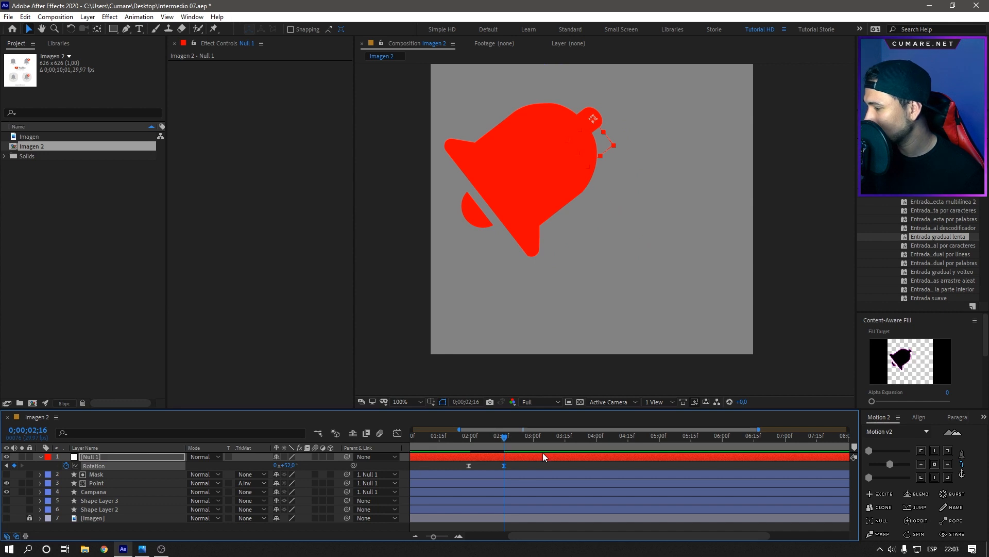
{"action": "left_click_drag", "start_coordinate": [504, 439], "coordinate": [534, 441]}
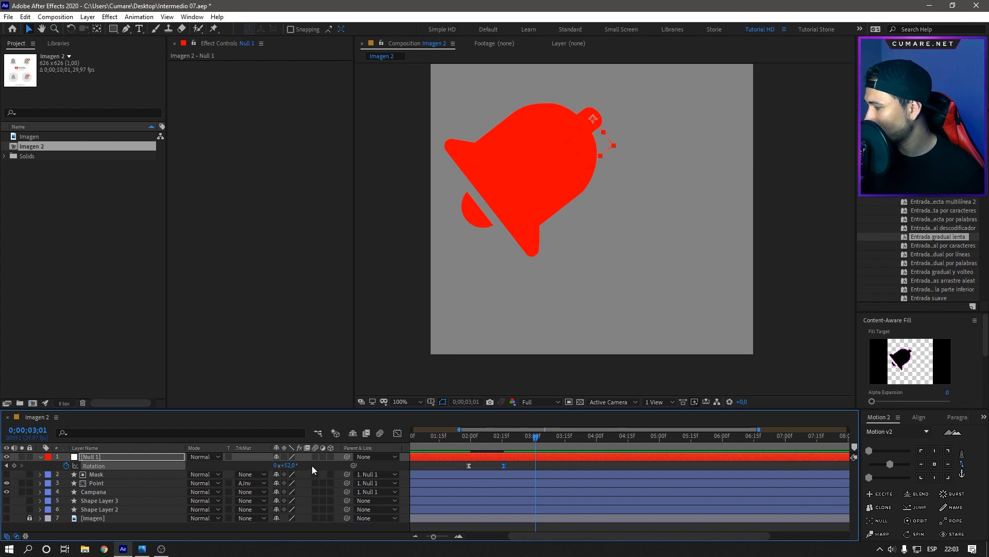
{"action": "left_click", "coordinate": [287, 465]}
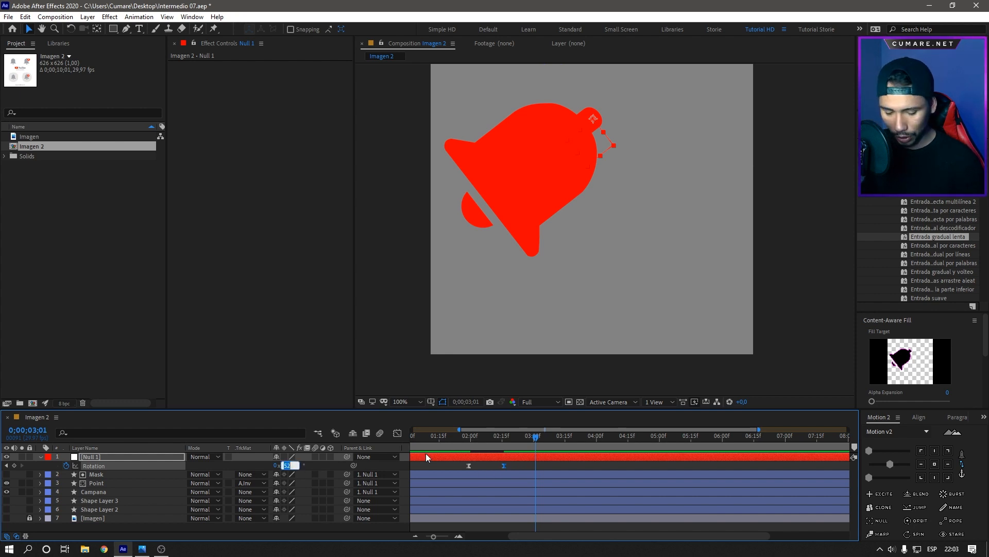
{"action": "type", "text": "-50"}
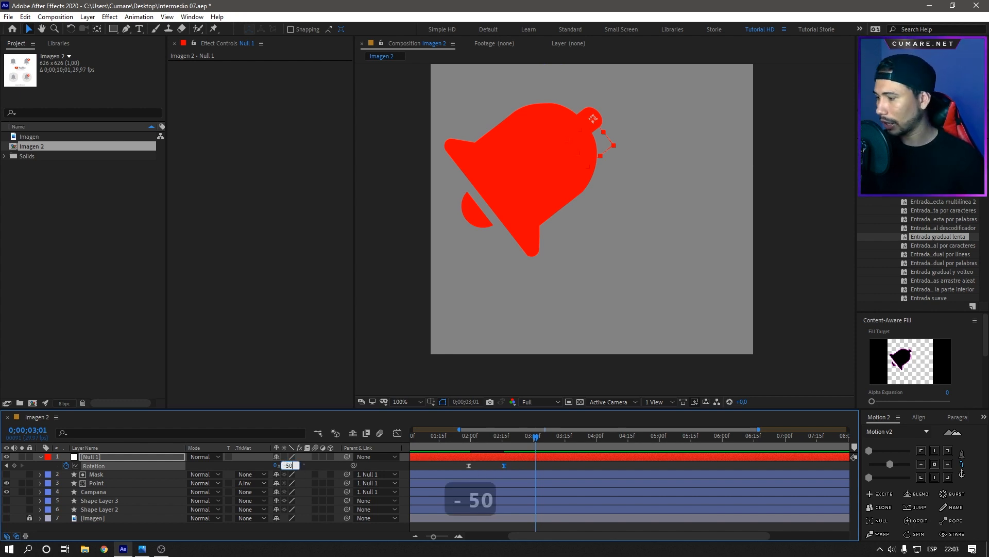
{"action": "left_click", "coordinate": [546, 468]}
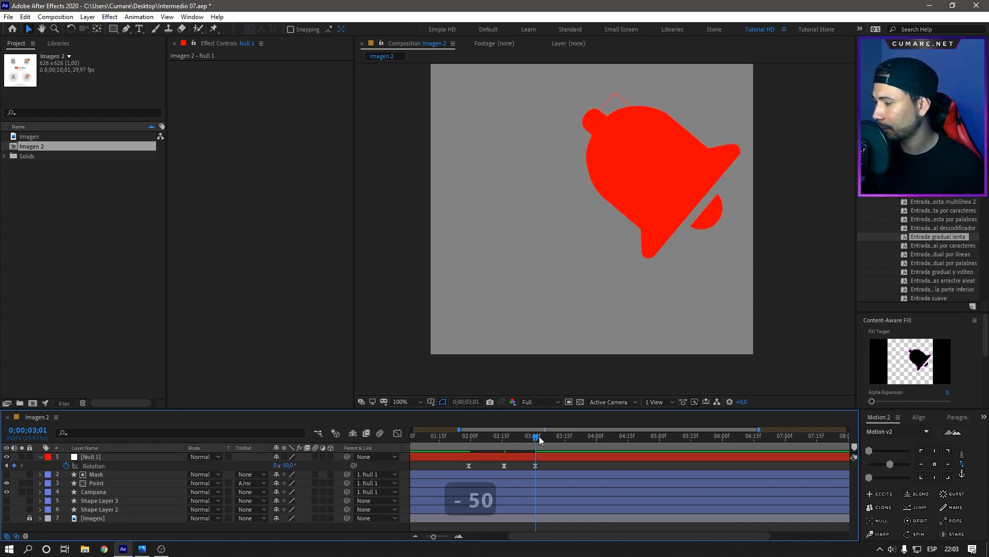
{"action": "left_click_drag", "start_coordinate": [515, 443], "coordinate": [550, 457]}
{"action": "key", "text": "space"}
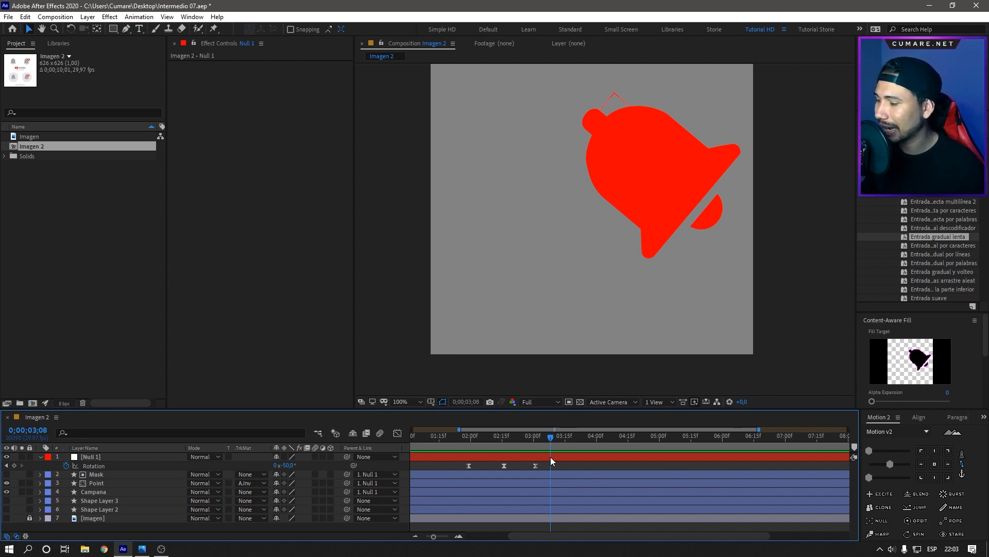
- Add rotation keyframes to Null 1 of 35° at 0;00;03;15 and -25° at 0;00;04;00
{"action": "mouse_move", "coordinate": [550, 457]}
{"action": "left_mouse_down"}
{"action": "mouse_move", "coordinate": [555, 438]}
{"action": "mouse_move", "coordinate": [567, 450]}
{"action": "left_mouse_up"}
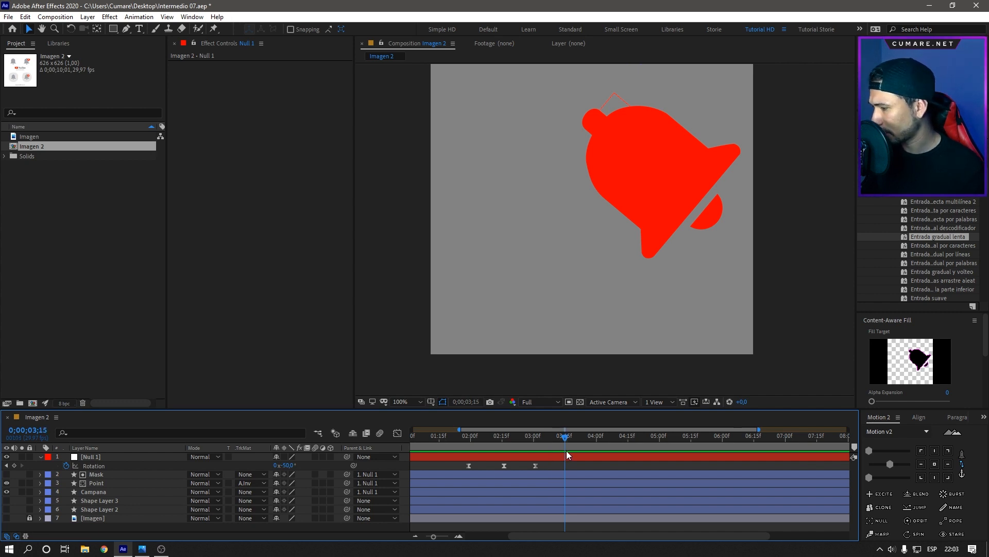
{"action": "left_click", "coordinate": [286, 465]}
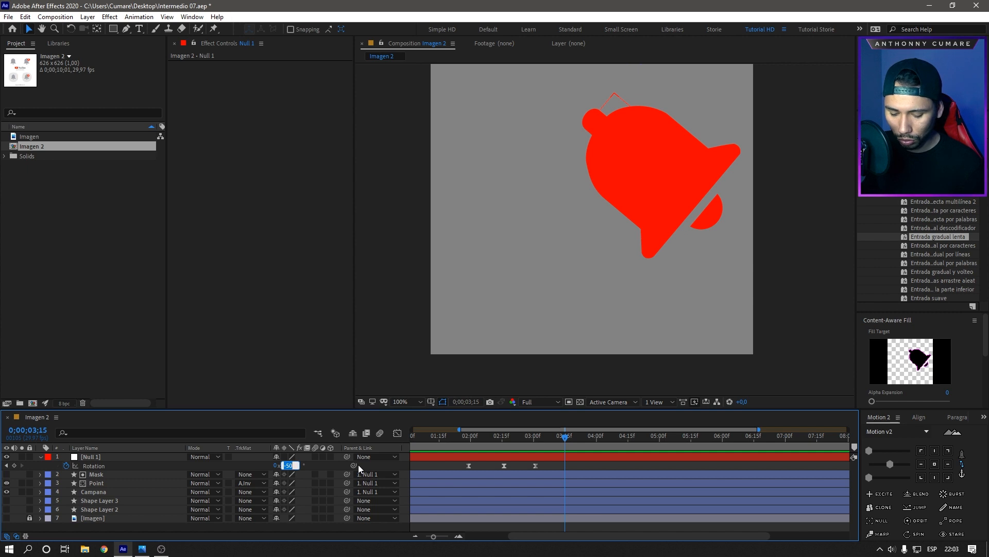
{"action": "type", "text": "35"}
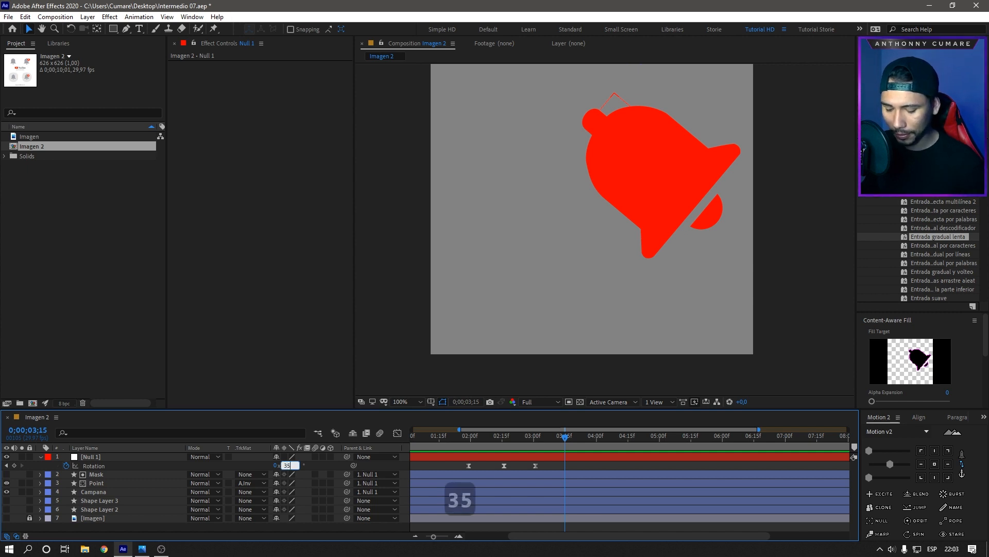
{"action": "key", "text": "Return"}
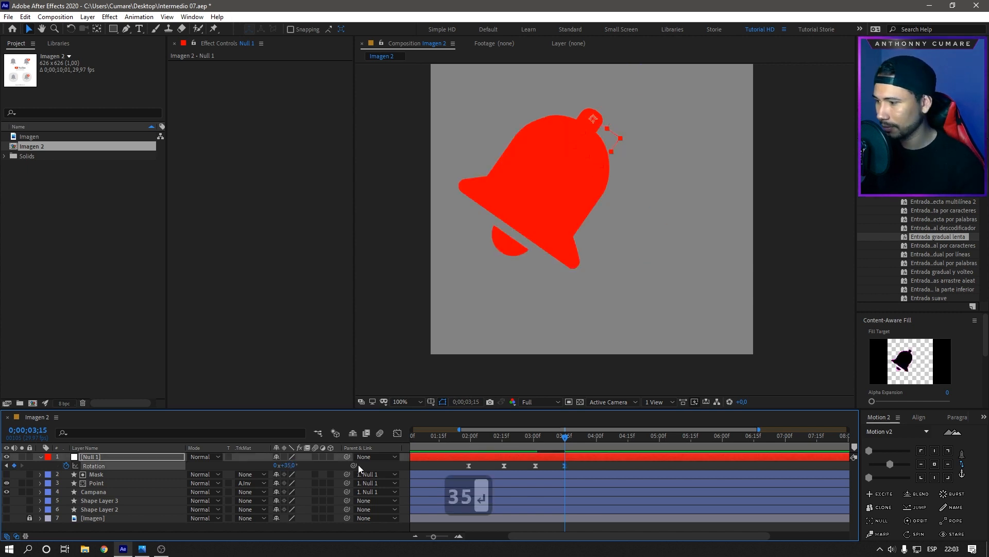
{"action": "left_click", "coordinate": [596, 439]}
{"action": "left_click", "coordinate": [292, 465]}
{"action": "type", "text": "-"}
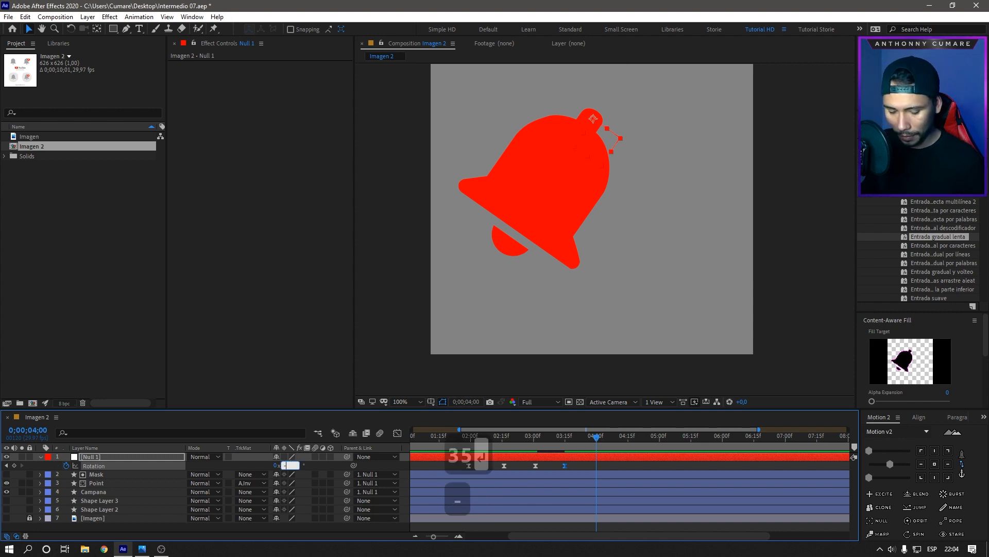
{"action": "type", "text": "25"}
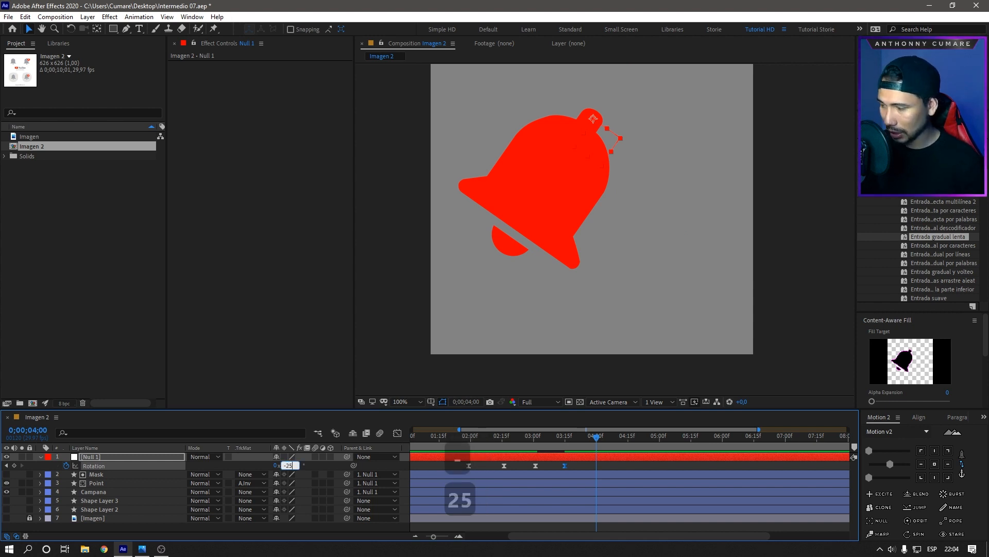
{"action": "key", "text": "Return"}
- Continue the decaying swing with Null 1 rotation keyframes of 15° at 0;00;04;15 and -5° at 0;00;04;29
{"action": "left_click", "coordinate": [629, 441]}
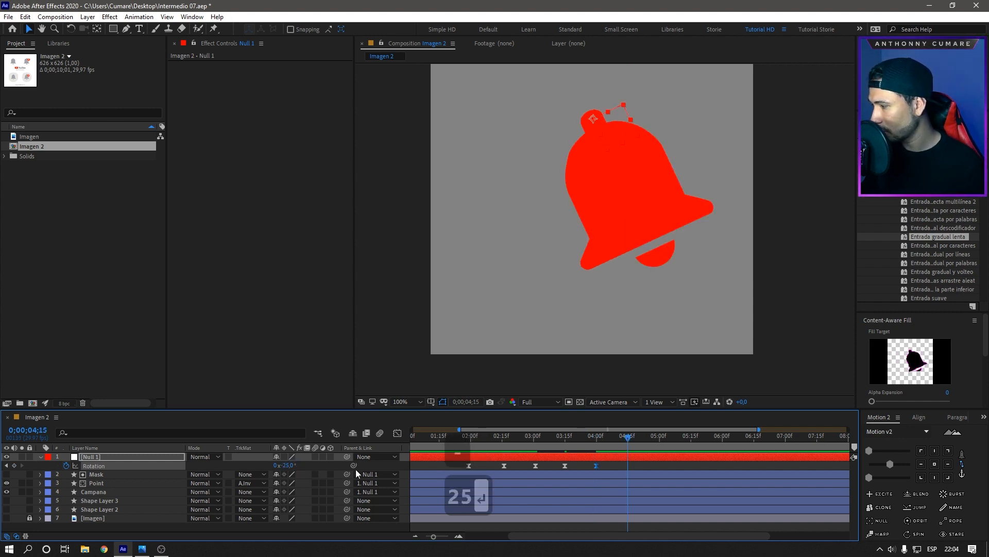
{"action": "left_click", "coordinate": [289, 465]}
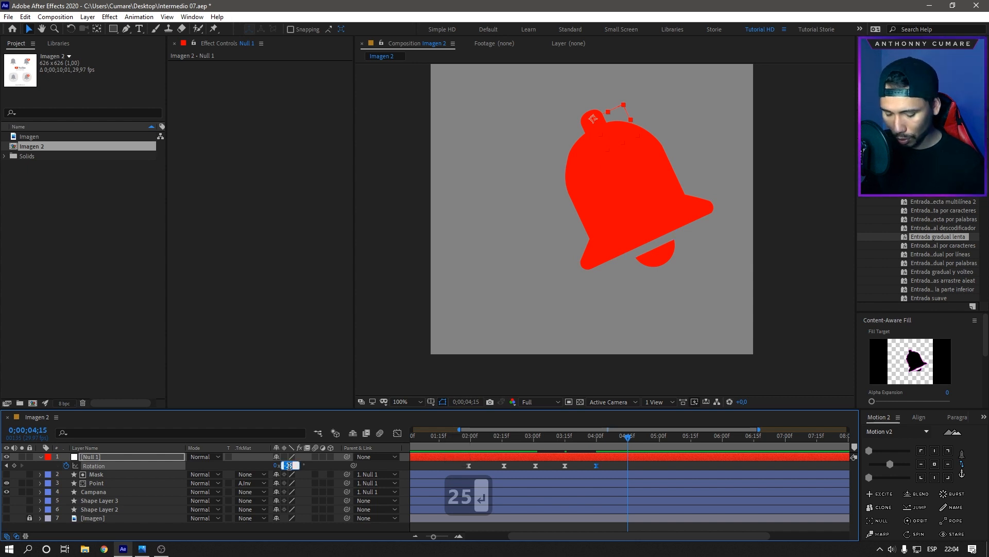
{"action": "type", "text": "15"}
{"action": "key", "text": "Return"}
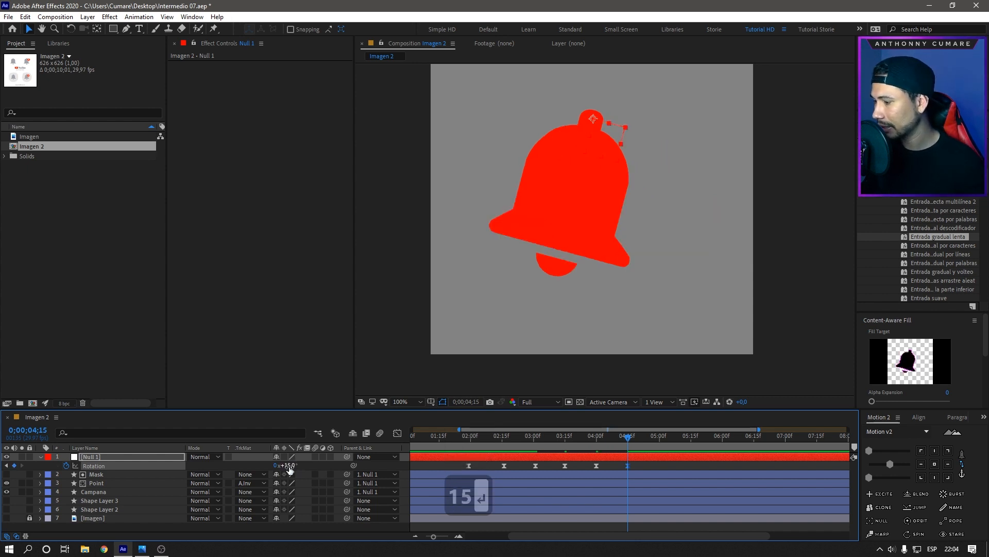
{"action": "left_click", "coordinate": [657, 442]}
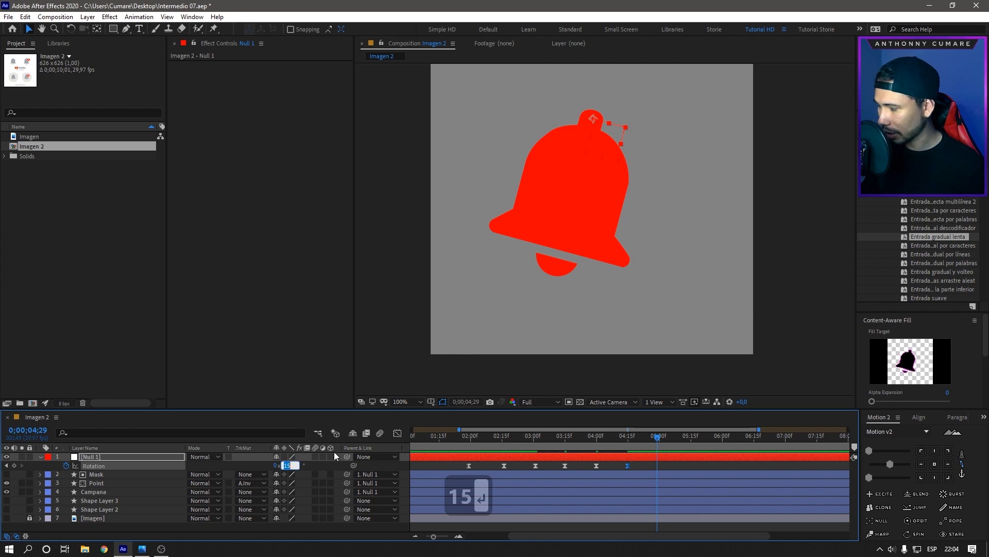
{"action": "type", "text": "-"}
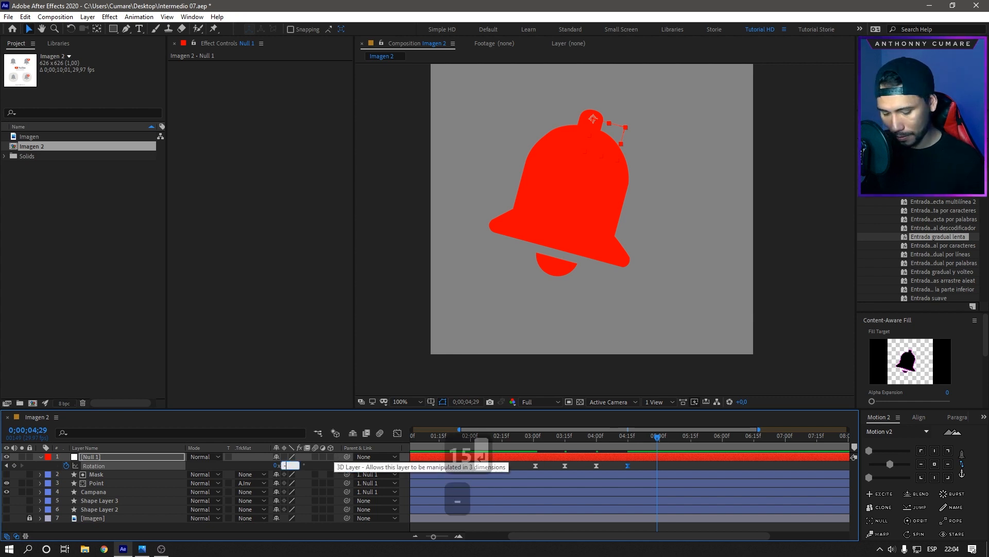
{"action": "type", "text": "5"}
{"action": "key", "text": "Return"}
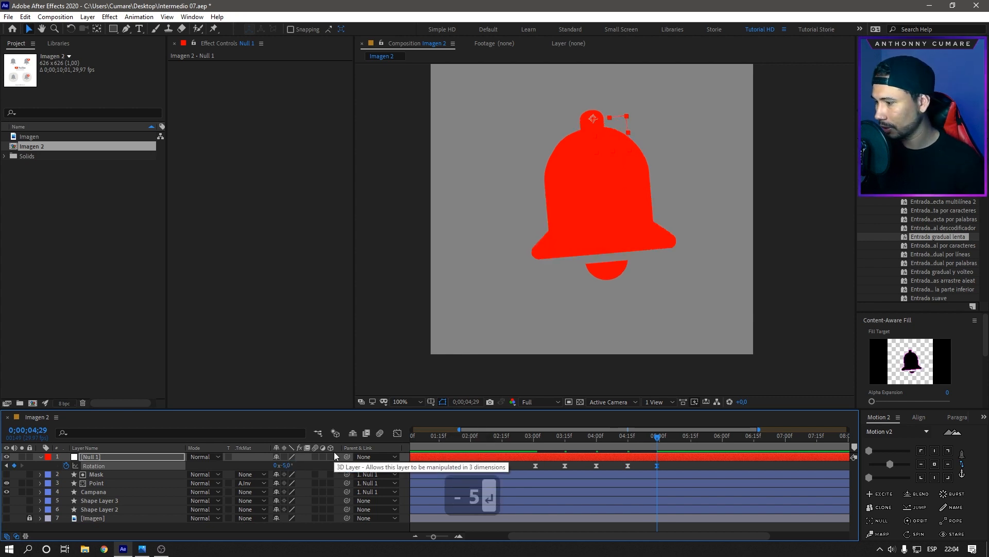
- Finish the swing with Null 1 rotation keyframes of 3° at 0;00;05;15 and 0° at 0;00;06;00
{"action": "left_click", "coordinate": [690, 441]}
{"action": "left_click", "coordinate": [289, 463]}
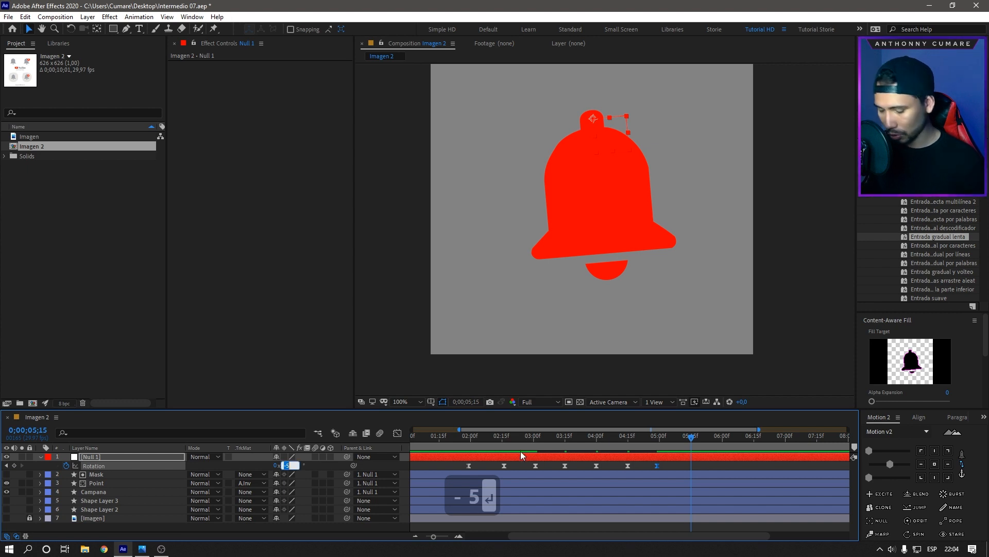
{"action": "type", "text": "3"}
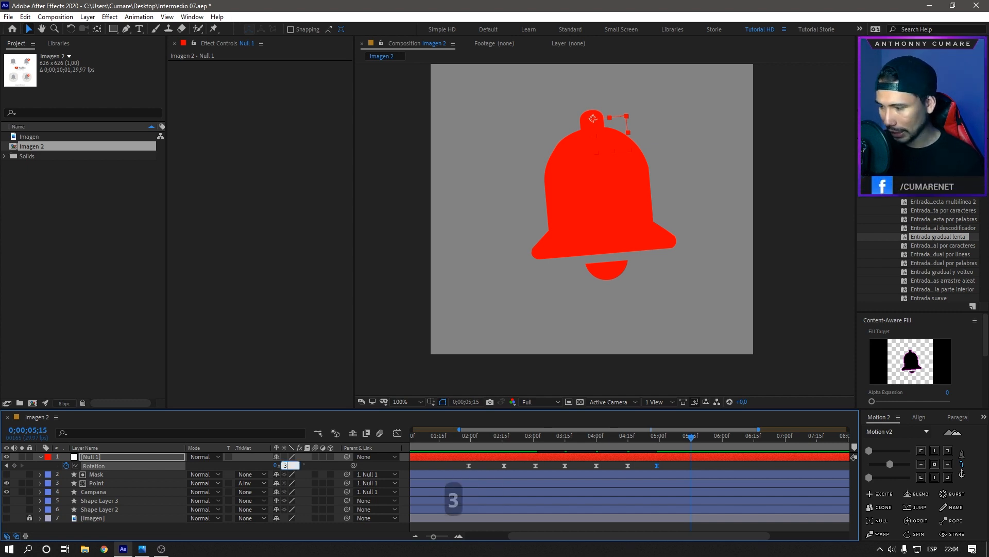
{"action": "left_click", "coordinate": [725, 443]}
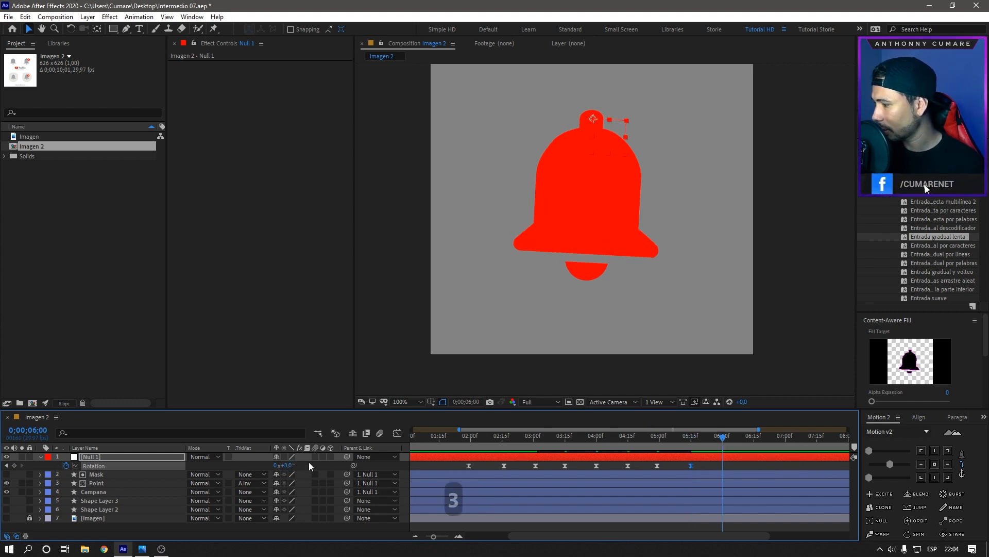
{"action": "left_click", "coordinate": [287, 465]}
{"action": "type", "text": "0"}
{"action": "key", "text": "Return"}
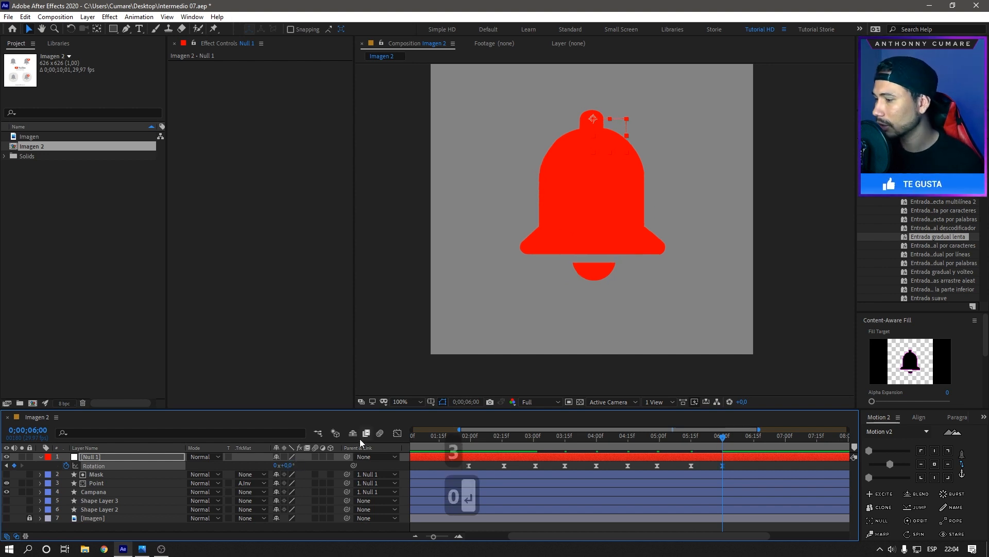
- Preview the decaying swing, and ease all nine of Null 1's rotation keyframes in and out with Motion v2
{"action": "left_click", "coordinate": [481, 438]}
{"action": "left_click", "coordinate": [467, 448]}
{"action": "key", "text": "KP_0"}
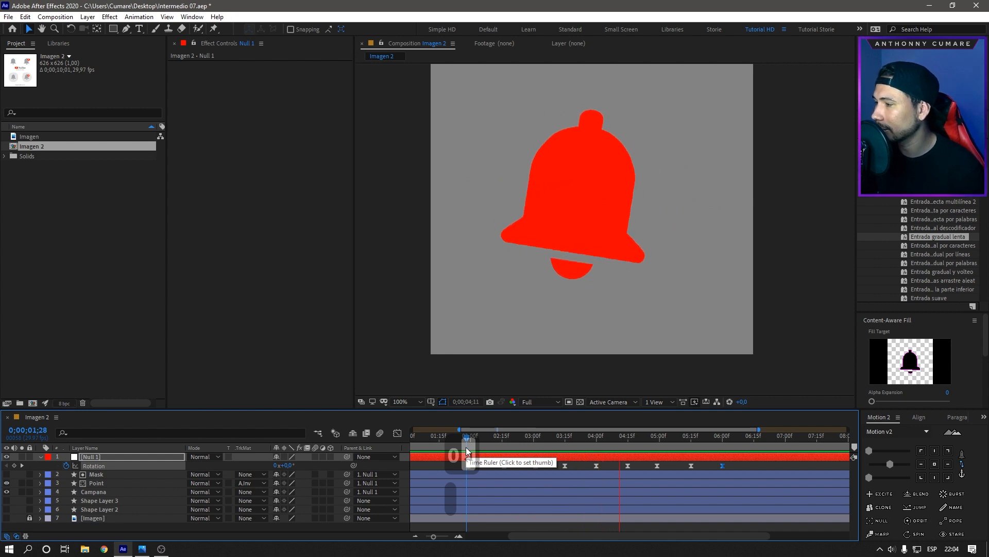
{"action": "left_click_drag", "start_coordinate": [646, 444], "coordinate": [466, 450]}
{"action": "key", "text": "KP_0"}
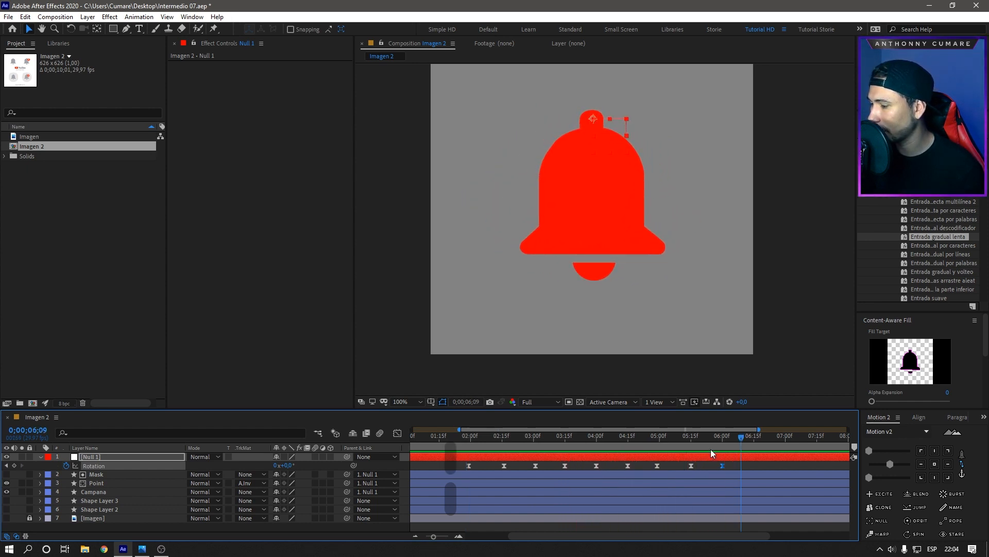
{"action": "key", "text": "space"}
{"action": "left_click_drag", "start_coordinate": [764, 463], "coordinate": [464, 477]}
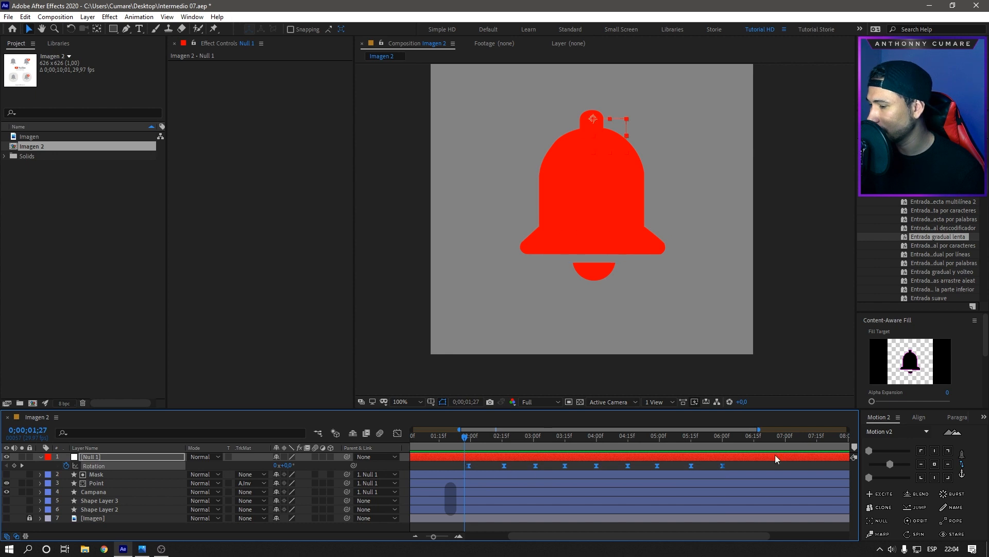
{"action": "left_click", "coordinate": [891, 465]}
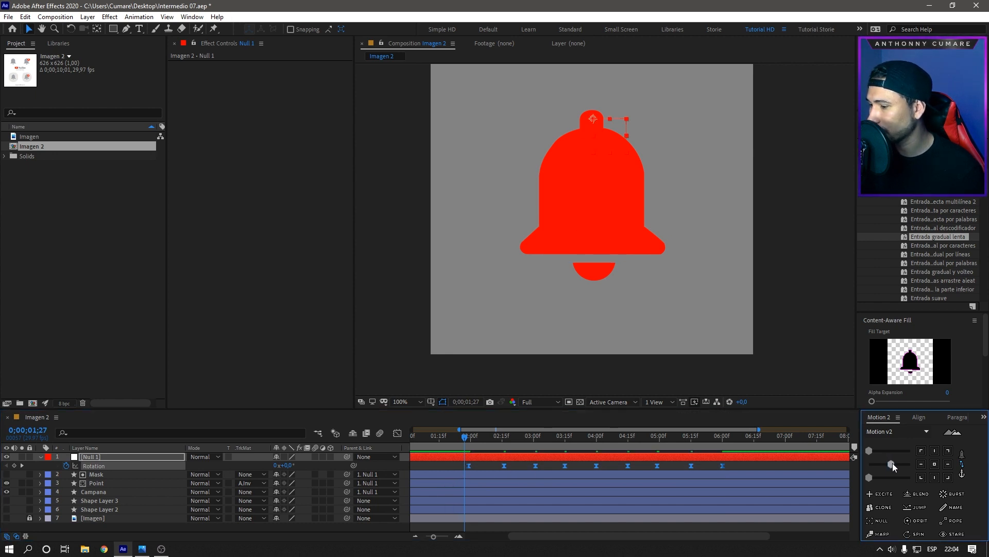
{"action": "key", "text": "space"}
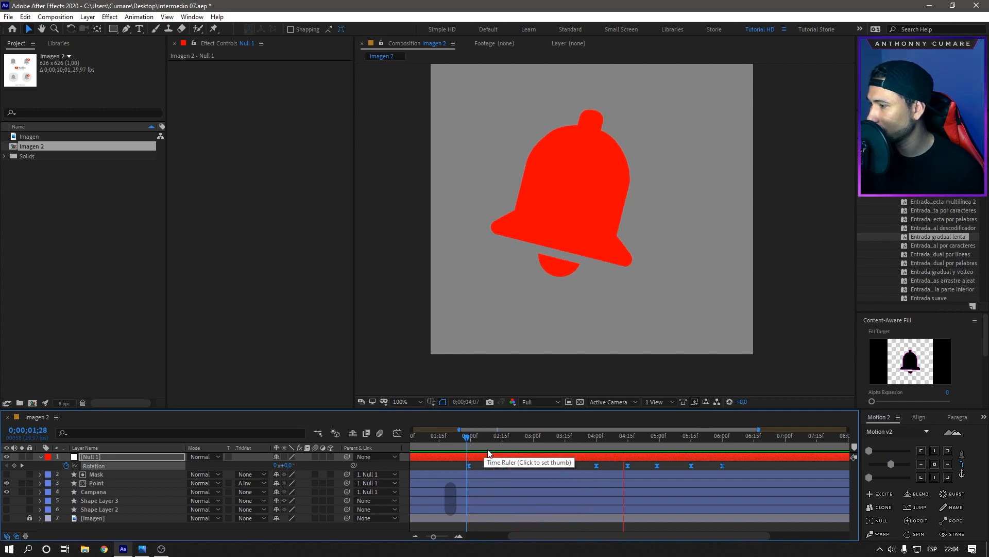
{"action": "key", "text": "space"}
- Compress all nine rotation keyframes proportionally so the swing ends at about 0;00;03;25, and preview it
{"action": "left_click_drag", "start_coordinate": [724, 466], "coordinate": [586, 466]}
{"action": "left_click", "coordinate": [456, 448]}
{"action": "key", "text": "space"}
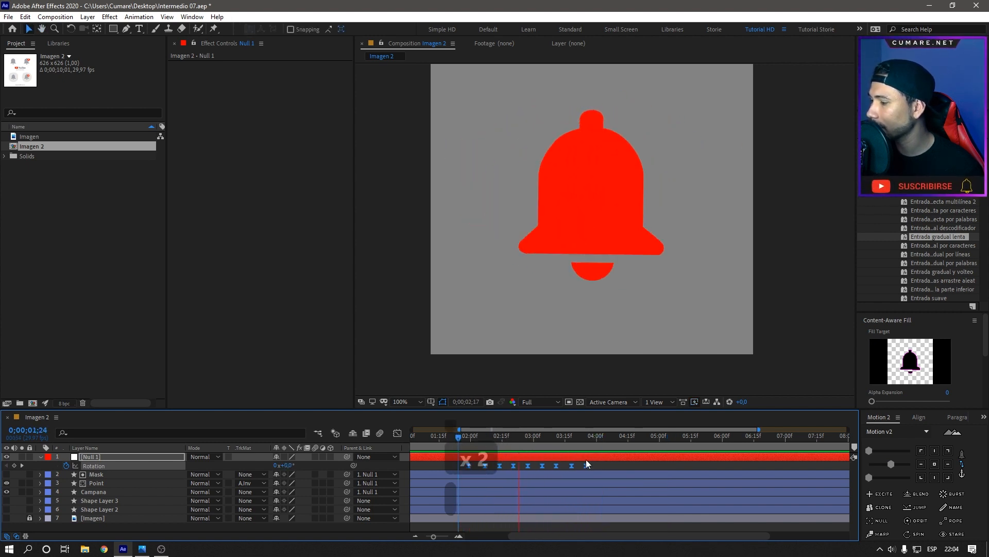
{"action": "key", "text": "space"}
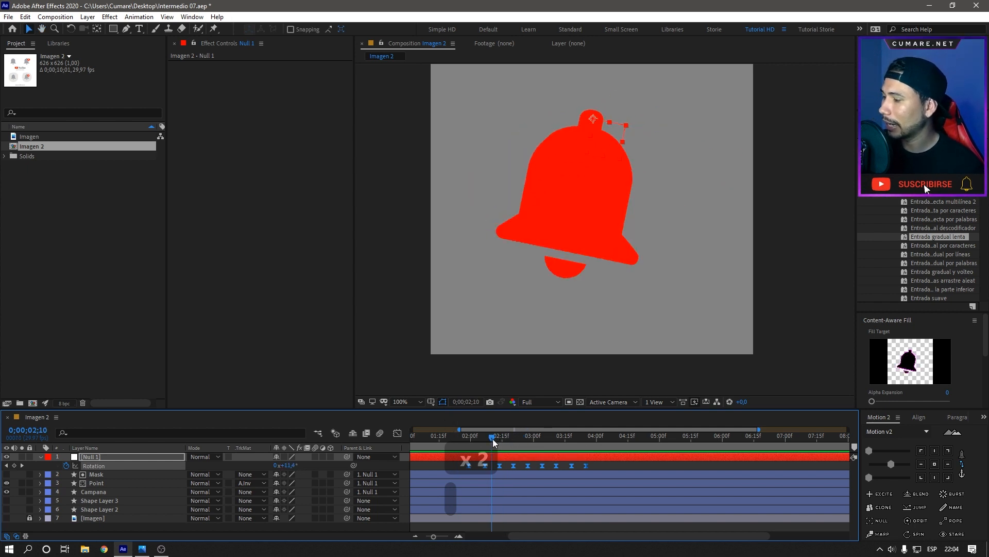
- Spread Null 1's rotation keyframes progressively further apart, with the final 0° keyframe at 0;00;05;01
{"action": "left_click_drag", "start_coordinate": [499, 440], "coordinate": [521, 443]}
{"action": "left_click_drag", "start_coordinate": [612, 463], "coordinate": [661, 469]}
{"action": "left_click", "coordinate": [648, 464]}
{"action": "left_click_drag", "start_coordinate": [538, 437], "coordinate": [555, 447]}
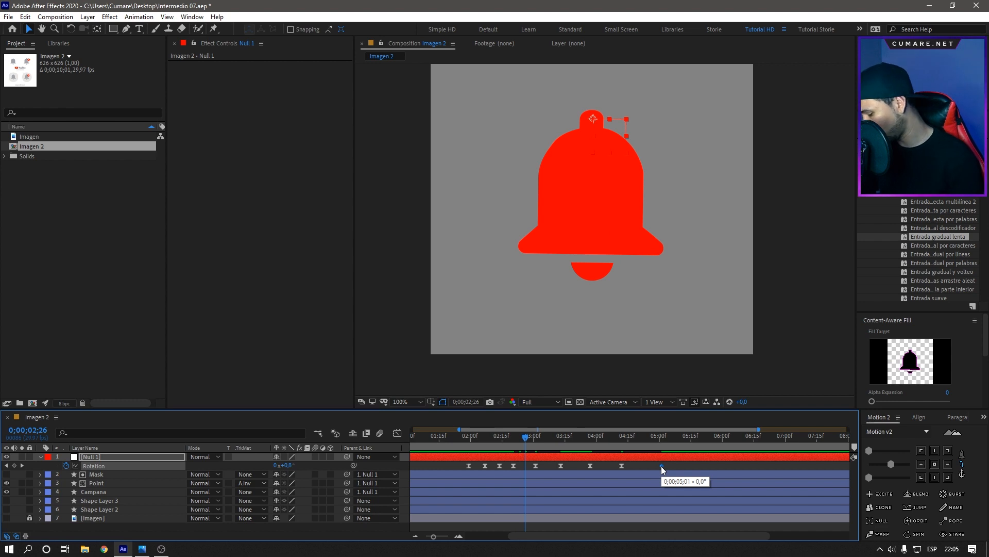
- Set the final Null 1 rotation keyframe to ease in only and the first one to ease out only
{"action": "key", "text": "ctrl+shift+F9"}
{"action": "key", "text": "ctrl+z"}
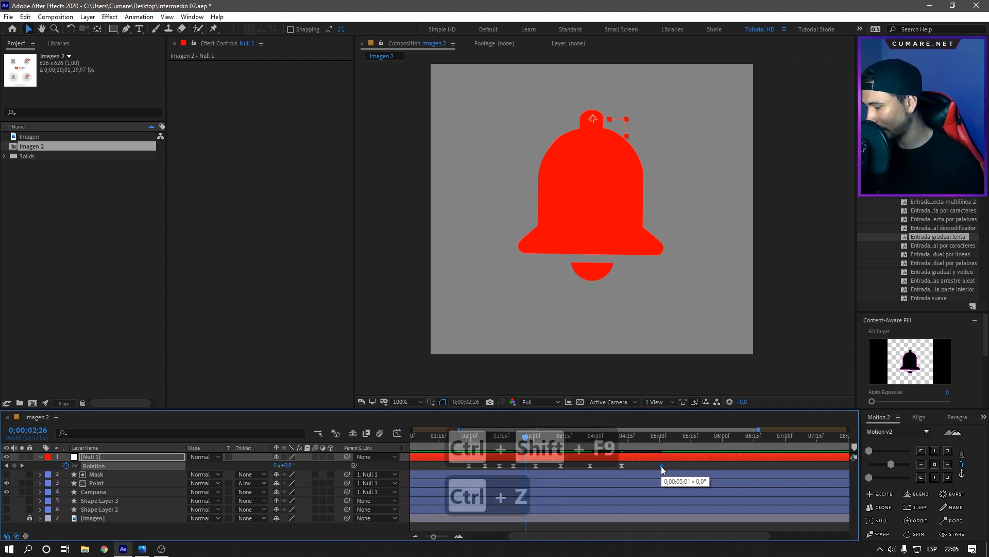
{"action": "key", "text": "shift+F9"}
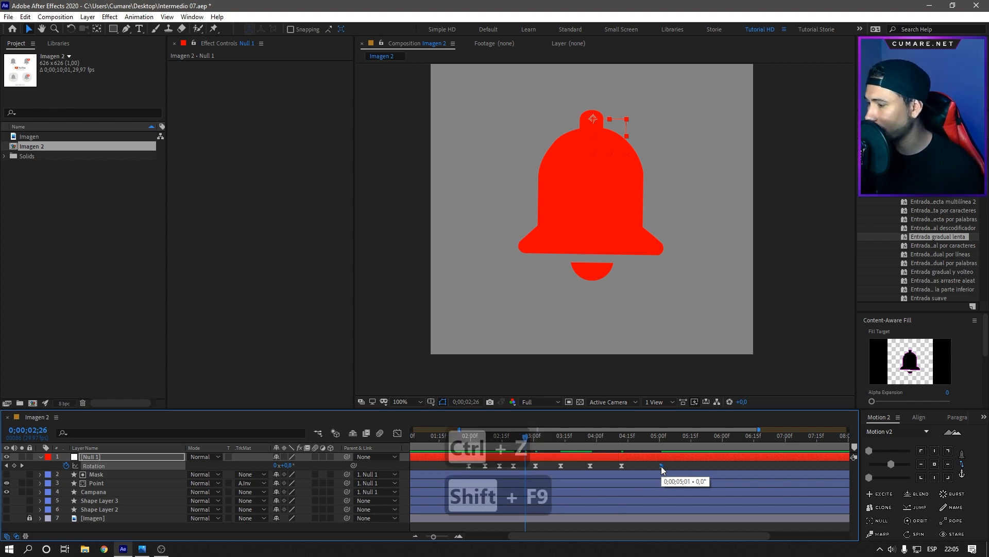
{"action": "left_click_drag", "start_coordinate": [489, 436], "coordinate": [469, 435]}
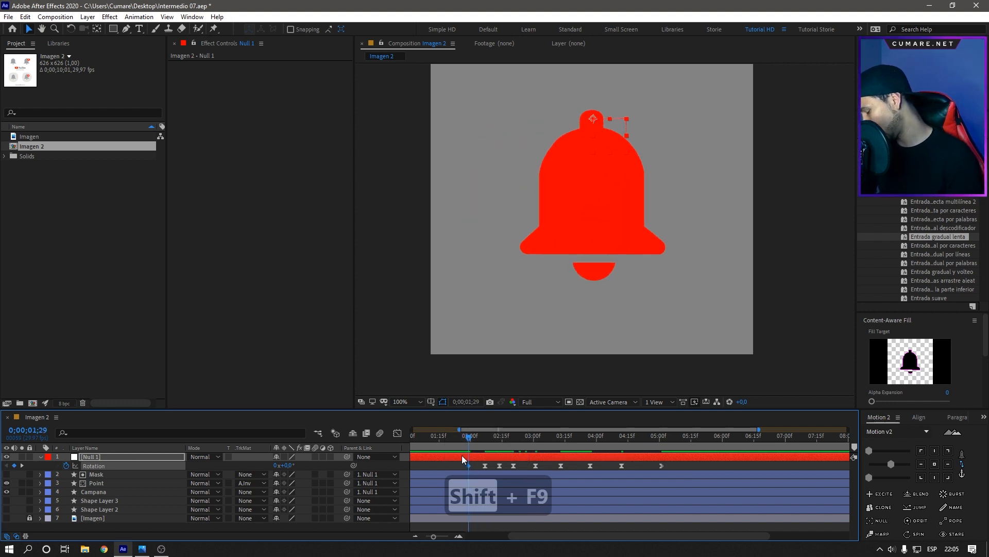
{"action": "key", "text": "ctrl+shift+F9"}
{"action": "left_click_drag", "start_coordinate": [482, 447], "coordinate": [480, 446]}
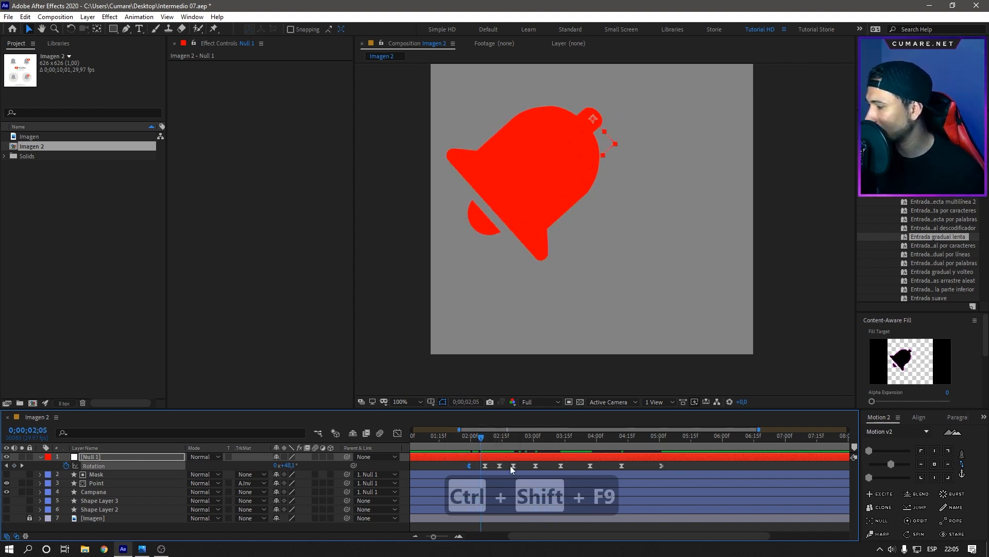
- Check Null 1's rotation curve in the Graph Editor and preview the respaced swing from just before it begins
{"action": "left_click", "coordinate": [397, 432]}
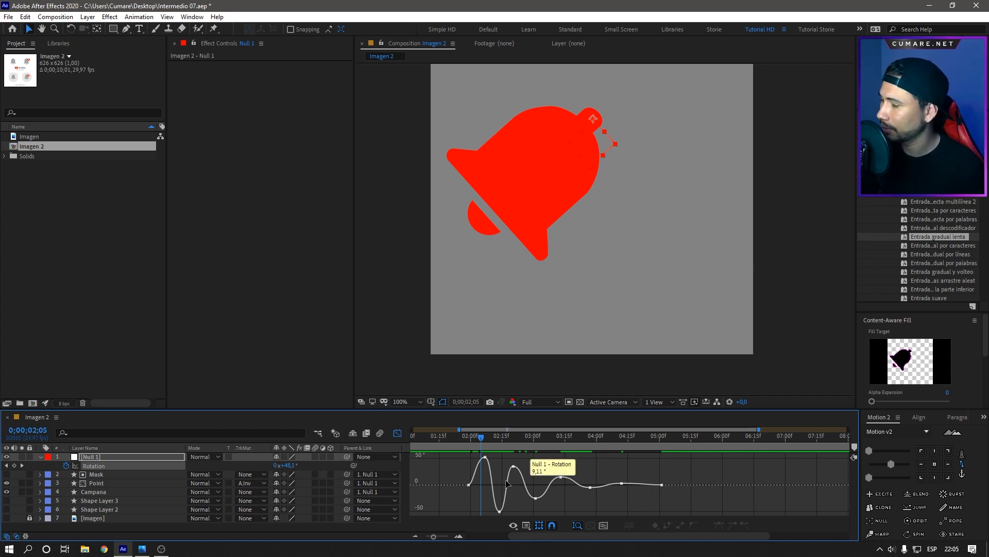
{"action": "left_click", "coordinate": [398, 433]}
{"action": "left_click_drag", "start_coordinate": [481, 440], "coordinate": [461, 451]}
{"action": "key", "text": "space"}
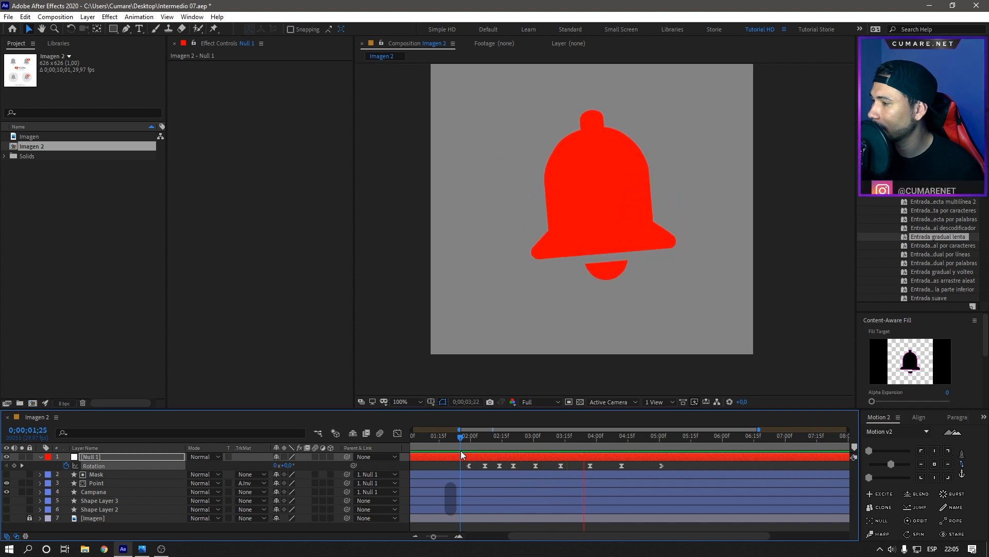
{"action": "key", "text": "space"}
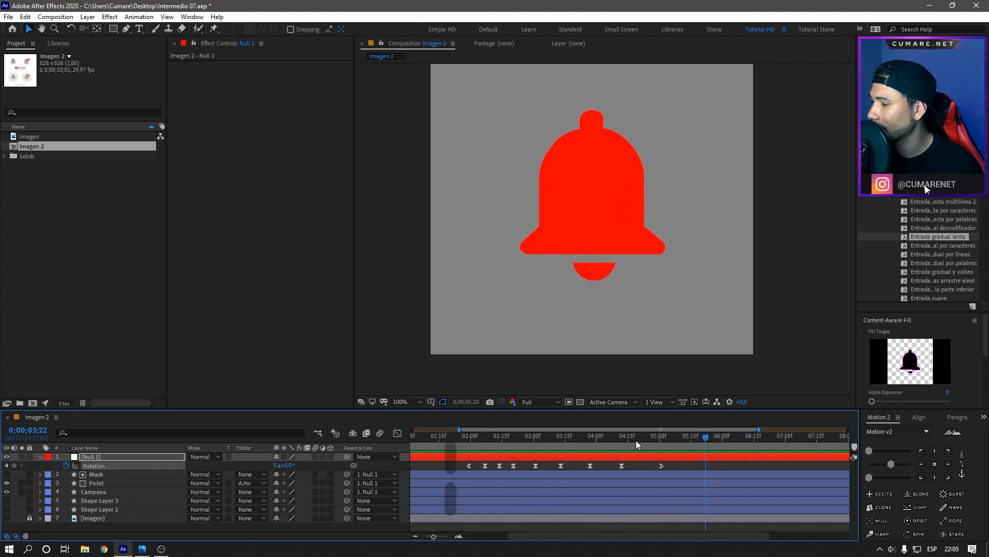
{"action": "left_click_drag", "start_coordinate": [636, 440], "coordinate": [459, 462]}
{"action": "key", "text": "space"}
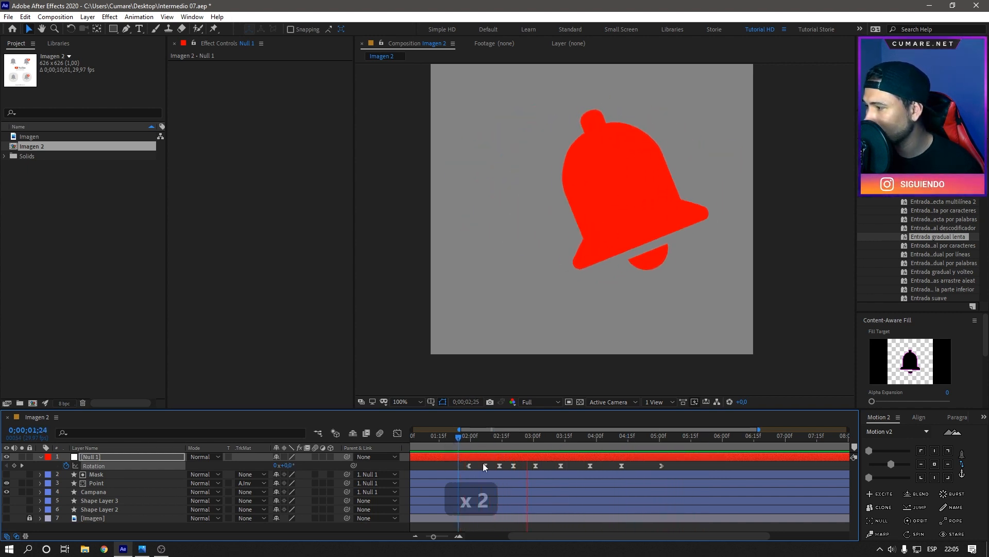
{"action": "key", "text": "space"}
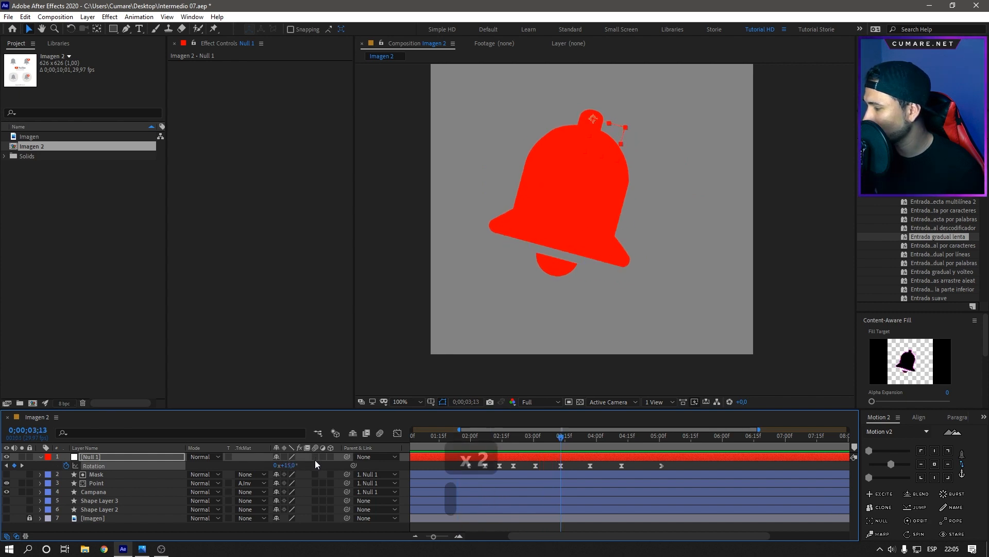
- Enable motion blur for the composition and for the Null 1, Mask, Point and Campana layers, and preview the swing
{"action": "left_click_drag", "start_coordinate": [502, 440], "coordinate": [454, 442]}
{"action": "key", "text": "space"}
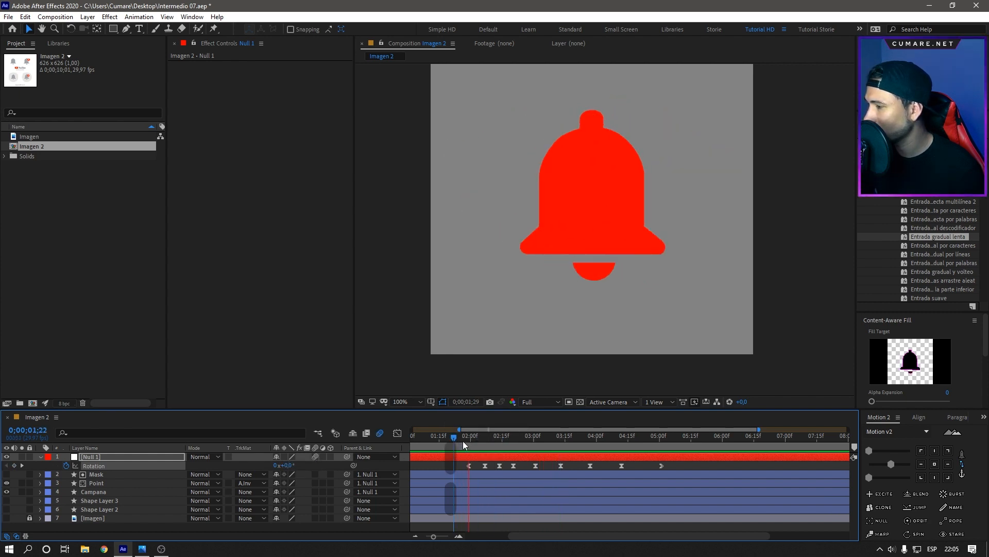
{"action": "key", "text": "space"}
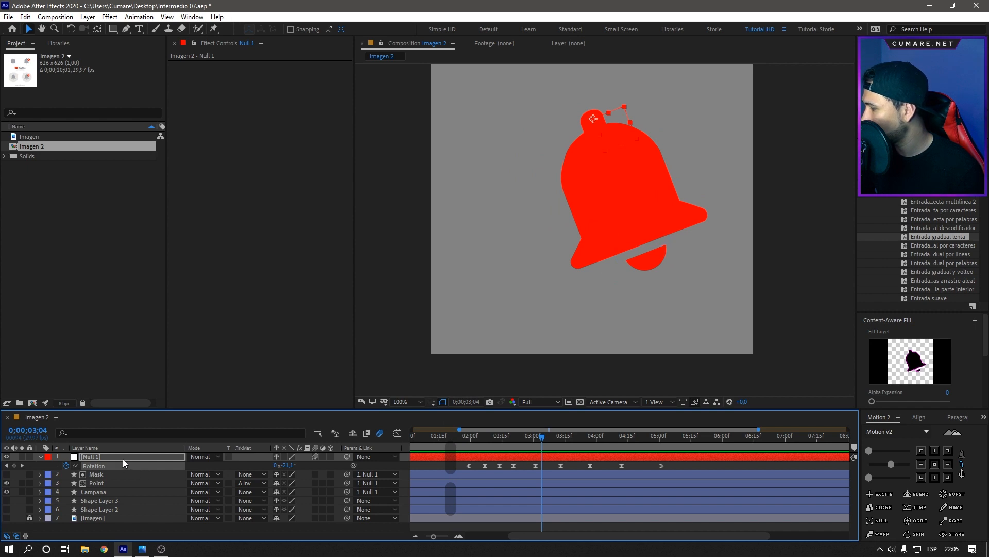
{"action": "left_click", "coordinate": [109, 473]}
{"action": "left_click", "coordinate": [99, 492], "text": "shift"}
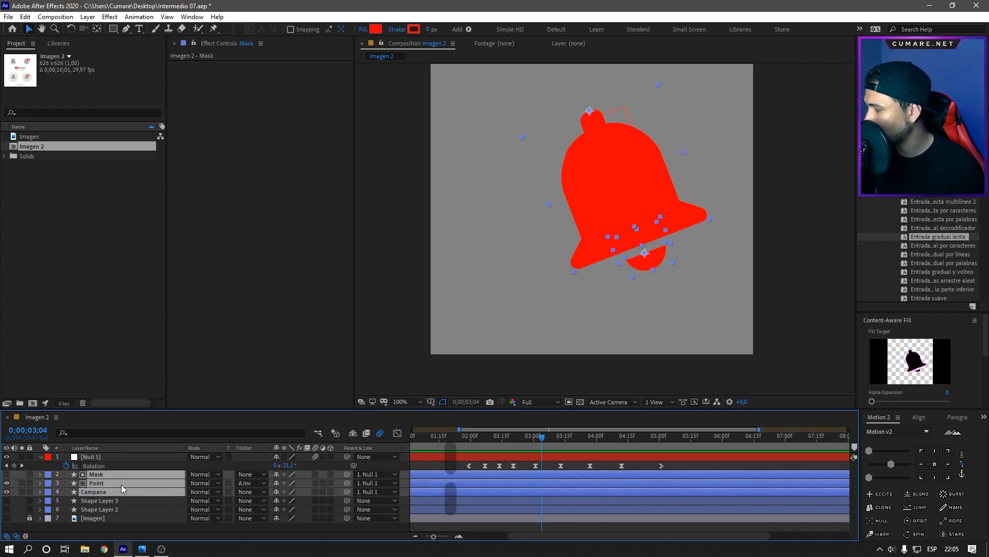
{"action": "left_click", "coordinate": [316, 474]}
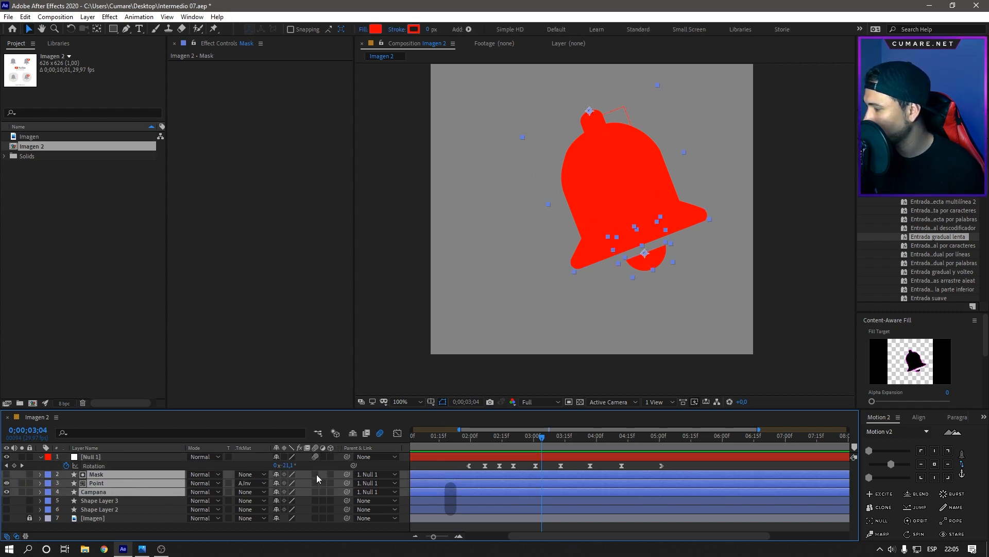
{"action": "left_click", "coordinate": [532, 445]}
{"action": "left_click_drag", "start_coordinate": [530, 443], "coordinate": [477, 447]}
{"action": "key", "text": "space"}
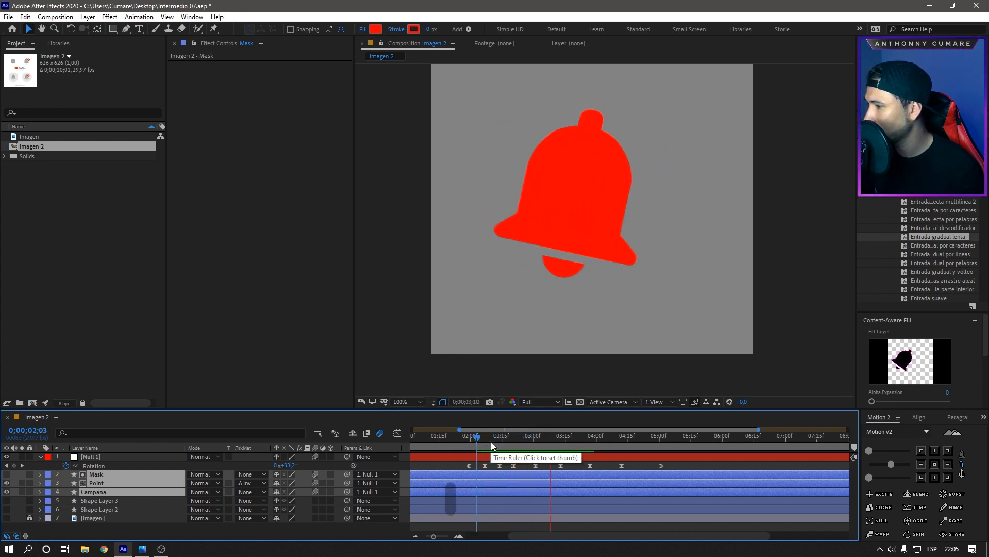
- Set the composition's motion blur shutter angle to 250 and preview the blurred swing
{"action": "key", "text": "ctrl+k"}
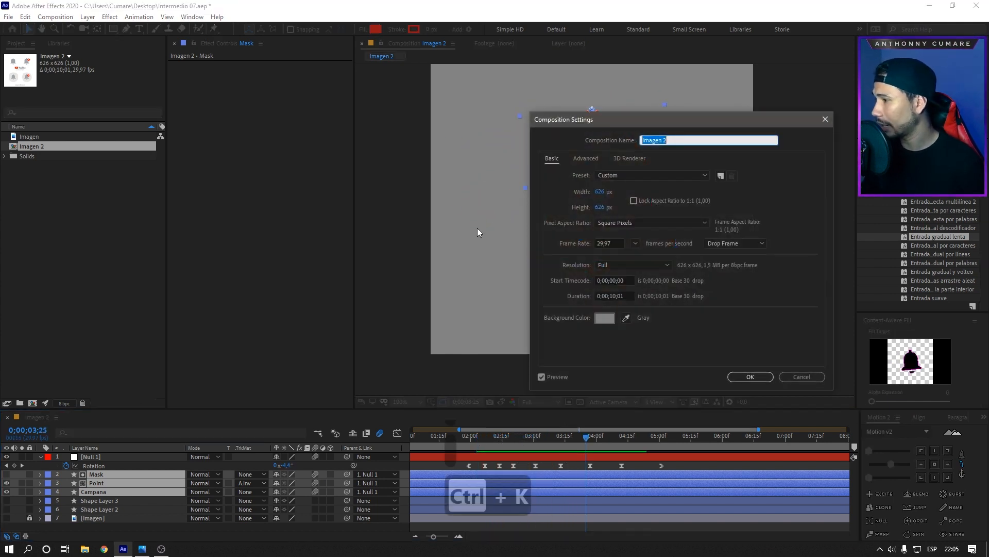
{"action": "left_click", "coordinate": [590, 158]}
{"action": "left_click", "coordinate": [624, 158]}
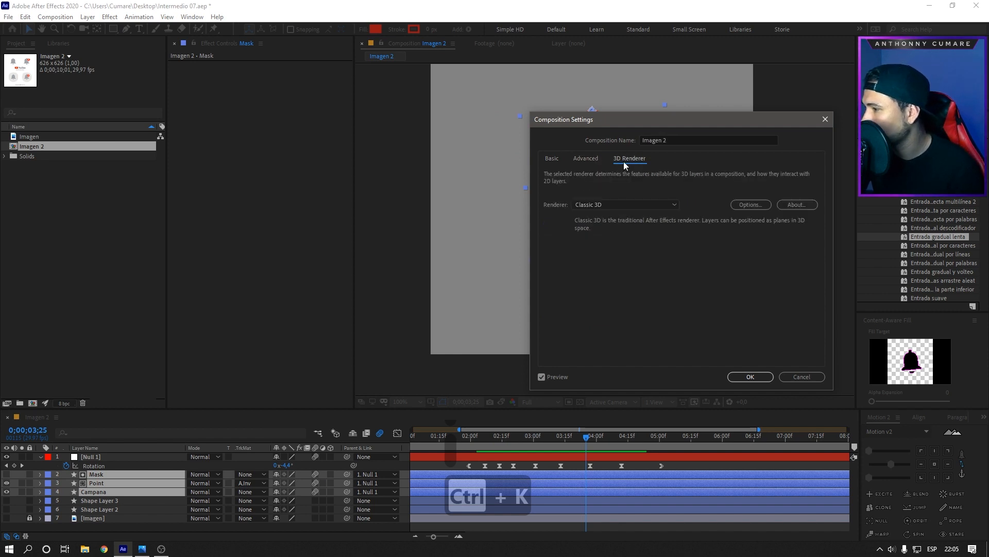
{"action": "left_click", "coordinate": [590, 161]}
{"action": "left_click", "coordinate": [612, 251]}
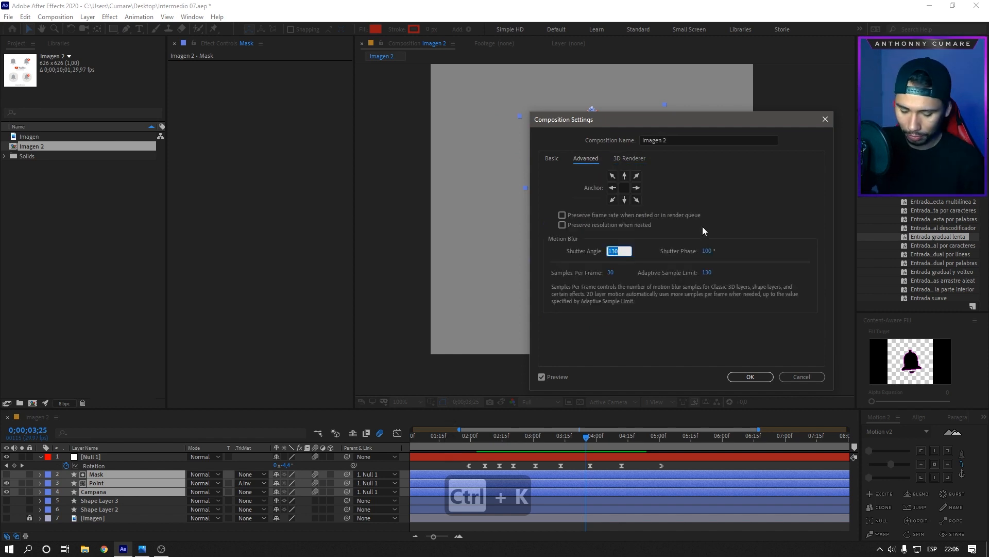
{"action": "type", "text": "250"}
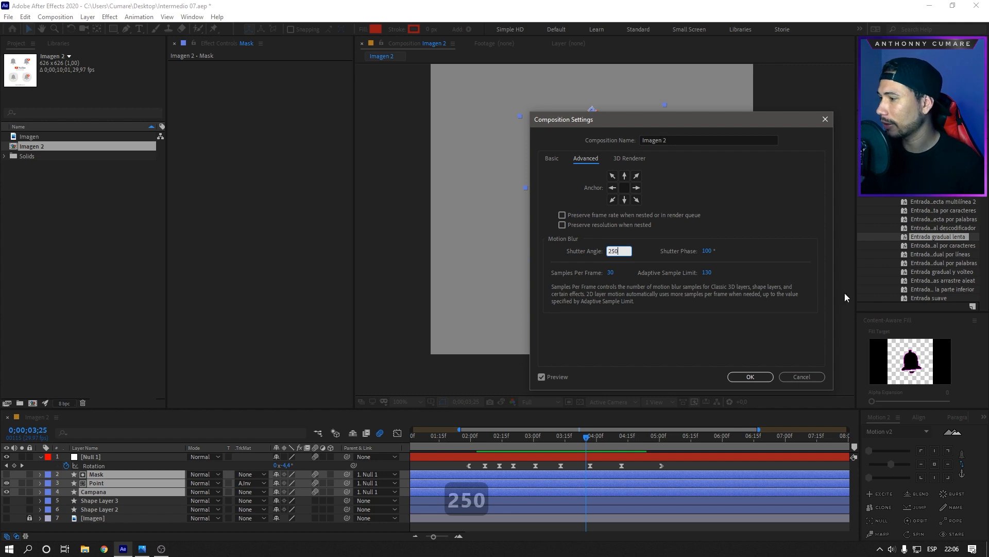
{"action": "left_click", "coordinate": [750, 377]}
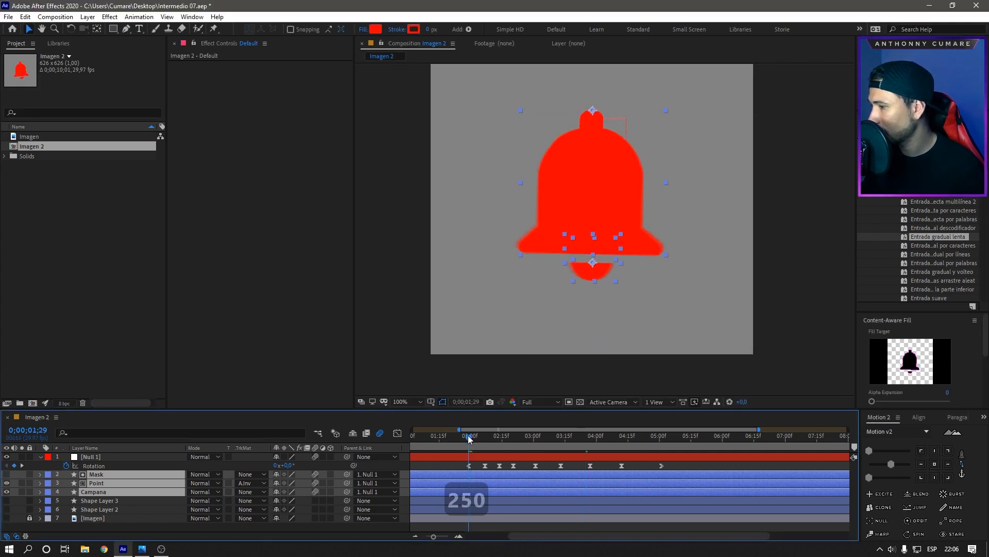
{"action": "left_click", "coordinate": [468, 435]}
{"action": "key", "text": "space"}
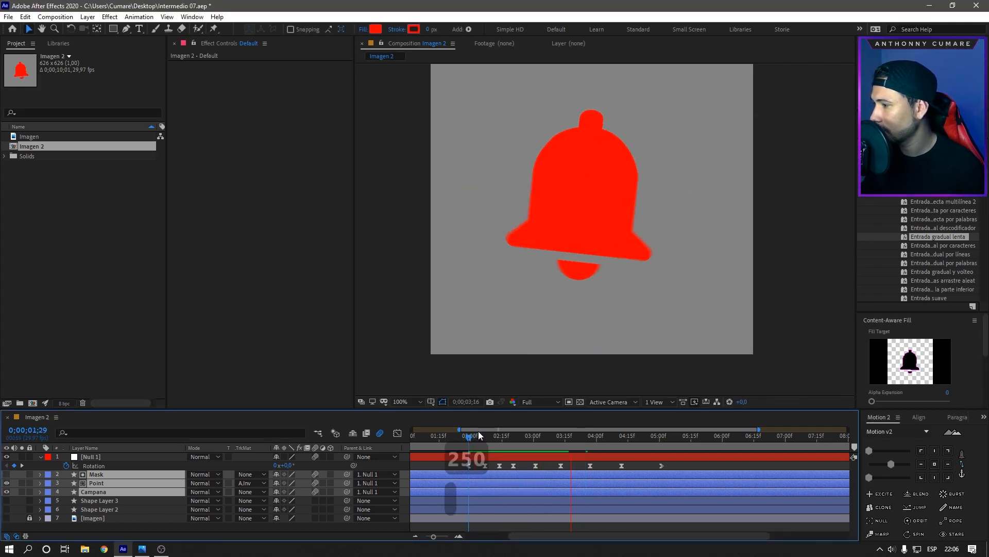
{"action": "left_click_drag", "start_coordinate": [600, 435], "coordinate": [472, 446]}
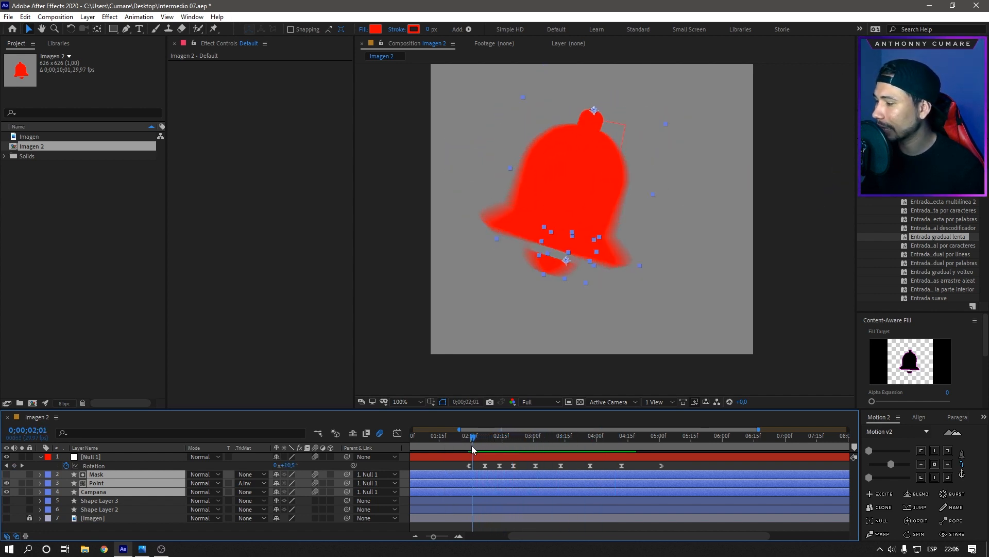
- Turn off motion blur for the composition preview and for Null 1, and collapse Null 1's properties
{"action": "left_click", "coordinate": [384, 434]}
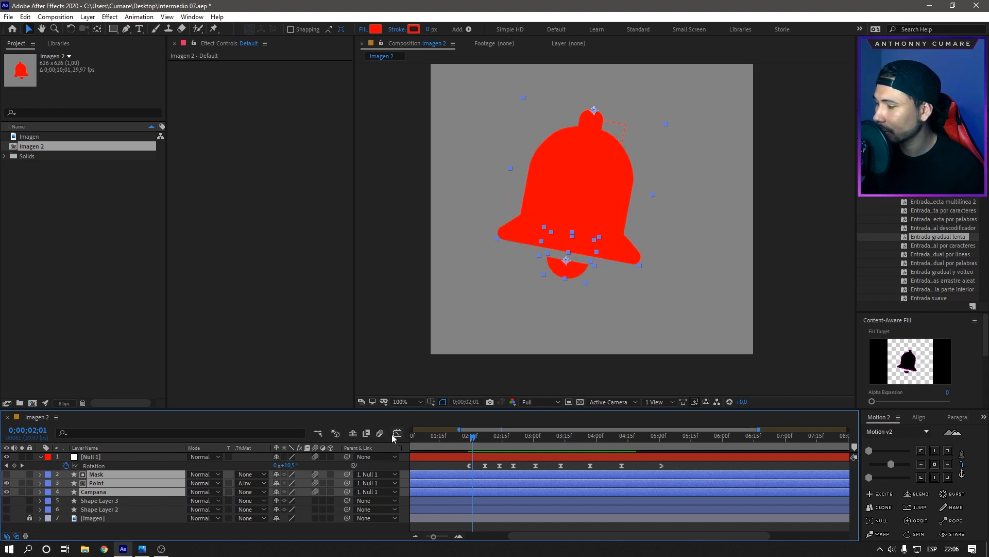
{"action": "left_click_drag", "start_coordinate": [475, 443], "coordinate": [472, 443]}
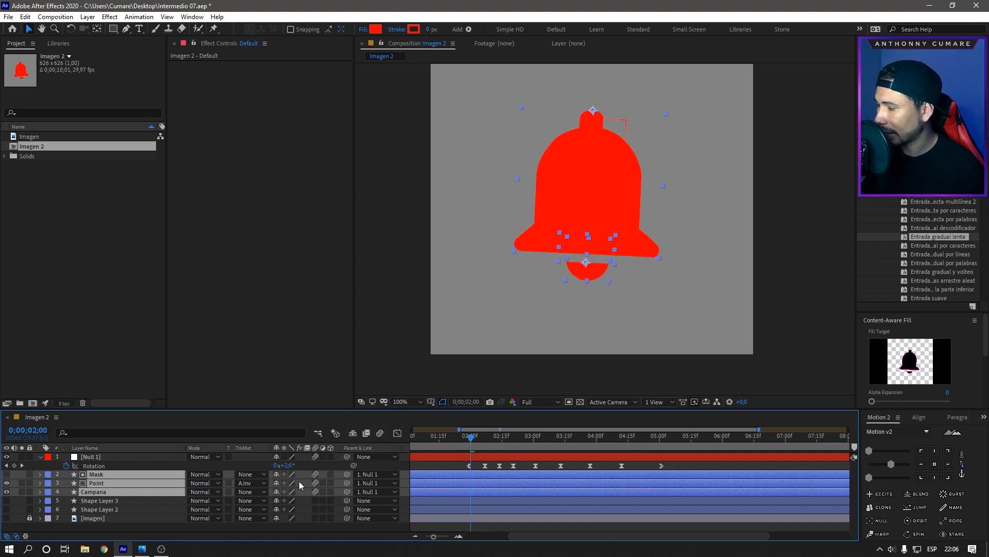
{"action": "left_click", "coordinate": [314, 456]}
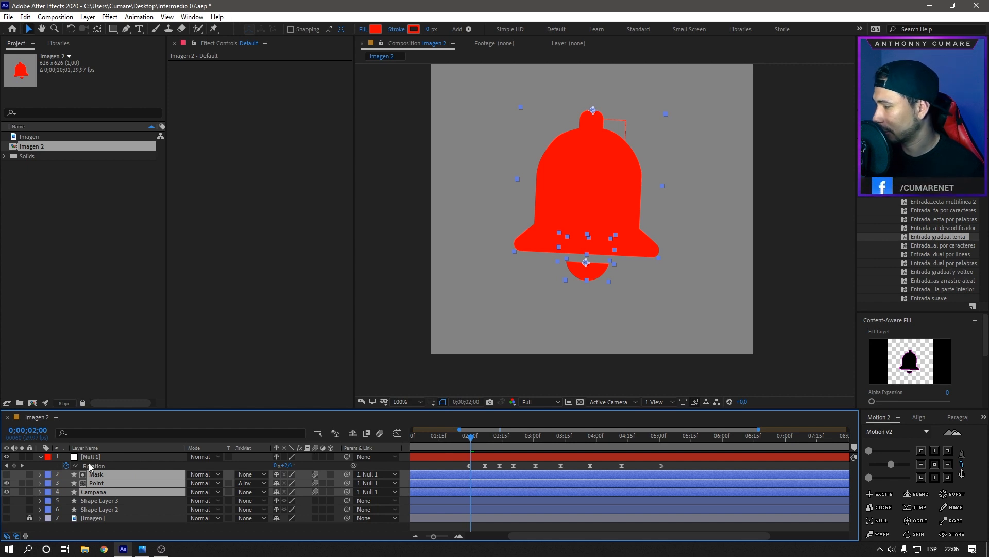
{"action": "left_click", "coordinate": [41, 457]}
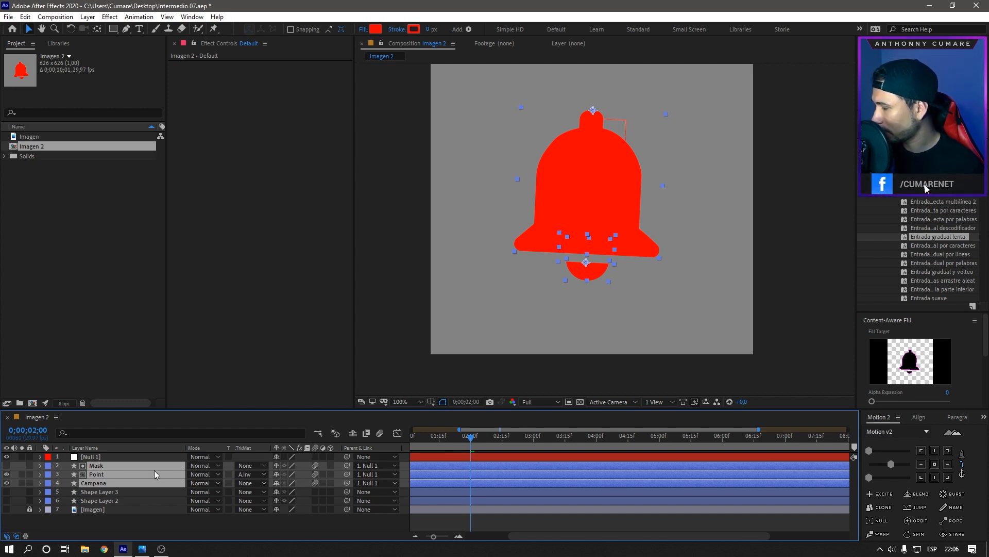
{"action": "left_click_drag", "start_coordinate": [490, 436], "coordinate": [469, 453]}
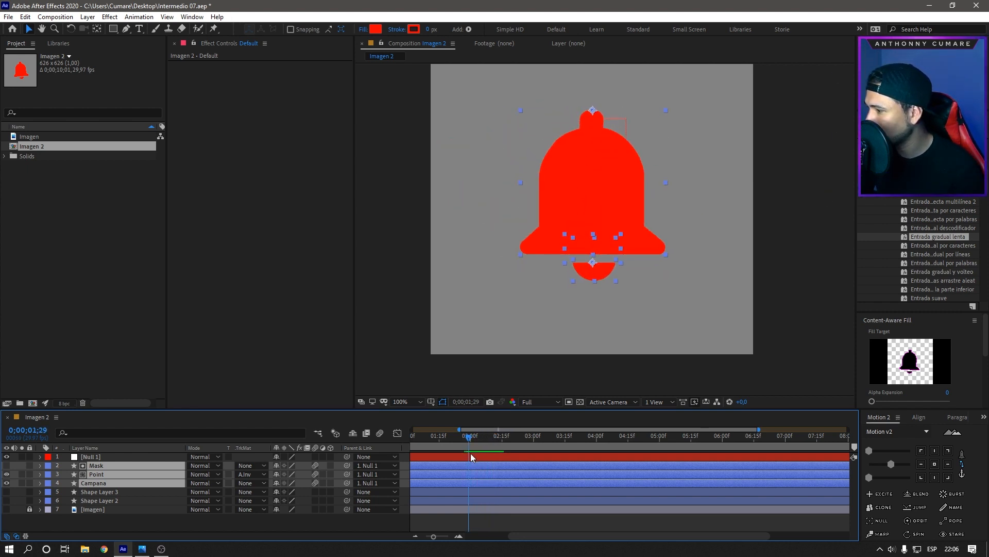
- Reveal Null 1's rotation keyframes and enlarge the timeline's time scale around them
{"action": "left_click", "coordinate": [117, 491]}
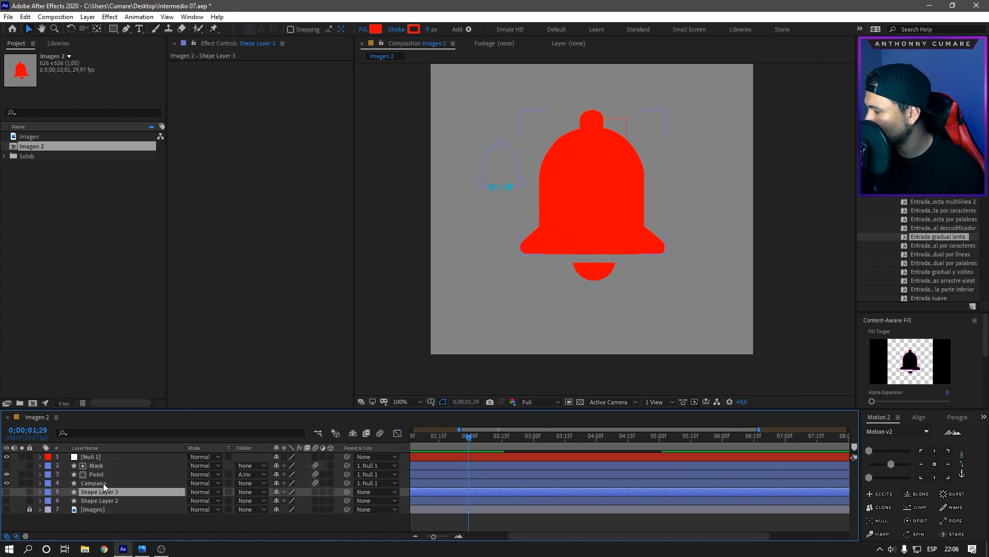
{"action": "left_click", "coordinate": [113, 473]}
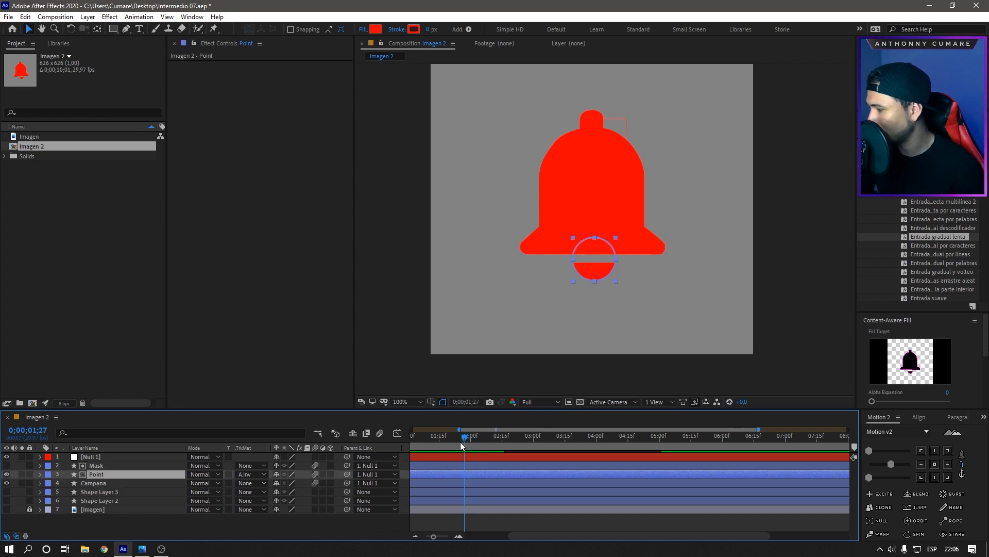
{"action": "left_click", "coordinate": [124, 457]}
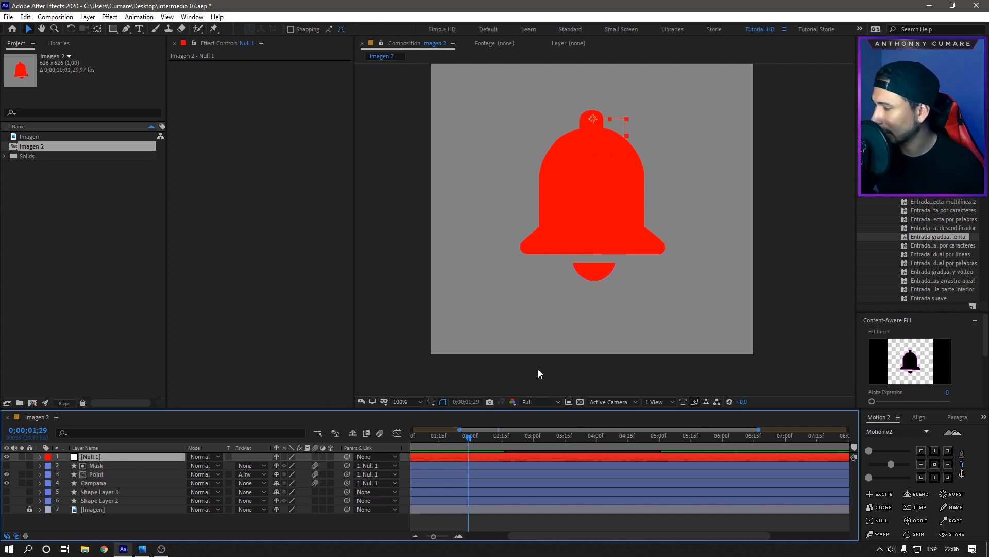
{"action": "key", "text": "u"}
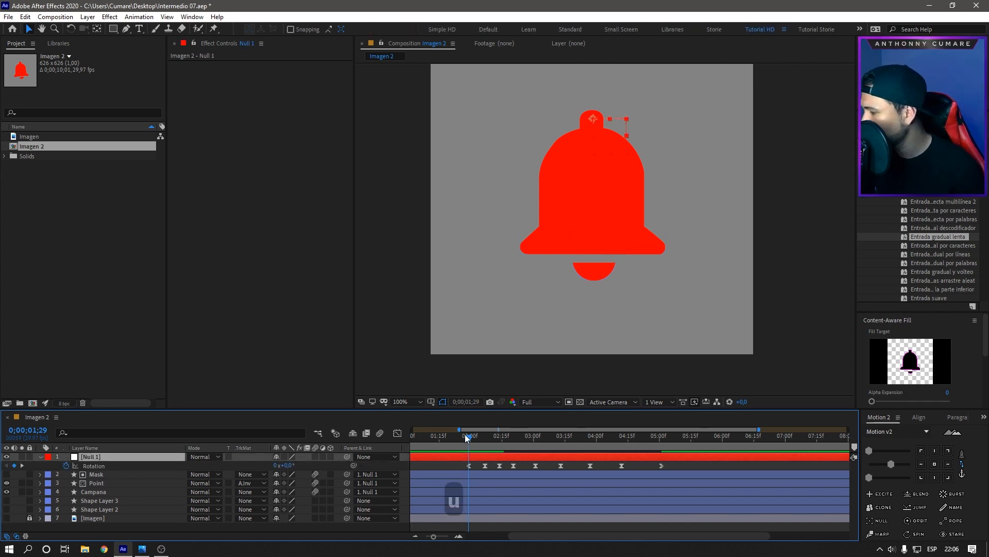
{"action": "left_click", "coordinate": [458, 536]}
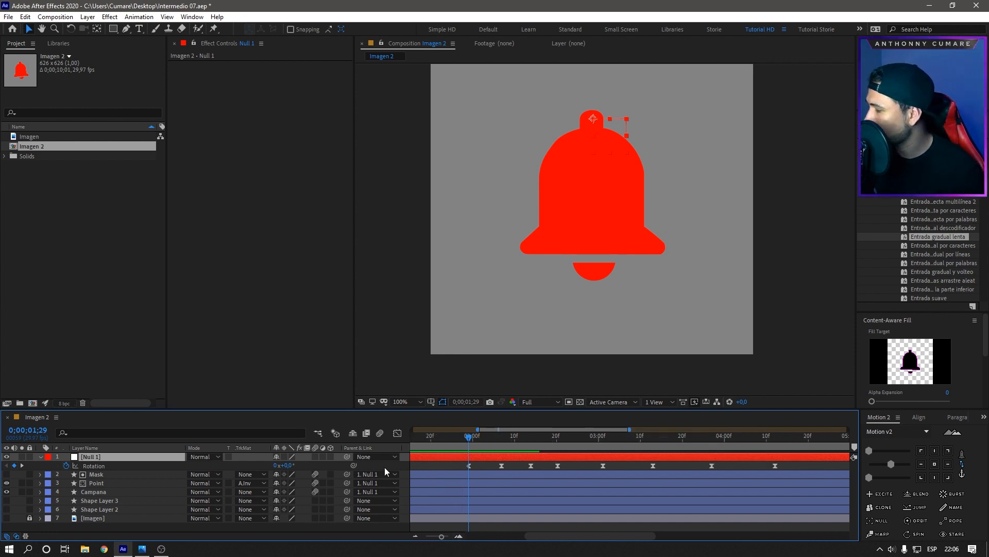
- Add a starting Position keyframe to the Point layer at 0;00;01;29 and move to Null 1's next rotation keyframe at 0;00;02;07
{"action": "left_click", "coordinate": [103, 483]}
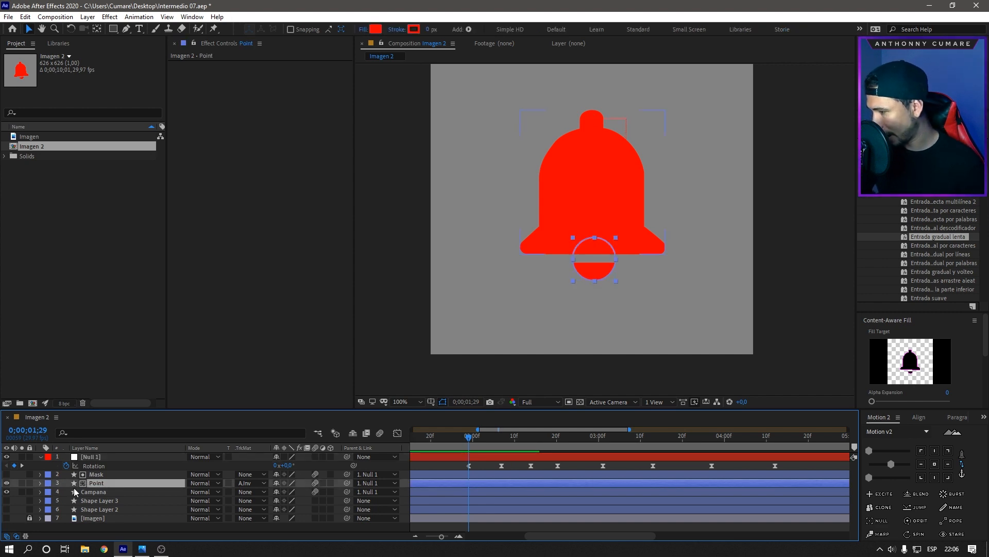
{"action": "key", "text": "p"}
{"action": "left_click", "coordinate": [65, 492]}
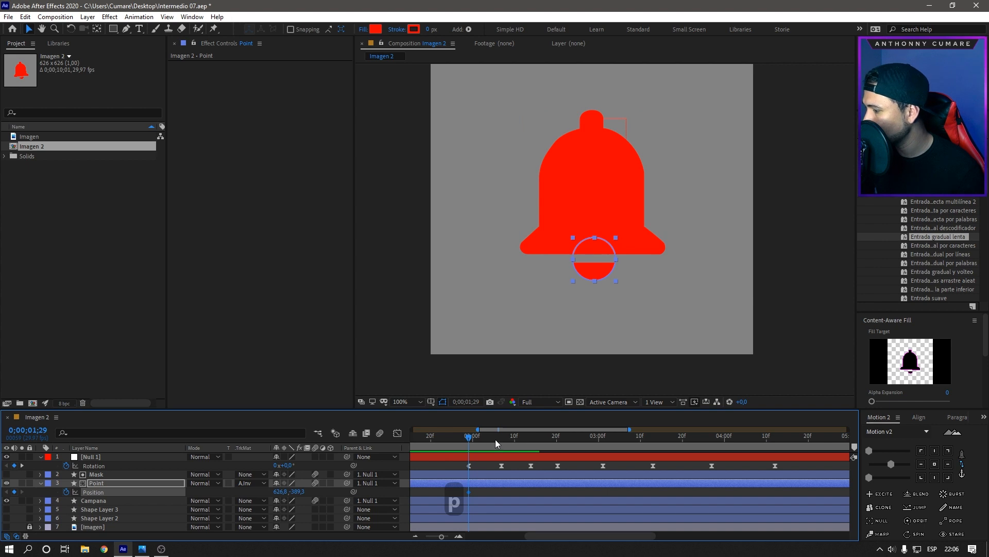
{"action": "left_click_drag", "start_coordinate": [496, 439], "coordinate": [501, 442]}
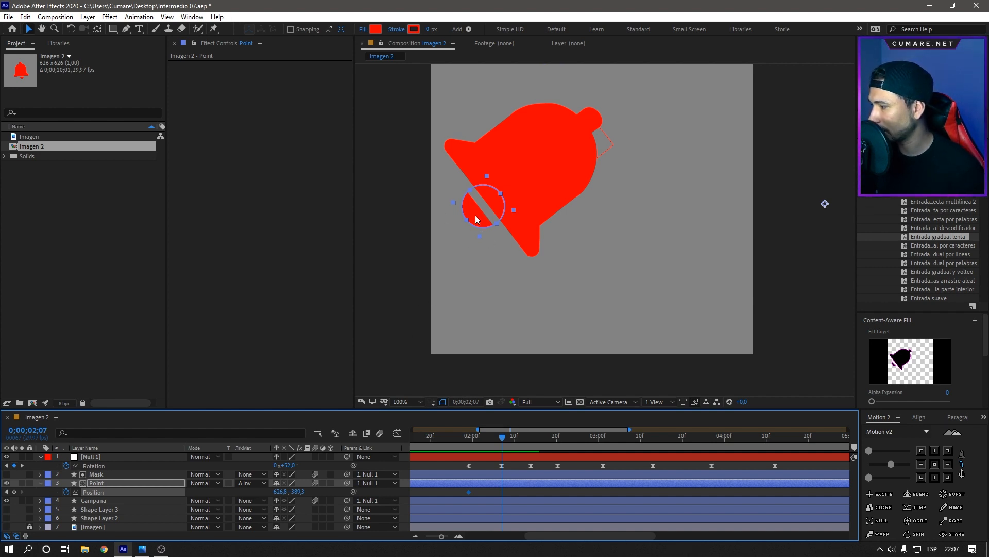
- Center the Point layer's anchor point on the clapper circle
{"action": "left_click", "coordinate": [935, 464]}
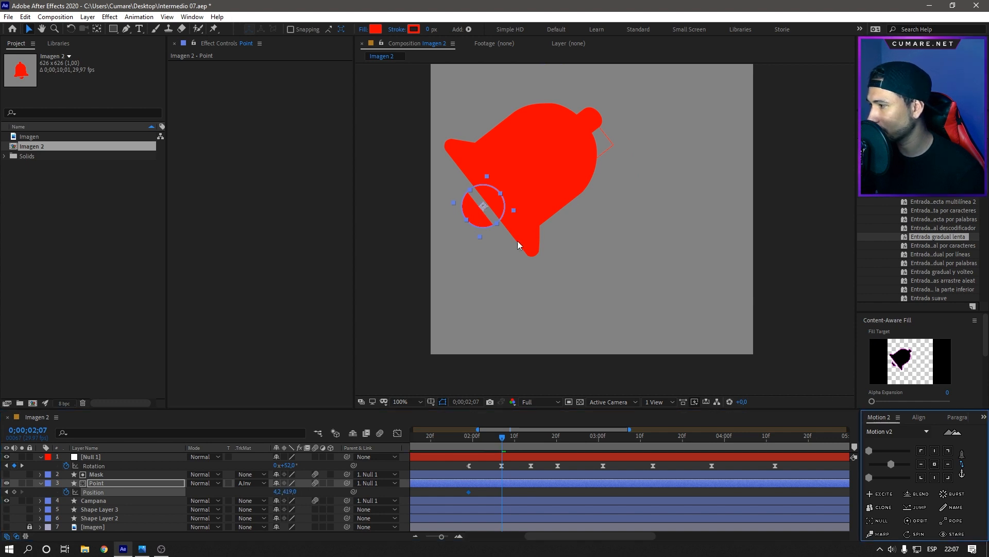
{"action": "left_click_drag", "start_coordinate": [478, 216], "coordinate": [495, 242]}
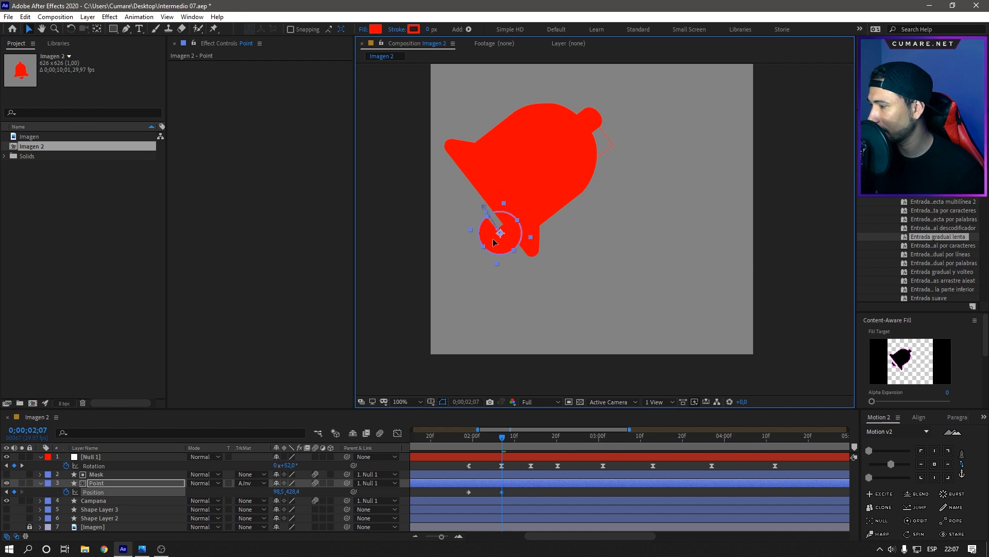
{"action": "key", "text": "ctrl+z"}
{"action": "left_click", "coordinate": [96, 474]}
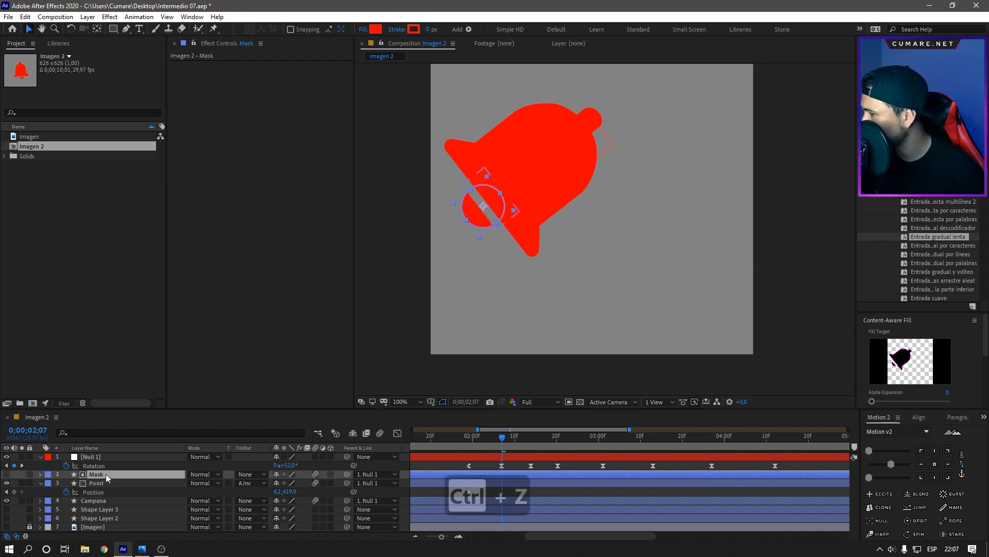
{"action": "left_click_drag", "start_coordinate": [510, 227], "coordinate": [533, 261]}
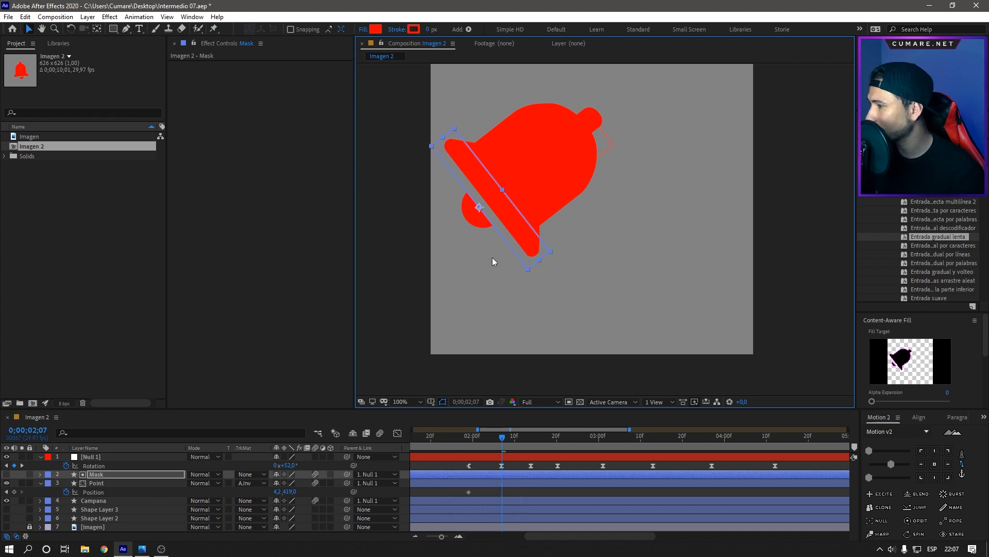
- Add a Position keyframe to the Point layer at 0;00;02;07 with X at 107,2, shifting the clapper along the bell's base
{"action": "left_click", "coordinate": [96, 483]}
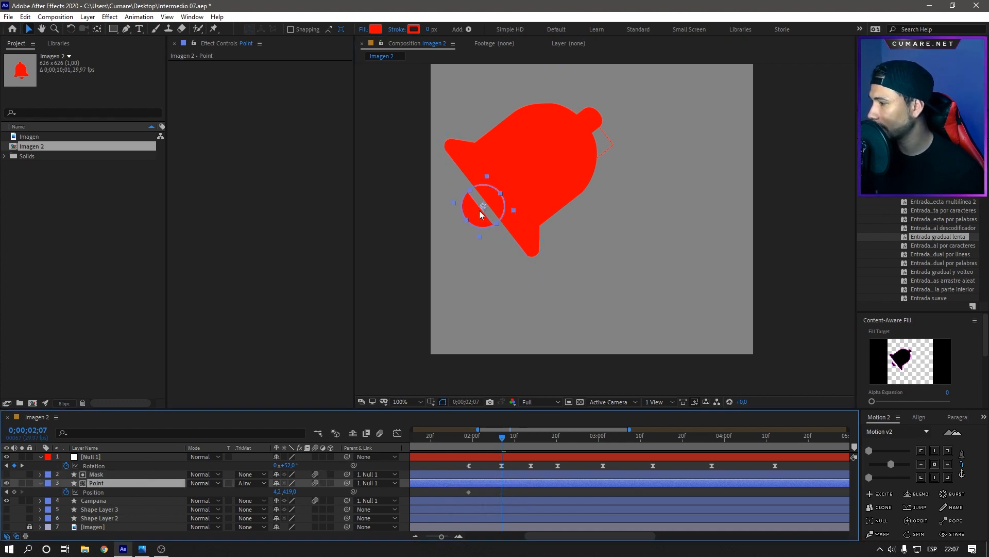
{"action": "key", "text": "shift+Left"}
{"action": "key", "text": "shift+Right"}
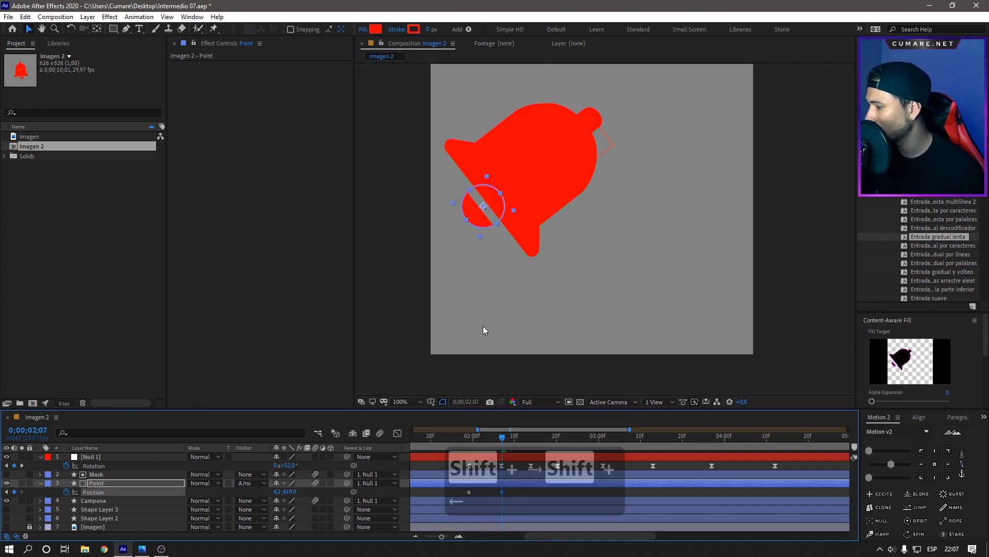
{"action": "left_click_drag", "start_coordinate": [289, 493], "coordinate": [306, 494]}
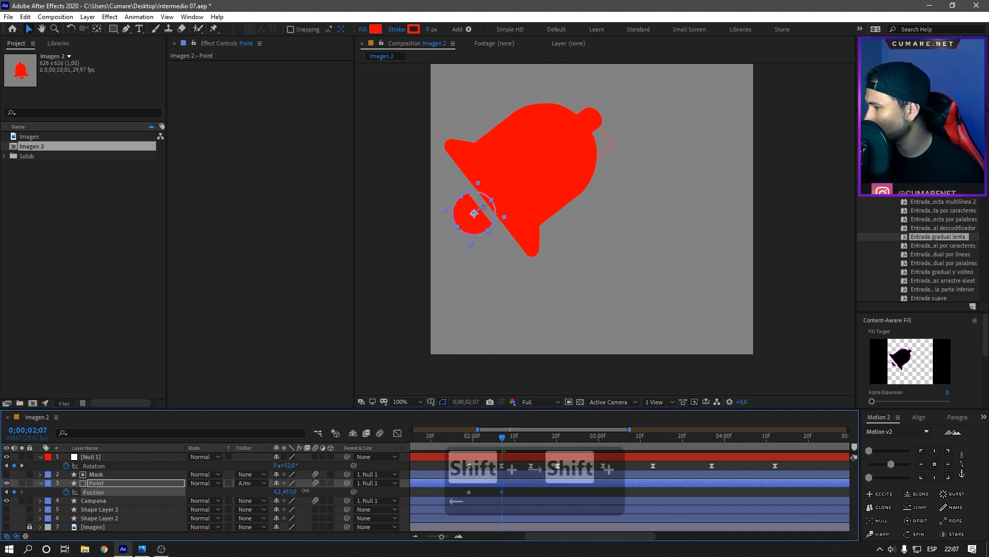
{"action": "key", "text": "ctrl+z"}
{"action": "left_click", "coordinate": [110, 486]}
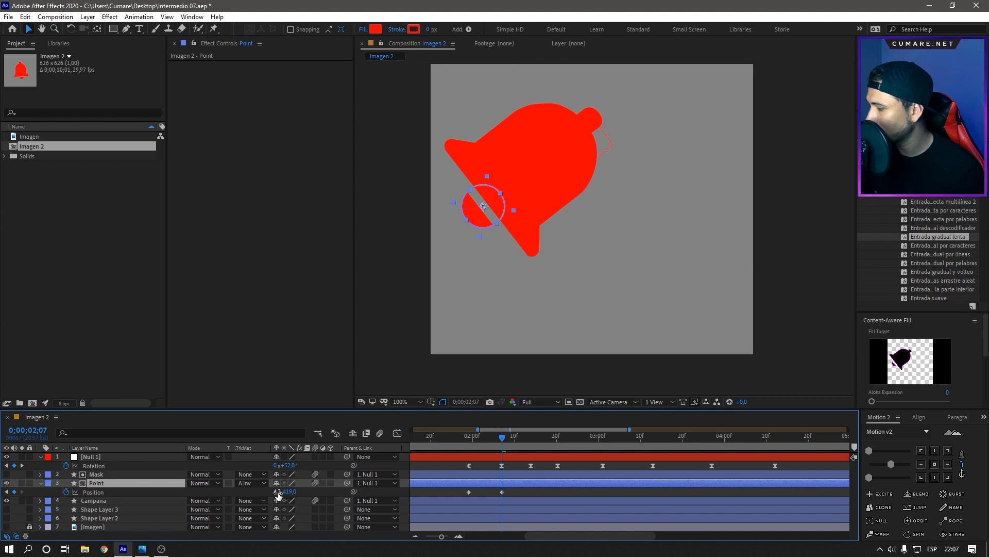
{"action": "left_click_drag", "start_coordinate": [277, 493], "coordinate": [302, 491]}
- Keyframe the Point layer's X position at -103,4 at 0;00;02;14, shifting the clapper toward the opposite end of the bell's base
{"action": "left_click_drag", "start_coordinate": [503, 438], "coordinate": [531, 442]}
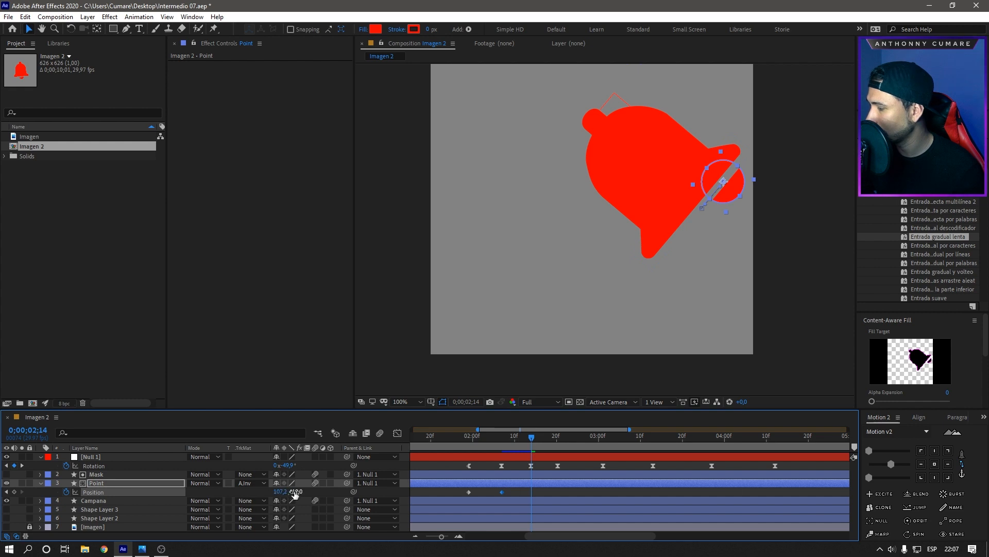
{"action": "left_click_drag", "start_coordinate": [296, 491], "coordinate": [166, 487]}
{"action": "key", "text": "ctrl+z"}
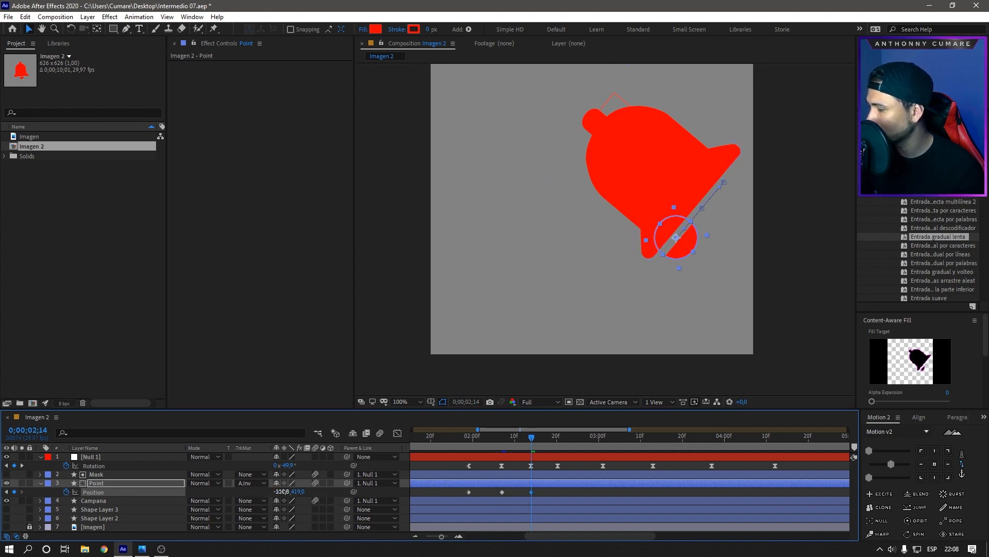
{"action": "left_click_drag", "start_coordinate": [281, 493], "coordinate": [285, 493]}
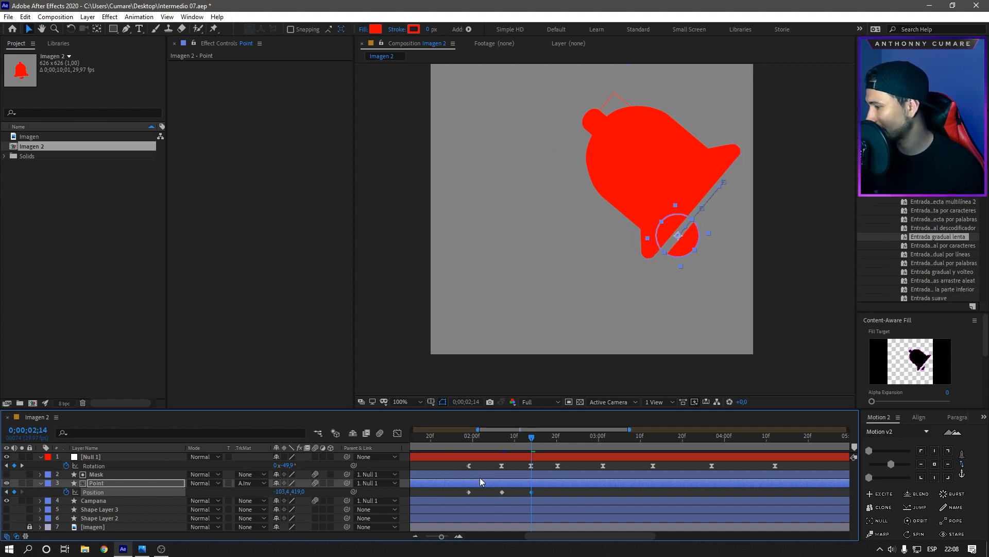
- Set the Point layer's X position to 98,2 on the existing keyframe at 0;00;02;07
{"action": "left_click", "coordinate": [503, 438]}
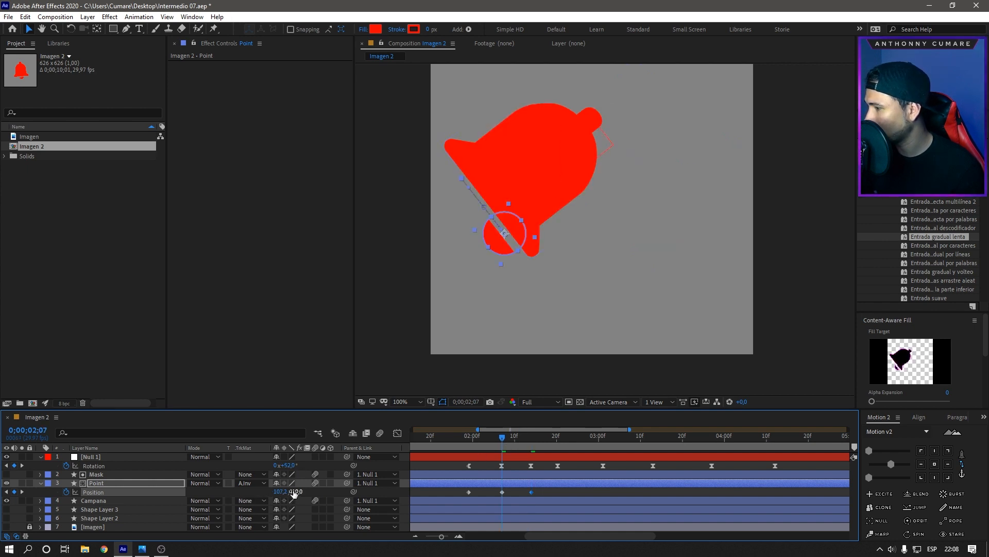
{"action": "left_click_drag", "start_coordinate": [293, 491], "coordinate": [293, 491]}
{"action": "key", "text": "ctrl+z"}
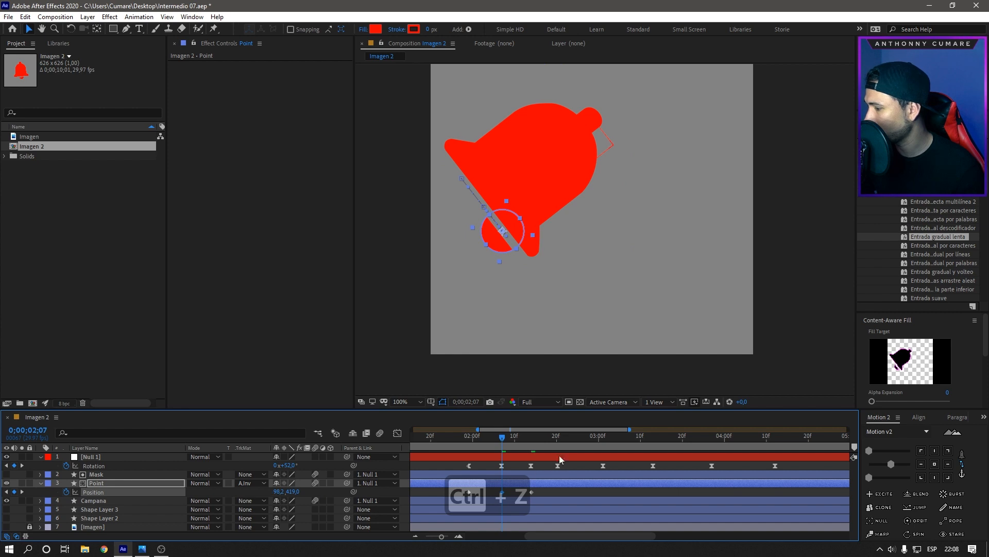
{"action": "left_click_drag", "start_coordinate": [523, 438], "coordinate": [558, 441]}
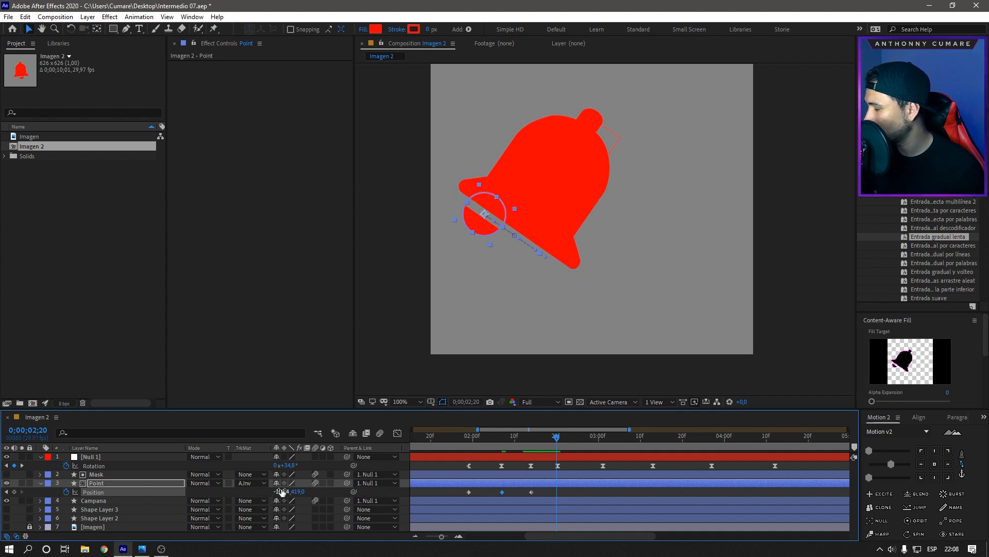
{"action": "left_click_drag", "start_coordinate": [281, 491], "coordinate": [308, 495]}
{"action": "key", "text": "ctrl+z"}
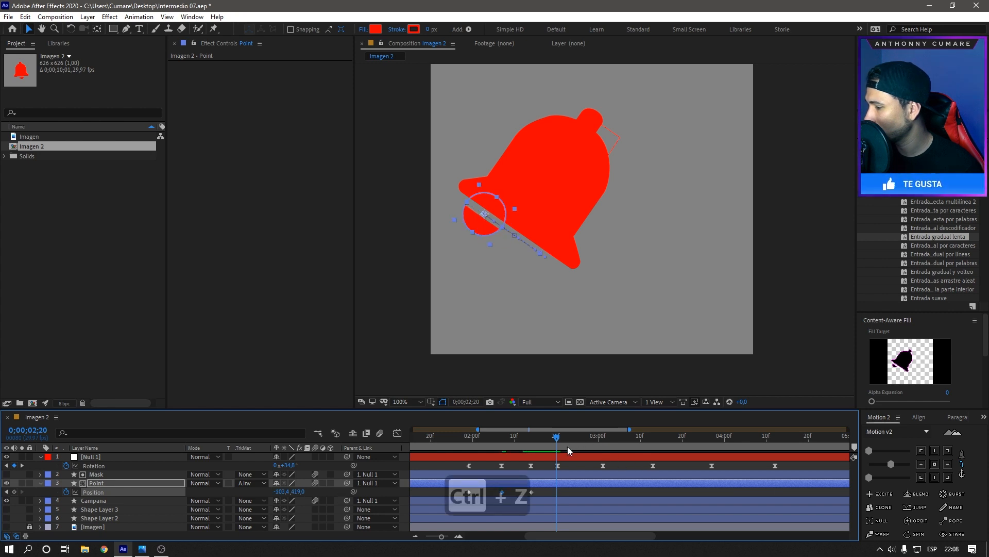
{"action": "left_click", "coordinate": [576, 491]}
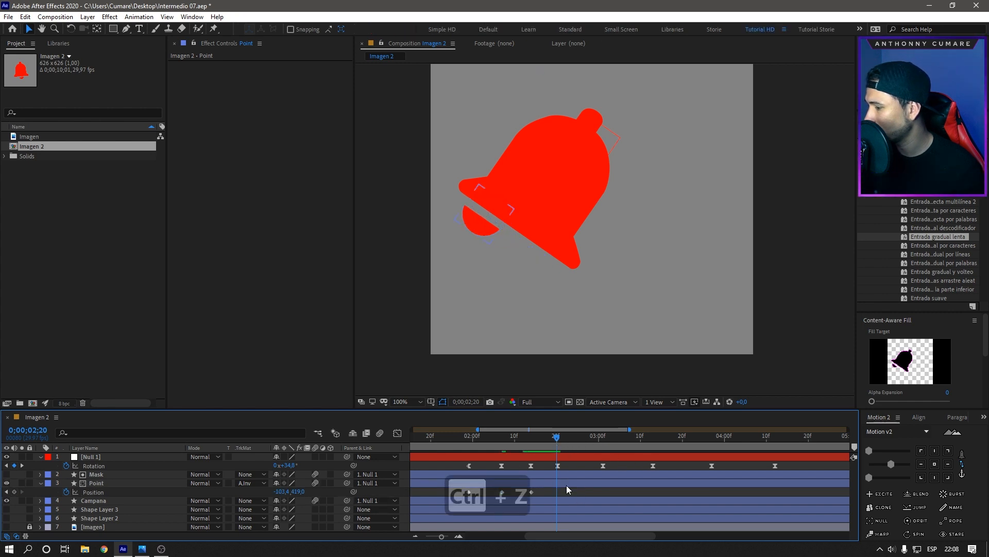
{"action": "left_click", "coordinate": [566, 483]}
{"action": "left_click_drag", "start_coordinate": [283, 491], "coordinate": [289, 492]}
{"action": "key", "text": "ctrl+z"}
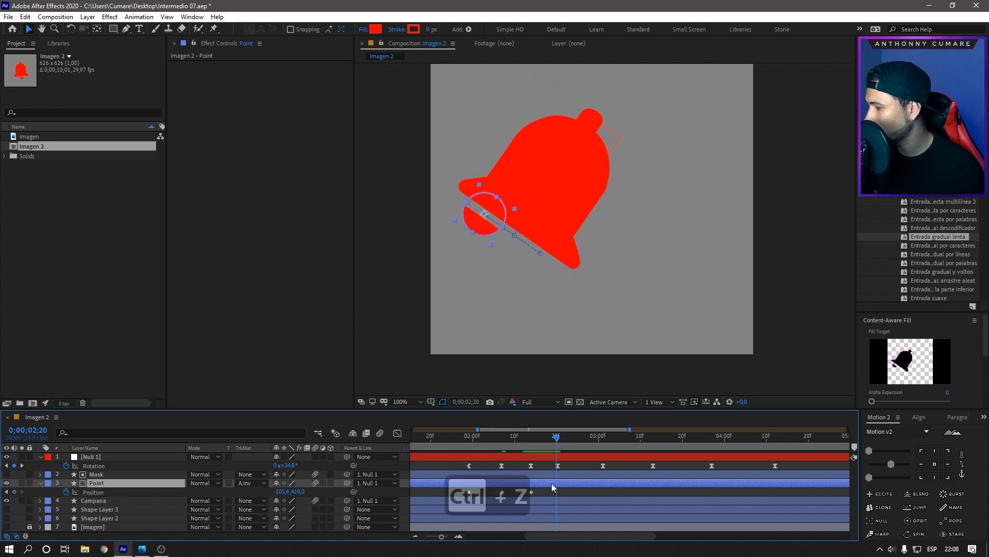
- Keyframe the Point layer's X position at 71,6 at 0;00;02;20
{"action": "left_click_drag", "start_coordinate": [562, 444], "coordinate": [530, 455]}
{"action": "key", "text": "Page_Down"}
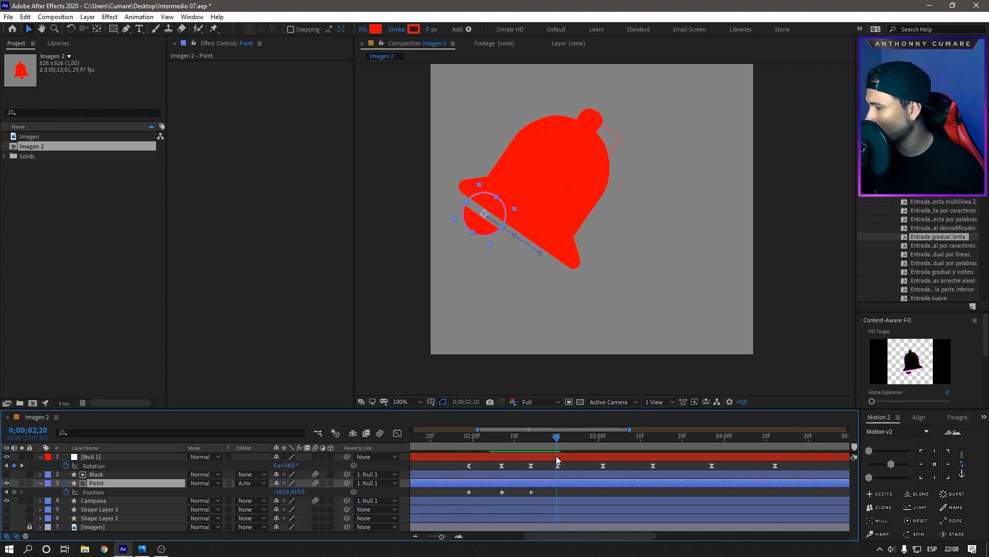
{"action": "left_click_drag", "start_coordinate": [277, 493], "coordinate": [381, 500]}
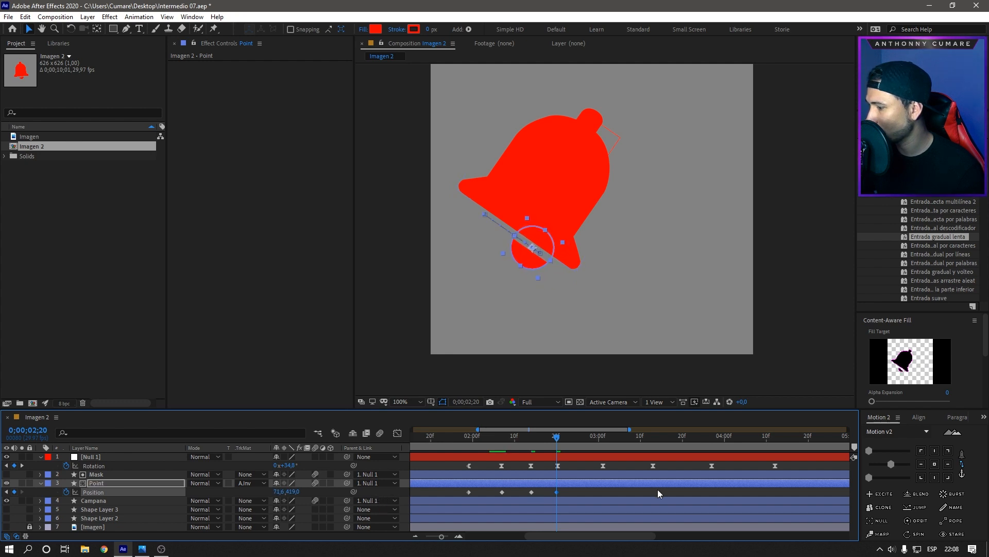
- Keyframe the clapper's swing back along the bell's base at 0;00;03;01 and its return to X 56,6 at 0;00;03;13
{"action": "left_click", "coordinate": [604, 438]}
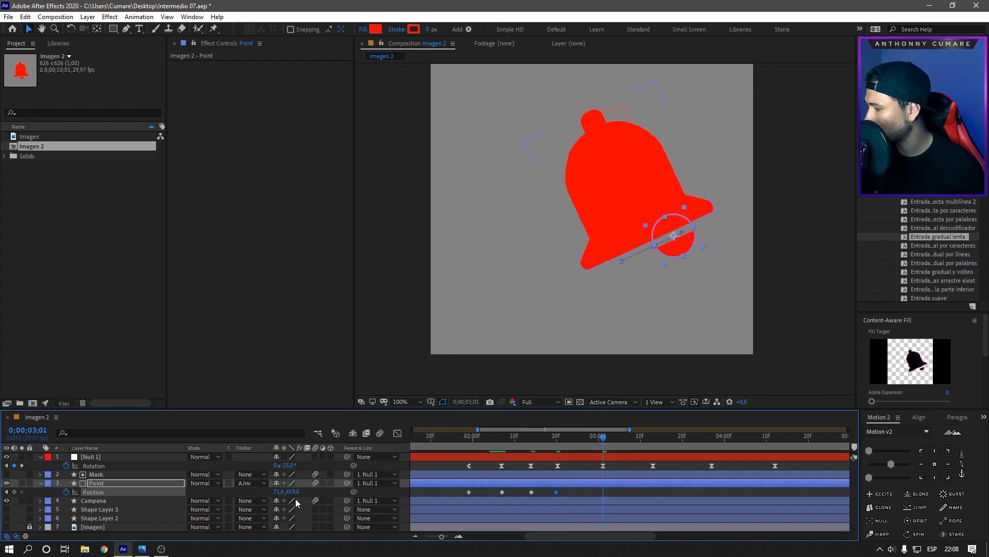
{"action": "left_click_drag", "start_coordinate": [275, 493], "coordinate": [205, 501]}
{"action": "left_click_drag", "start_coordinate": [648, 438], "coordinate": [653, 440]}
{"action": "left_click_drag", "start_coordinate": [280, 493], "coordinate": [351, 495]}
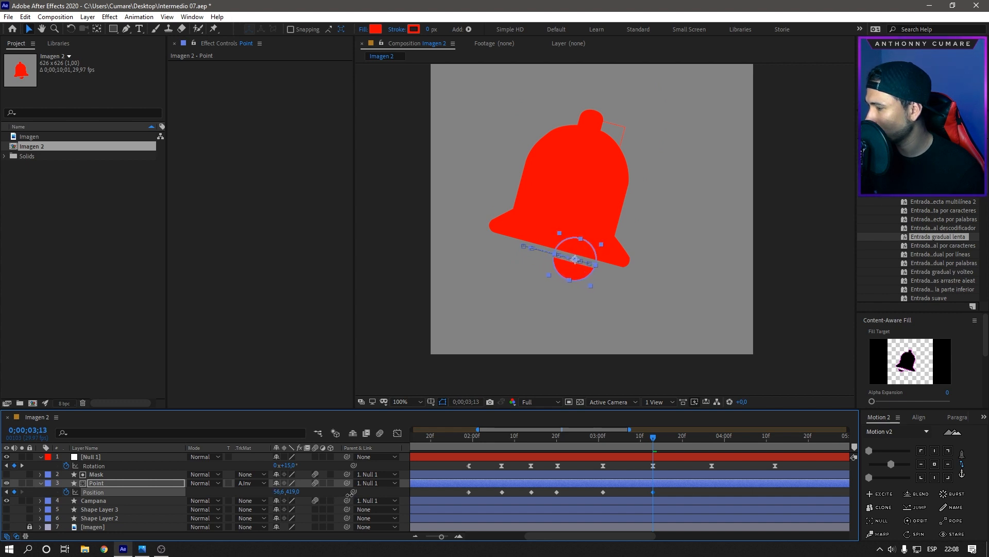
- Keyframe the Point layer's X position at about -54 at 0;00;03;27 and at -45,4 at 0;00;04;12
{"action": "left_click", "coordinate": [713, 445]}
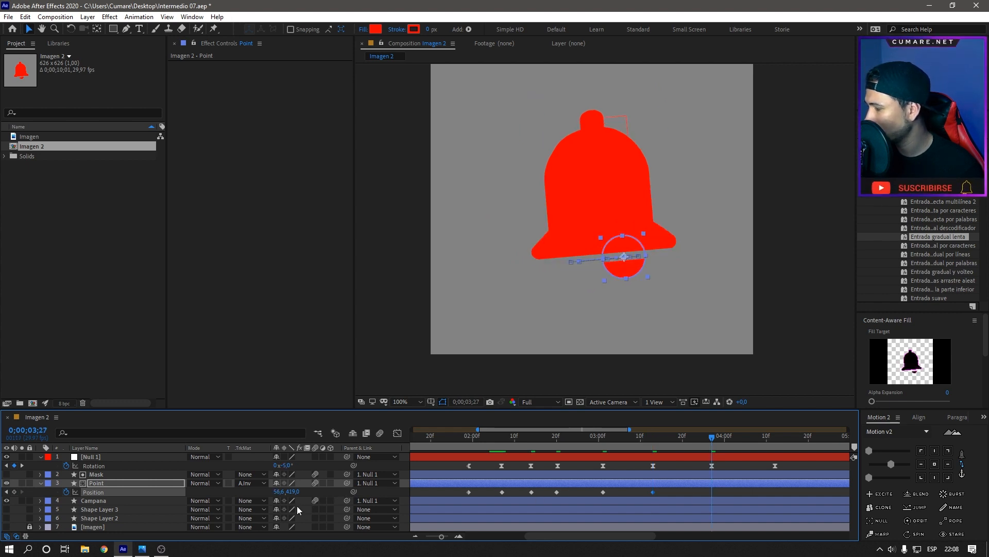
{"action": "left_click_drag", "start_coordinate": [279, 492], "coordinate": [242, 491]}
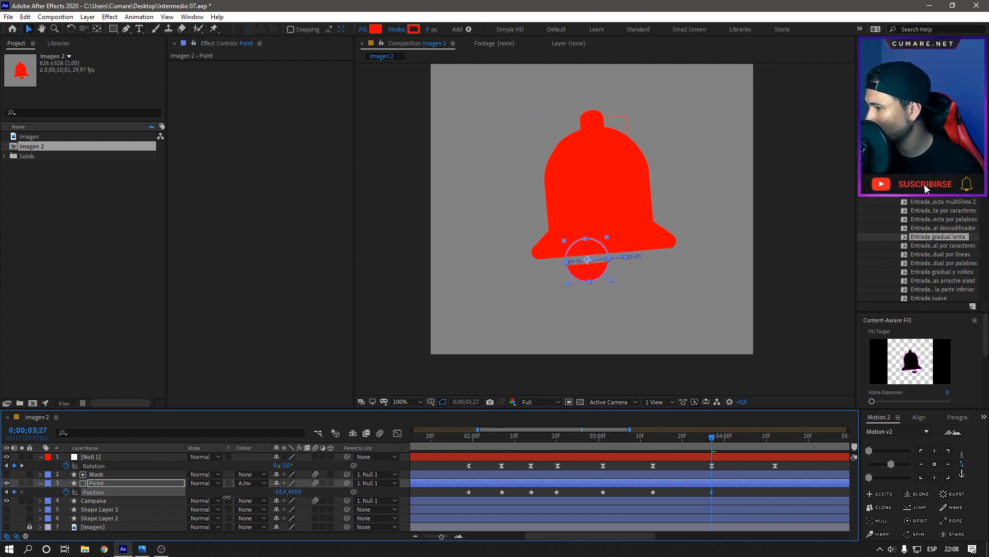
{"action": "left_click", "coordinate": [775, 438]}
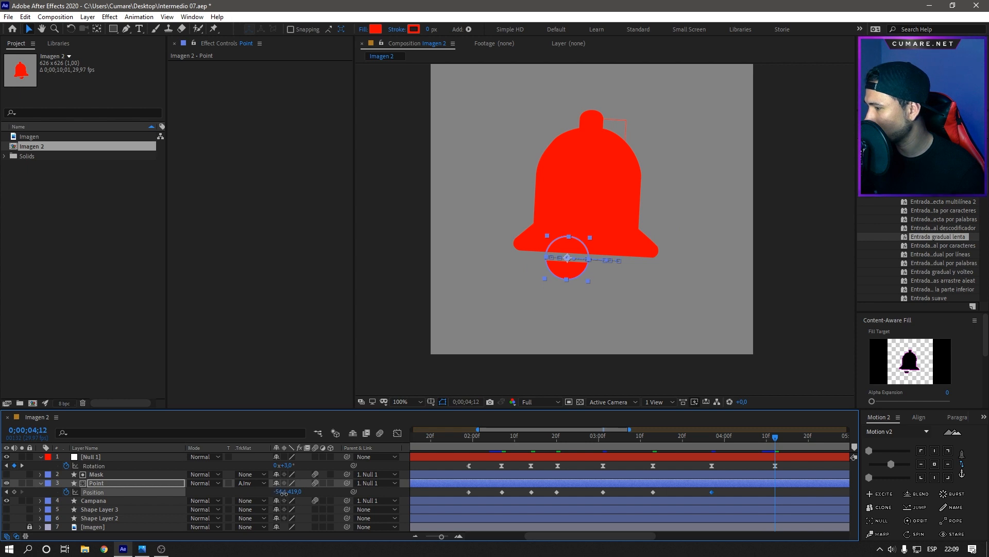
{"action": "left_click_drag", "start_coordinate": [284, 493], "coordinate": [263, 495]}
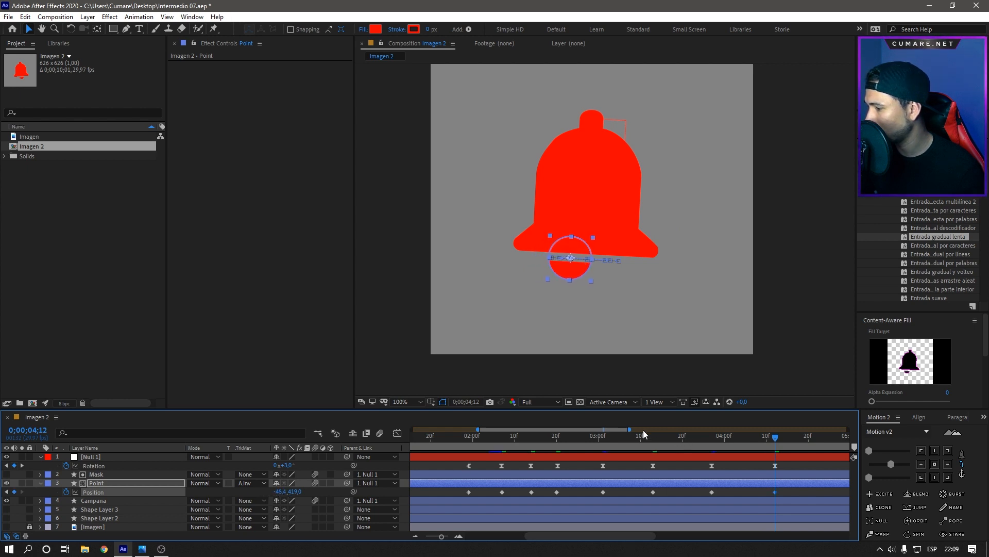
- Set the Point layer's X position to 28,6 on the keyframe at 0;00;04;12
{"action": "left_click_drag", "start_coordinate": [632, 430], "coordinate": [588, 471]}
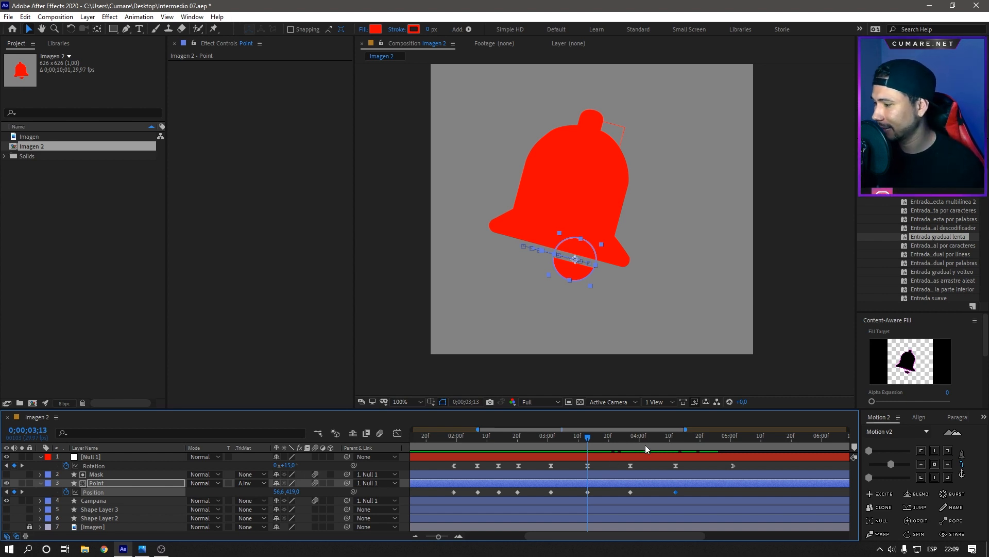
{"action": "left_click_drag", "start_coordinate": [593, 436], "coordinate": [680, 457]}
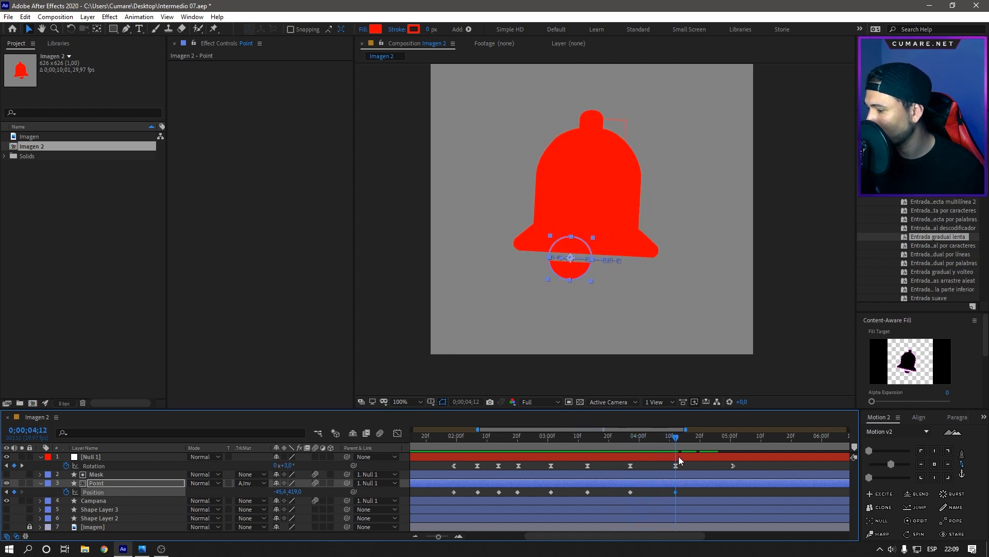
{"action": "left_click_drag", "start_coordinate": [281, 492], "coordinate": [319, 491]}
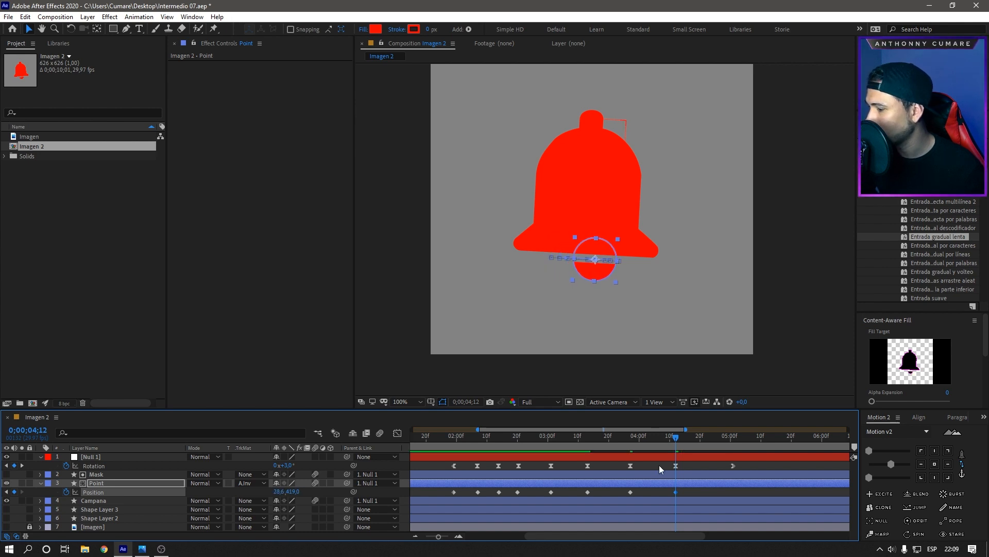
- Keyframe the Point layer's X position at 0 at 0;00;05;01, where the bell comes to rest
{"action": "left_click", "coordinate": [733, 440]}
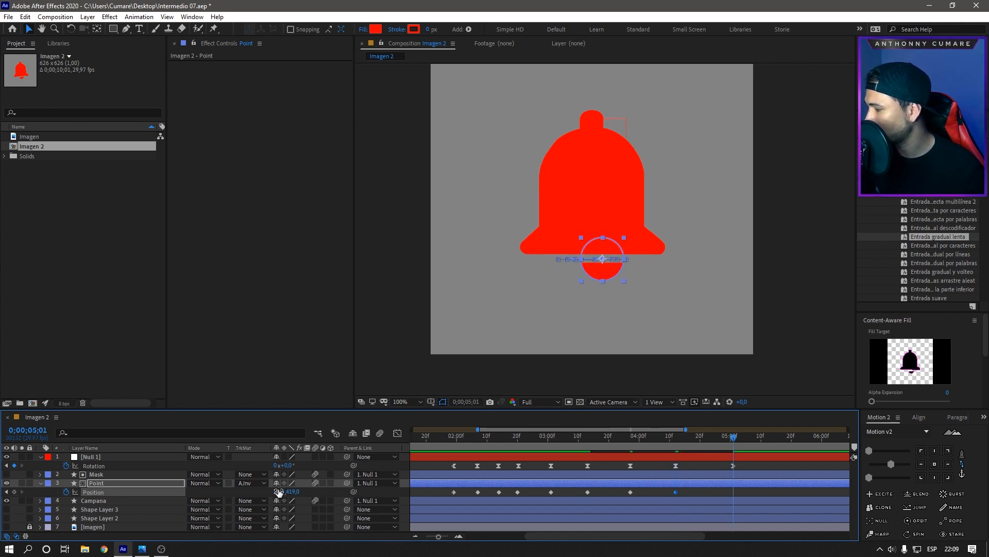
{"action": "left_click", "coordinate": [279, 491]}
{"action": "type", "text": "0"}
{"action": "key", "text": "Return"}
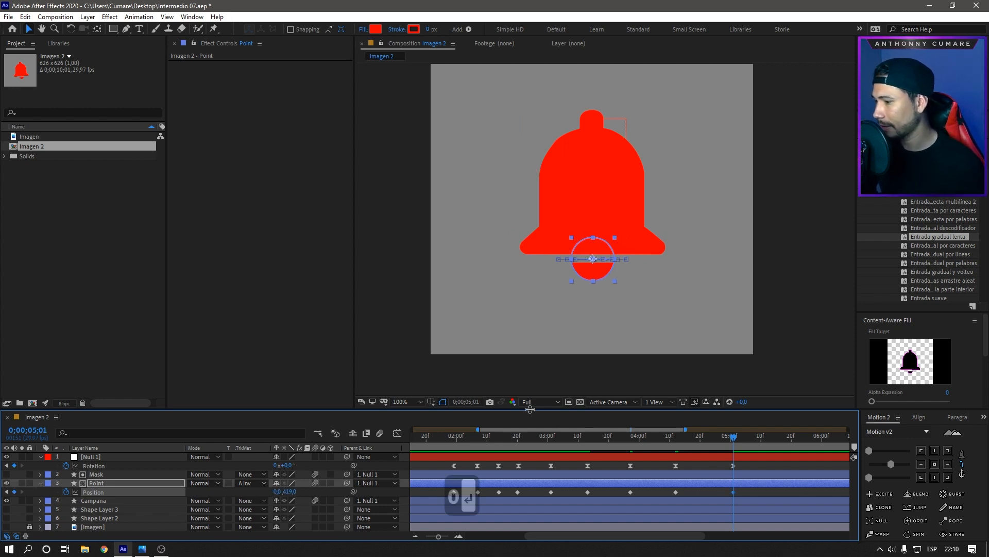
- Display the Point layer's Position curve in the graph editor and select all of its keyframes
{"action": "left_click_drag", "start_coordinate": [732, 442], "coordinate": [437, 453]}
{"action": "left_click_drag", "start_coordinate": [783, 494], "coordinate": [433, 490]}
{"action": "left_click", "coordinate": [397, 433]}
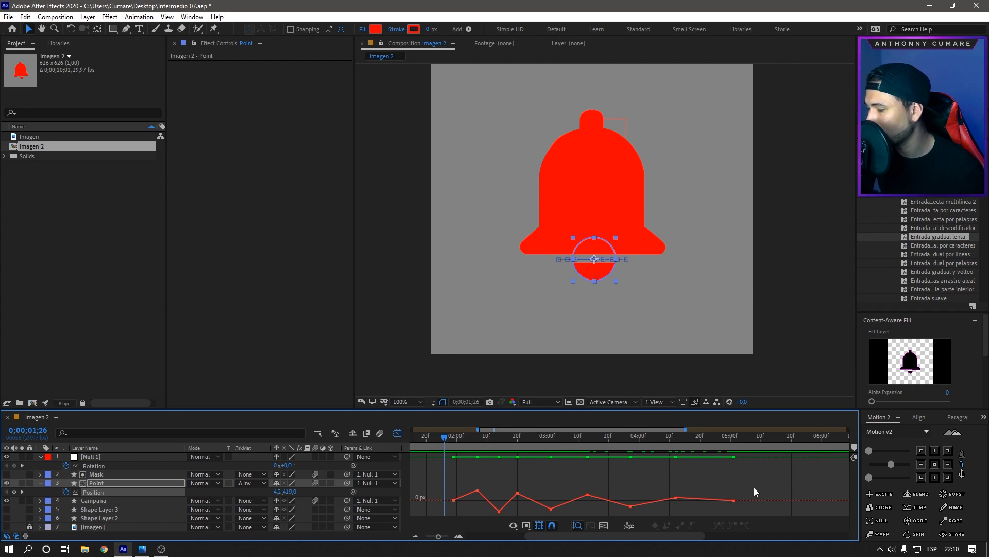
{"action": "left_click_drag", "start_coordinate": [771, 487], "coordinate": [427, 502]}
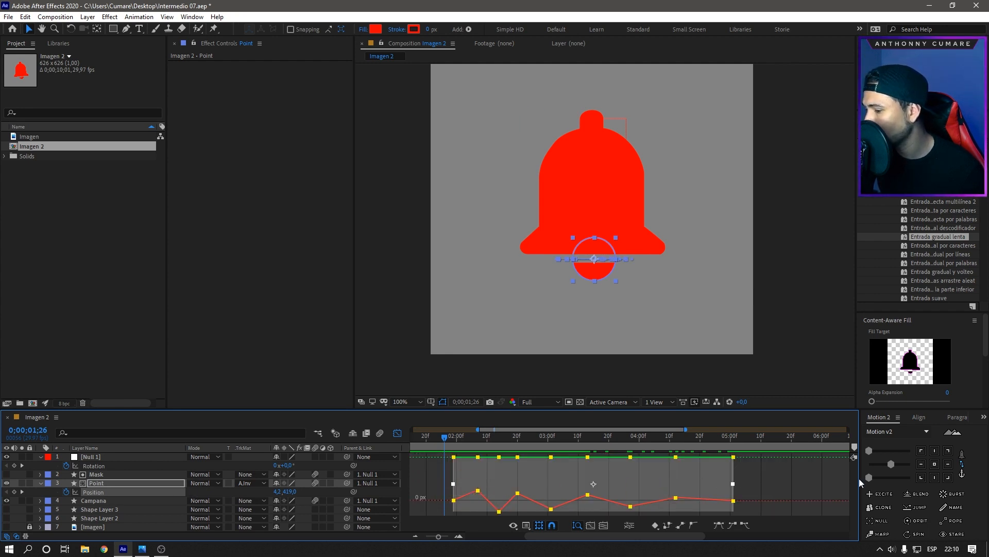
- Try easing all the selected Position keyframes of the Point layer with Motion 2
{"action": "left_click_drag", "start_coordinate": [891, 463], "coordinate": [893, 462]}
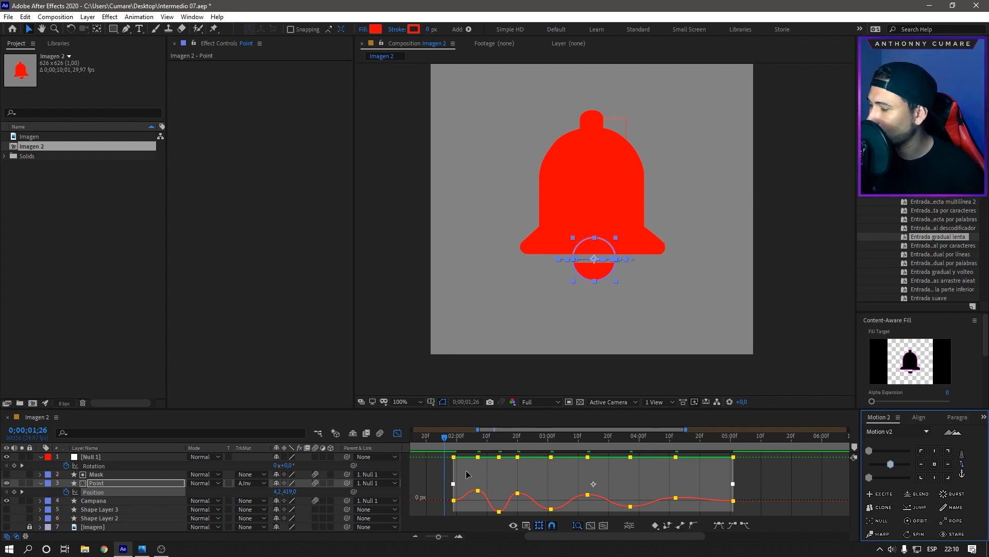
{"action": "key", "text": "ctrl+z"}
{"action": "key", "text": "ctrl+z"}
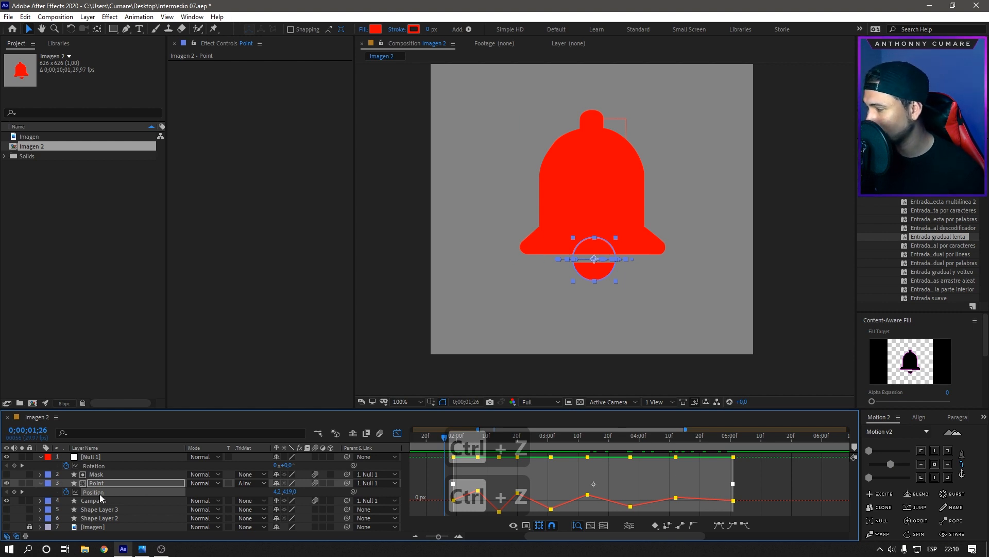
- Separate the Point layer's Position into individual X and Y dimensions
{"action": "left_click", "coordinate": [630, 526]}
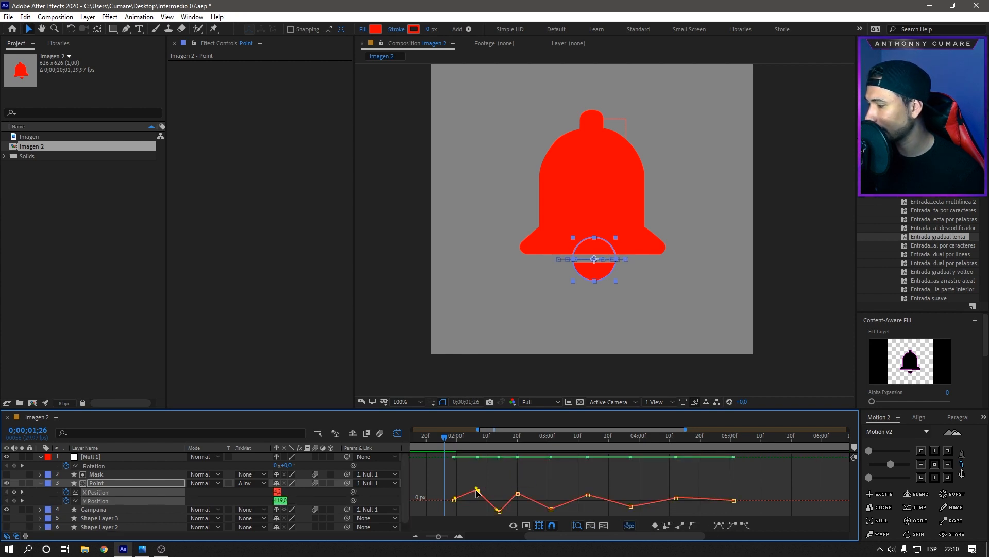
- Try smoothing the first three swing peaks of the Point layer's X Position curve by adjusting their keyframe handles individually
{"action": "left_click", "coordinate": [477, 489]}
{"action": "left_click_drag", "start_coordinate": [468, 490], "coordinate": [485, 514]}
{"action": "left_click", "coordinate": [499, 511]}
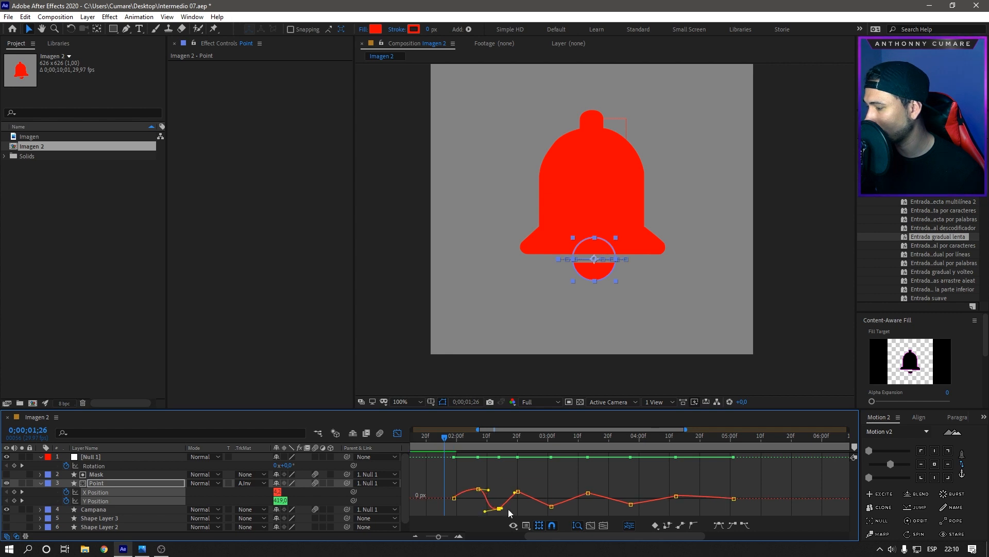
{"action": "left_click", "coordinate": [517, 492]}
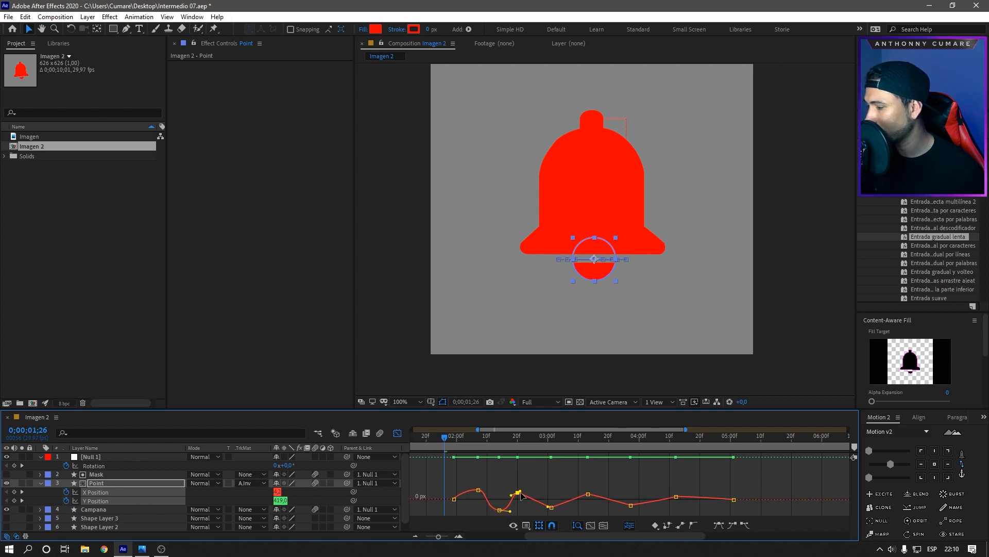
{"action": "left_click_drag", "start_coordinate": [520, 491], "coordinate": [504, 493]}
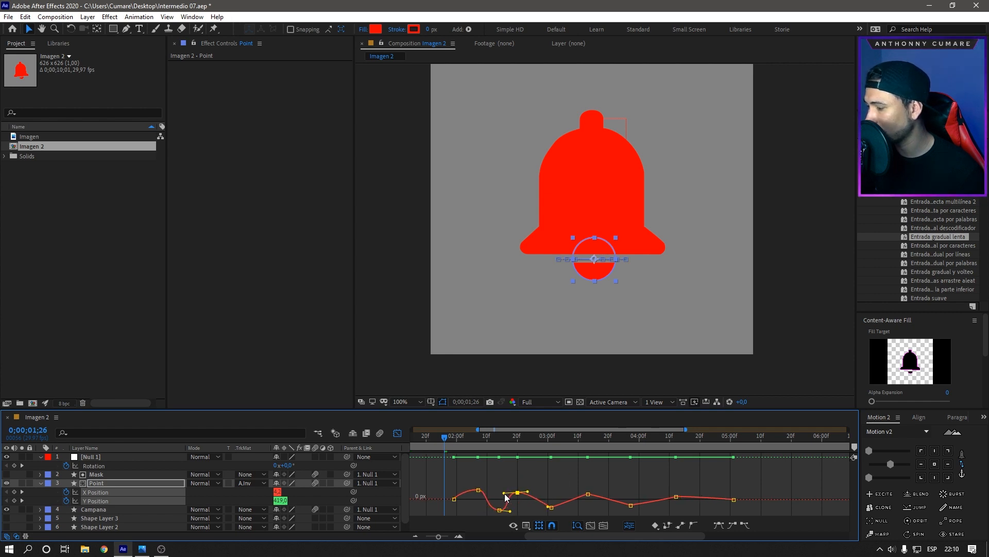
- Undo the manual curve adjustments and the separation of the Point layer's Position dimensions
{"action": "key", "text": "ctrl+z"}
{"action": "key", "text": "ctrl+z"}
{"action": "key", "text": "ctrl+z"}
{"action": "key", "text": "ctrl+z"}
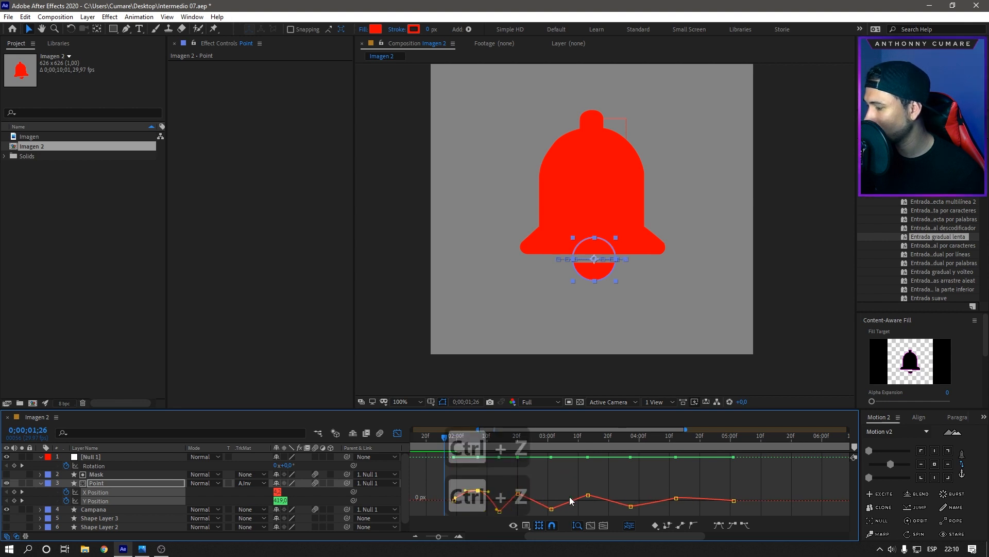
{"action": "key", "text": "ctrl+z"}
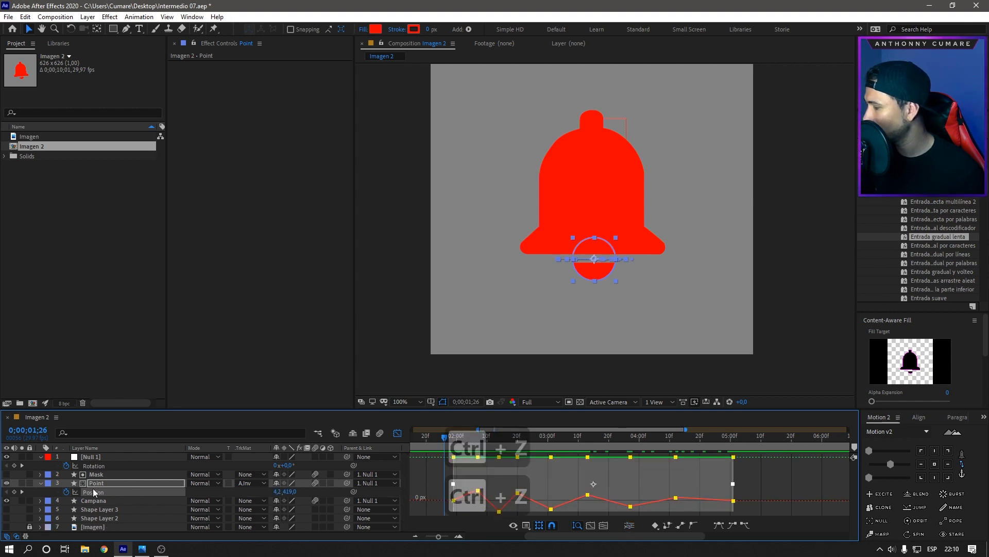
- Ease all the Point layer's Position keyframes with Motion 2 and close the graph editor
{"action": "left_click_drag", "start_coordinate": [887, 465], "coordinate": [894, 464]}
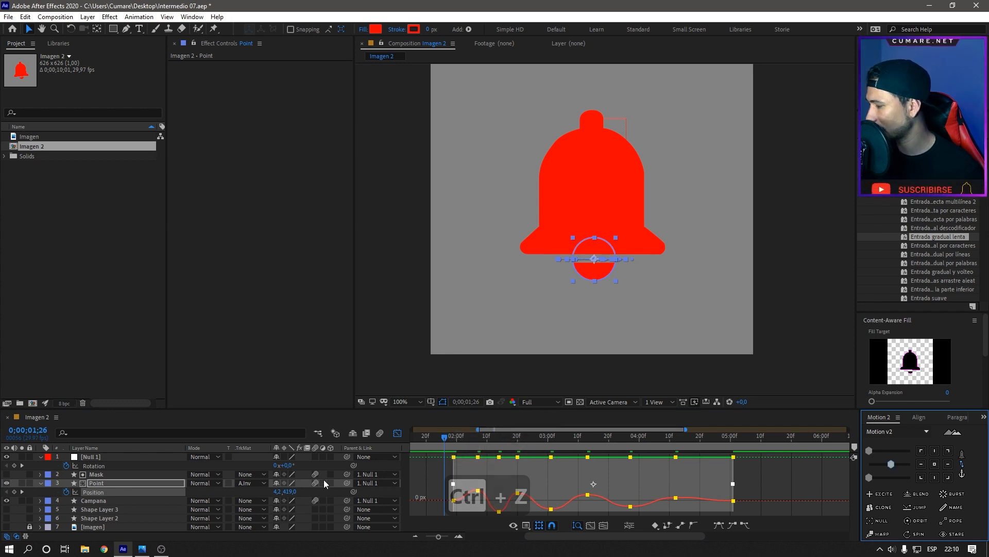
{"action": "left_click", "coordinate": [397, 432]}
- Extend the work area over the whole composition and preview the bell and clapper animation
{"action": "left_click_drag", "start_coordinate": [446, 444], "coordinate": [412, 429]}
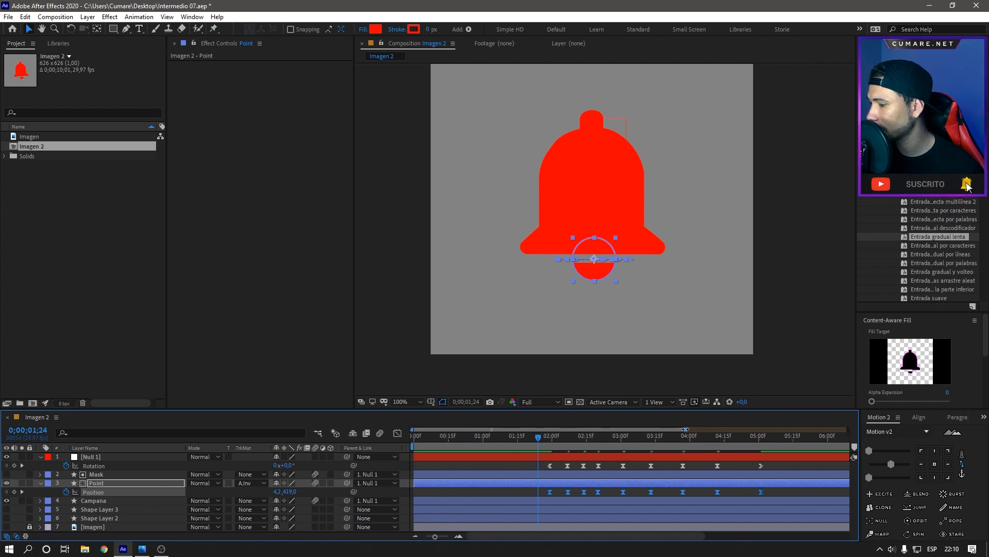
{"action": "left_click_drag", "start_coordinate": [685, 428], "coordinate": [847, 429]}
{"action": "key", "text": "space"}
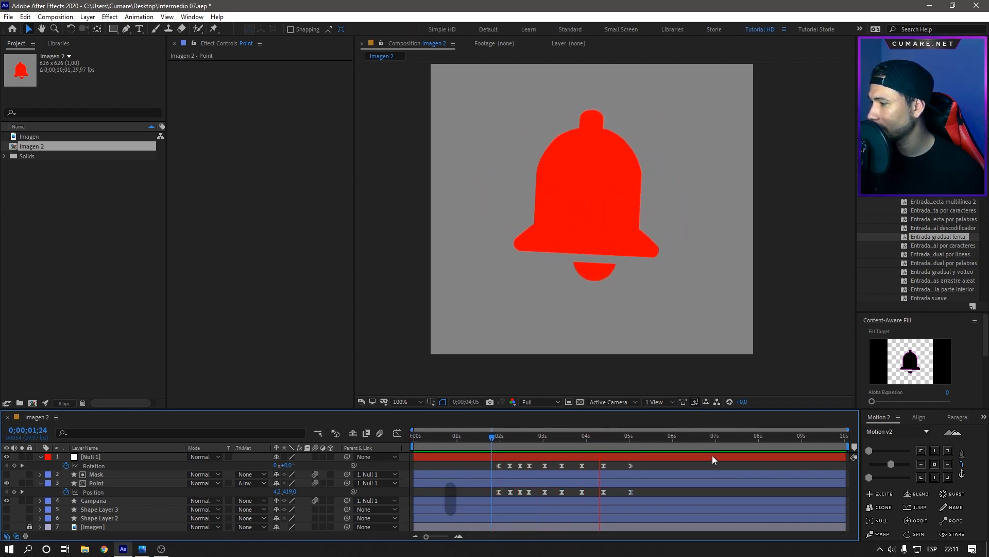
{"action": "key", "text": "space"}
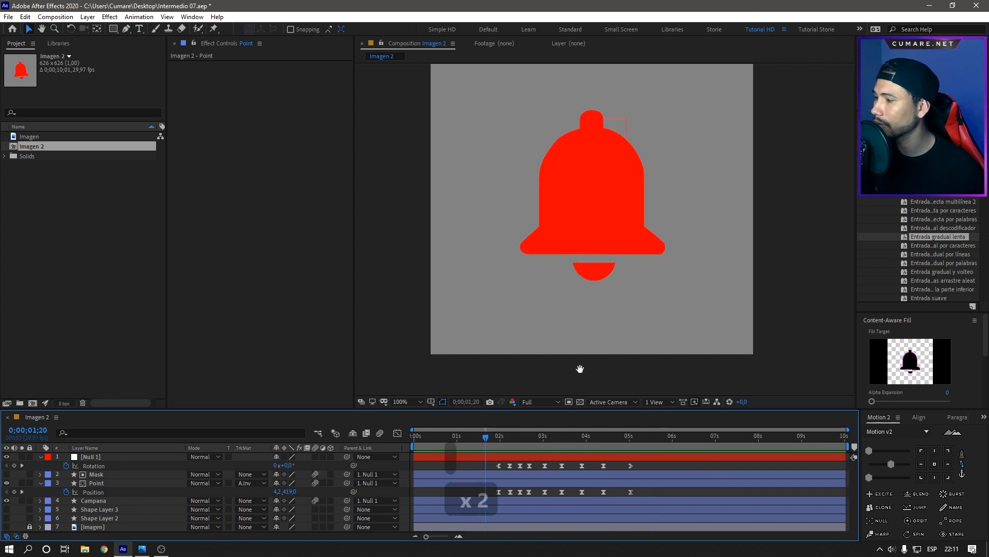
{"action": "key", "text": "space"}
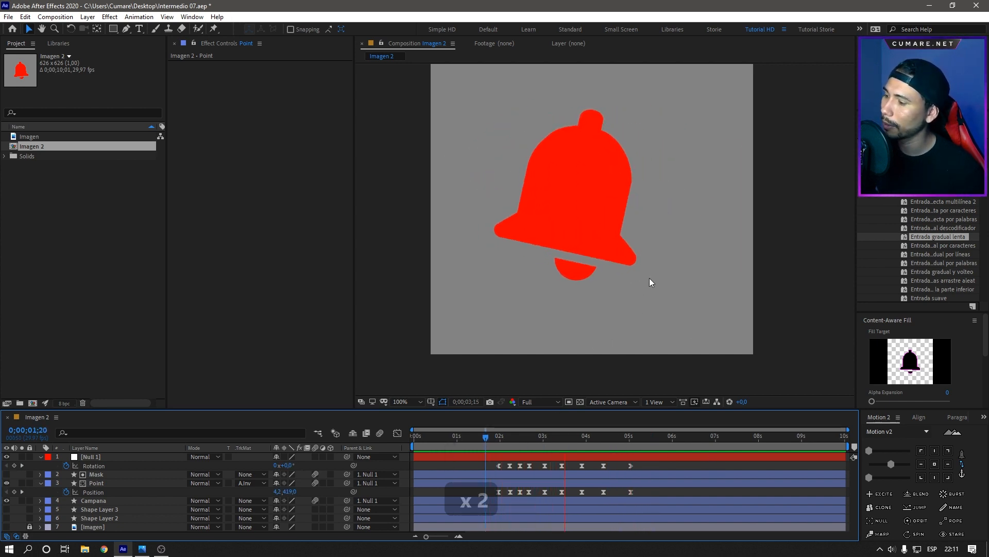
{"action": "key", "text": "space"}
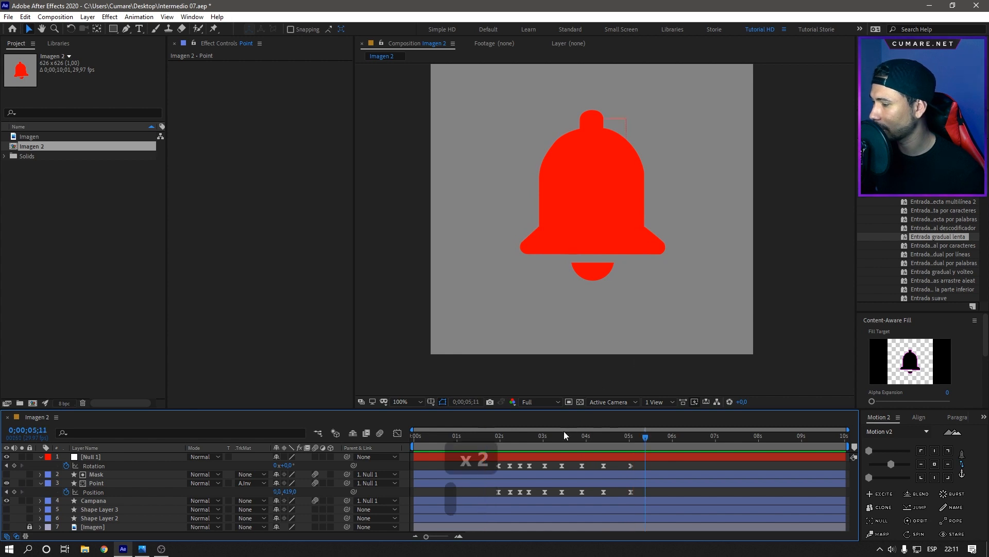
{"action": "key", "text": "comma"}
{"action": "key", "text": "Home"}
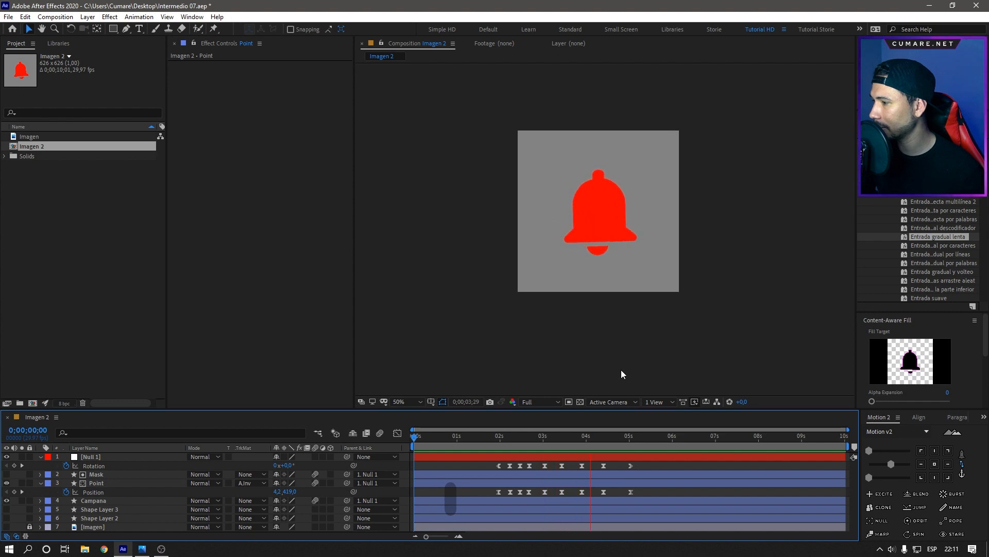
{"action": "key", "text": "space"}
- Compress the last five Rotation and Position keyframes in time, shift them earlier to end shortly after 4 seconds, and preview the swing
{"action": "left_click_drag", "start_coordinate": [648, 493], "coordinate": [543, 463]}
{"action": "left_click_drag", "start_coordinate": [632, 493], "coordinate": [603, 494]}
{"action": "left_click_drag", "start_coordinate": [545, 466], "coordinate": [538, 468]}
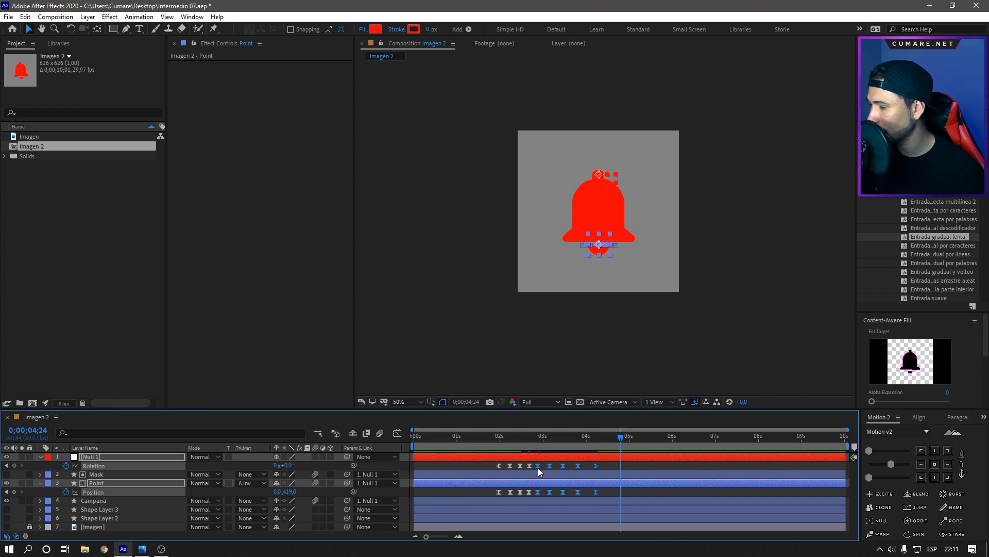
{"action": "left_click", "coordinate": [485, 438]}
{"action": "key", "text": "space"}
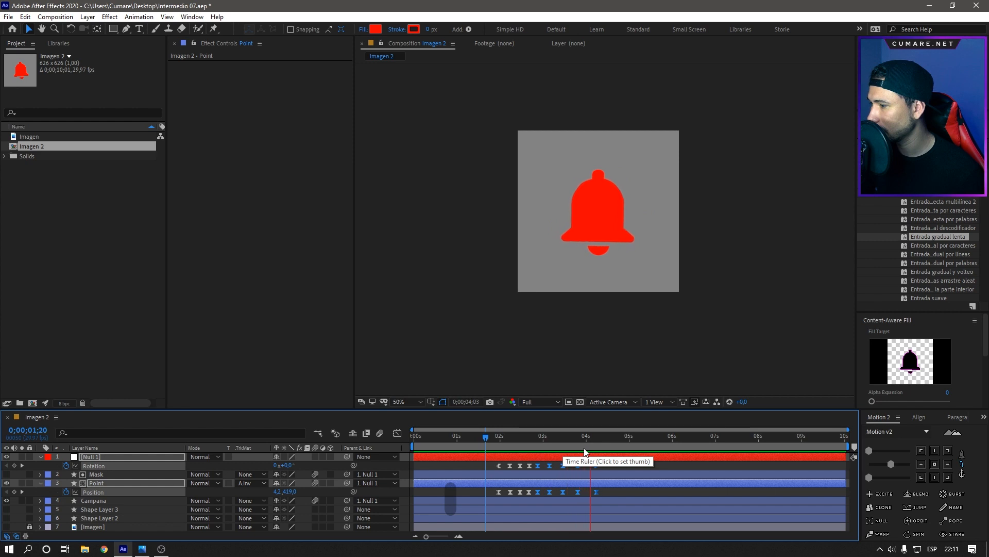
{"action": "key", "text": "space"}
- Stretch the Point layer's last four Position keyframes so the clapper's final keyframe falls at 0;00;04;14, and preview the motion
{"action": "mouse_move", "coordinate": [610, 490]}
{"action": "left_mouse_down"}
{"action": "mouse_move", "coordinate": [547, 496]}
{"action": "mouse_move", "coordinate": [606, 492]}
{"action": "left_mouse_up"}
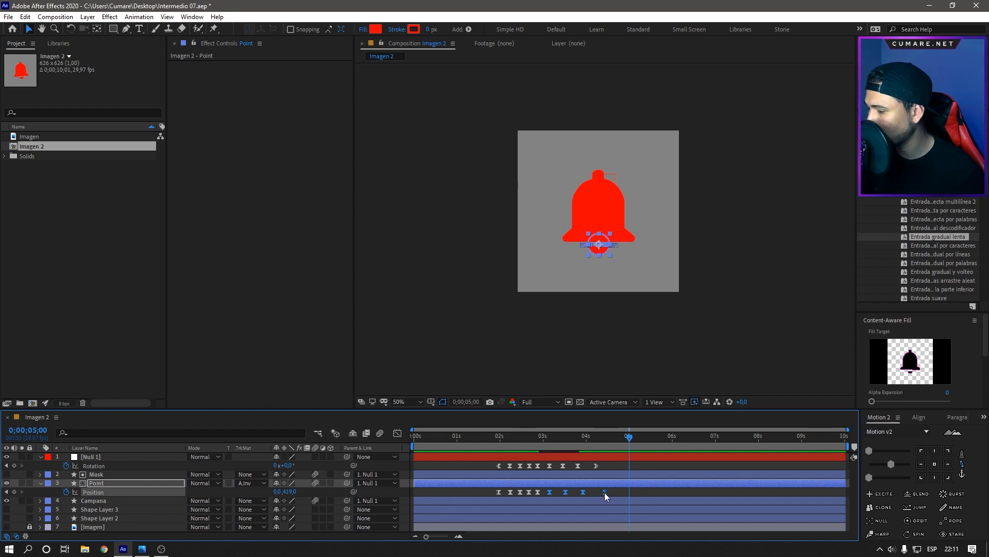
{"action": "left_click", "coordinate": [522, 443]}
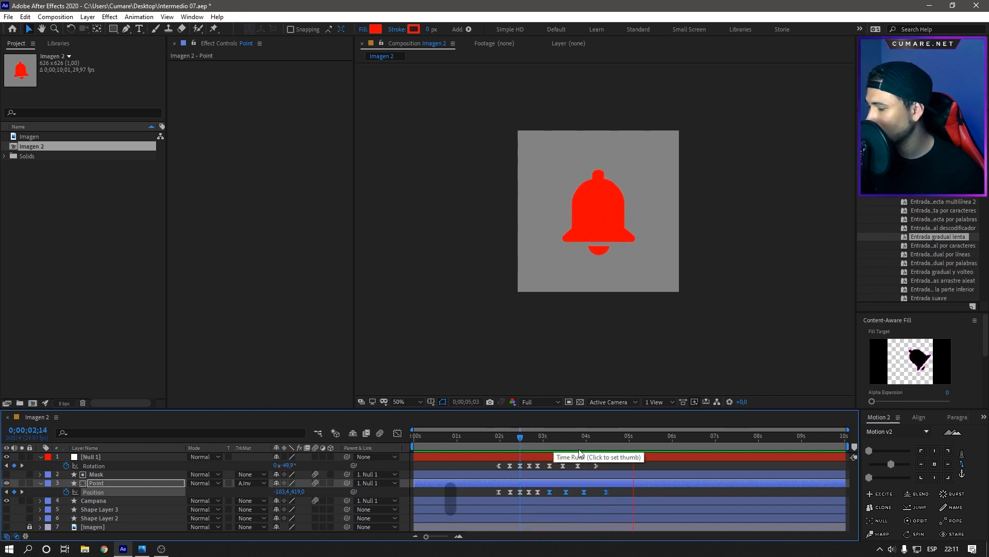
{"action": "key", "text": "space"}
{"action": "left_click", "coordinate": [627, 493]}
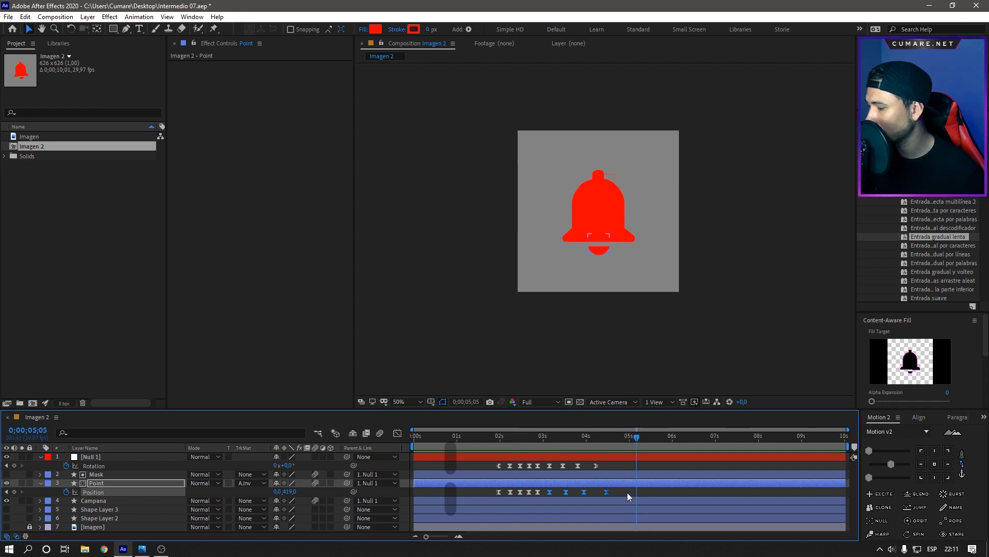
- Play back the bell's swing from just before 2 seconds to check the clapper's timing against the bell's rotation
{"action": "left_click", "coordinate": [489, 446]}
{"action": "key", "text": "space"}
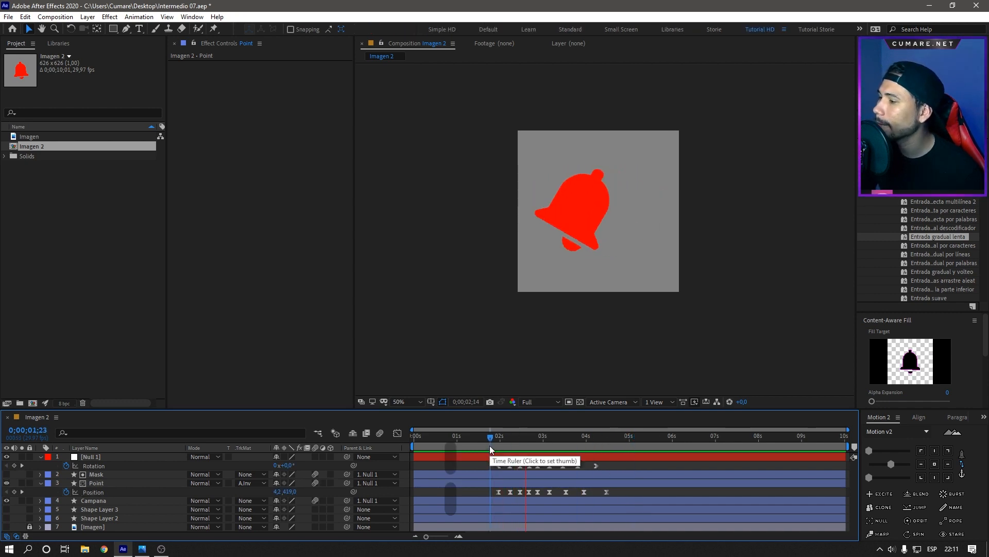
{"action": "key", "text": "space"}
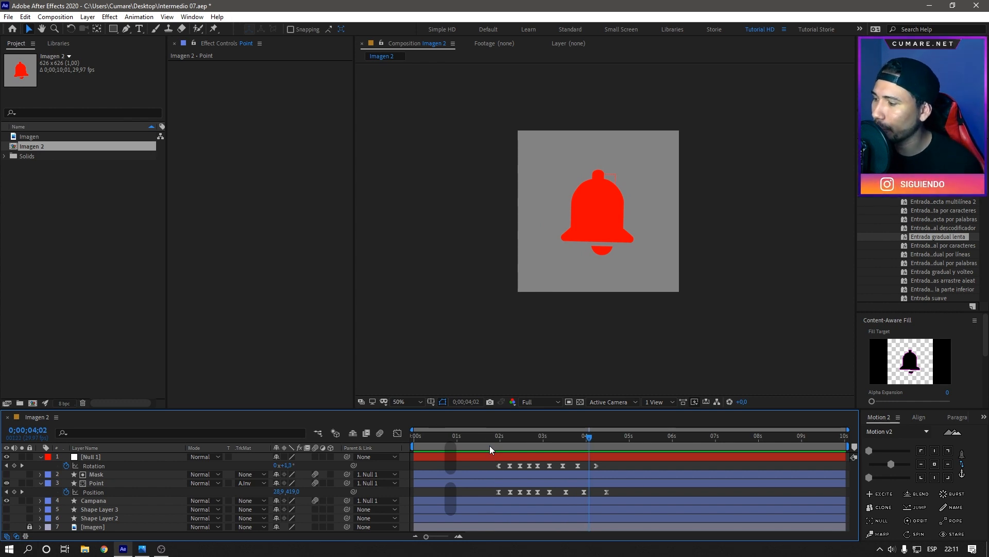
{"action": "left_click", "coordinate": [117, 457]}
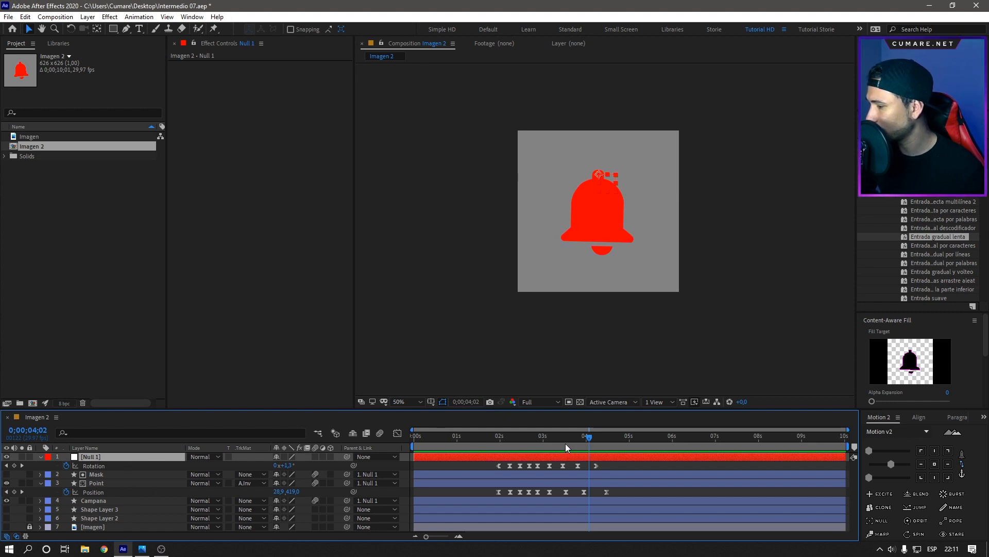
{"action": "left_click_drag", "start_coordinate": [565, 443], "coordinate": [493, 447]}
{"action": "key", "text": "space"}
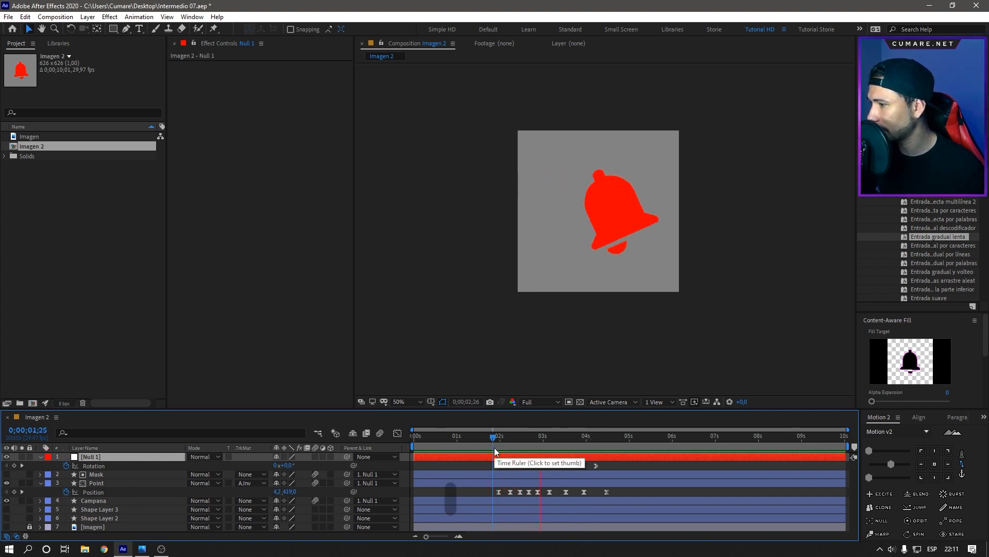
{"action": "key", "text": "space"}
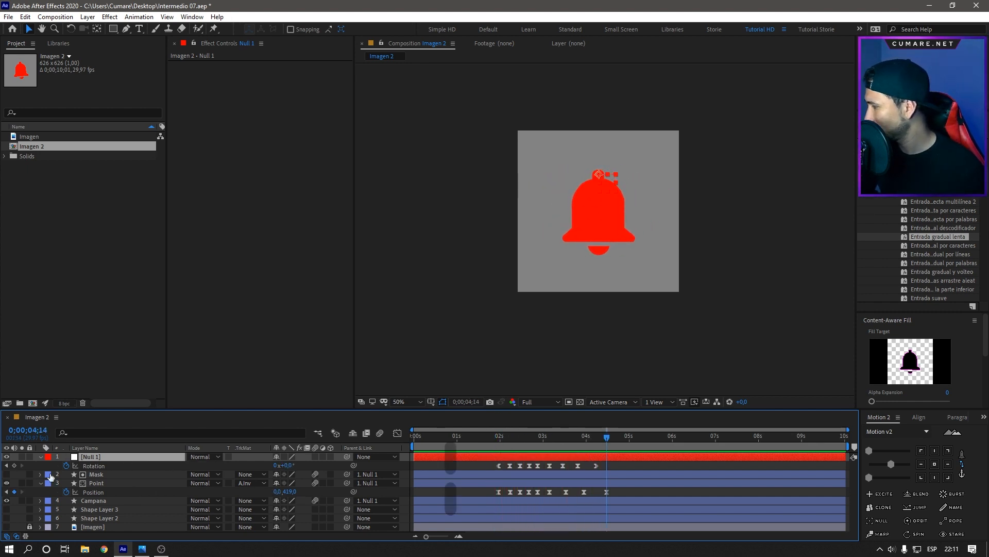
- Collapse the animated properties of the Null 1 and Point layers and show the Imagen reference layer
{"action": "left_click", "coordinate": [40, 457]}
{"action": "left_click", "coordinate": [40, 475]}
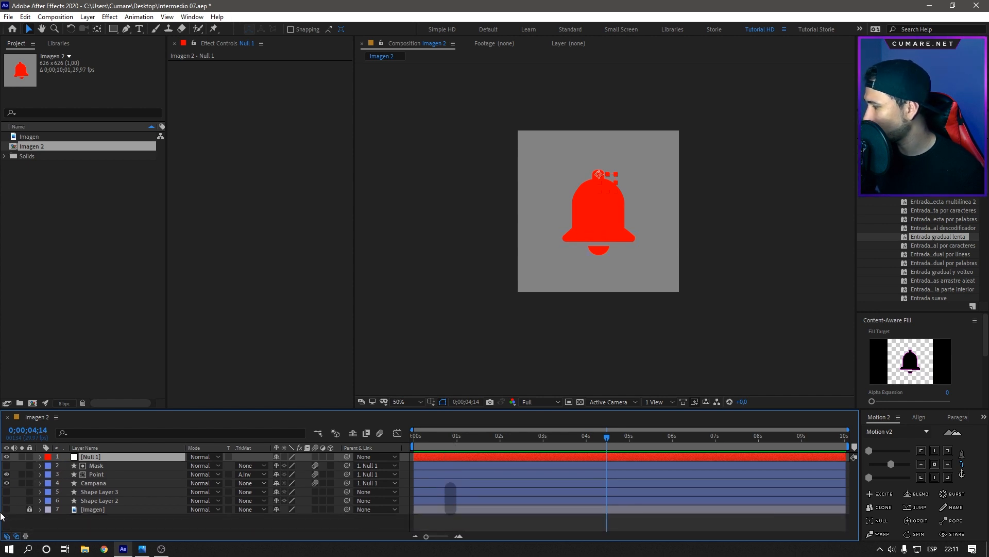
{"action": "left_click", "coordinate": [6, 509]}
- Draw a red circle with the Ellipse tool over the reference's upper notification badge, matching the badge's size, with no layer selected
{"action": "scroll", "coordinate": [648, 230], "scroll_direction": "up", "scroll_amount": 4}
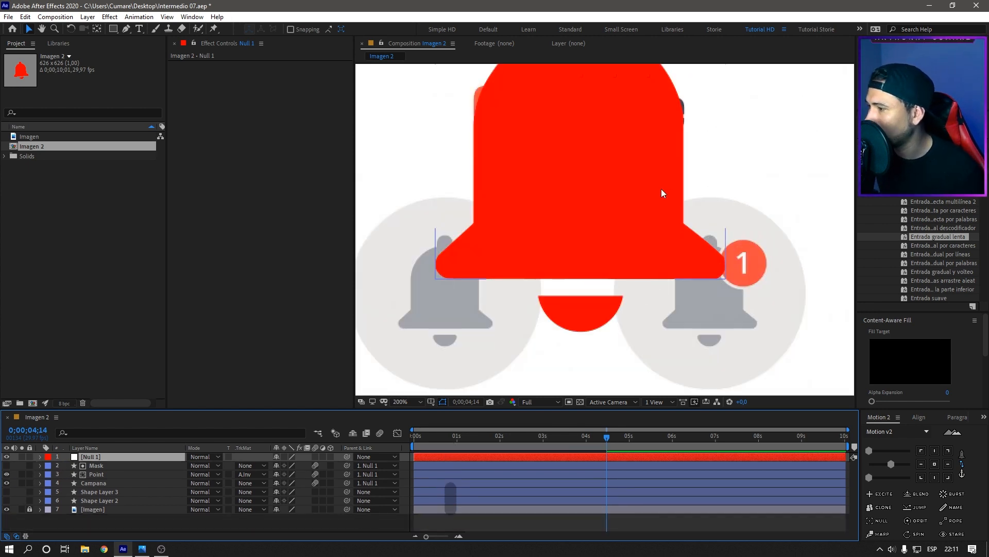
{"action": "left_click_drag", "start_coordinate": [660, 188], "coordinate": [514, 339]}
{"action": "key", "text": "v"}
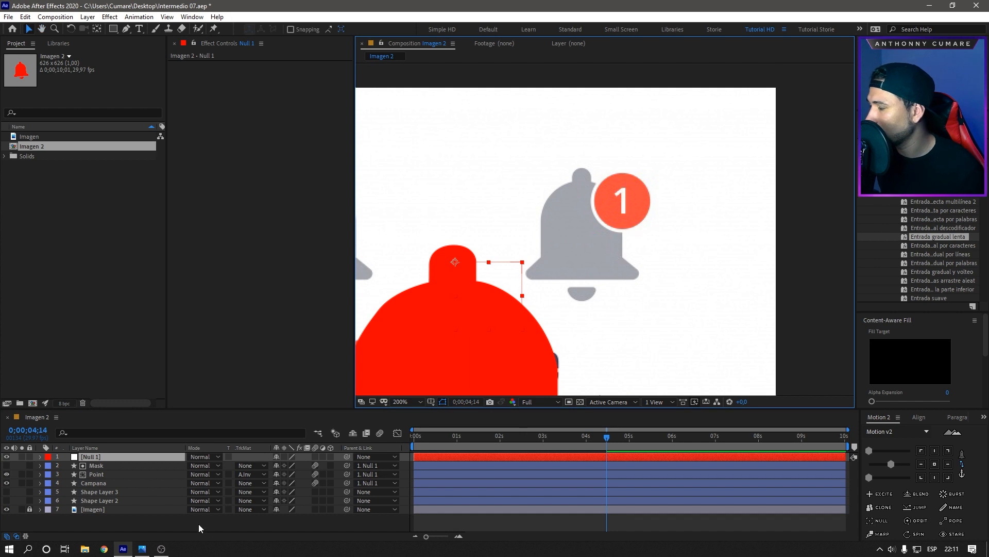
{"action": "left_click", "coordinate": [208, 527]}
{"action": "left_click", "coordinate": [111, 28]}
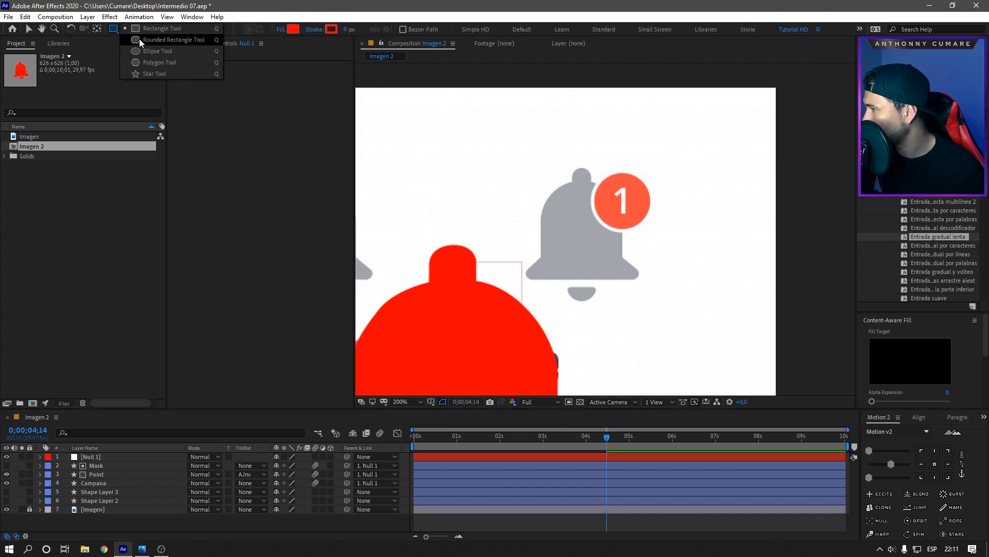
{"action": "left_click", "coordinate": [151, 52]}
{"action": "scroll", "coordinate": [613, 207], "scroll_direction": "up", "scroll_amount": 2}
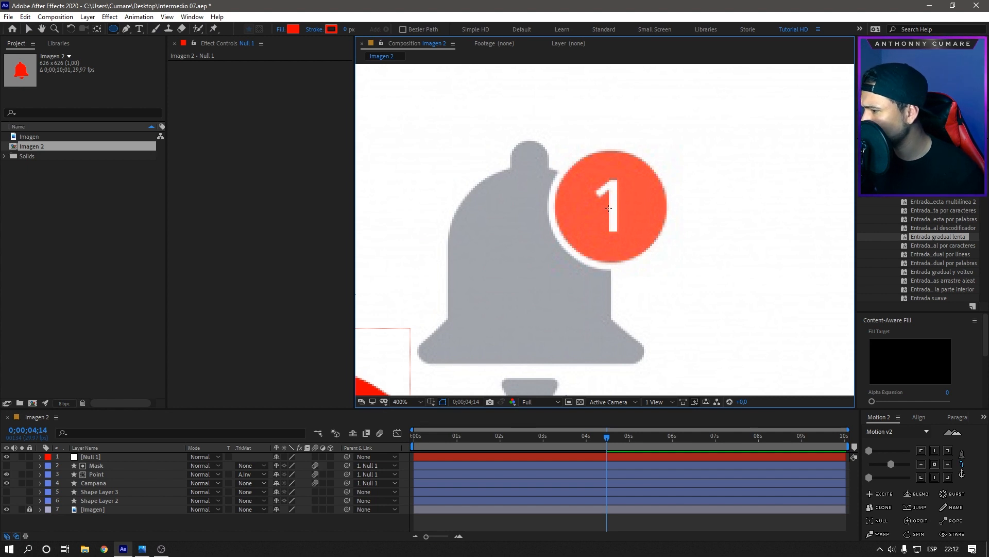
{"action": "left_click_drag", "start_coordinate": [608, 208], "coordinate": [663, 240]}
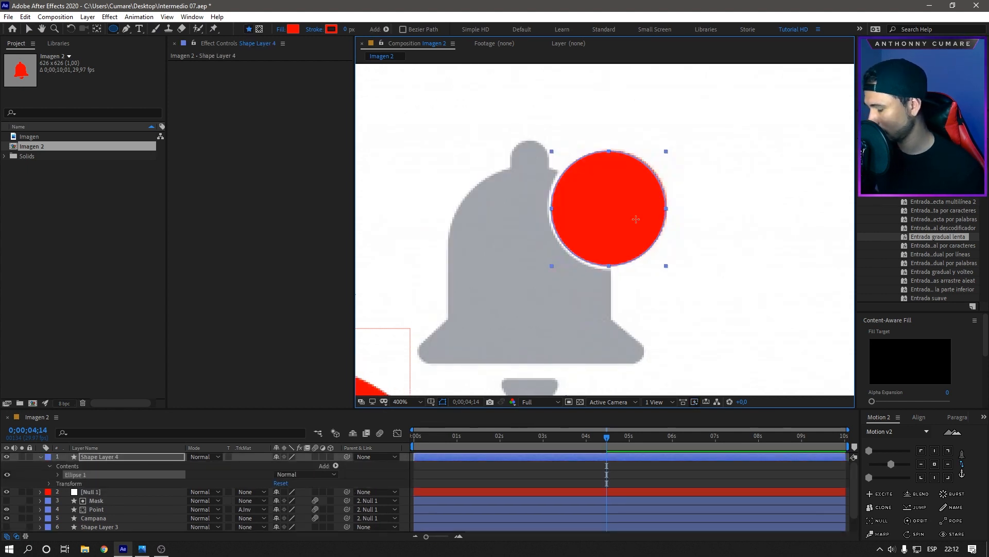
- Move the red circle off the reference badge and place it just below it, over the gray bell's lower corner
{"action": "key", "text": "v"}
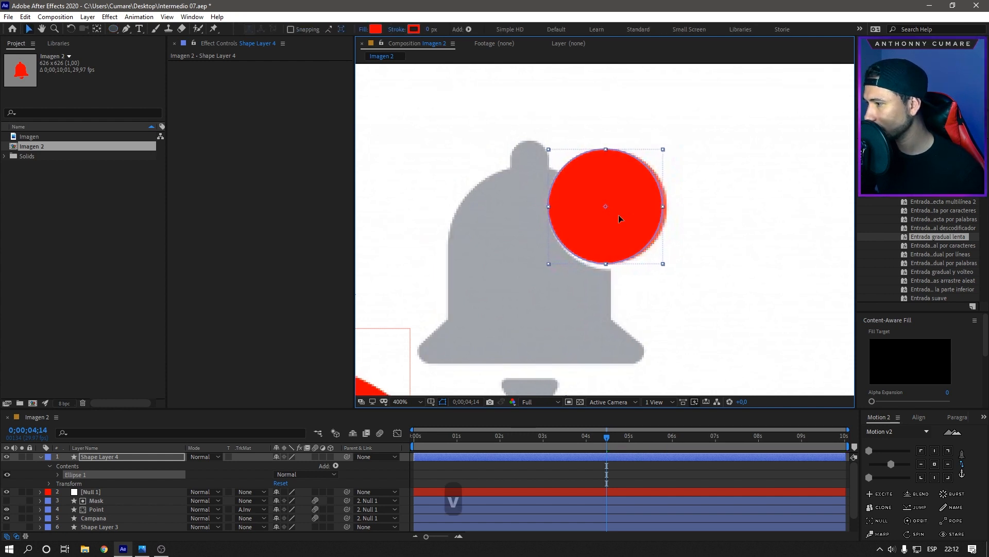
{"action": "left_click_drag", "start_coordinate": [611, 213], "coordinate": [631, 300]}
{"action": "scroll", "coordinate": [642, 247], "scroll_direction": "down", "scroll_amount": 4}
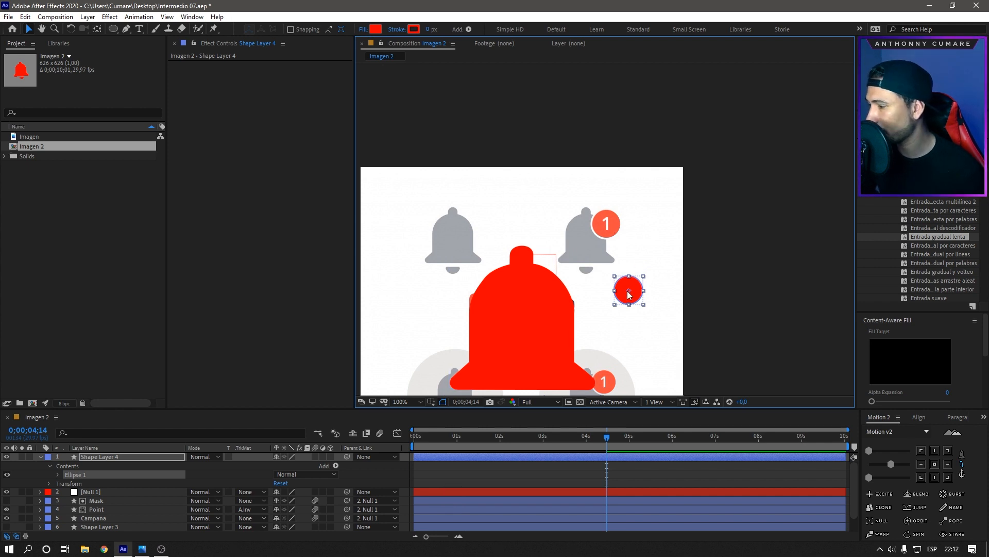
{"action": "left_click_drag", "start_coordinate": [626, 282], "coordinate": [611, 246]}
{"action": "scroll", "coordinate": [612, 247], "scroll_direction": "up", "scroll_amount": 1}
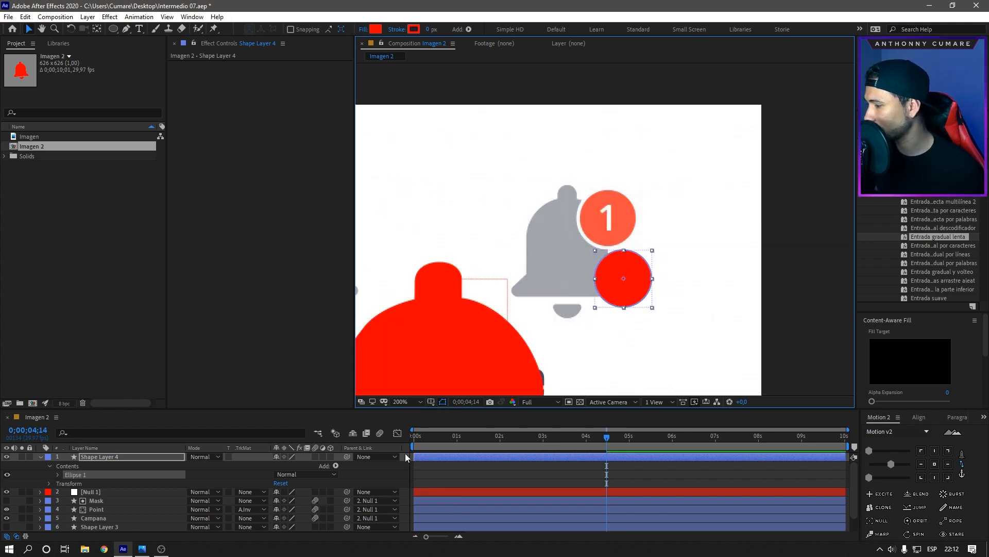
- Create a text layer reading "1" and reduce its font size to suit the notification badge
{"action": "left_click", "coordinate": [397, 469]}
{"action": "right_click", "coordinate": [397, 469]}
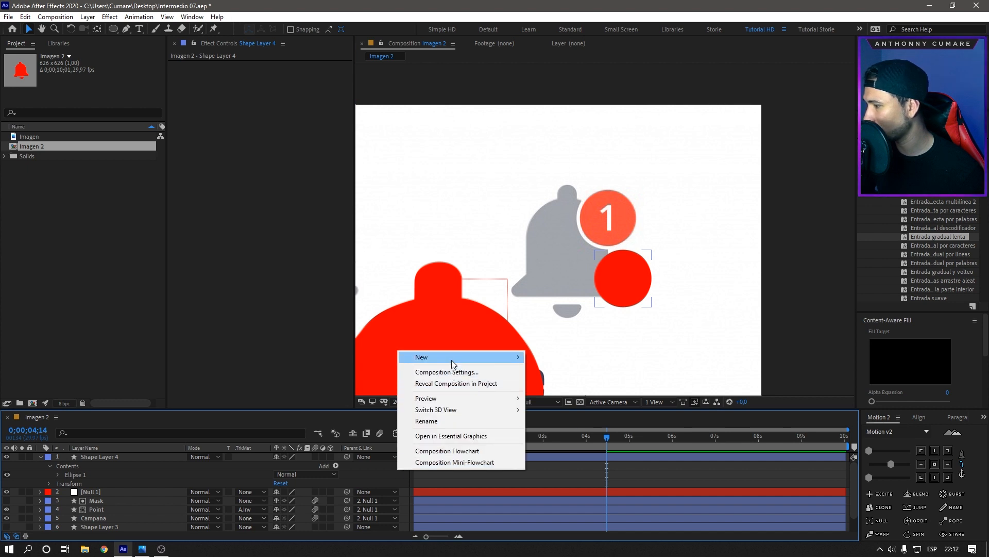
{"action": "mouse_move", "coordinate": [464, 356]}
{"action": "left_click", "coordinate": [545, 370]}
{"action": "type", "text": "1"}
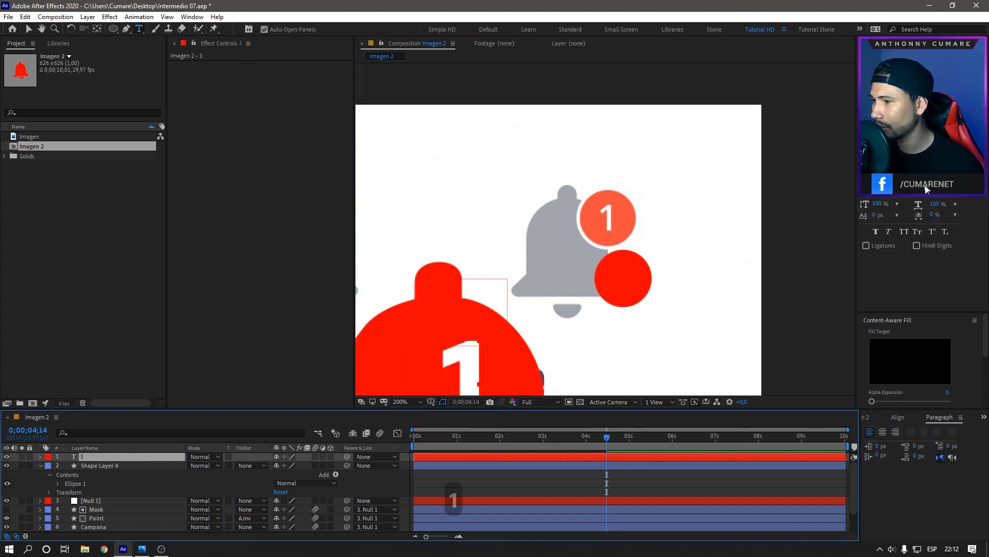
{"action": "left_click_drag", "start_coordinate": [877, 176], "coordinate": [834, 176]}
- Place the "1" text on the red circle beneath the reference badge
{"action": "scroll", "coordinate": [698, 212], "scroll_direction": "down", "scroll_amount": 1}
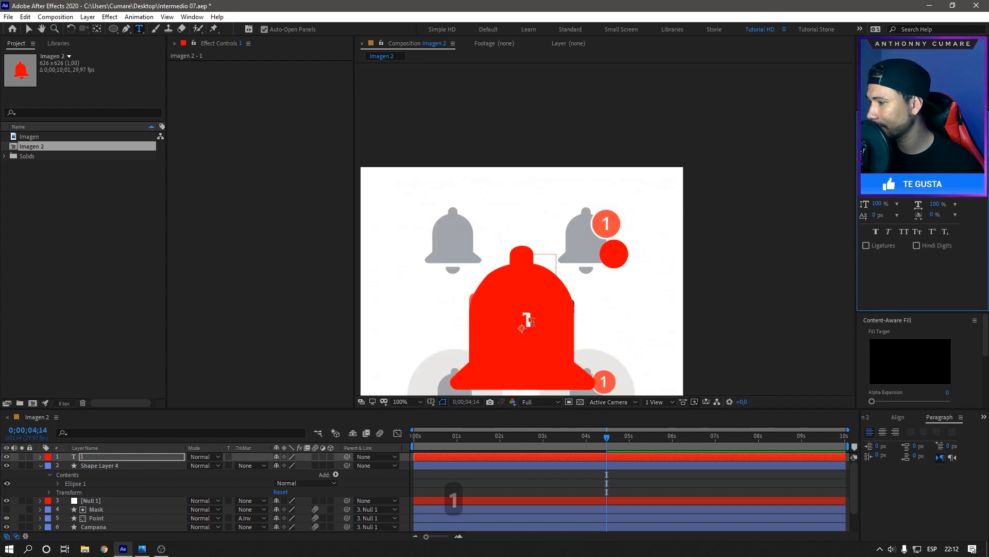
{"action": "key", "text": "v"}
{"action": "left_click_drag", "start_coordinate": [528, 324], "coordinate": [618, 256]}
{"action": "scroll", "coordinate": [614, 254], "scroll_direction": "up", "scroll_amount": 4}
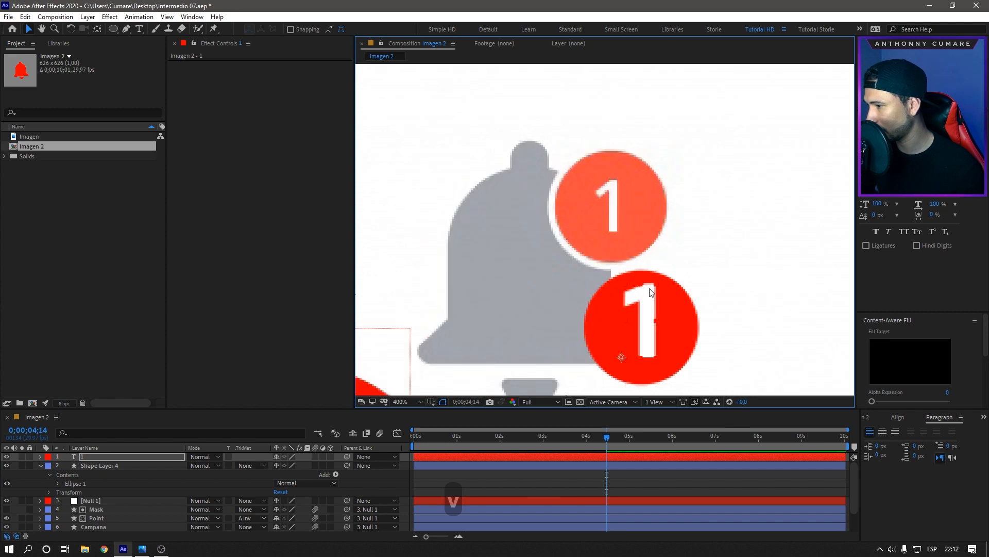
- Try a thinner font style for the "1" text and shift it upward within the red circle
{"action": "scroll", "coordinate": [639, 261], "scroll_direction": "down", "scroll_amount": 1}
{"action": "left_click_drag", "start_coordinate": [641, 263], "coordinate": [643, 265]}
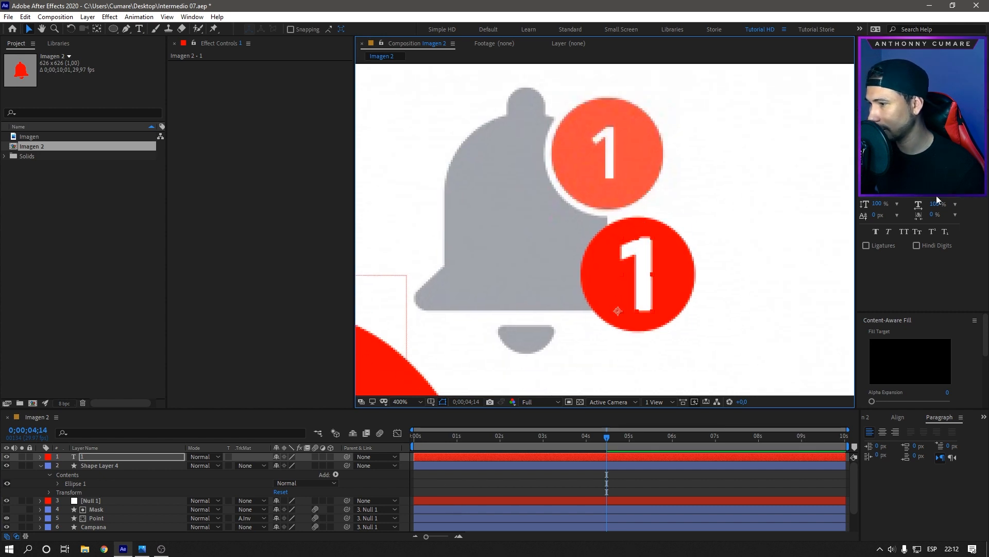
{"action": "left_click", "coordinate": [936, 146]}
{"action": "left_click", "coordinate": [901, 165]}
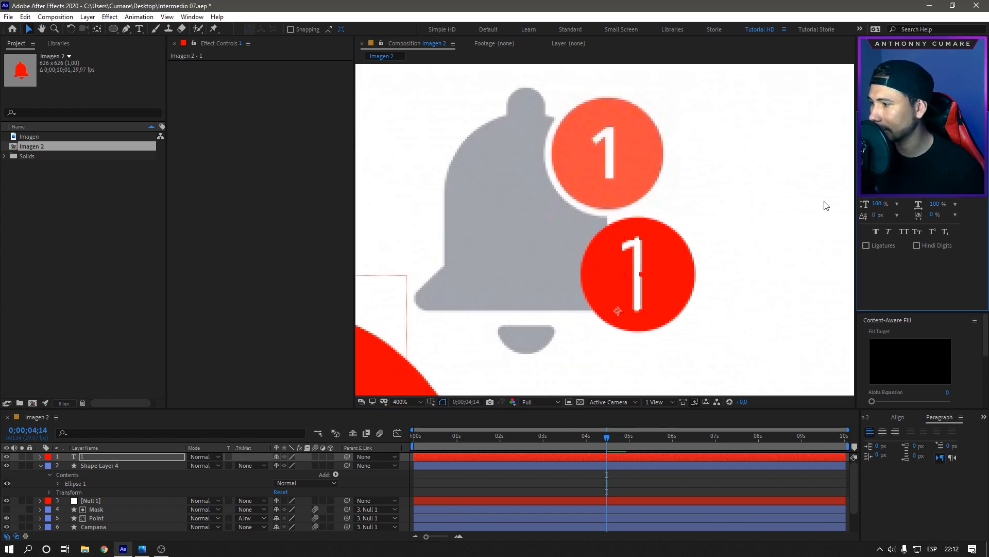
{"action": "left_click", "coordinate": [734, 243]}
{"action": "mouse_move", "coordinate": [638, 282]}
{"action": "left_mouse_down"}
{"action": "mouse_move", "coordinate": [626, 172]}
{"action": "mouse_move", "coordinate": [612, 167]}
{"action": "mouse_move", "coordinate": [638, 273]}
{"action": "left_mouse_up"}
- Set the "1" text's font style to Bold and reposition it near the middle of the red circle
{"action": "left_click", "coordinate": [936, 146]}
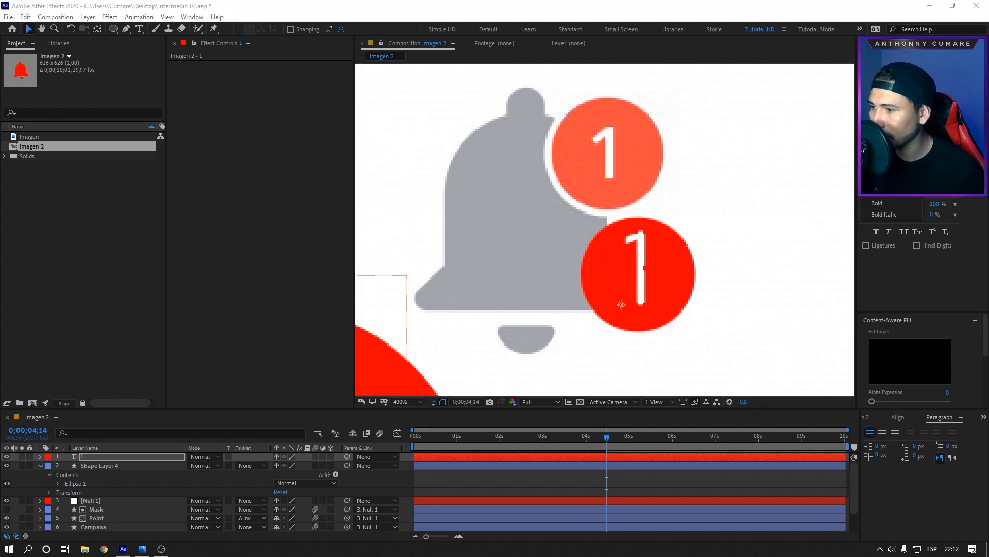
{"action": "left_click", "coordinate": [877, 203]}
{"action": "left_click_drag", "start_coordinate": [647, 274], "coordinate": [639, 281]}
{"action": "key", "text": "Down"}
{"action": "key", "text": "Down"}
{"action": "key", "text": "Down"}
{"action": "key", "text": "Down"}
{"action": "key", "text": "Down"}
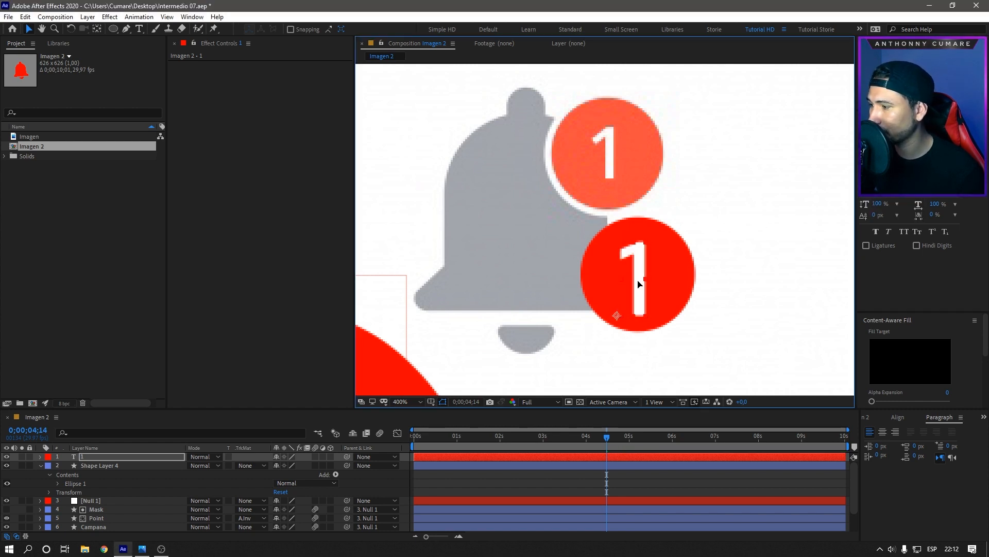
- Draw a rectangular mask around the "1" on its text layer, leaving a small margin around the digit
{"action": "left_click_drag", "start_coordinate": [112, 28], "coordinate": [142, 32]}
{"action": "left_click_drag", "start_coordinate": [612, 231], "coordinate": [664, 305]}
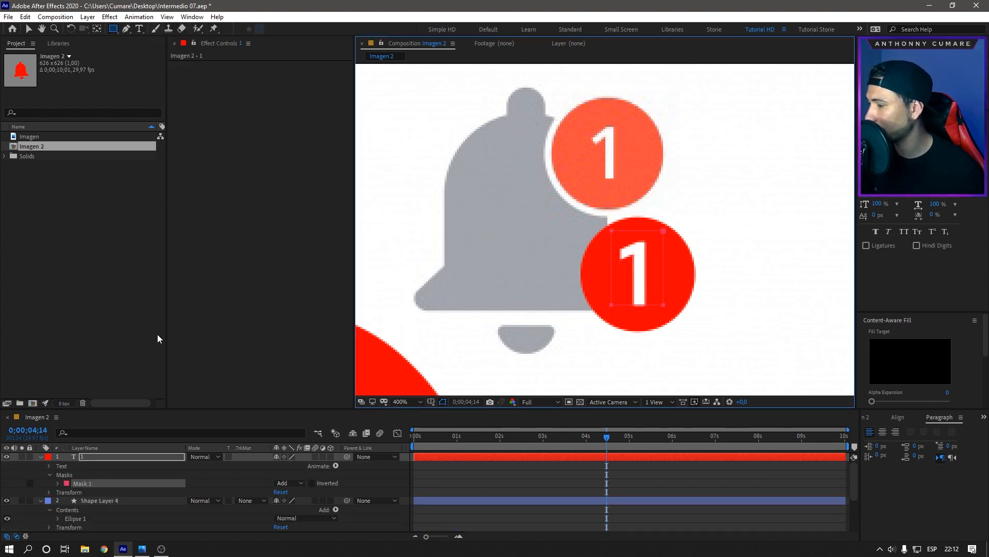
{"action": "left_click", "coordinate": [41, 456]}
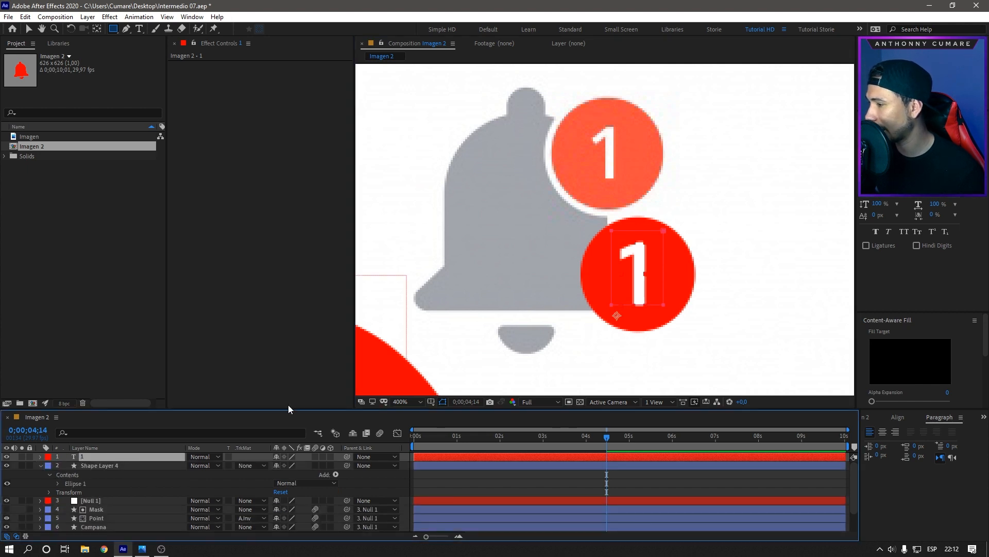
- Center the "1" text layer's anchor point with Motion 2 and nudge the digit within the red circle
{"action": "left_click", "coordinate": [867, 416]}
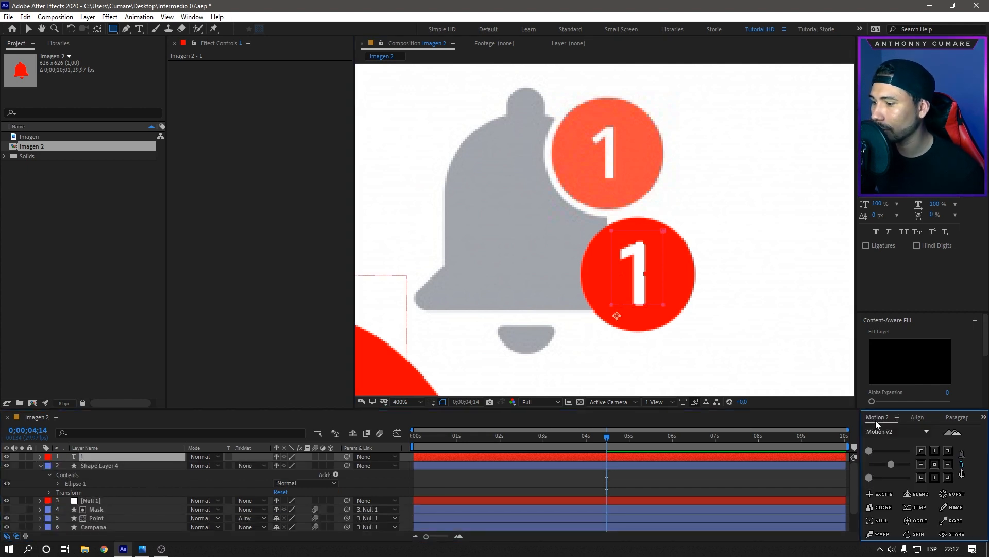
{"action": "left_click", "coordinate": [935, 462]}
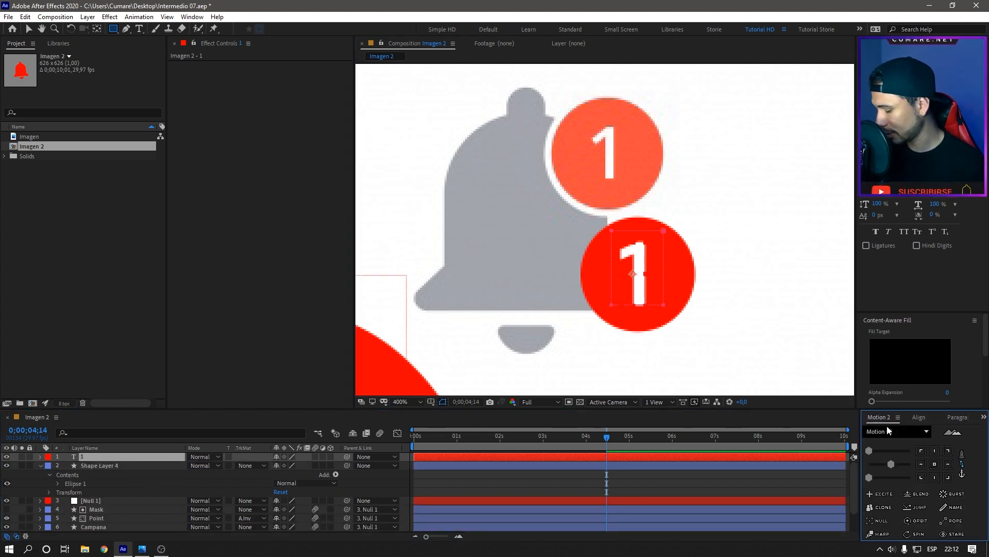
{"action": "key", "text": "v"}
{"action": "left_click_drag", "start_coordinate": [641, 285], "coordinate": [638, 287]}
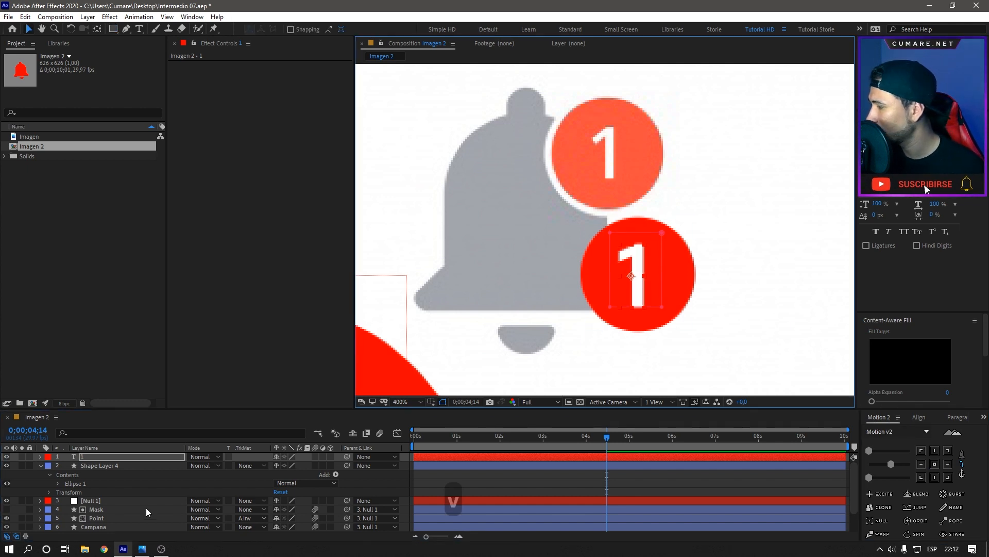
- Align the "1" text and Shape Layer 4 on their horizontal and vertical centers, and nudge the digit slightly left
{"action": "left_click", "coordinate": [91, 466], "text": "ctrl"}
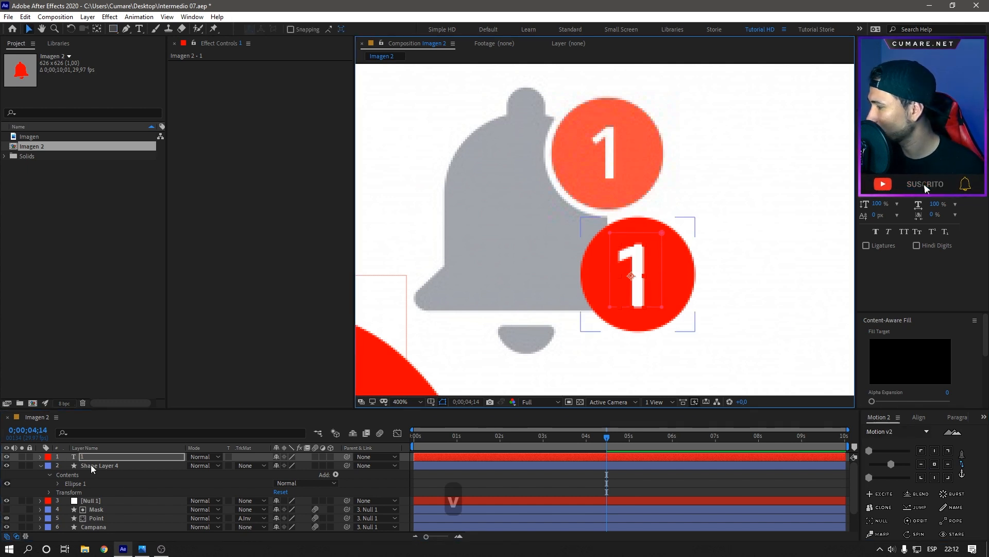
{"action": "left_click", "coordinate": [919, 417]}
{"action": "left_click", "coordinate": [889, 442]}
{"action": "left_click", "coordinate": [942, 442]}
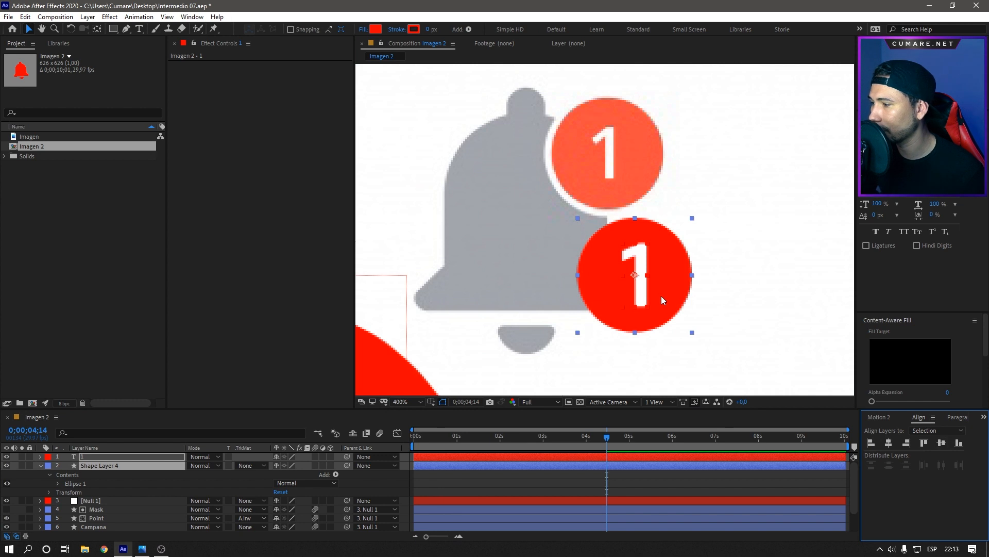
{"action": "left_click", "coordinate": [640, 281]}
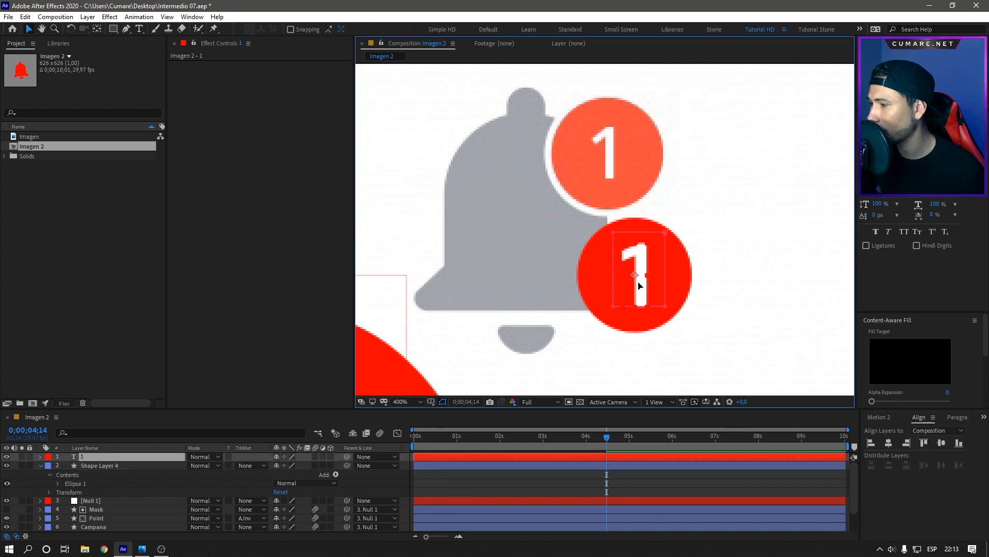
{"action": "left_click_drag", "start_coordinate": [638, 282], "coordinate": [636, 282]}
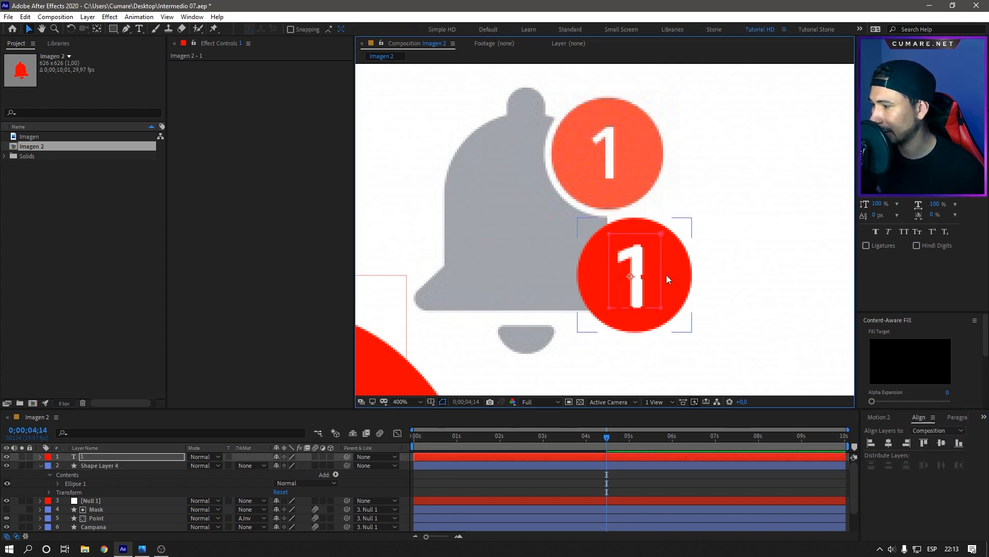
- Parent the "1" text layer to Shape Layer 4, the red circle
{"action": "scroll", "coordinate": [668, 277], "scroll_direction": "down", "scroll_amount": 2}
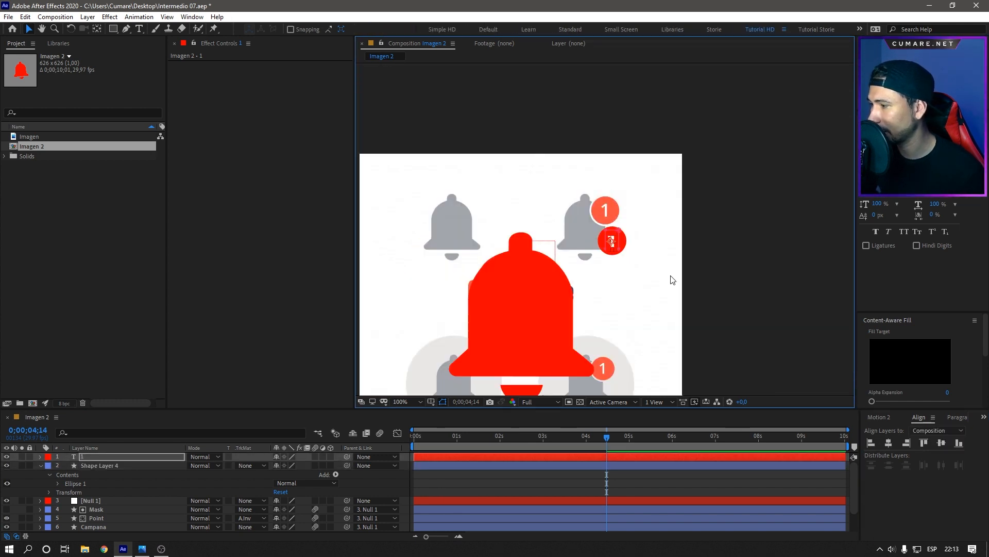
{"action": "left_click", "coordinate": [40, 465]}
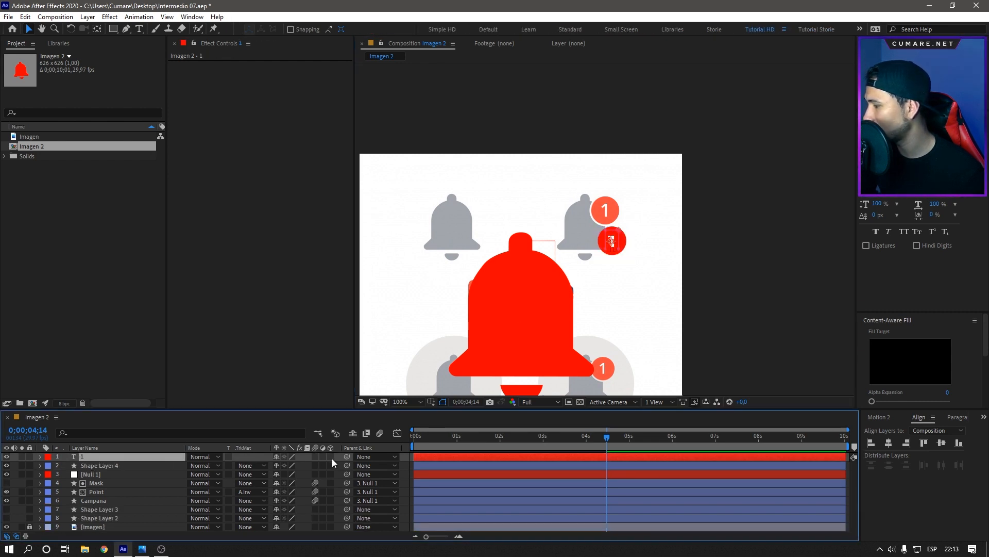
{"action": "left_click_drag", "start_coordinate": [346, 457], "coordinate": [103, 463]}
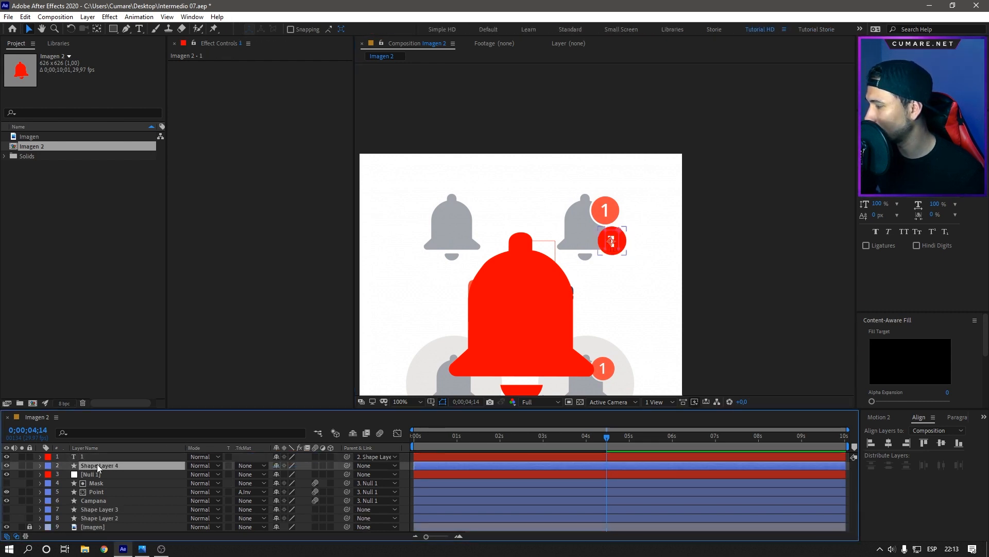
- Rename Shape Layer 4 as "Notif"
{"action": "left_click", "coordinate": [97, 464]}
{"action": "scroll", "coordinate": [571, 266], "scroll_direction": "up", "scroll_amount": 2}
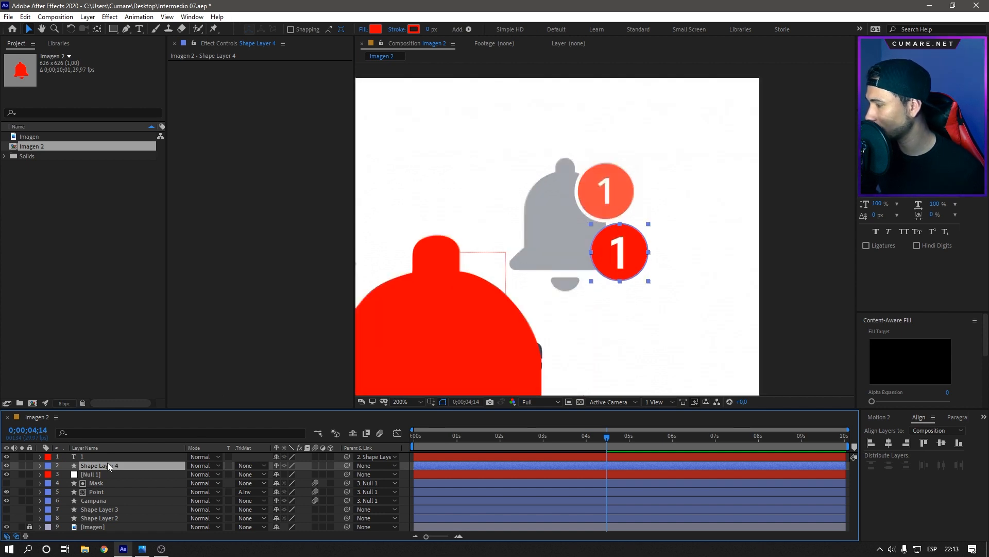
{"action": "key", "text": "Return"}
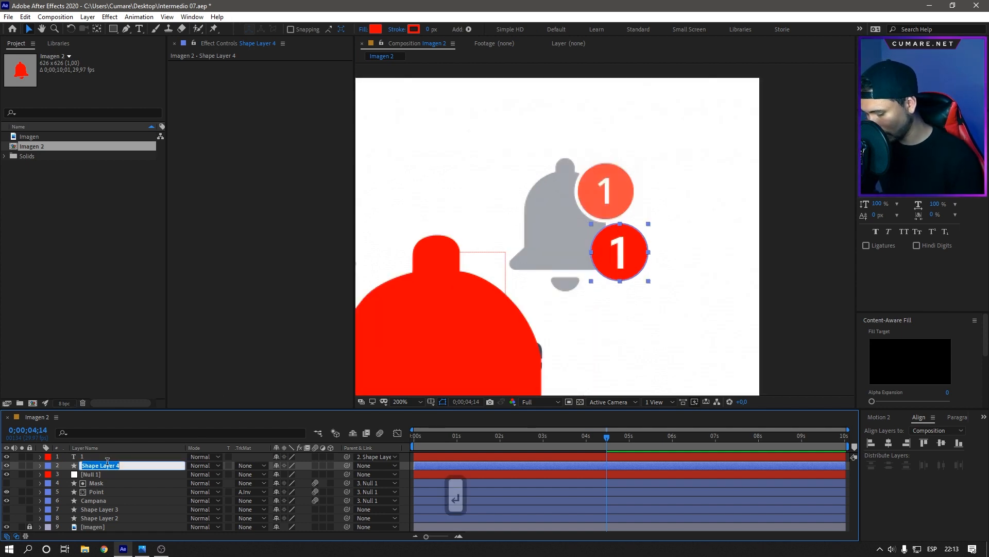
{"action": "type", "text": "Notif"}
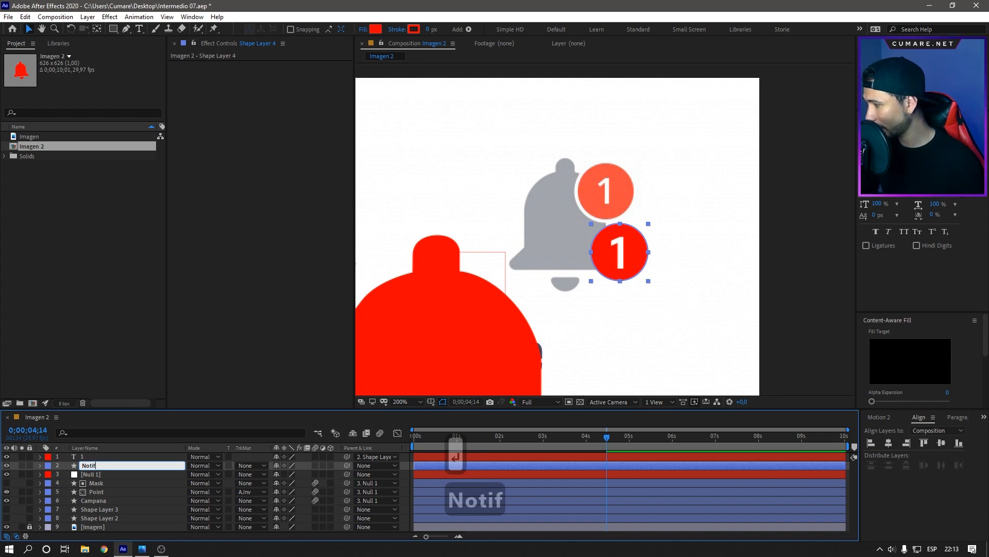
{"action": "left_click", "coordinate": [92, 472]}
{"action": "left_click", "coordinate": [91, 460]}
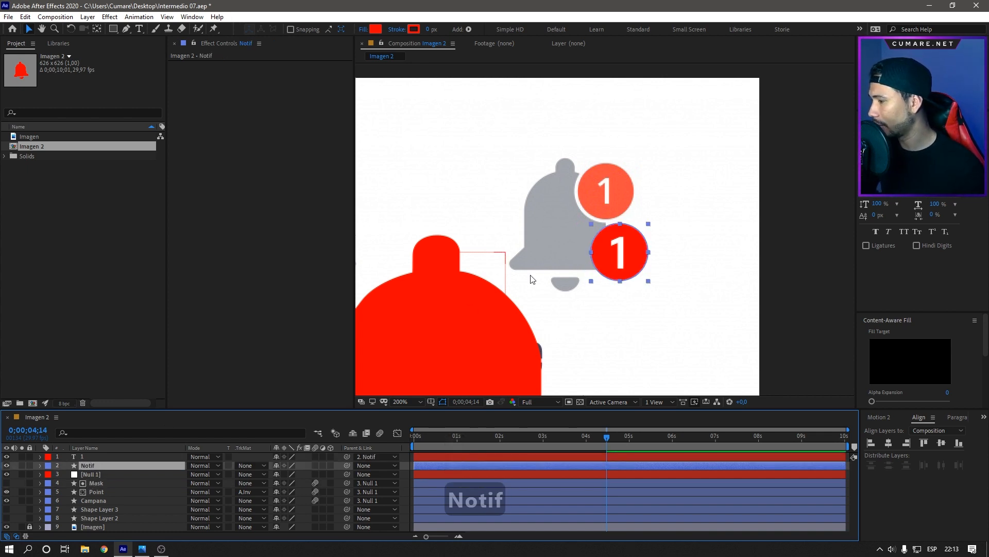
- Center the Notif layer's anchor point and move the badge beside the red bell's upper-right shoulder
{"action": "scroll", "coordinate": [534, 276], "scroll_direction": "down", "scroll_amount": 4}
{"action": "scroll", "coordinate": [543, 282], "scroll_direction": "up", "scroll_amount": 4}
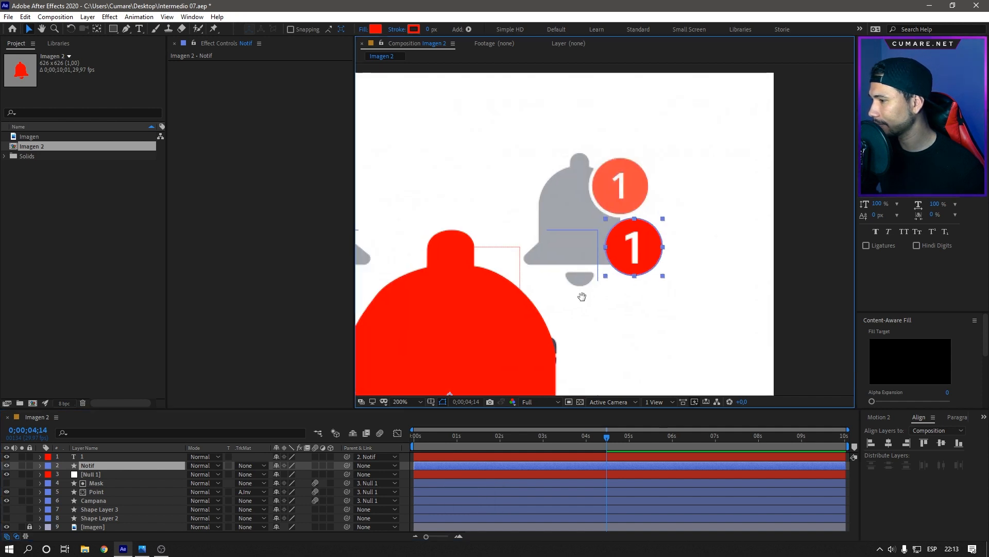
{"action": "left_click_drag", "start_coordinate": [581, 296], "coordinate": [638, 261]}
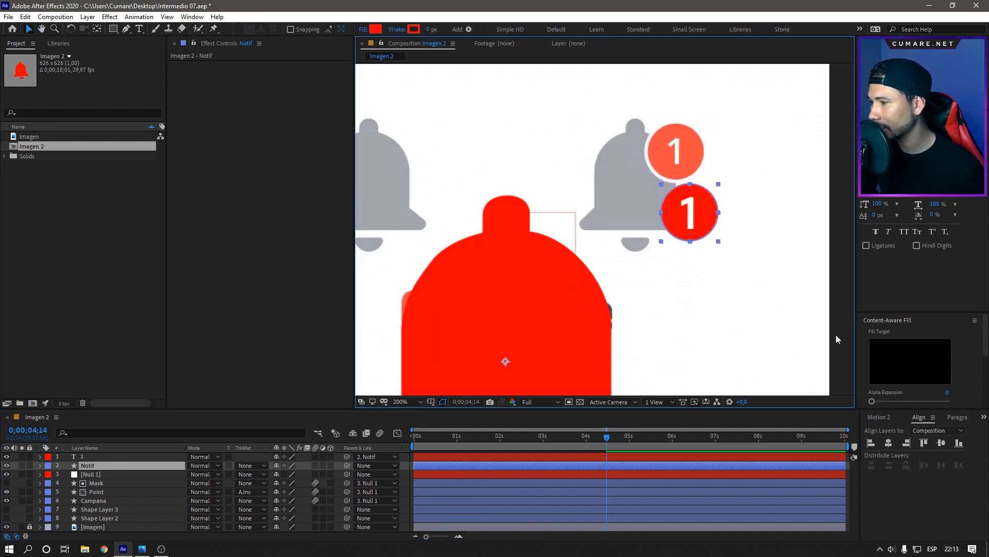
{"action": "left_click", "coordinate": [90, 456], "text": "shift"}
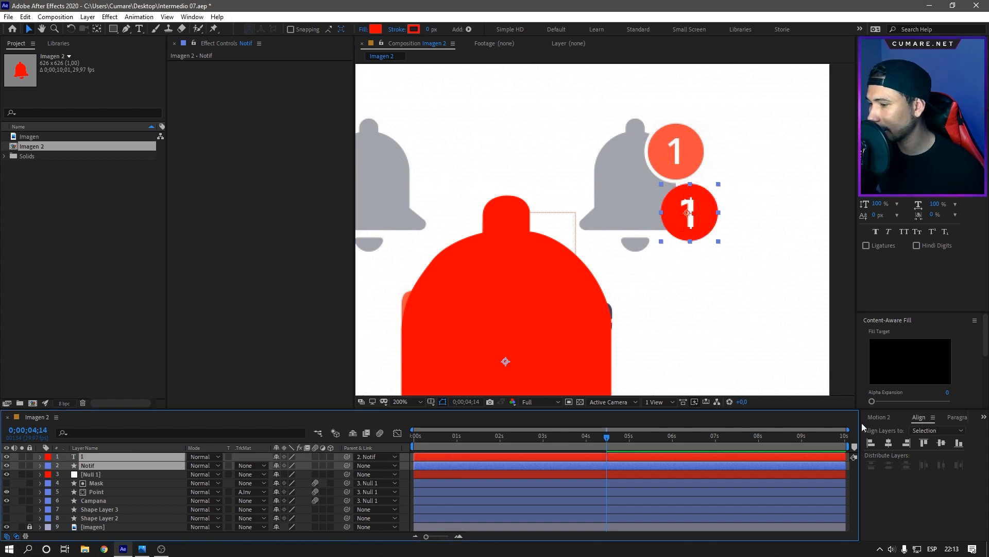
{"action": "left_click", "coordinate": [96, 463]}
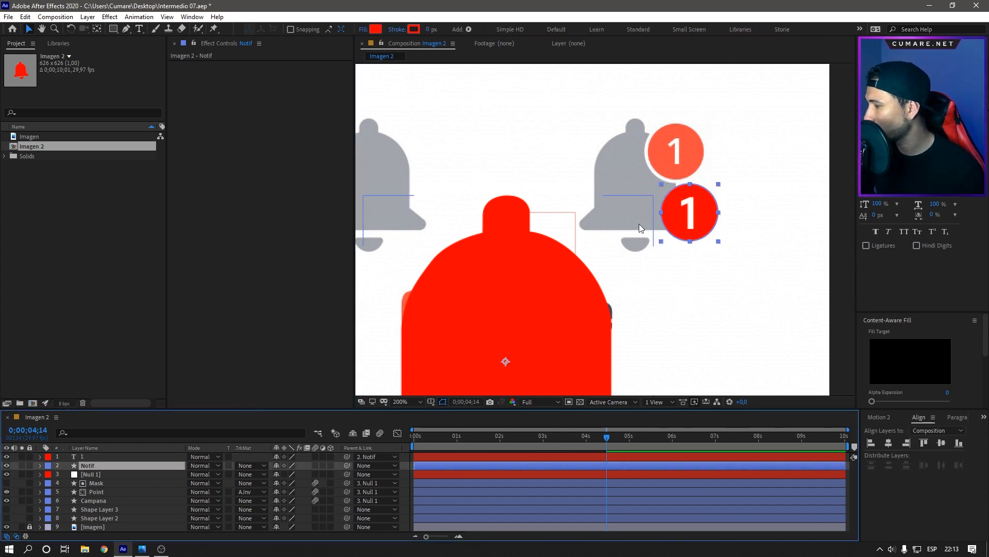
{"action": "mouse_move", "coordinate": [698, 222]}
{"action": "left_mouse_down"}
{"action": "mouse_move", "coordinate": [634, 265]}
{"action": "mouse_move", "coordinate": [691, 239]}
{"action": "left_mouse_up"}
{"action": "left_click", "coordinate": [879, 417]}
{"action": "left_click", "coordinate": [933, 464]}
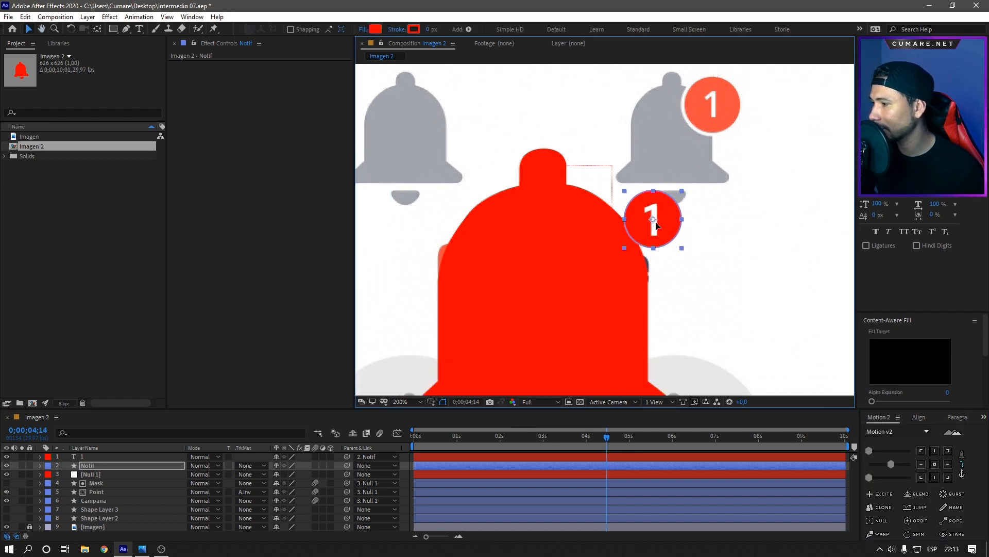
- Hide the Imagen reference layer and move the badge onto the red bell's upper-right shoulder
{"action": "left_click", "coordinate": [6, 527]}
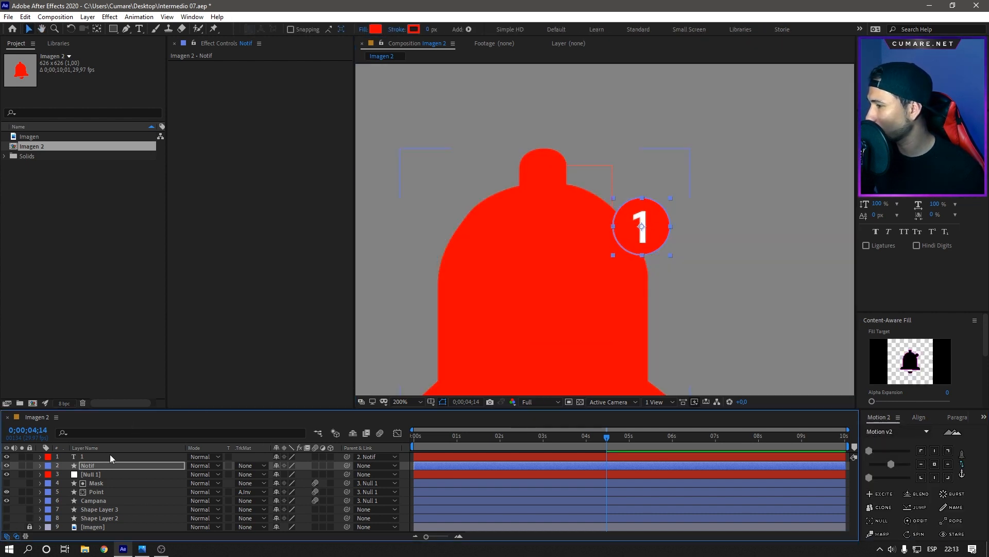
{"action": "scroll", "coordinate": [521, 286], "scroll_direction": "down", "scroll_amount": 2}
{"action": "scroll", "coordinate": [554, 274], "scroll_direction": "up", "scroll_amount": 2}
{"action": "left_click_drag", "start_coordinate": [646, 231], "coordinate": [602, 292]}
- Show the reference image to examine the gap between its badge and gray bell, and hide it again
{"action": "left_click", "coordinate": [6, 527]}
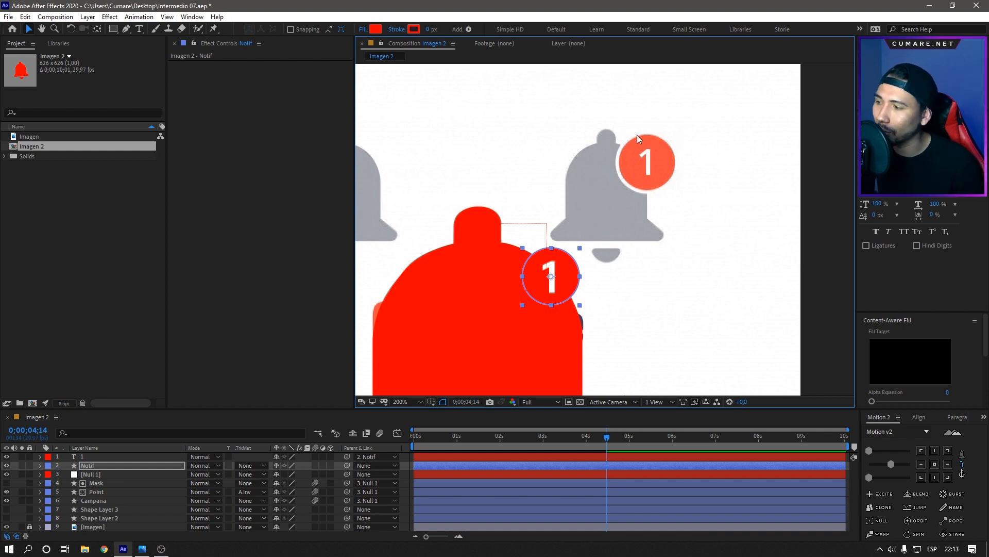
{"action": "scroll", "coordinate": [629, 164], "scroll_direction": "up", "scroll_amount": 2}
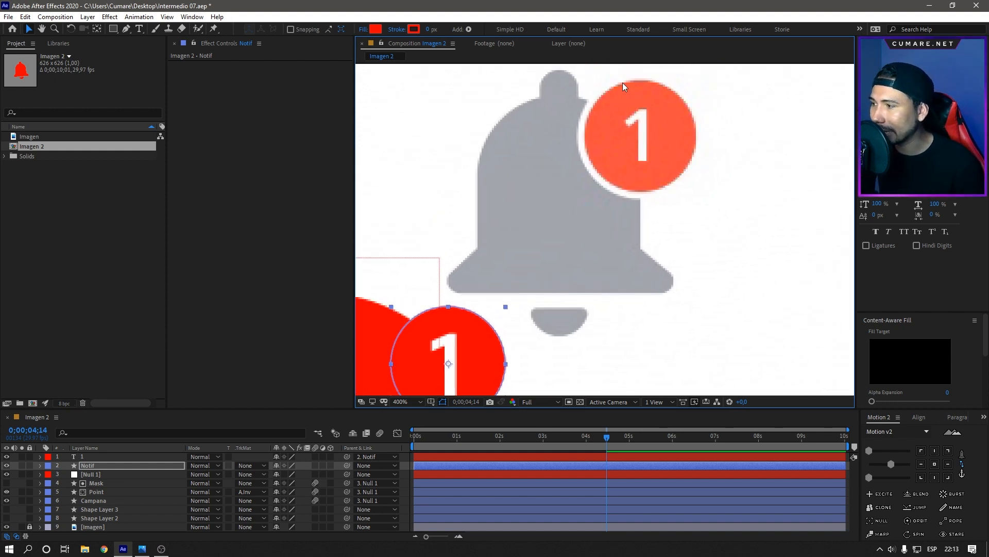
{"action": "key", "text": "comma"}
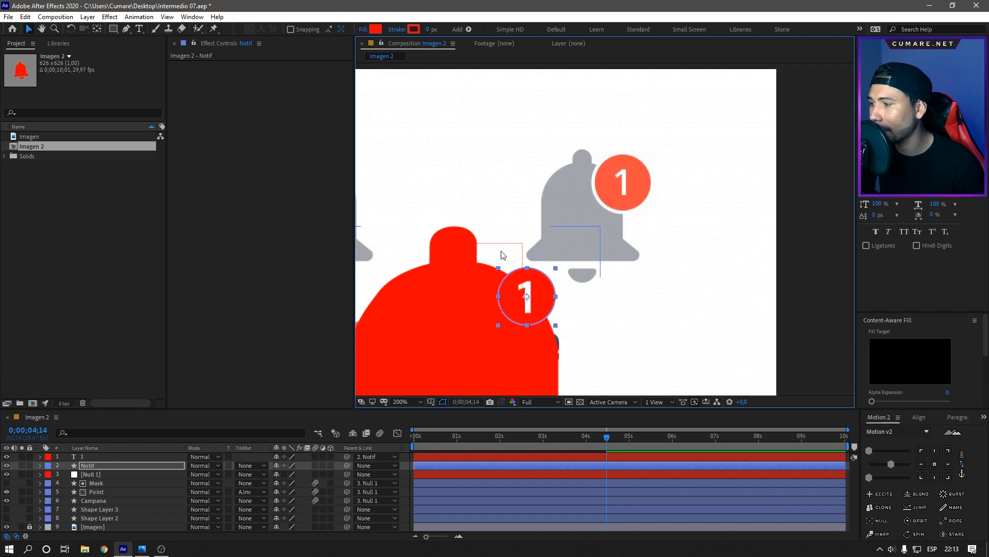
{"action": "scroll", "coordinate": [600, 248], "scroll_direction": "up", "scroll_amount": 1}
{"action": "scroll", "coordinate": [594, 252], "scroll_direction": "down", "scroll_amount": 1}
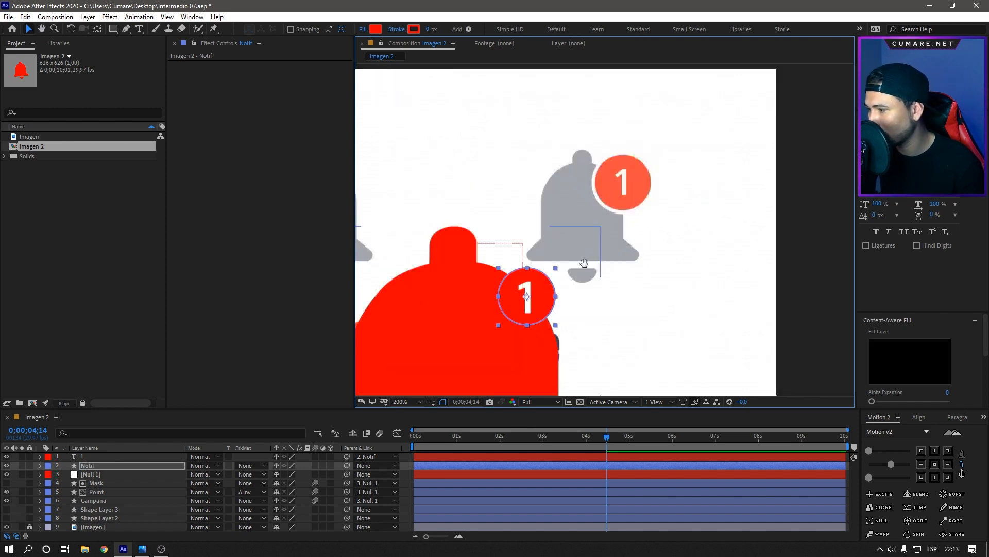
{"action": "key", "text": "space"}
{"action": "left_click_drag", "start_coordinate": [584, 265], "coordinate": [675, 245]}
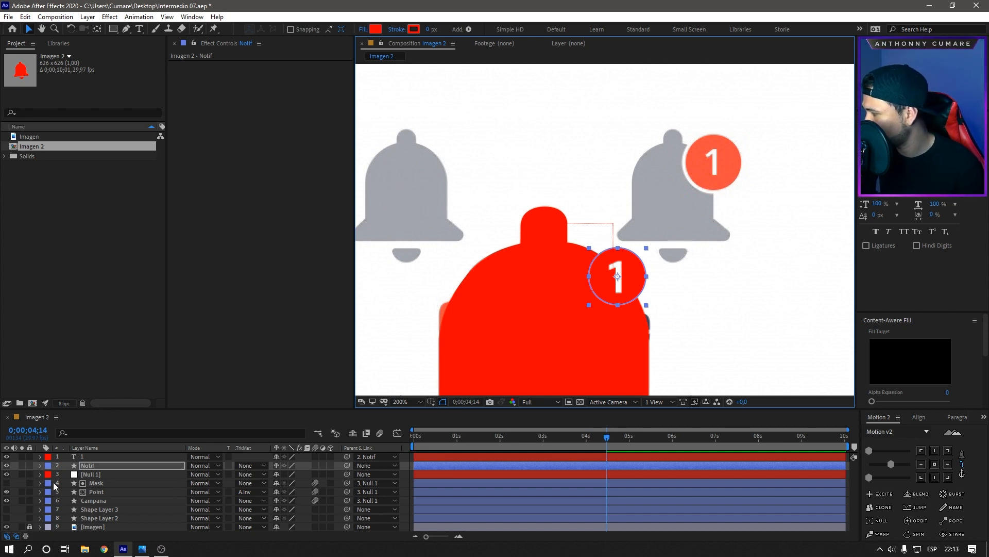
{"action": "left_click", "coordinate": [7, 527]}
- Scale the Notif layer to 177% and adjust the badge's position on the bell's upper-right shoulder
{"action": "scroll", "coordinate": [552, 320], "scroll_direction": "down", "scroll_amount": 1}
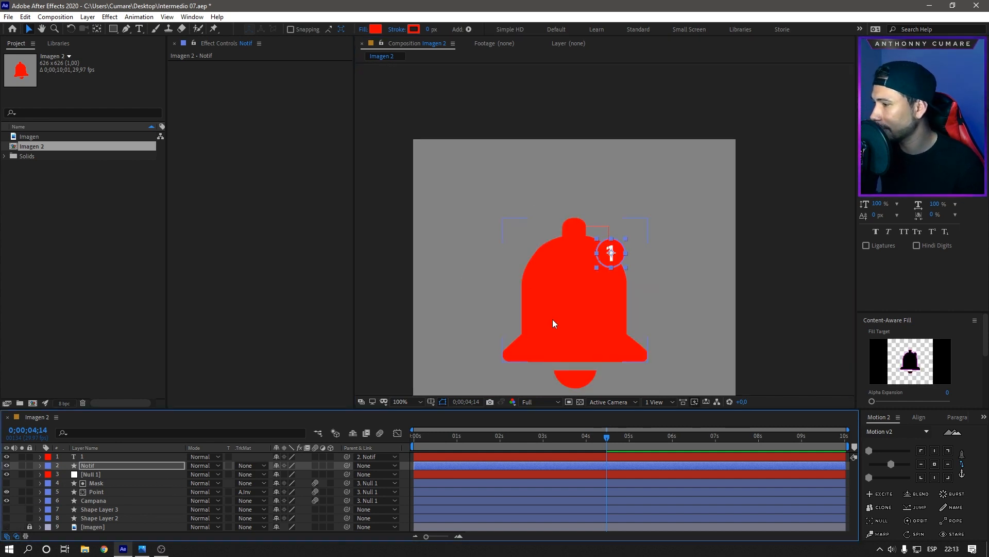
{"action": "left_click", "coordinate": [123, 467]}
{"action": "key", "text": "s"}
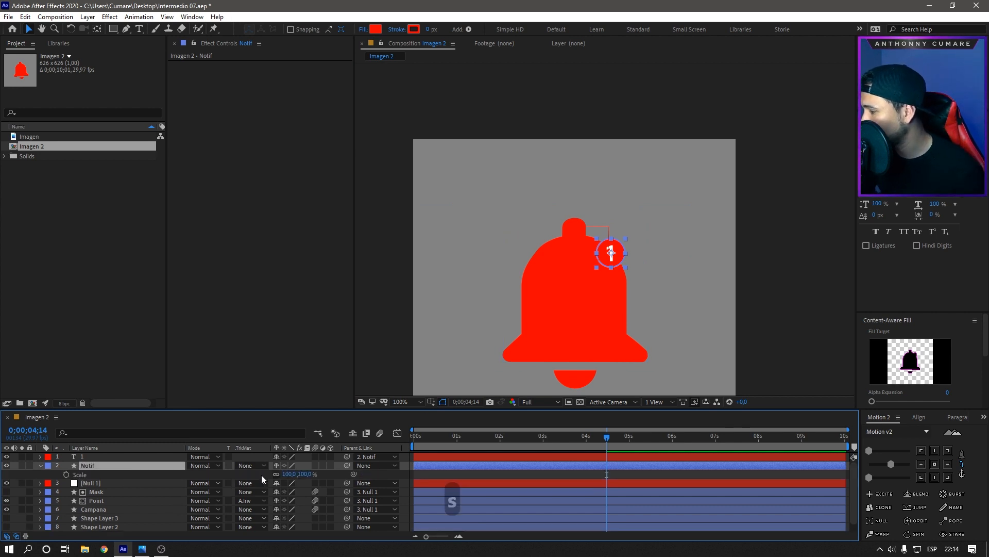
{"action": "left_click_drag", "start_coordinate": [298, 475], "coordinate": [357, 449]}
{"action": "scroll", "coordinate": [605, 229], "scroll_direction": "up", "scroll_amount": 1}
{"action": "left_click_drag", "start_coordinate": [619, 285], "coordinate": [623, 287]}
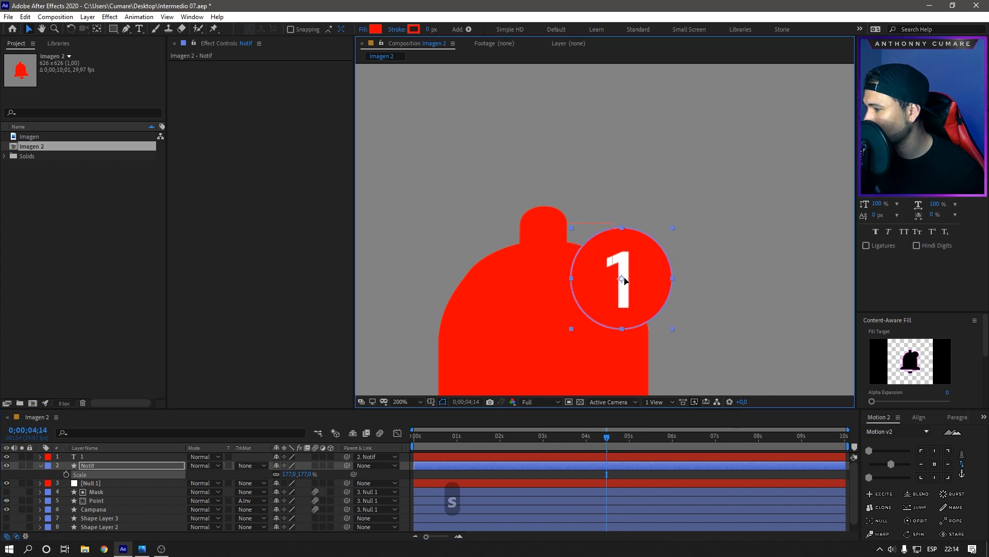
{"action": "left_click", "coordinate": [41, 465]}
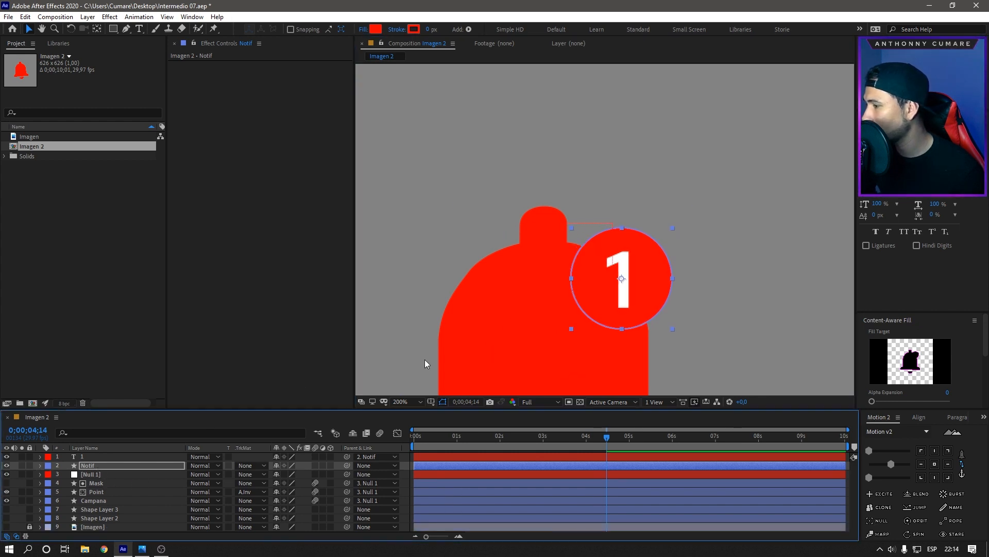
- Duplicate the Notif layer, parent the copy to the original Notif layer, and place it directly beneath it
{"action": "left_click_drag", "start_coordinate": [567, 323], "coordinate": [592, 193]}
{"action": "left_click", "coordinate": [493, 233]}
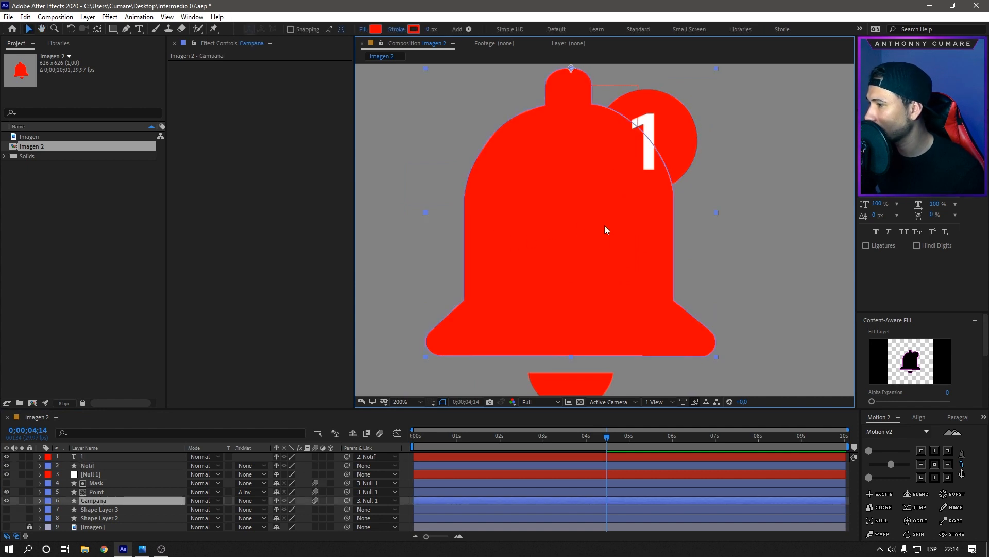
{"action": "left_click", "coordinate": [104, 465]}
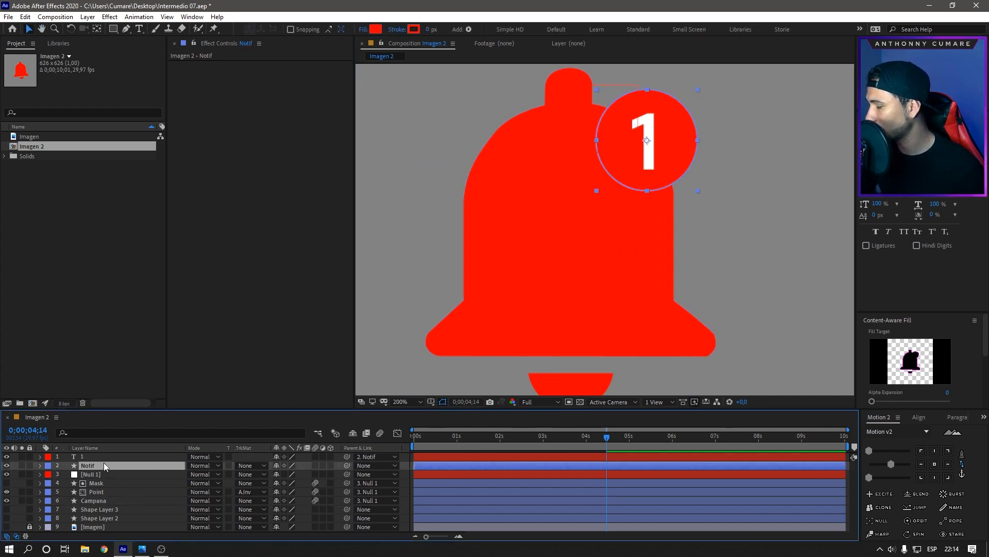
{"action": "key", "text": "ctrl+d"}
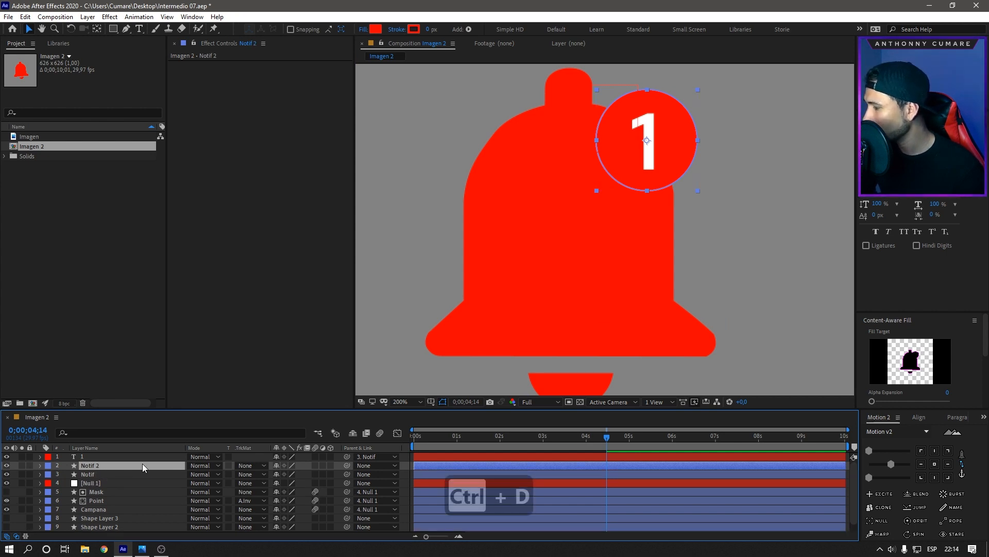
{"action": "left_click_drag", "start_coordinate": [346, 468], "coordinate": [113, 474]}
{"action": "left_click", "coordinate": [97, 474]}
{"action": "left_click", "coordinate": [94, 463]}
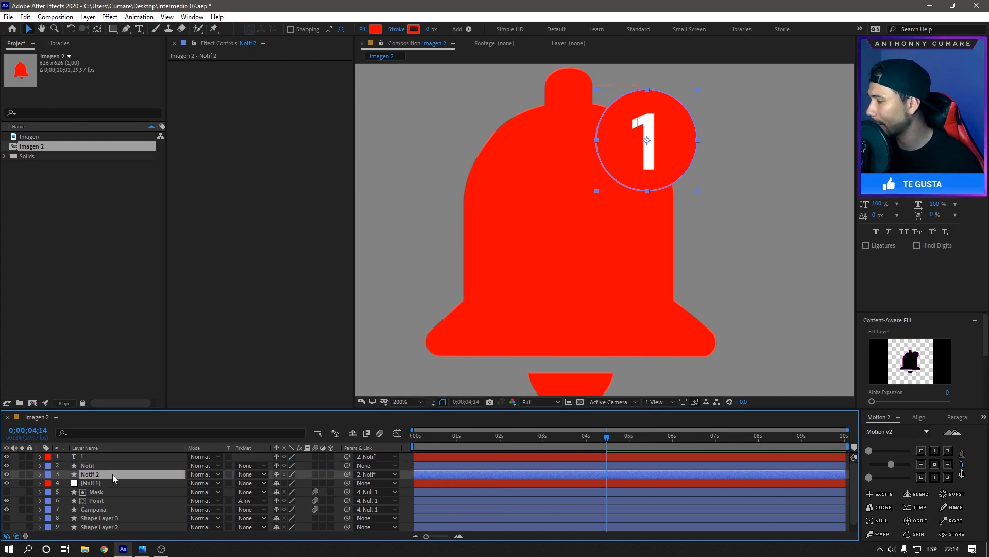
- Rename the duplicated badge layer as Notif Mask
{"action": "key", "text": "Return"}
{"action": "key", "text": "Right"}
{"action": "key", "text": "BackSpace"}
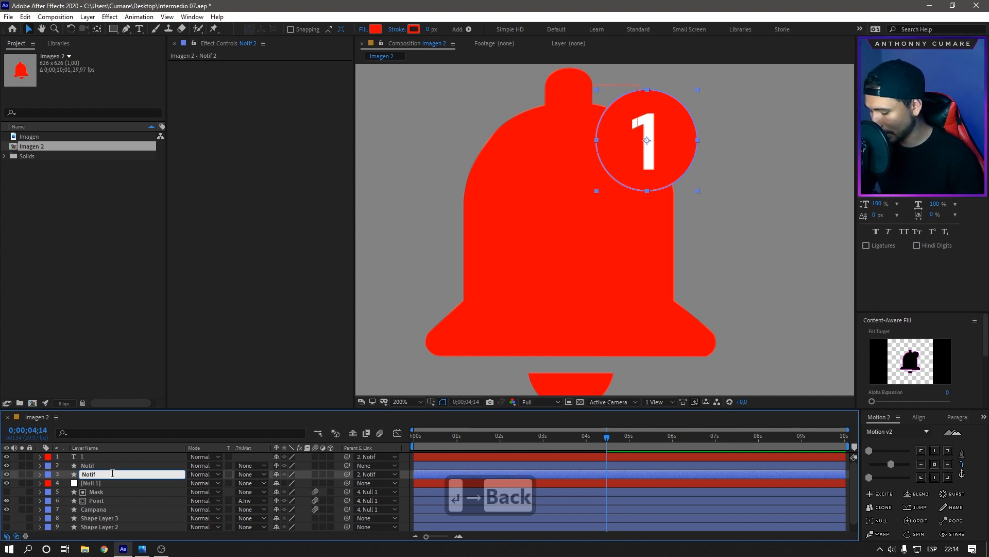
{"action": "type", "text": "Mask"}
{"action": "left_click", "coordinate": [118, 491]}
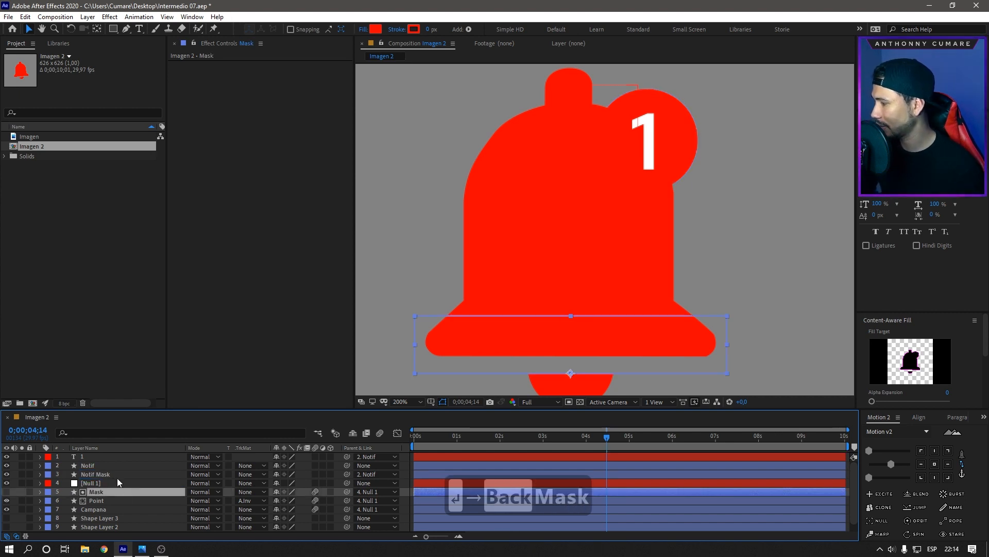
- Move Notif Mask directly above Campana and set Campana's track matte to Alpha Inverted Matte "Notif Mask"
{"action": "left_click", "coordinate": [110, 474]}
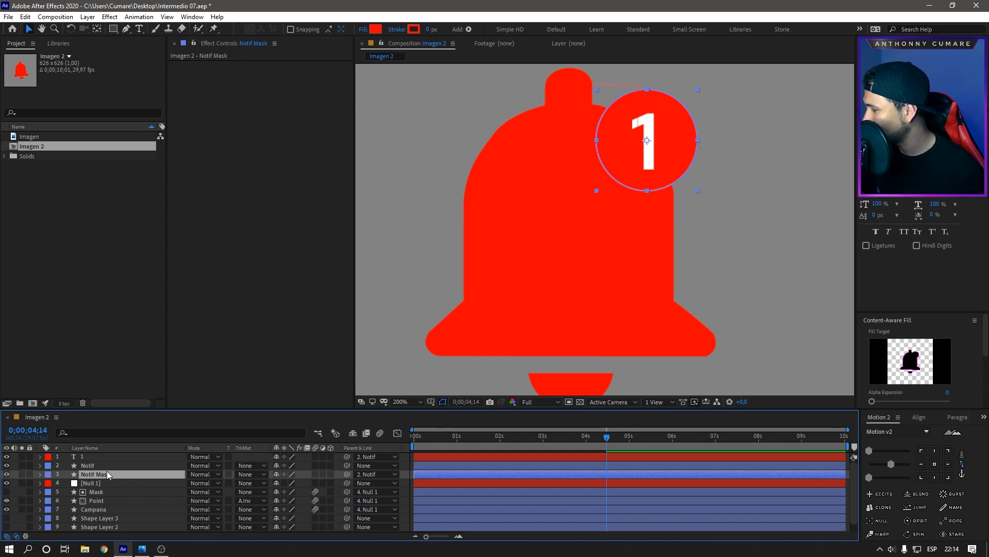
{"action": "left_click_drag", "start_coordinate": [109, 473], "coordinate": [103, 507]}
{"action": "left_click", "coordinate": [101, 510]}
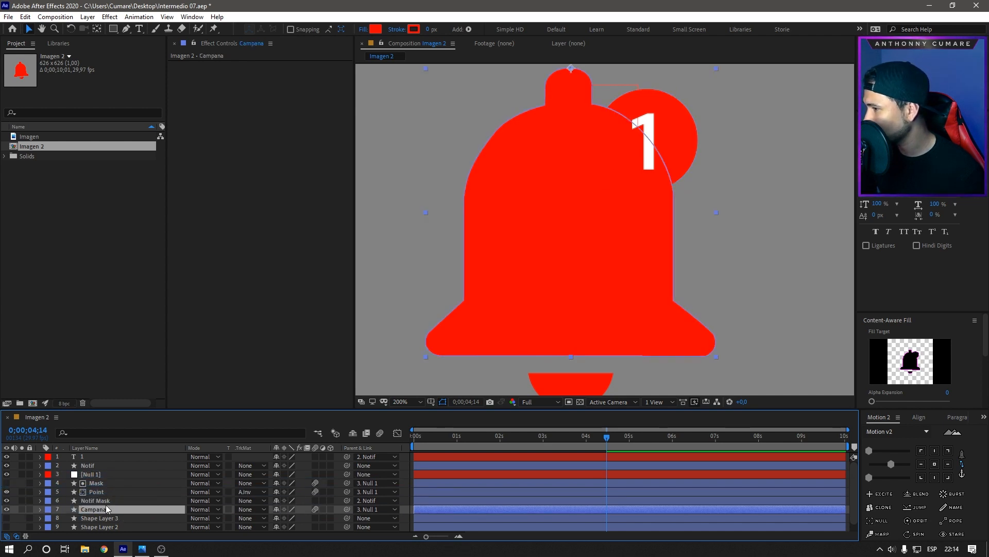
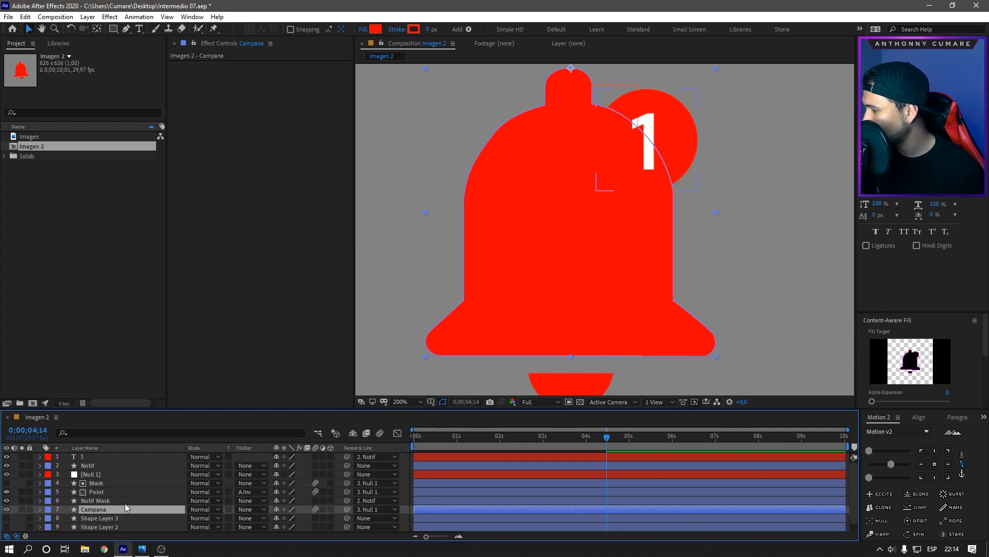
{"action": "left_click", "coordinate": [244, 512]}
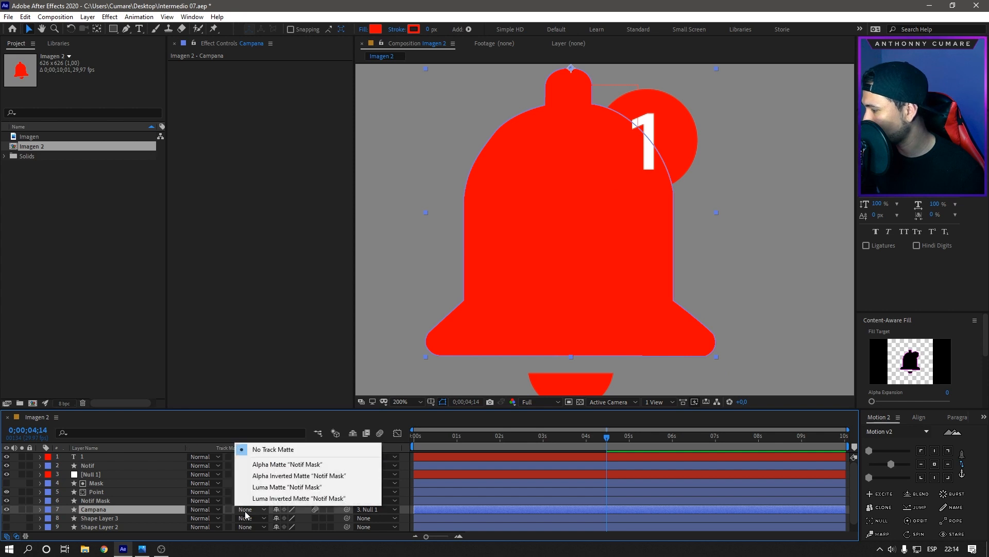
{"action": "left_click", "coordinate": [281, 465]}
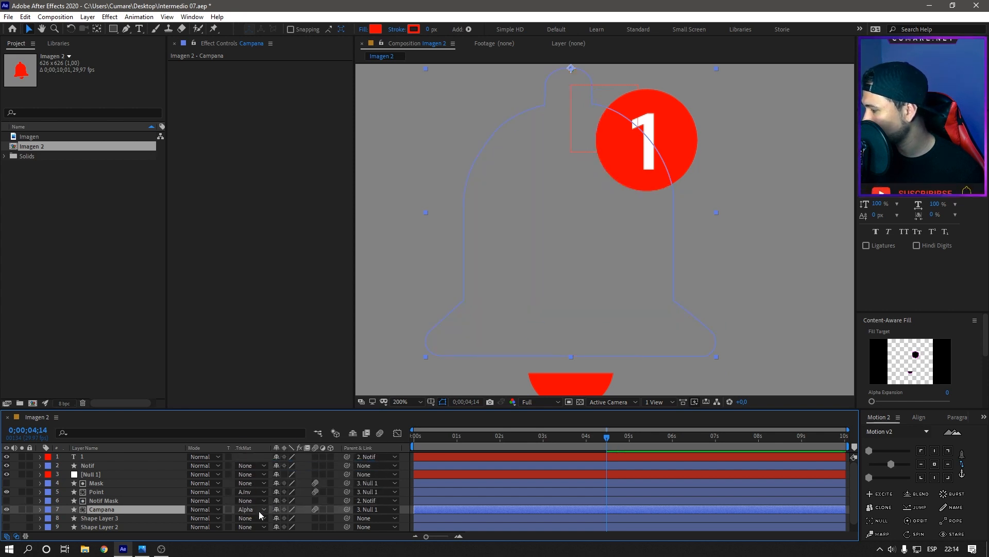
{"action": "left_click", "coordinate": [250, 509]}
{"action": "left_click", "coordinate": [271, 475]}
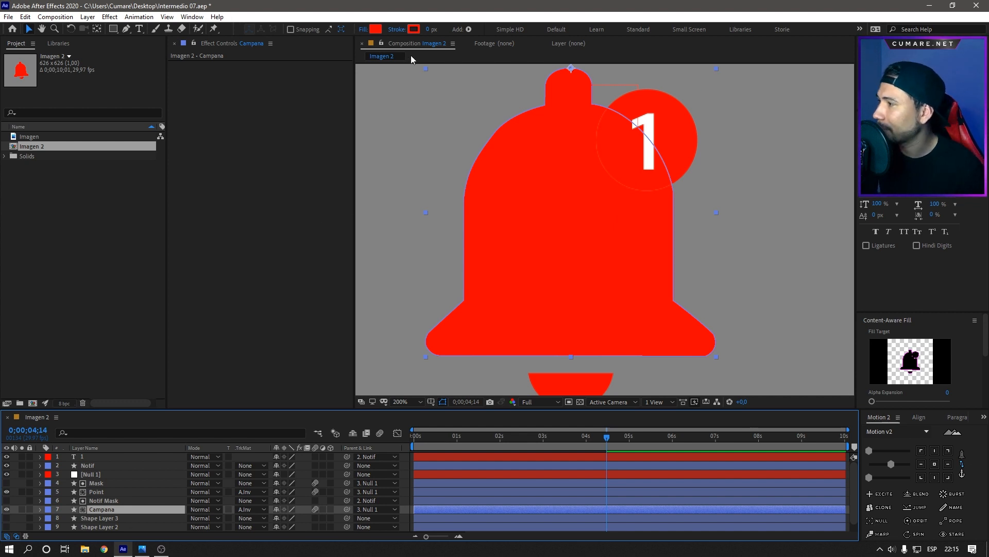
- Undo the stroke tried on Campana and widen the Notif Mask circle's stroke to cut a gap around the badge
{"action": "left_click_drag", "start_coordinate": [428, 29], "coordinate": [434, 30]}
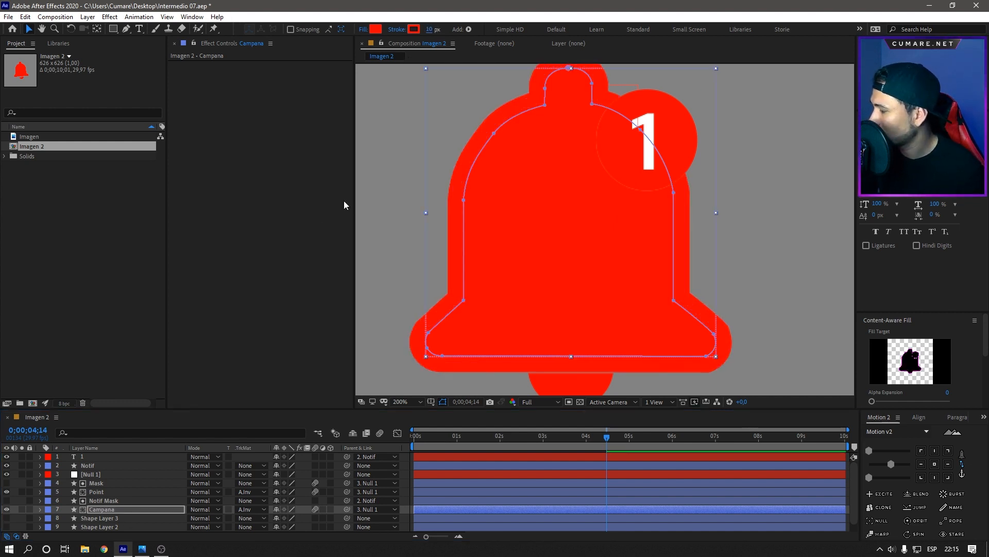
{"action": "key", "text": "ctrl+z"}
{"action": "left_click", "coordinate": [123, 501]}
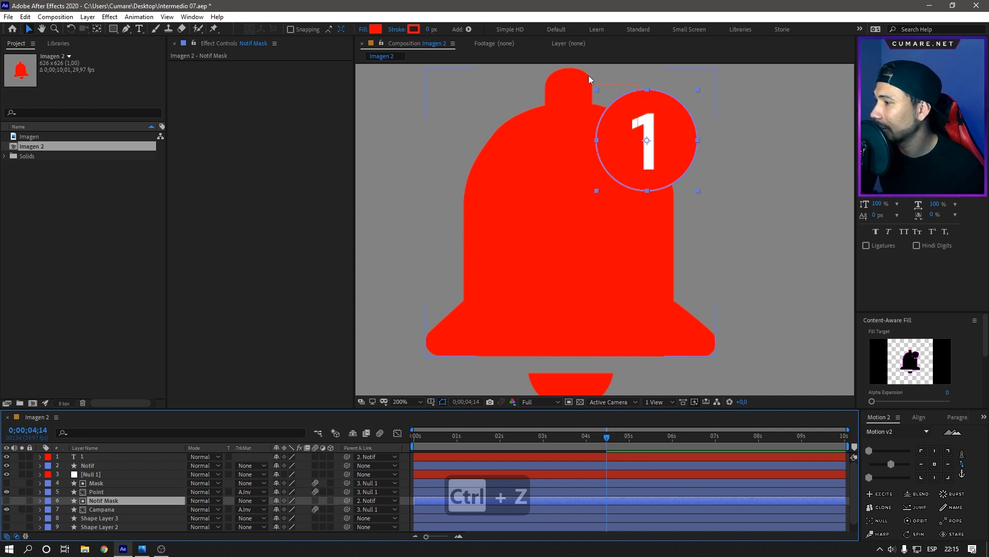
{"action": "left_click_drag", "start_coordinate": [430, 31], "coordinate": [436, 29]}
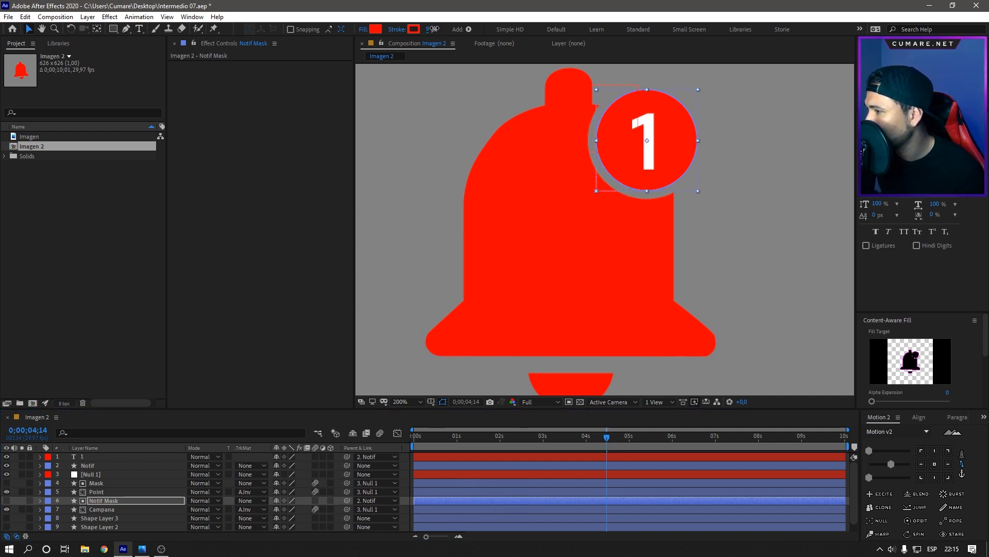
- Parent the Notif layer to Campana so the badge follows the bell, and deselect all layers
{"action": "left_click", "coordinate": [110, 466]}
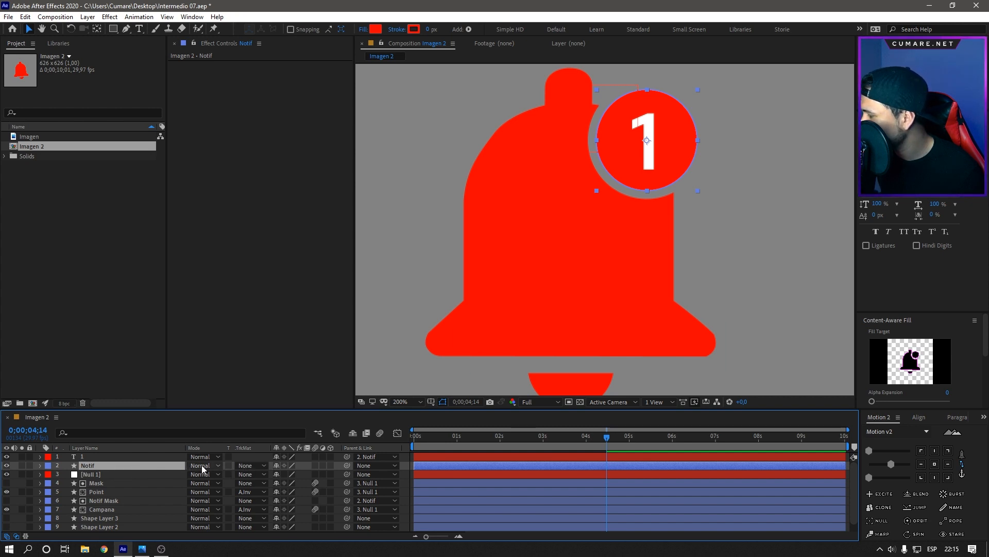
{"action": "left_click_drag", "start_coordinate": [346, 466], "coordinate": [109, 511]}
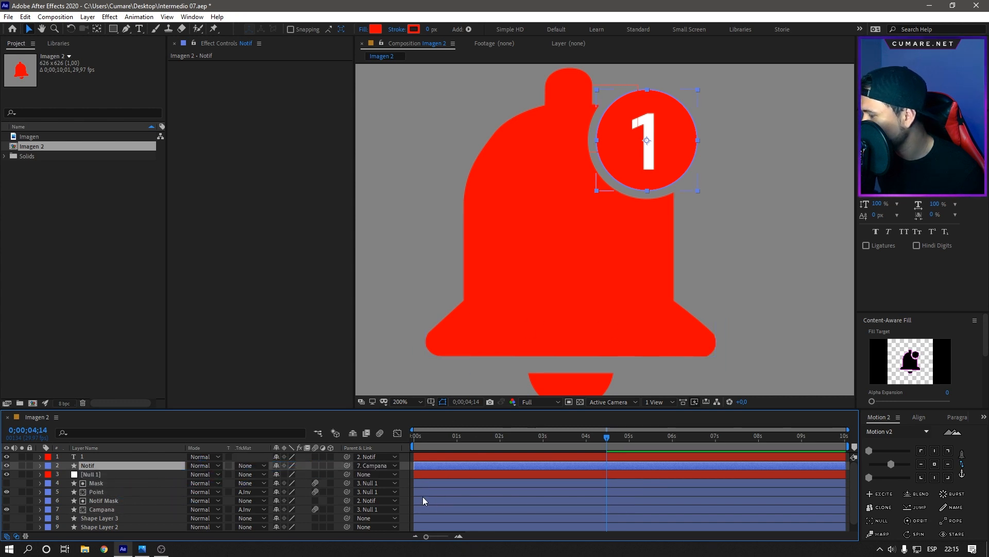
{"action": "key", "text": "ctrl+shift+a"}
{"action": "scroll", "coordinate": [619, 235], "scroll_direction": "down", "scroll_amount": 1}
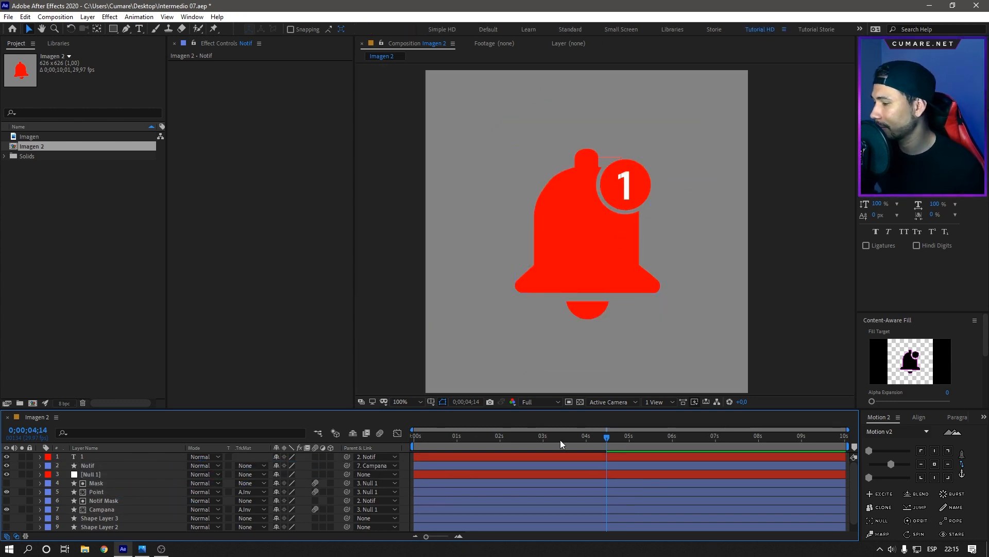
- Play the animation from the start to check how the badge follows the bell, and scrub just before two seconds
{"action": "left_click_drag", "start_coordinate": [561, 440], "coordinate": [358, 440]}
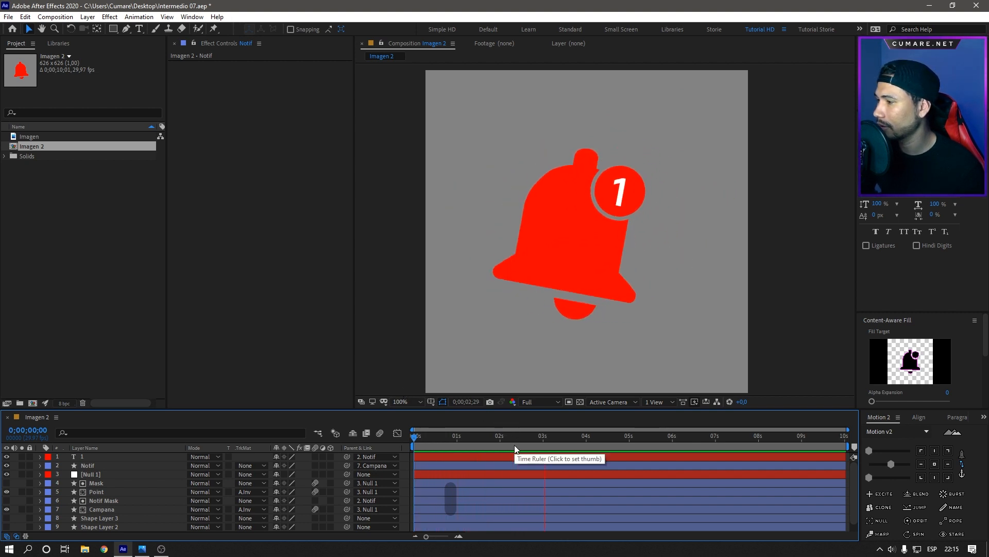
{"action": "left_click", "coordinate": [490, 447]}
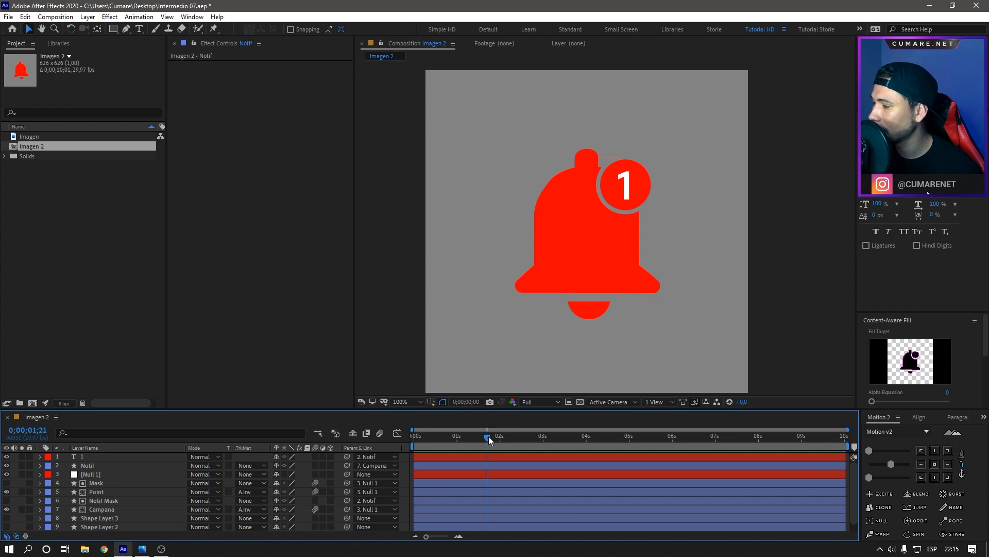
{"action": "mouse_move", "coordinate": [489, 436]}
{"action": "left_mouse_down"}
{"action": "mouse_move", "coordinate": [538, 444]}
{"action": "mouse_move", "coordinate": [488, 450]}
{"action": "left_mouse_up"}
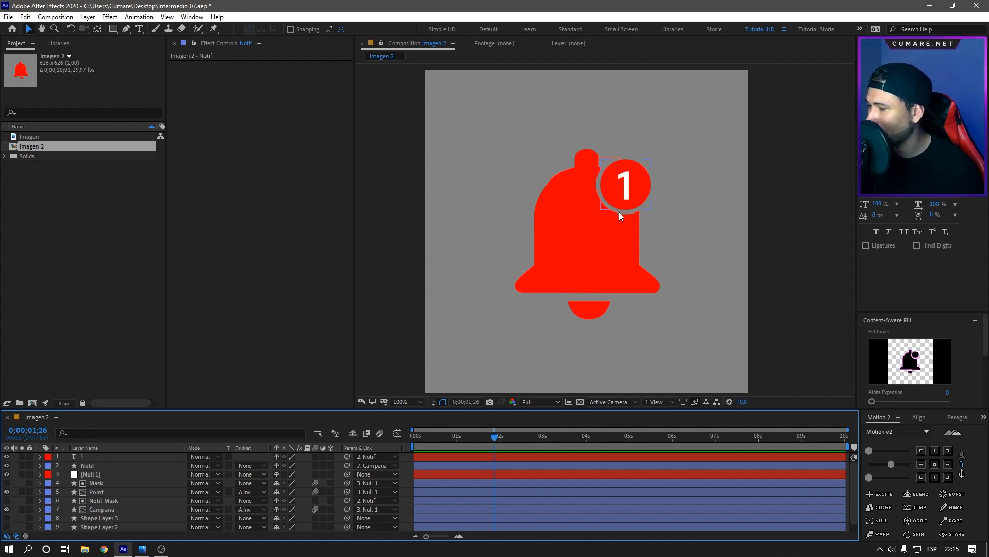
- Add a Scale keyframe to Notif at its full size and place it slightly past two seconds
{"action": "left_click_drag", "start_coordinate": [450, 443], "coordinate": [496, 454]}
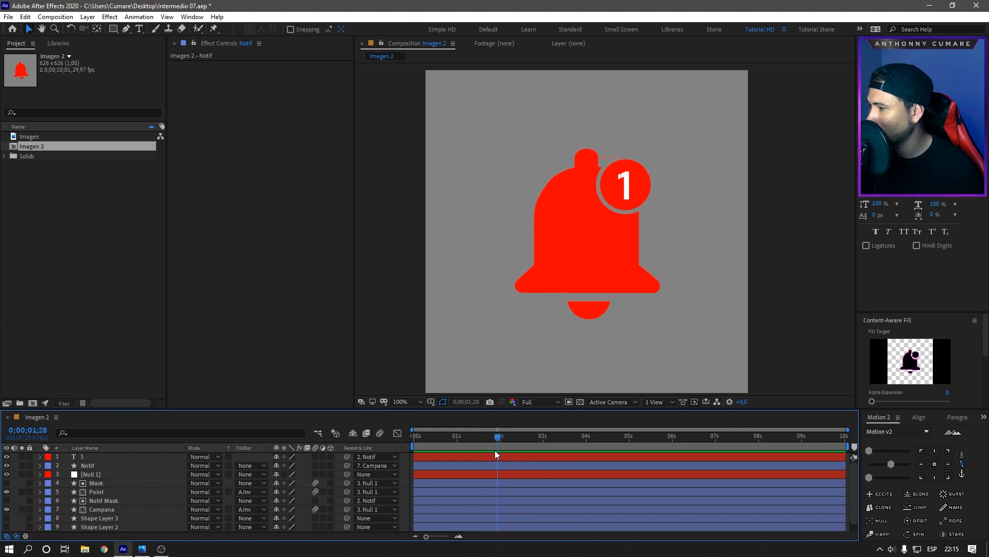
{"action": "left_click", "coordinate": [104, 466]}
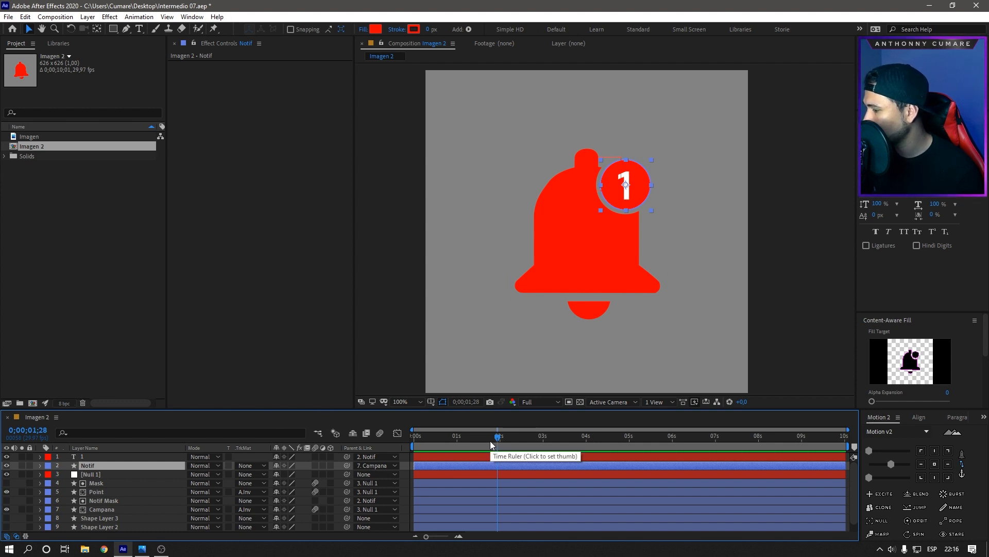
{"action": "key", "text": "s"}
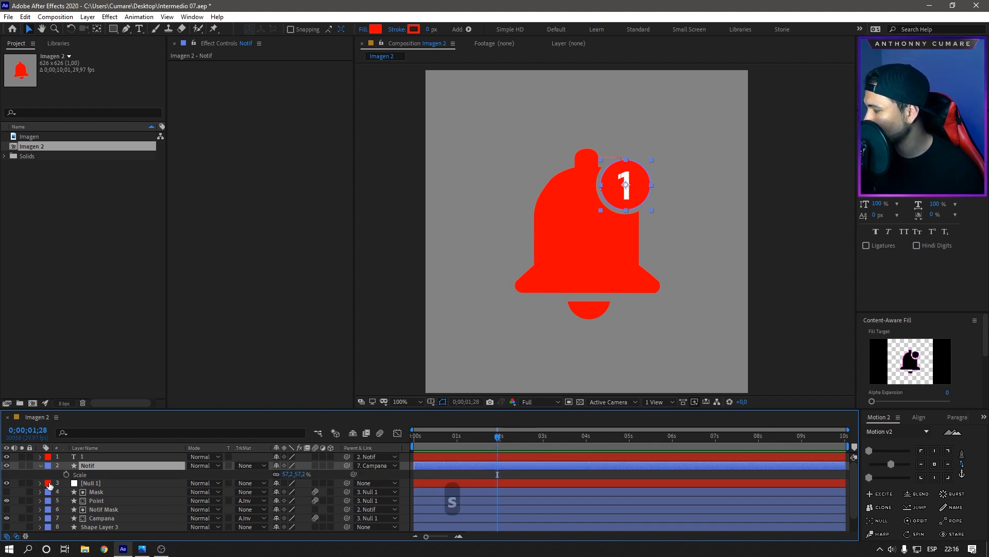
{"action": "left_click", "coordinate": [66, 474]}
{"action": "left_click_drag", "start_coordinate": [500, 438], "coordinate": [508, 474]}
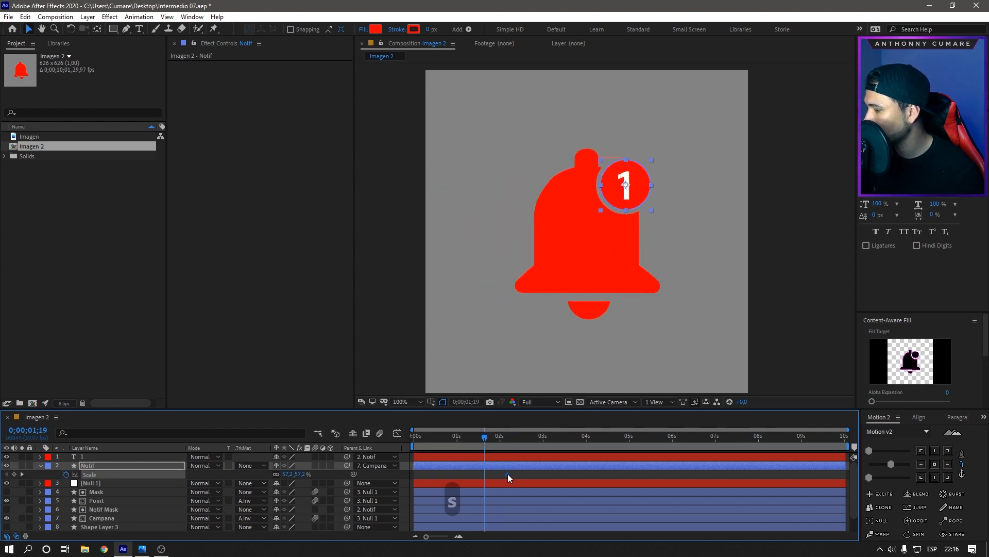
- Set Notif's Scale to 0% at 0;00;01;22 for the start of the badge's pop-in
{"action": "left_click", "coordinate": [487, 438]}
{"action": "left_click_drag", "start_coordinate": [304, 474], "coordinate": [298, 476]}
{"action": "left_click", "coordinate": [299, 474]}
{"action": "type", "text": "0,1846"}
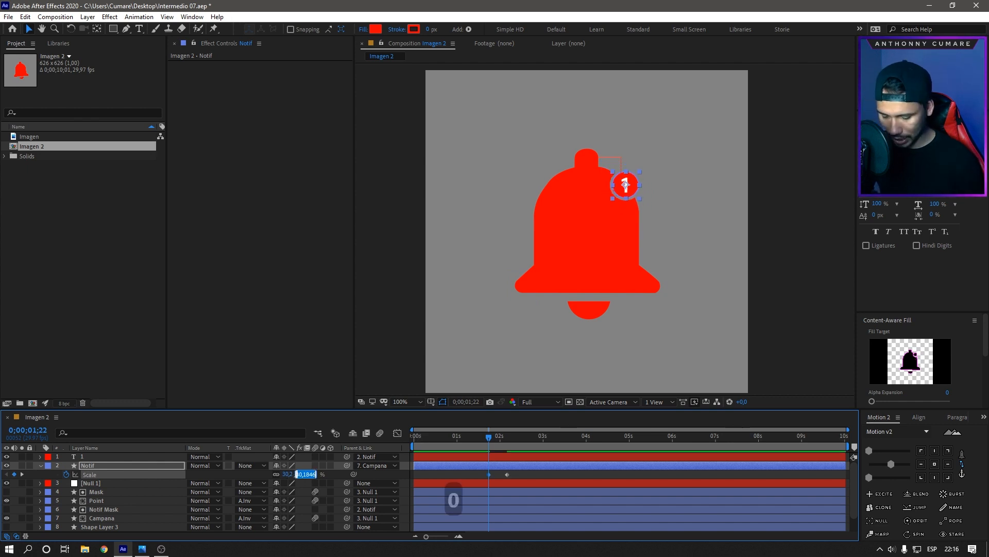
{"action": "key", "text": "Return"}
- Preview the badge's pop-in and shift both of Notif's Scale keyframes earlier in time
{"action": "left_click_drag", "start_coordinate": [523, 471], "coordinate": [471, 481]}
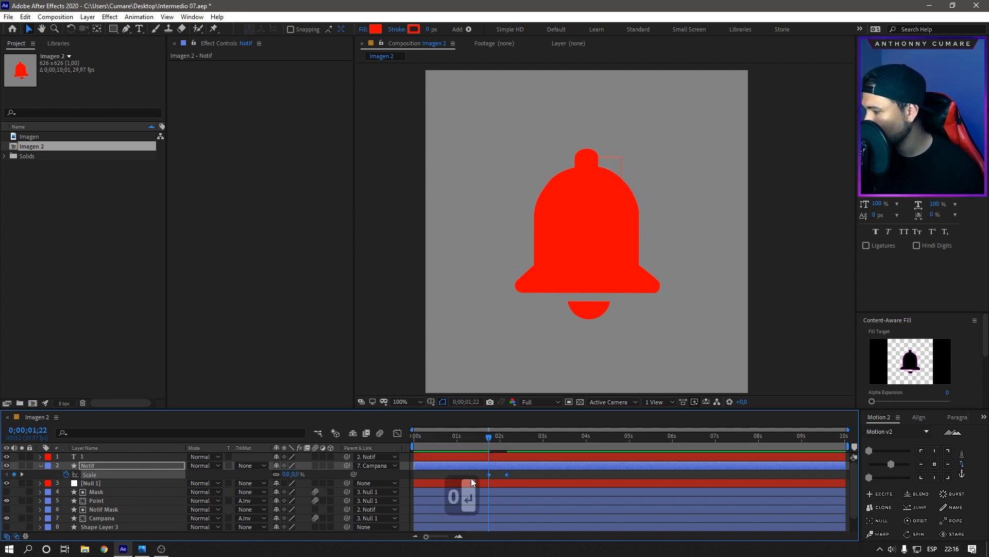
{"action": "left_click", "coordinate": [472, 437]}
{"action": "key", "text": "space"}
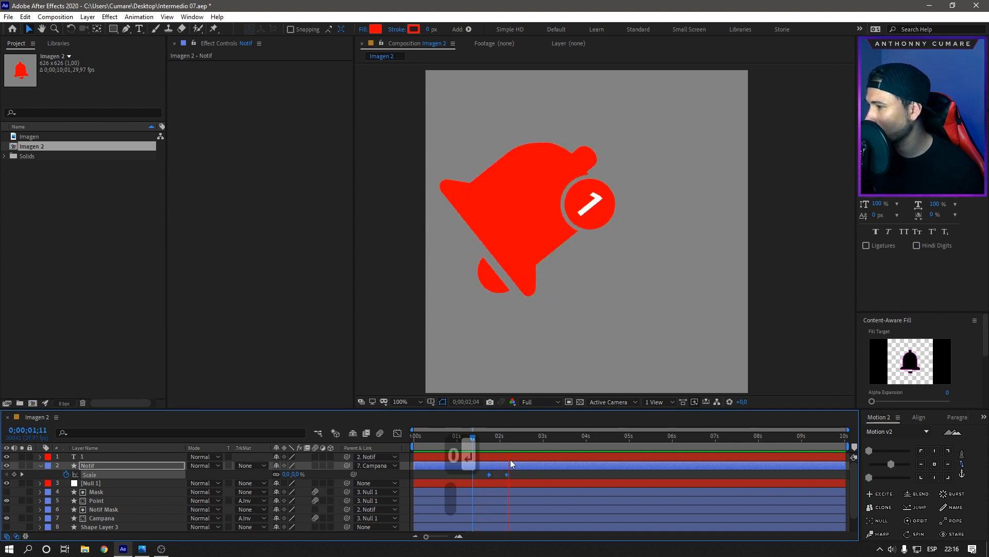
{"action": "left_click_drag", "start_coordinate": [502, 475], "coordinate": [483, 476]}
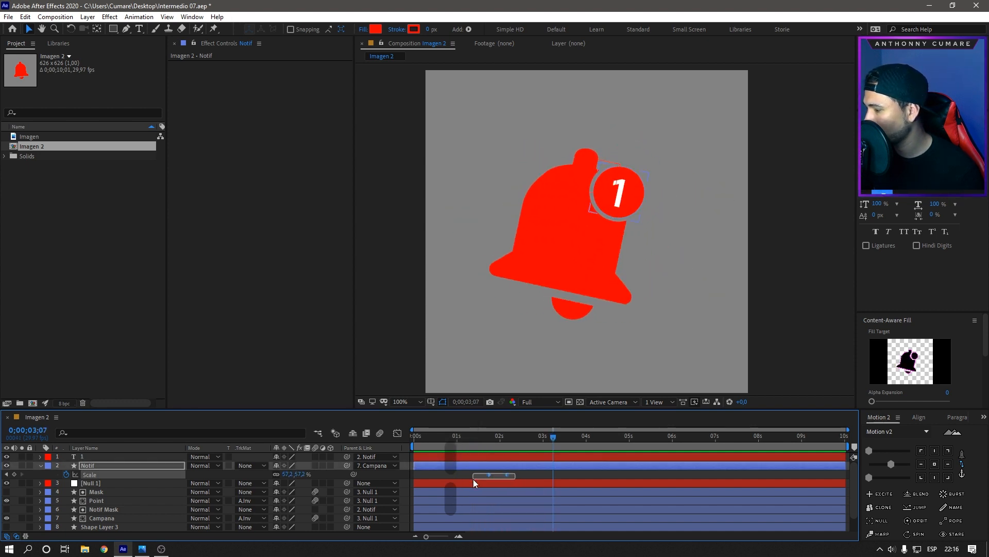
- Move Notif's final Scale keyframe slightly later and add an overshoot keyframe of 69% at 0;00;01;19
{"action": "mouse_move", "coordinate": [470, 438]}
{"action": "left_mouse_down"}
{"action": "mouse_move", "coordinate": [490, 443]}
{"action": "mouse_move", "coordinate": [478, 441]}
{"action": "left_mouse_up"}
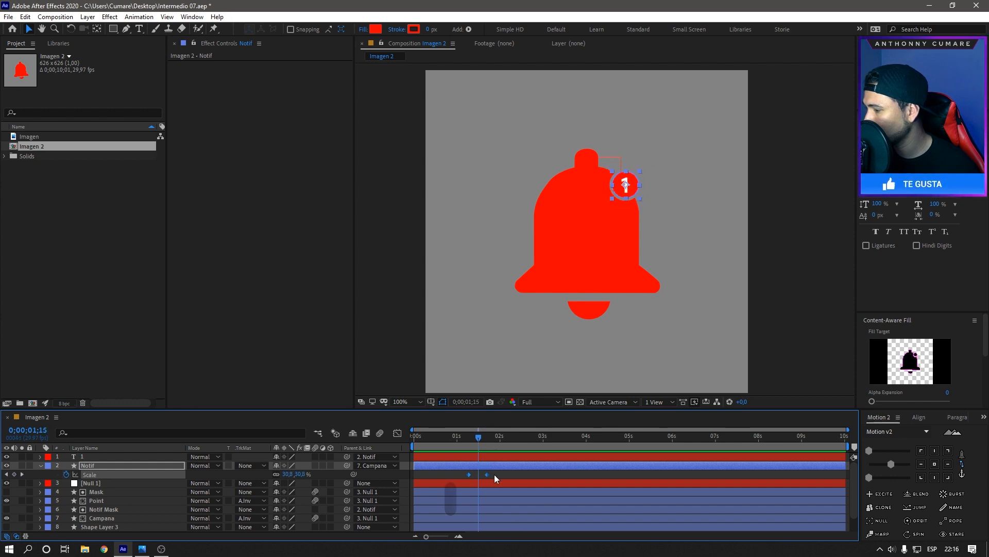
{"action": "left_click_drag", "start_coordinate": [487, 475], "coordinate": [492, 474]}
{"action": "mouse_move", "coordinate": [471, 439]}
{"action": "left_mouse_down"}
{"action": "mouse_move", "coordinate": [464, 445]}
{"action": "mouse_move", "coordinate": [483, 447]}
{"action": "left_mouse_up"}
{"action": "left_click_drag", "start_coordinate": [293, 474], "coordinate": [325, 474]}
{"action": "left_click", "coordinate": [472, 466]}
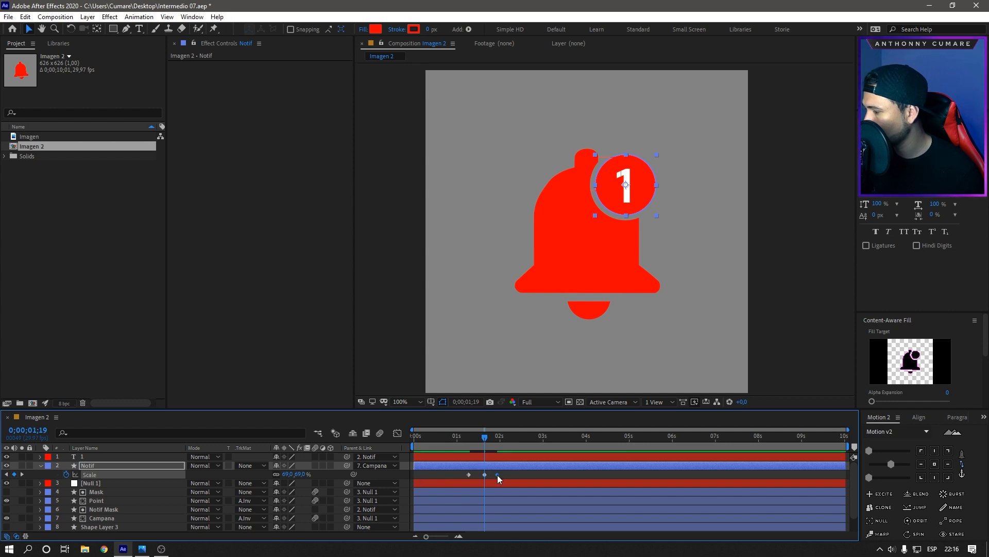
- Show Notif's Scale curve in the Graph Editor and extend the first keyframe's outgoing handle for a gradual start
{"action": "left_click", "coordinate": [397, 433]}
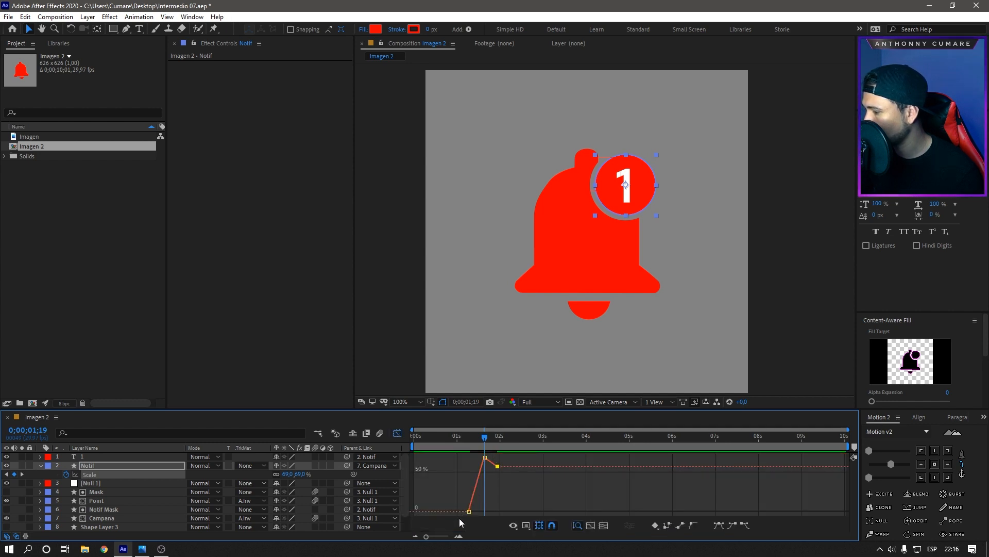
{"action": "mouse_move", "coordinate": [503, 469]}
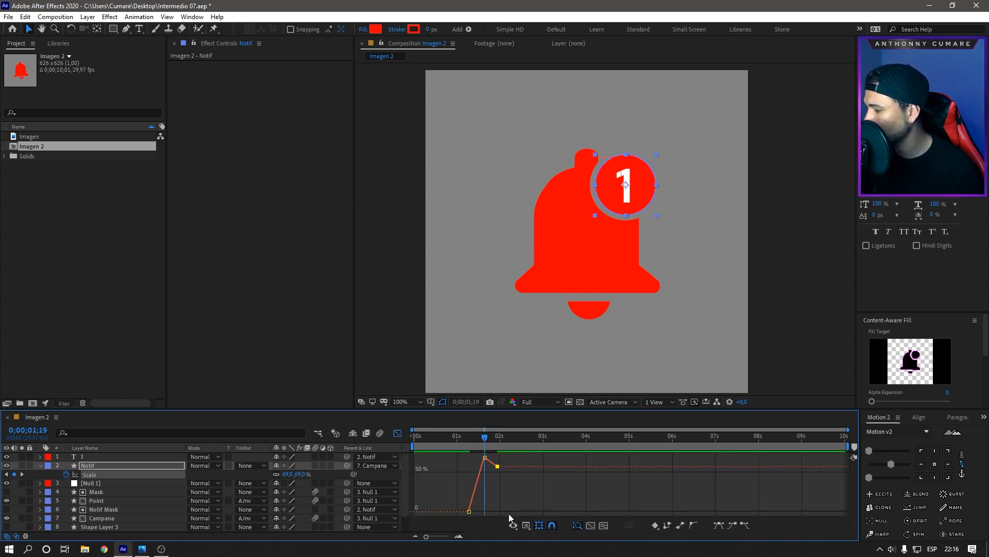
{"action": "left_click_drag", "start_coordinate": [510, 514], "coordinate": [422, 454]}
{"action": "left_click", "coordinate": [592, 485]}
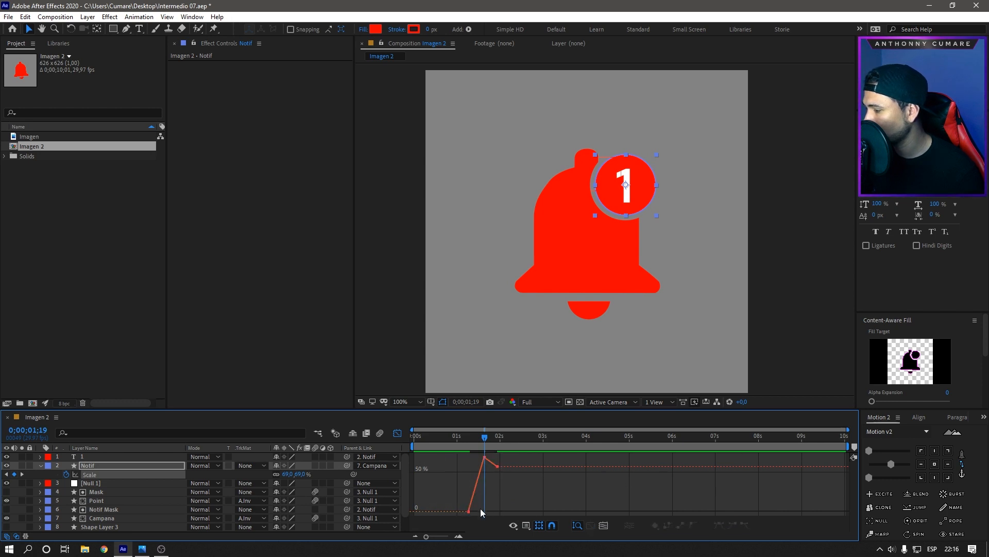
{"action": "left_click_drag", "start_coordinate": [469, 512], "coordinate": [483, 513]}
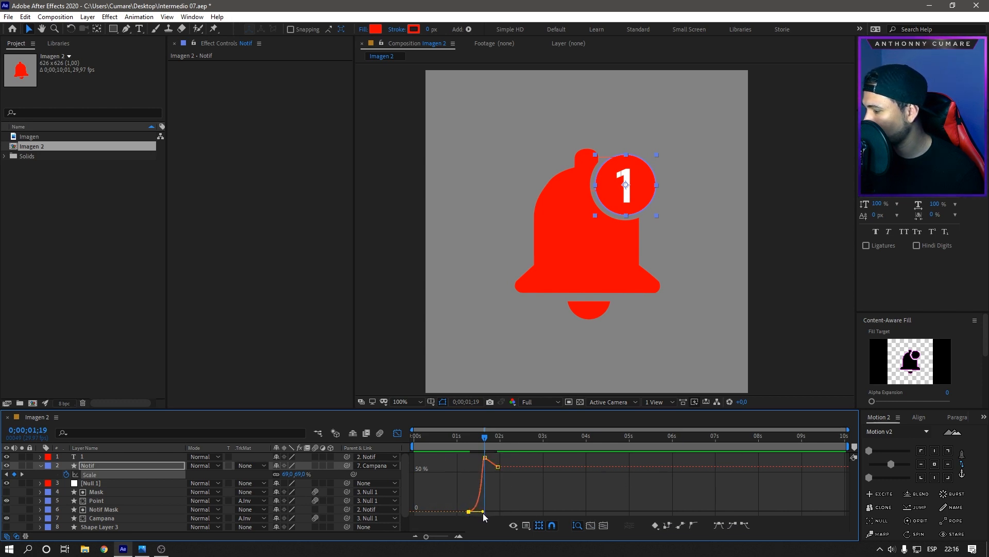
- Ease Notif's overshoot and final Scale keyframes in the graph, and lower the final keyframe to about 47%
{"action": "mouse_move", "coordinate": [485, 457]}
{"action": "left_mouse_down"}
{"action": "mouse_move", "coordinate": [476, 458]}
{"action": "mouse_move", "coordinate": [489, 467]}
{"action": "left_mouse_up"}
{"action": "left_click", "coordinate": [497, 466]}
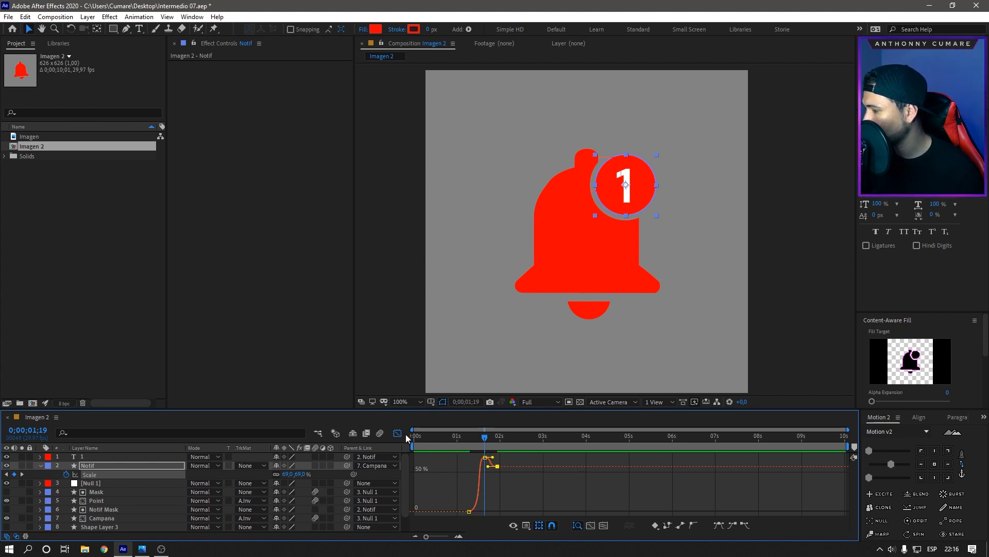
{"action": "left_click_drag", "start_coordinate": [497, 467], "coordinate": [497, 474]}
- Add a settling Scale keyframe of about 61% to Notif at 0;00;02;04 and smooth the dip keyframe before it
{"action": "left_click", "coordinate": [506, 438]}
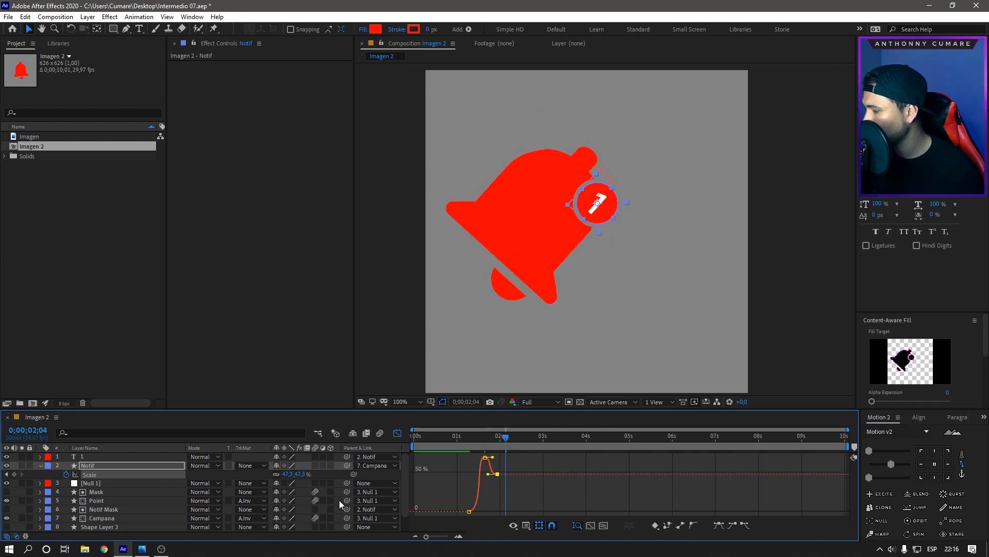
{"action": "left_click", "coordinate": [14, 473]}
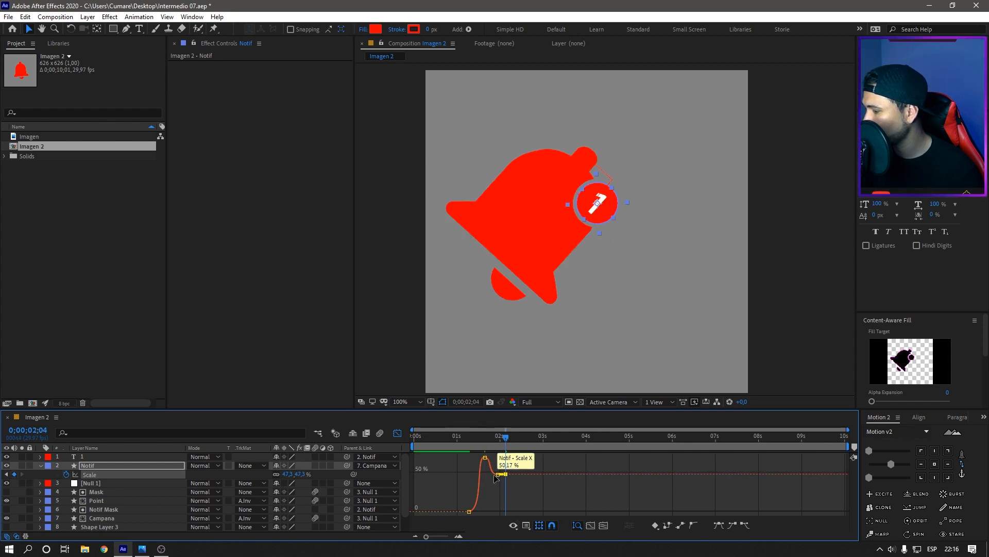
{"action": "left_click_drag", "start_coordinate": [505, 474], "coordinate": [502, 464]}
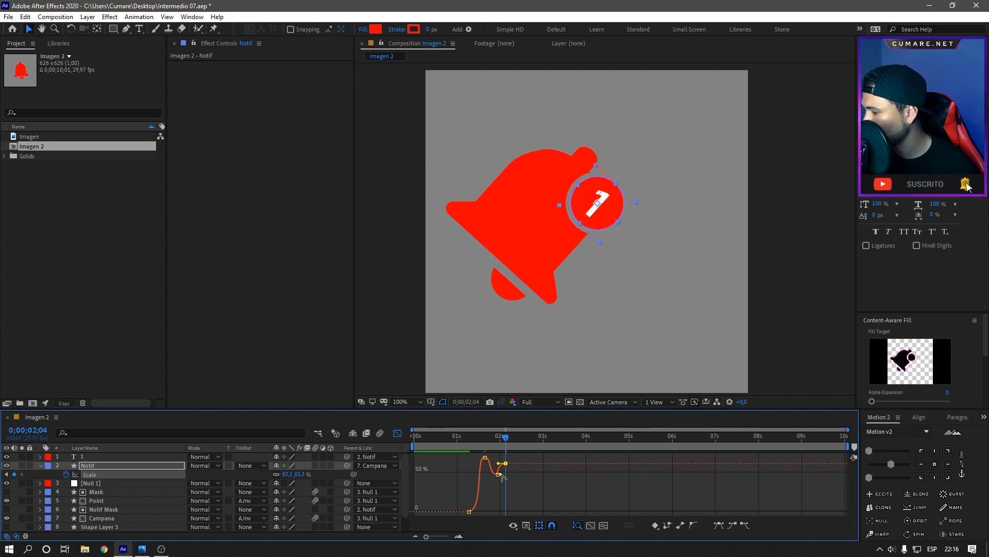
{"action": "left_click", "coordinate": [498, 473]}
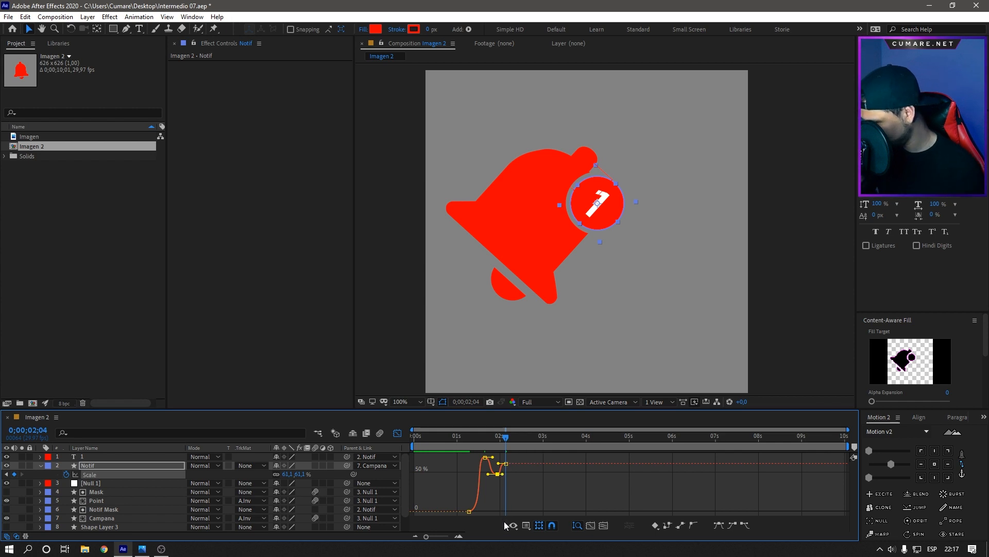
- Move Notif's dip Scale keyframe slightly earlier, refine the curve handles around the overshoot, and preview the bounce
{"action": "left_click", "coordinate": [459, 536]}
{"action": "left_click", "coordinate": [459, 537]}
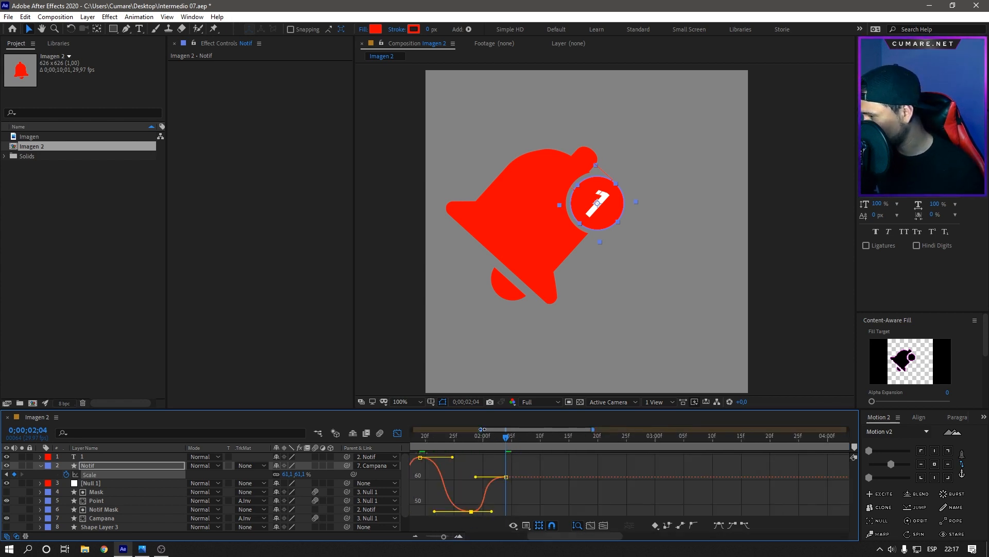
{"action": "scroll", "coordinate": [510, 457], "scroll_direction": "left", "scroll_amount": 4}
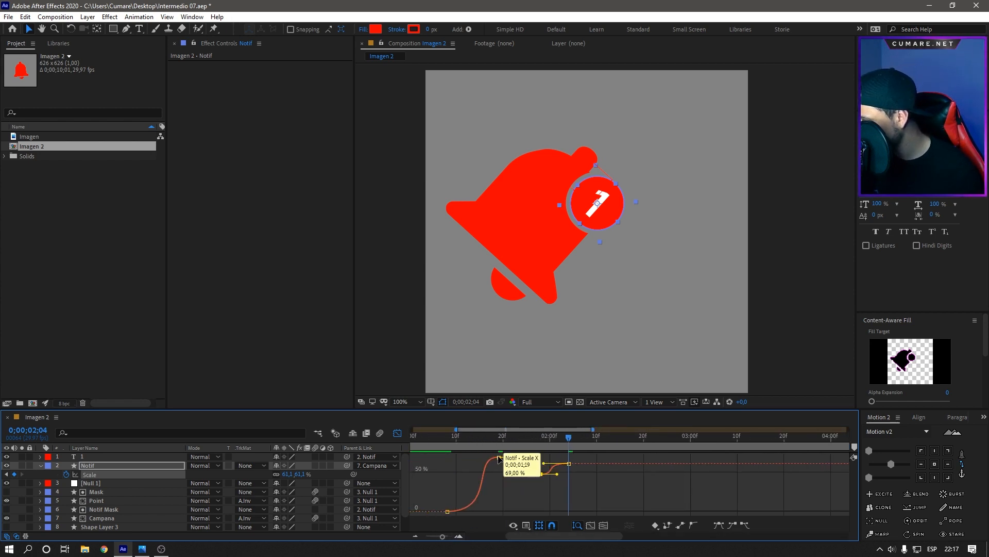
{"action": "left_click", "coordinate": [499, 457]}
{"action": "left_click_drag", "start_coordinate": [547, 475], "coordinate": [557, 474]}
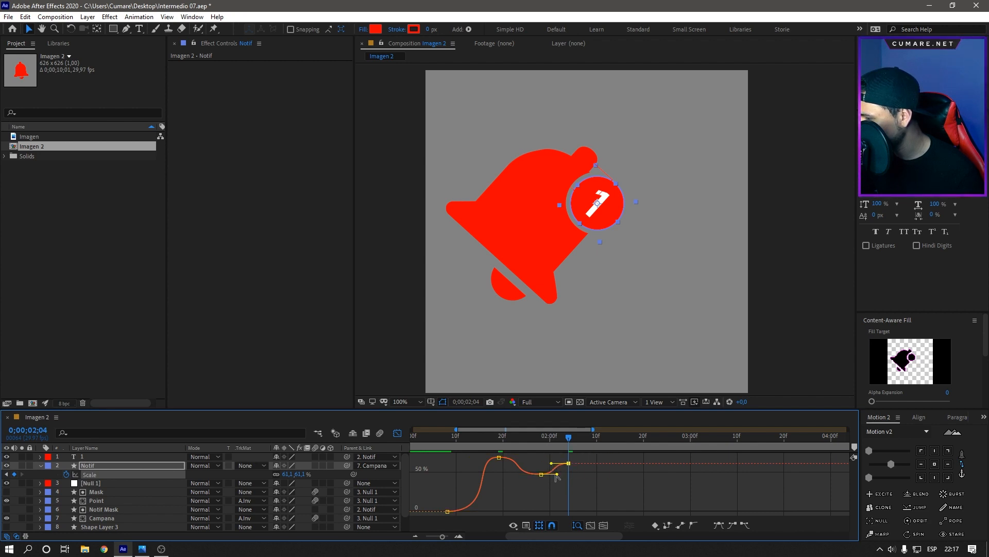
{"action": "left_click_drag", "start_coordinate": [541, 475], "coordinate": [517, 459]}
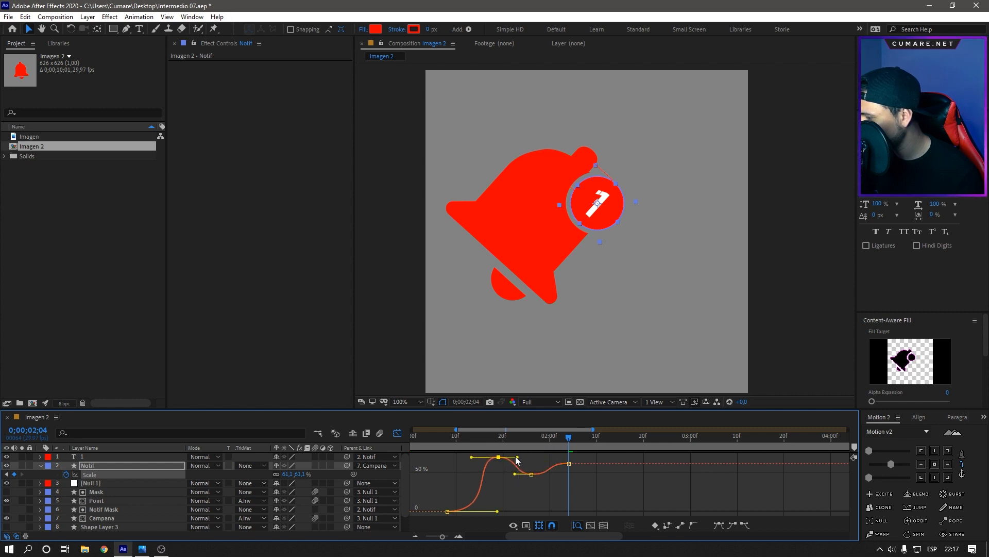
{"action": "key", "text": "space"}
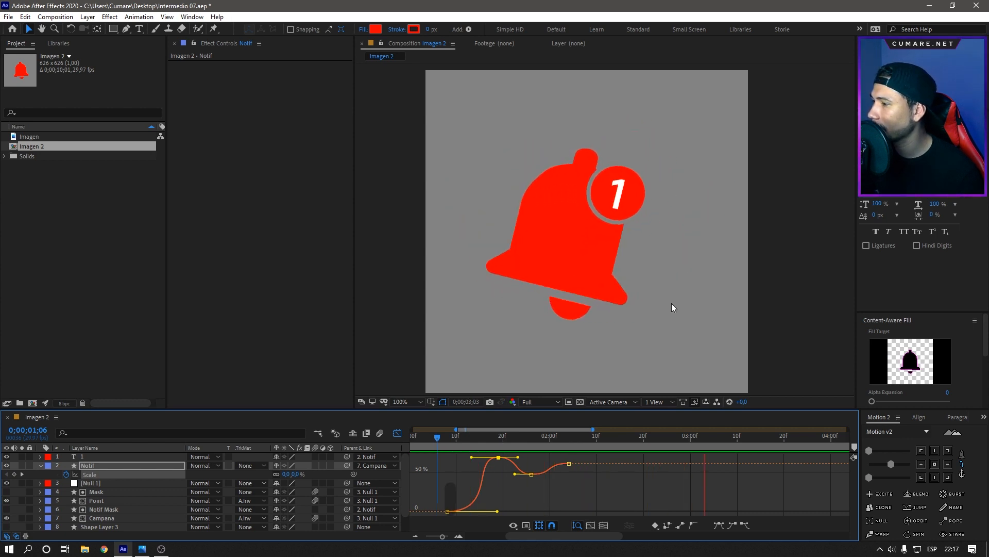
- Collapse Notif, show the whole timeline outside the Graph Editor, and preview the animation from the start
{"action": "left_click", "coordinate": [40, 465]}
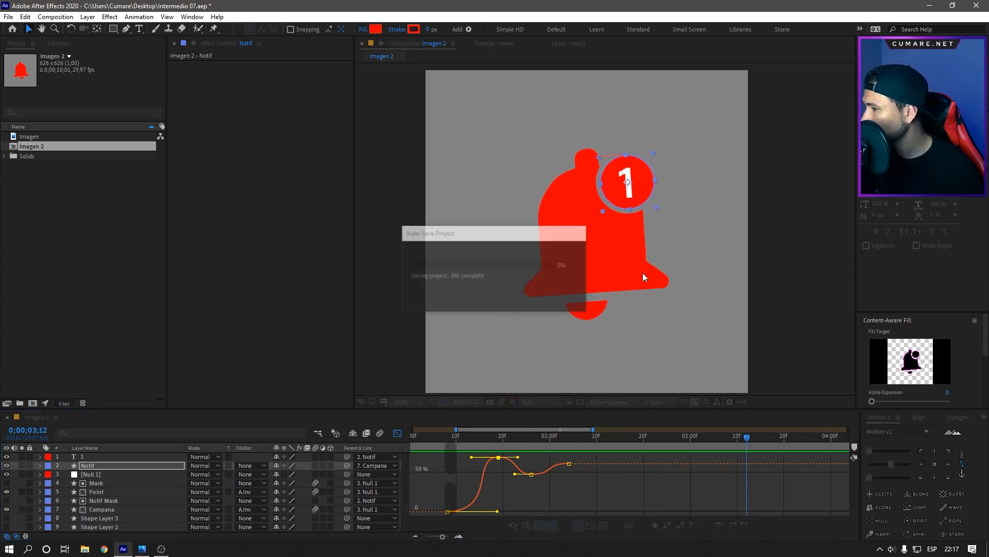
{"action": "key", "text": "comma"}
{"action": "key", "text": "comma"}
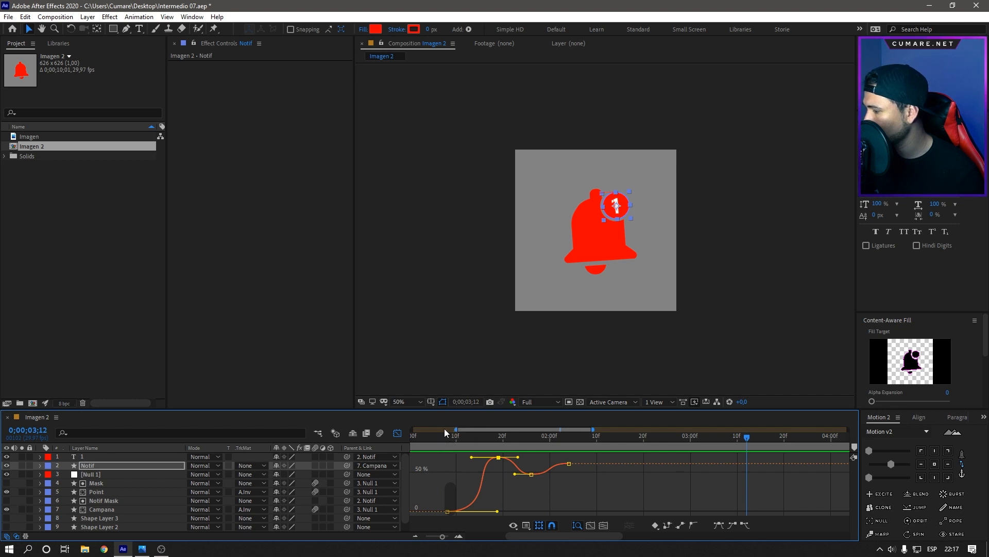
{"action": "left_click_drag", "start_coordinate": [456, 429], "coordinate": [412, 429]}
{"action": "left_click_drag", "start_coordinate": [593, 428], "coordinate": [848, 429]}
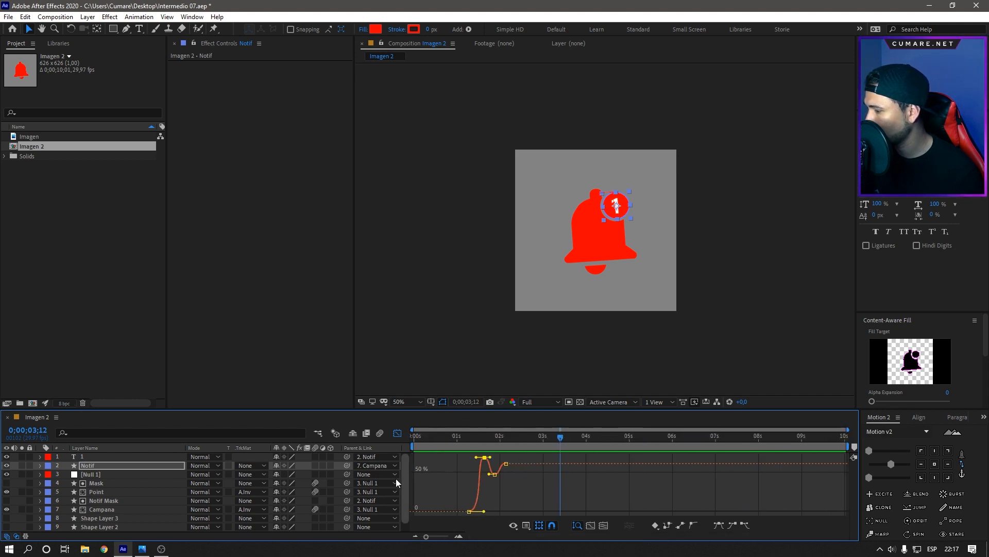
{"action": "left_click", "coordinate": [397, 432]}
{"action": "left_click_drag", "start_coordinate": [457, 437], "coordinate": [325, 435]}
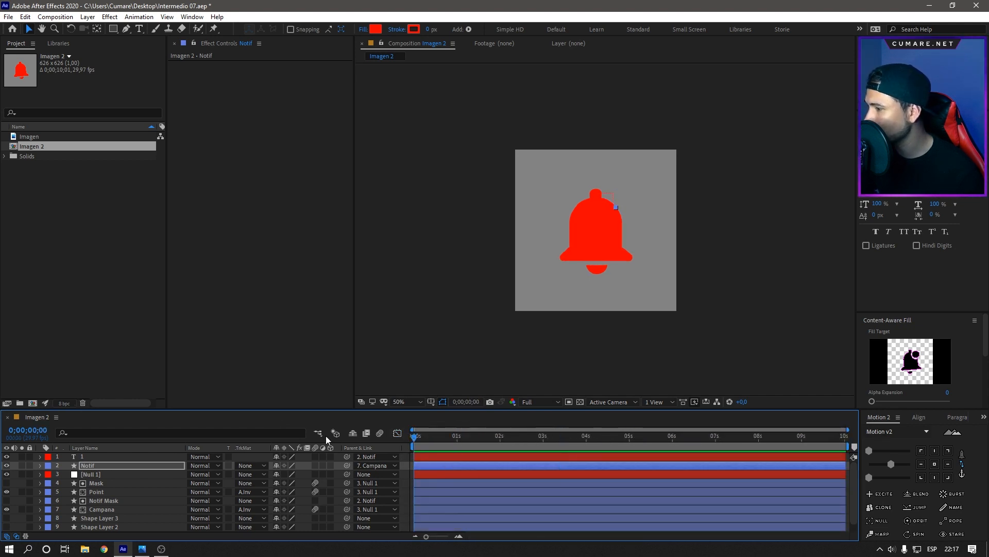
{"action": "key", "text": "space"}
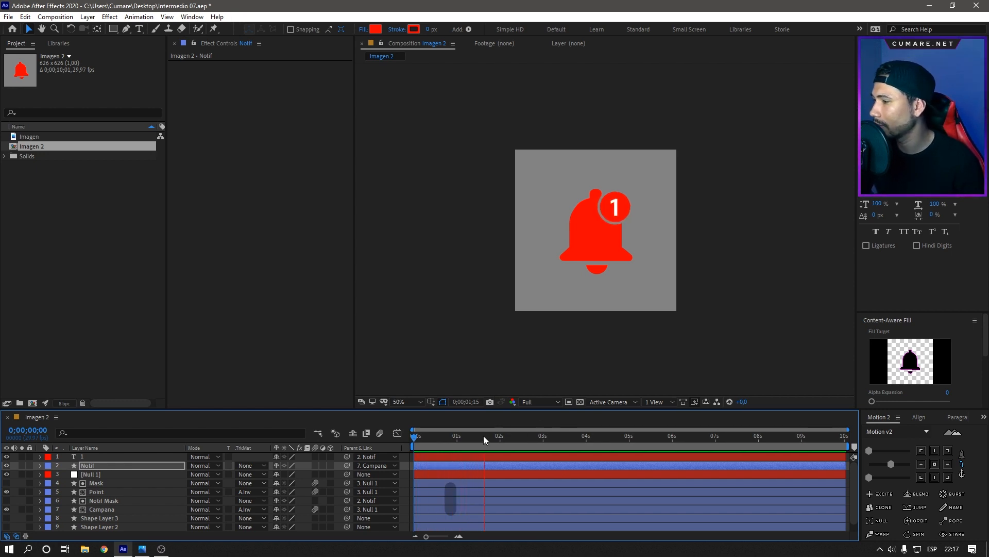
{"action": "key", "text": "space"}
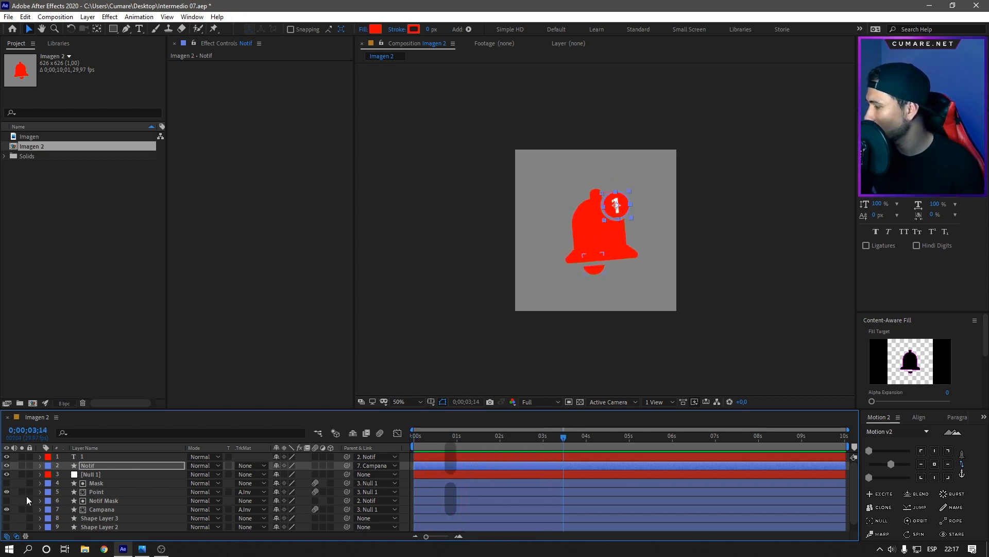
- Fill the Campana and Point layers with the grey sampled from a bell in the Imagen reference layer, then hide the reference again
{"action": "scroll", "coordinate": [23, 500], "scroll_direction": "down", "scroll_amount": 1}
{"action": "left_click", "coordinate": [7, 526]}
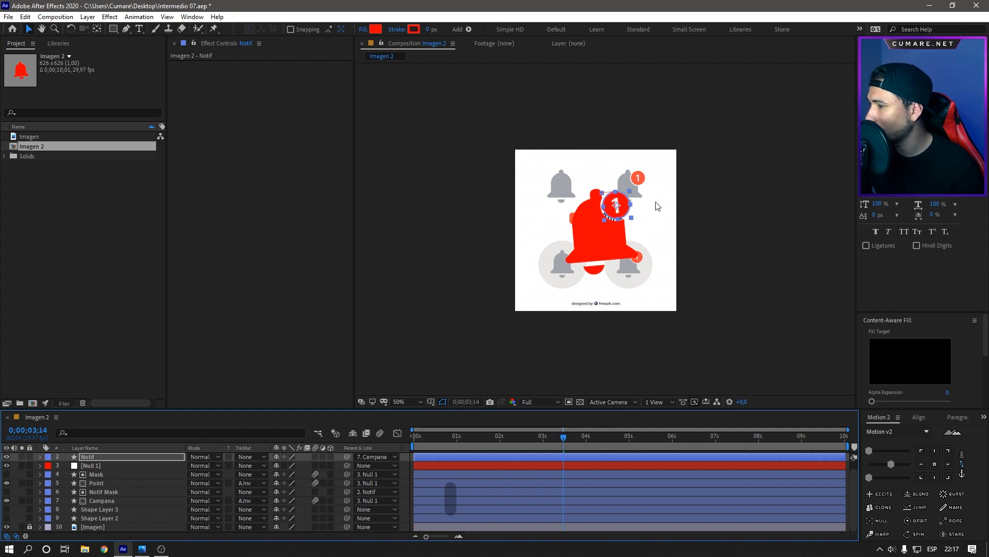
{"action": "key", "text": "period"}
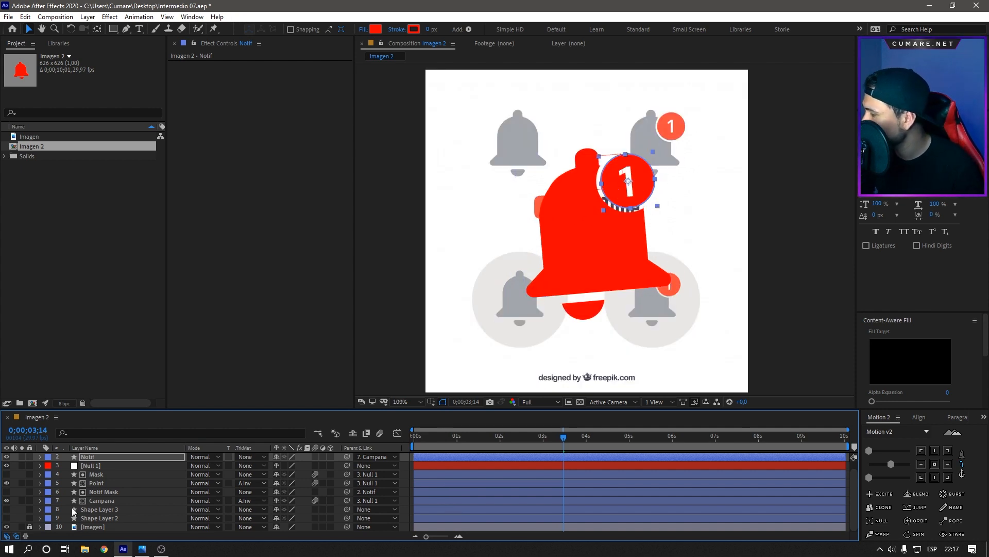
{"action": "left_click", "coordinate": [104, 500]}
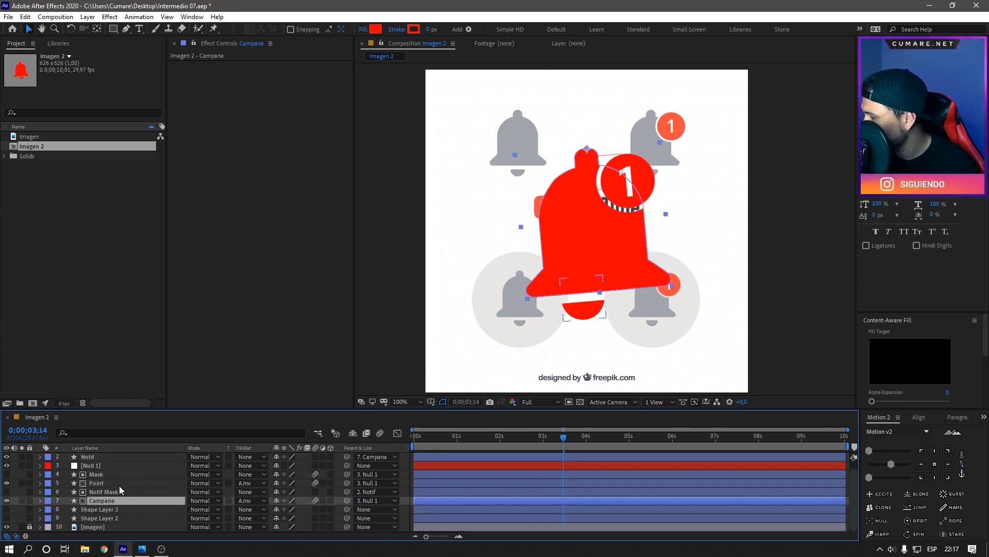
{"action": "left_click", "coordinate": [119, 484], "text": "ctrl"}
{"action": "left_click", "coordinate": [378, 31]}
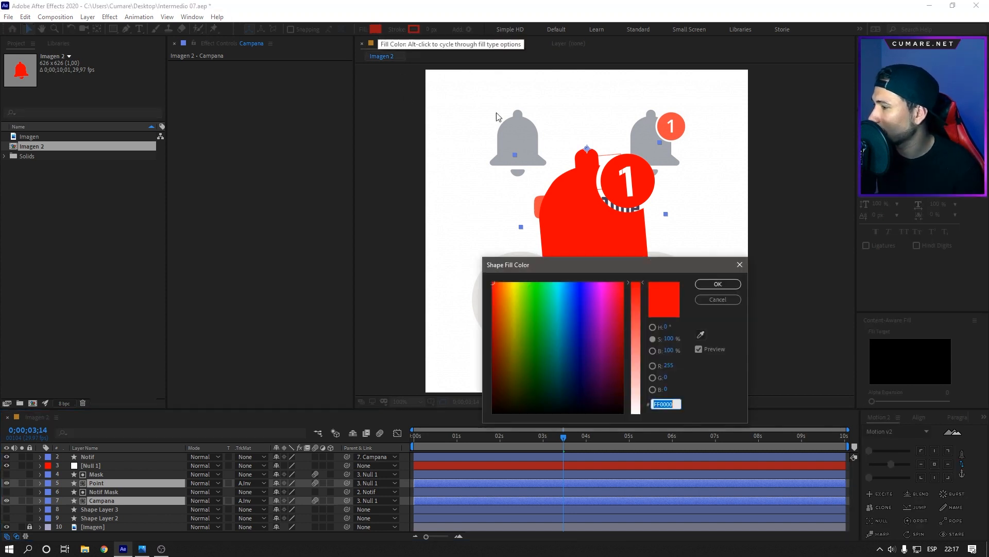
{"action": "left_click", "coordinate": [701, 336]}
{"action": "left_click", "coordinate": [652, 135]}
{"action": "left_click", "coordinate": [724, 285]}
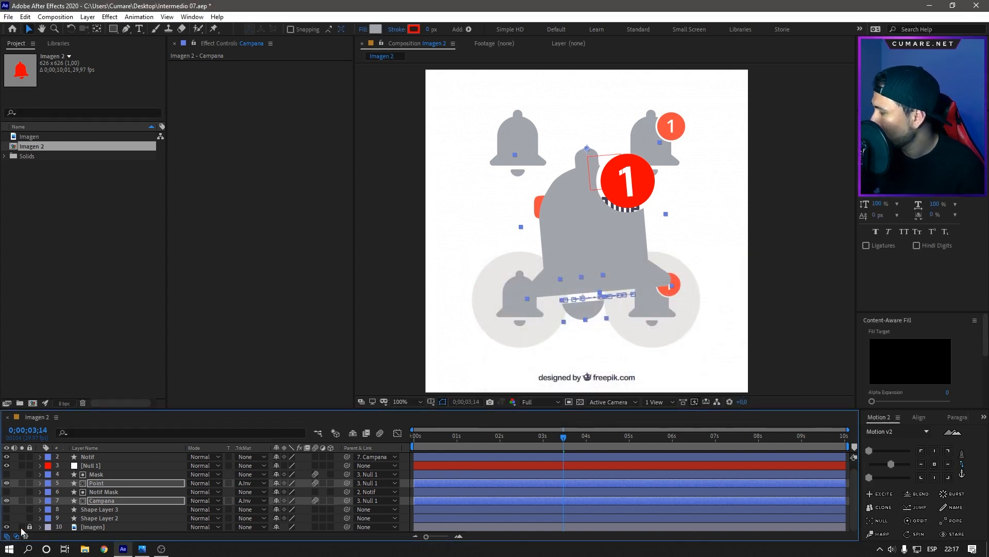
{"action": "left_click", "coordinate": [7, 527]}
{"action": "left_click", "coordinate": [408, 480]}
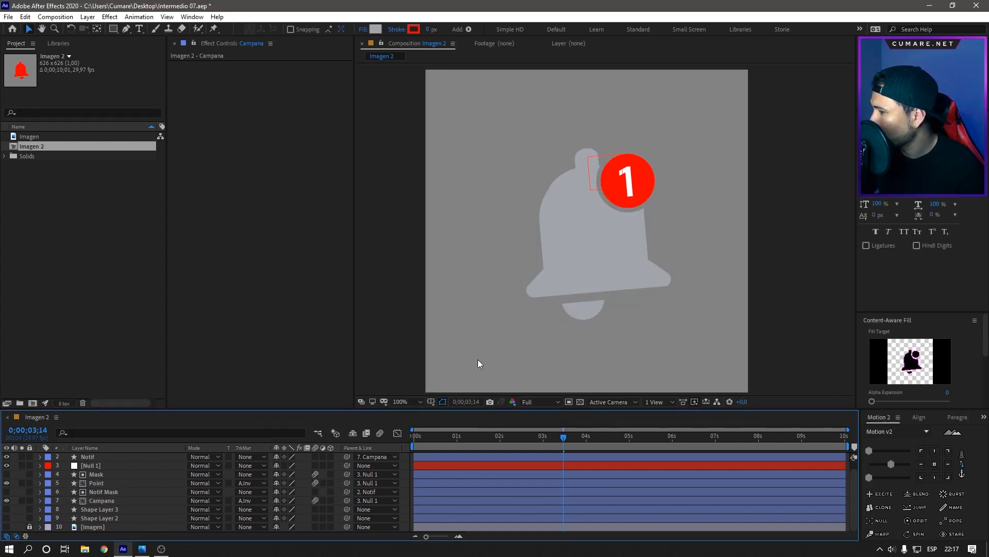
- Set the Imagen 2 composition's background color to dark gray
{"action": "scroll", "coordinate": [580, 351], "scroll_direction": "down", "scroll_amount": 3}
{"action": "scroll", "coordinate": [561, 422], "scroll_direction": "up", "scroll_amount": 1}
{"action": "scroll", "coordinate": [590, 320], "scroll_direction": "up", "scroll_amount": 2}
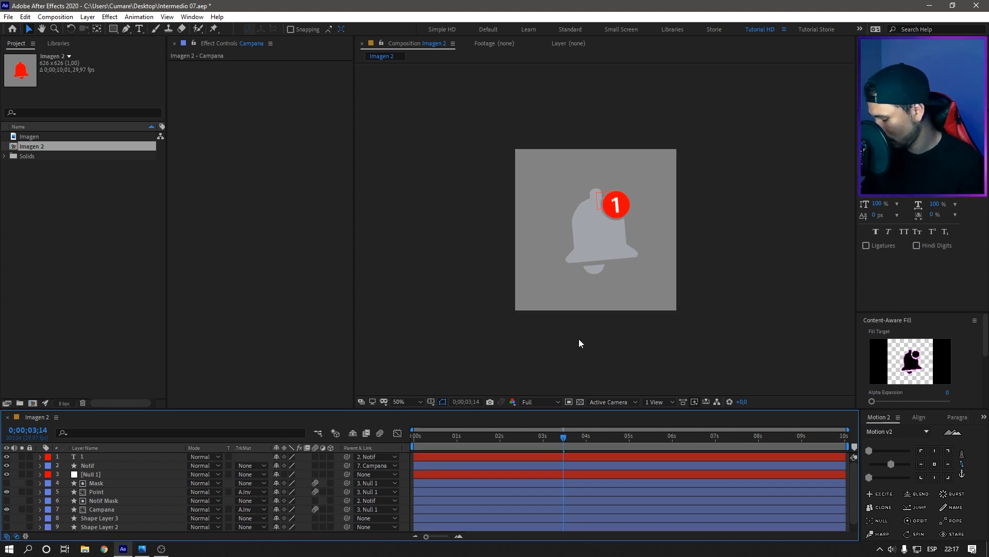
{"action": "key", "text": "ctrl+k"}
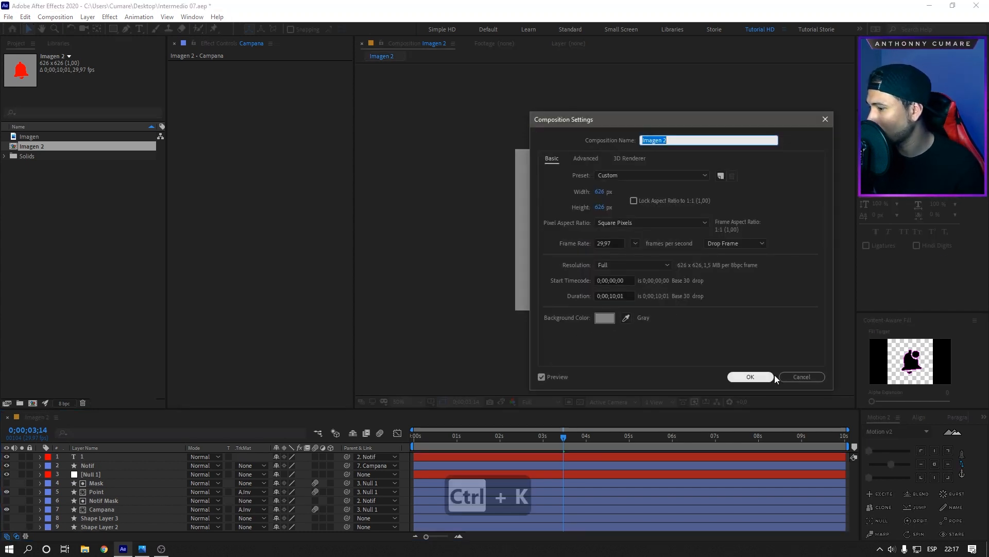
{"action": "left_click", "coordinate": [751, 376]}
{"action": "scroll", "coordinate": [165, 466], "scroll_direction": "down", "scroll_amount": 1}
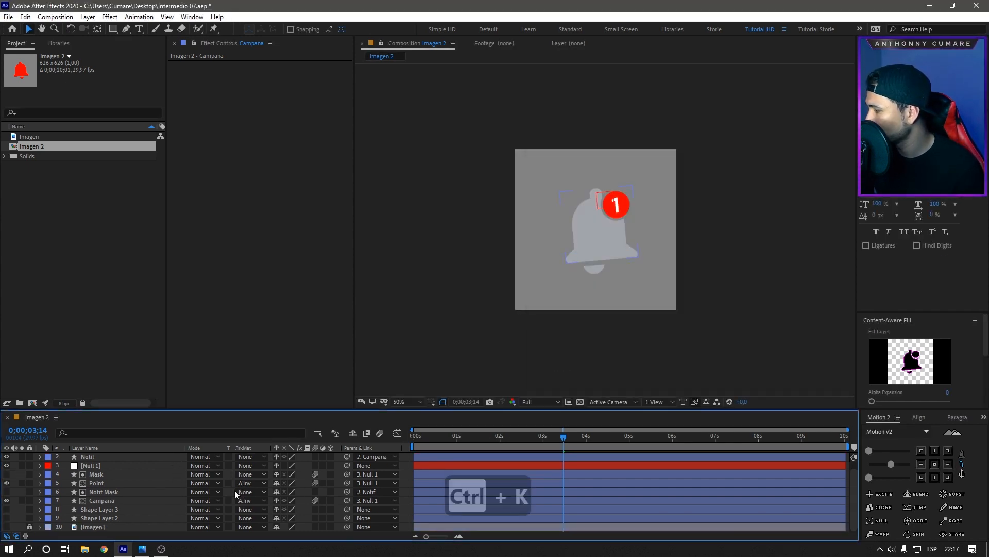
{"action": "key", "text": "ctrl+k"}
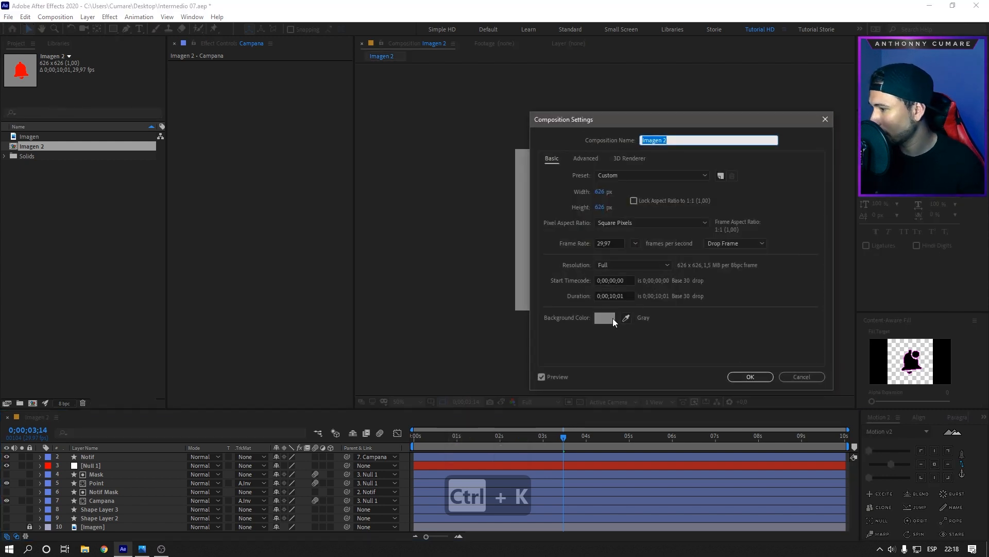
{"action": "left_click", "coordinate": [613, 318]}
{"action": "left_click", "coordinate": [487, 386]}
{"action": "left_click", "coordinate": [724, 284]}
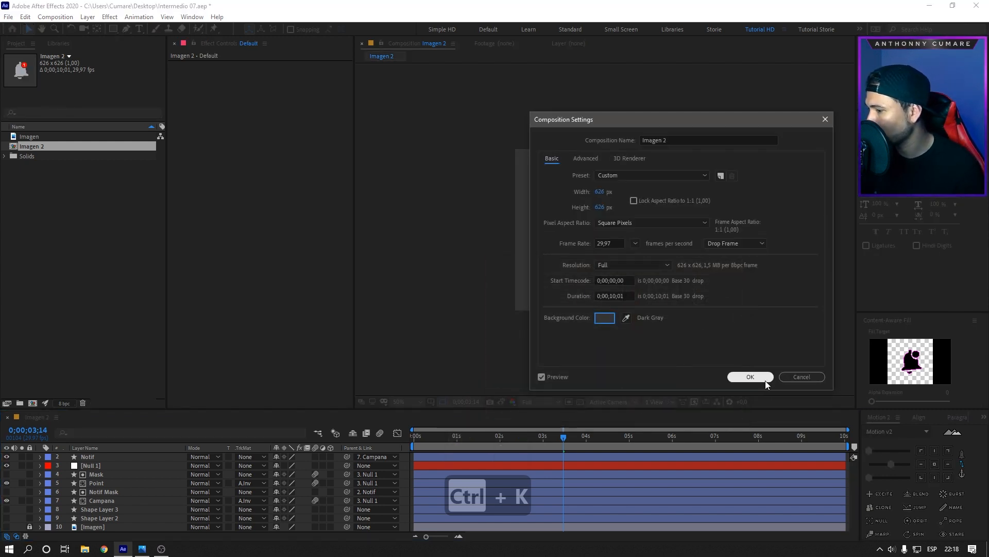
{"action": "left_click", "coordinate": [766, 380]}
- Preview the recoloured bell animation from the start and scrub to 0;00;04;11
{"action": "key", "text": "Home"}
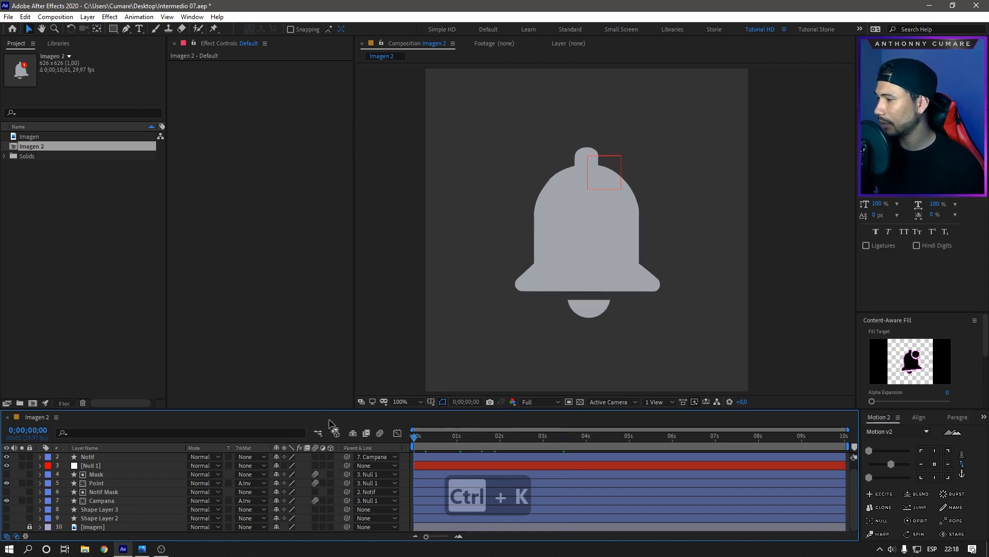
{"action": "key", "text": "space"}
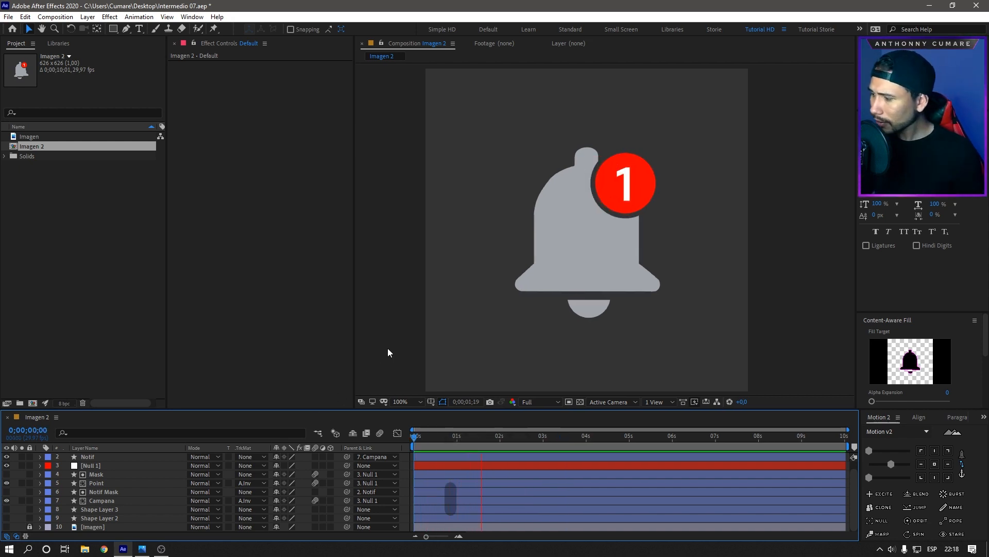
{"action": "left_click_drag", "start_coordinate": [539, 437], "coordinate": [606, 441]}
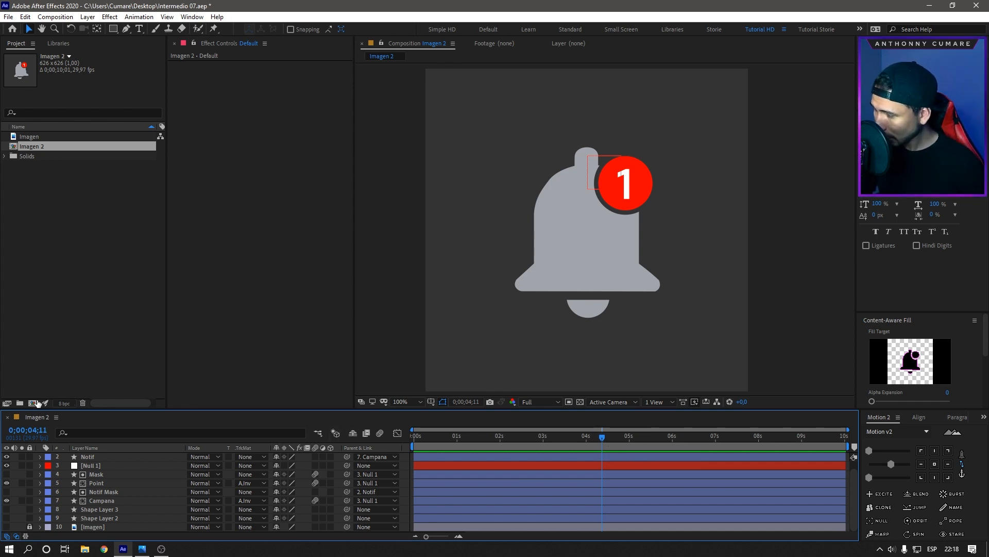
- Create a new composition named Comp 1 with the HDTV 1080 29.97 preset
{"action": "left_click", "coordinate": [32, 403]}
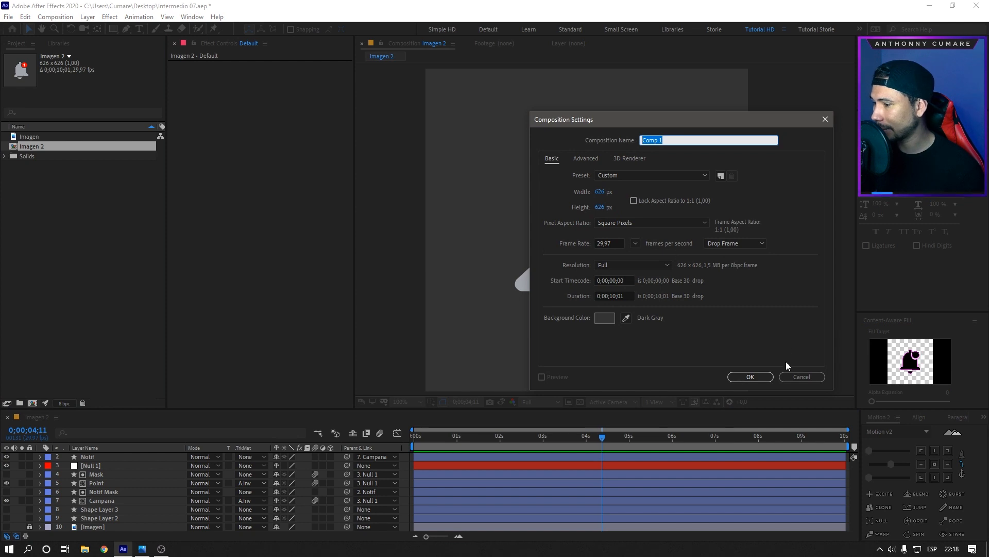
{"action": "left_click", "coordinate": [645, 177]}
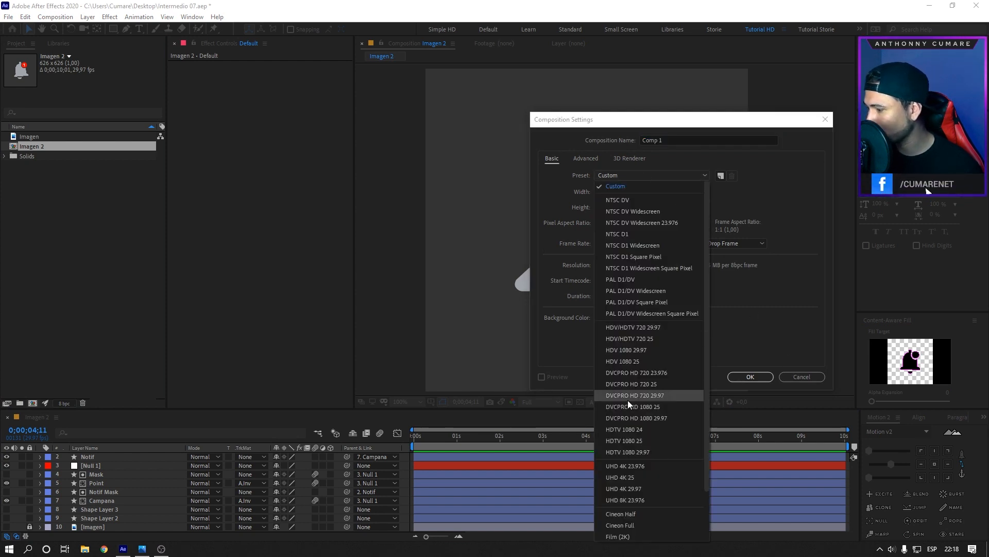
{"action": "scroll", "coordinate": [649, 425], "scroll_direction": "down", "scroll_amount": 2}
{"action": "left_click", "coordinate": [660, 394]}
{"action": "left_click", "coordinate": [746, 376]}
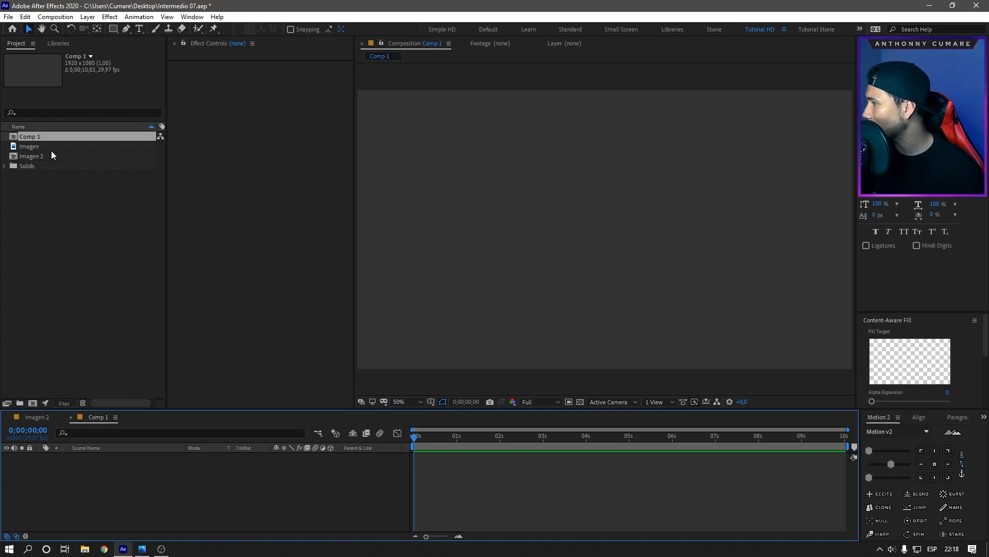
- Place the Imagen 2 composition as a layer in Comp 1
{"action": "left_click_drag", "start_coordinate": [41, 156], "coordinate": [117, 458]}
{"action": "key", "text": "comma"}
{"action": "key", "text": "comma"}
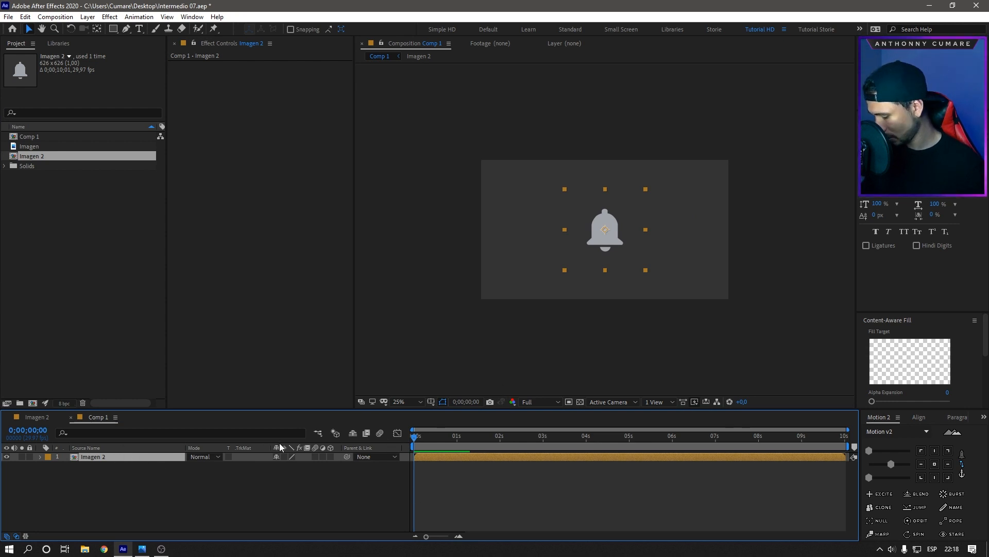
- Try the UHD 8K 23,976 preset on the Comp 1 composition
{"action": "key", "text": "ctrl+k"}
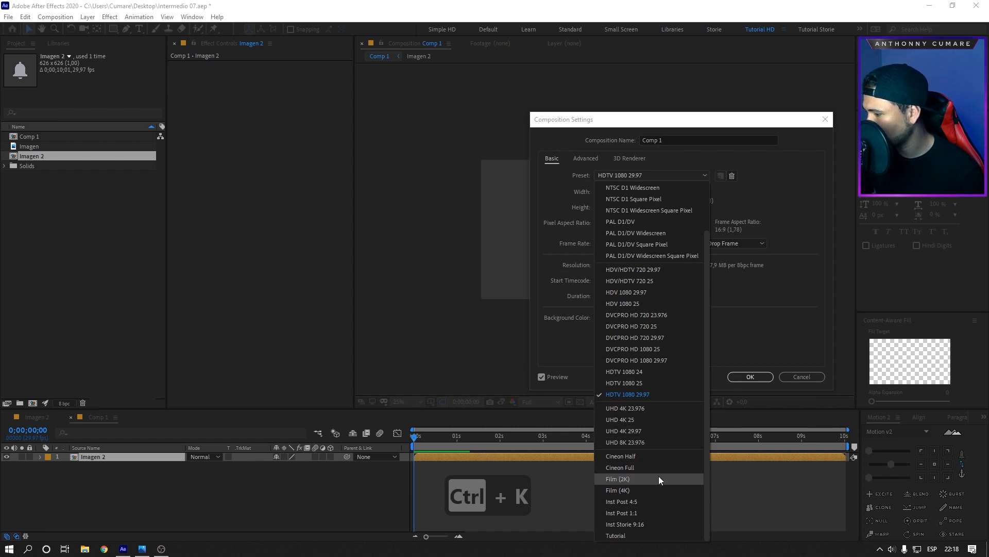
{"action": "left_click", "coordinate": [646, 442]}
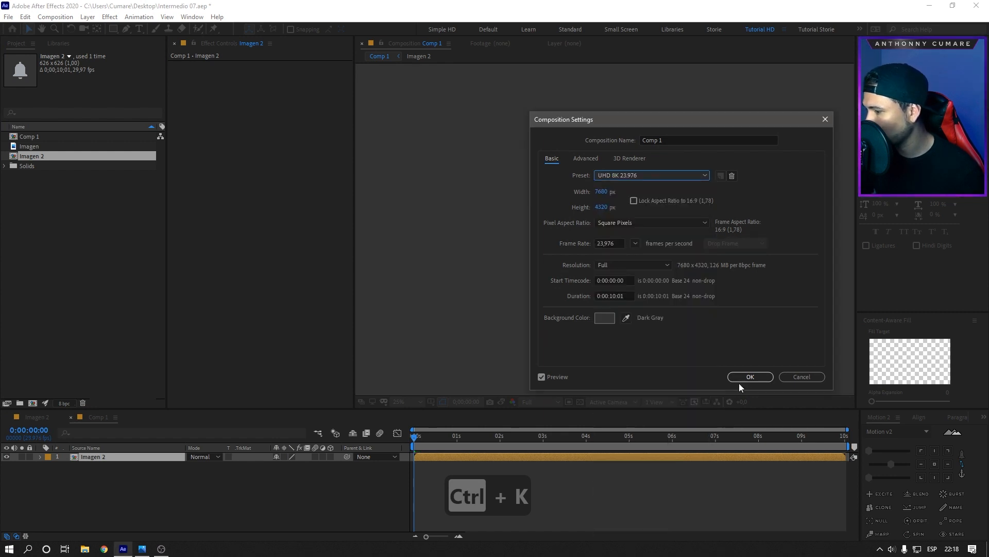
{"action": "left_click", "coordinate": [746, 377]}
{"action": "key", "text": "comma"}
{"action": "key", "text": "comma"}
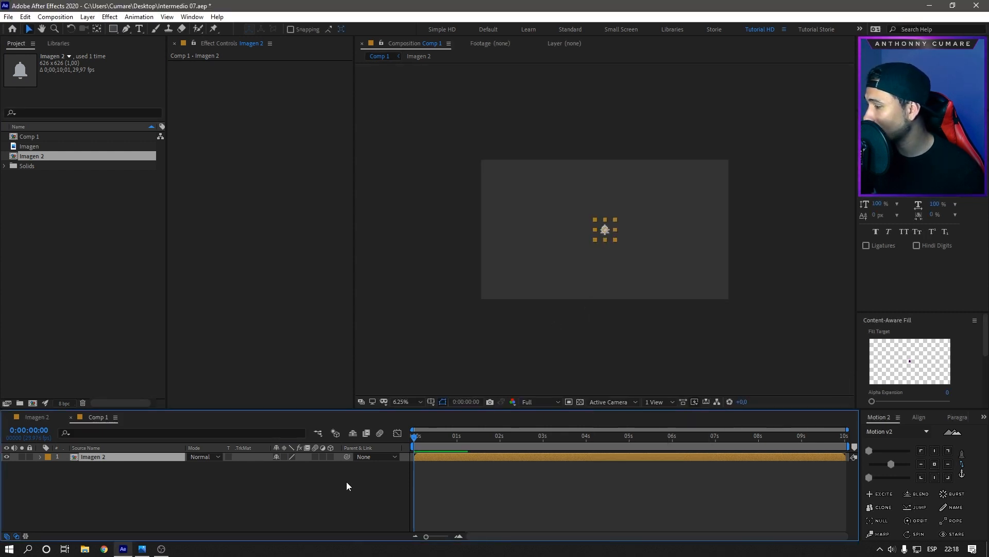
- Move the Imagen 2 layer to the lower-left corner of the frame and scale it to 623%
{"action": "left_click", "coordinate": [346, 483]}
{"action": "left_click_drag", "start_coordinate": [604, 231], "coordinate": [508, 278]}
{"action": "key", "text": "s"}
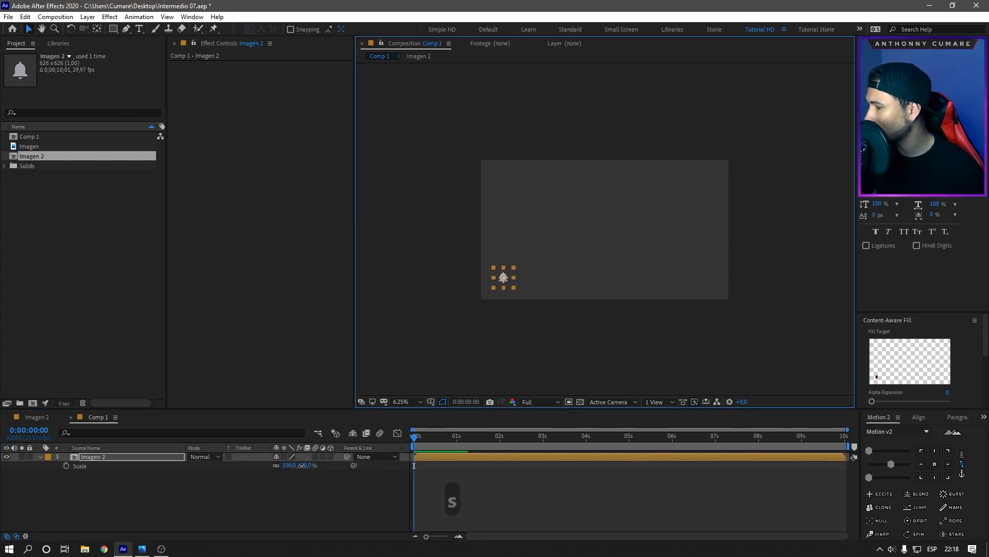
{"action": "left_click_drag", "start_coordinate": [301, 465], "coordinate": [552, 434]}
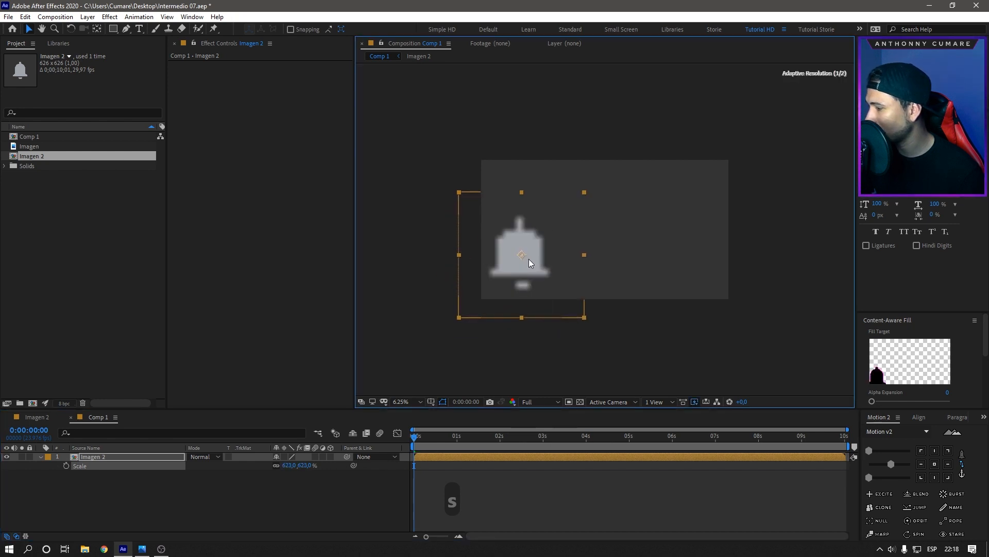
- Enable Collapse Transformations on the enlarged Imagen 2 layer and inspect the bell's edge sharpness
{"action": "scroll", "coordinate": [488, 318], "scroll_direction": "up", "scroll_amount": 4}
{"action": "left_click_drag", "start_coordinate": [475, 324], "coordinate": [686, 250]}
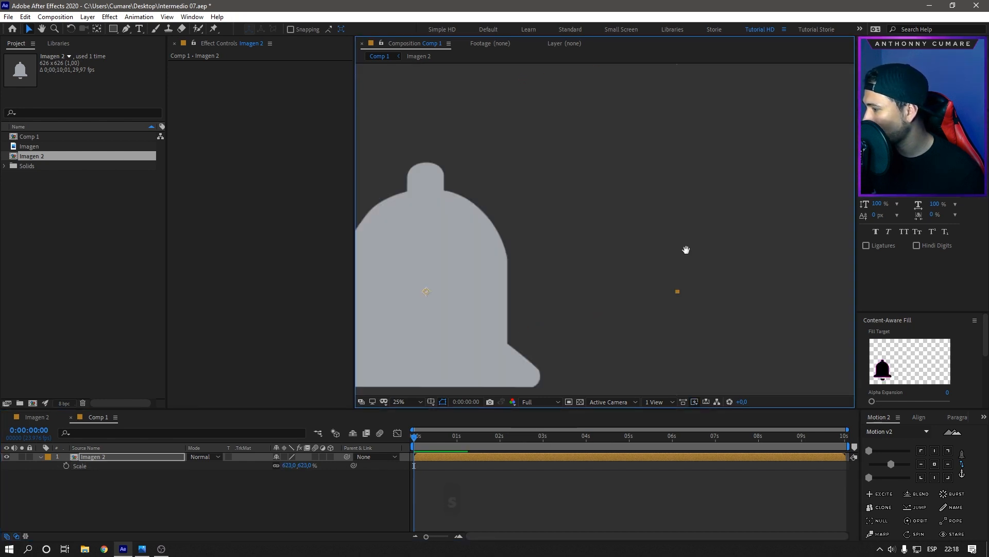
{"action": "scroll", "coordinate": [620, 248], "scroll_direction": "up", "scroll_amount": 4}
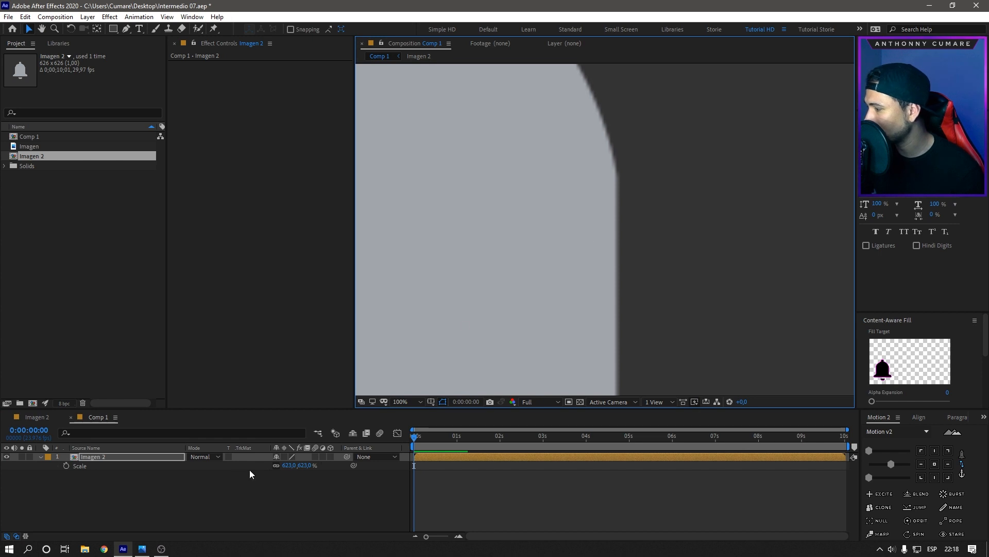
{"action": "left_click", "coordinate": [284, 457]}
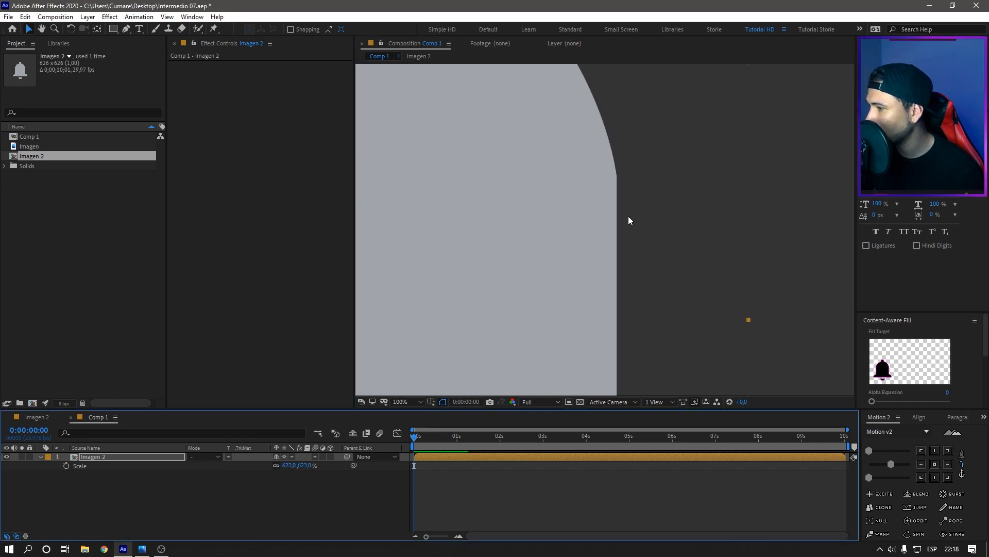
{"action": "scroll", "coordinate": [625, 229], "scroll_direction": "down", "scroll_amount": 8}
{"action": "left_click_drag", "start_coordinate": [596, 242], "coordinate": [566, 239]}
{"action": "scroll", "coordinate": [672, 216], "scroll_direction": "up", "scroll_amount": 1}
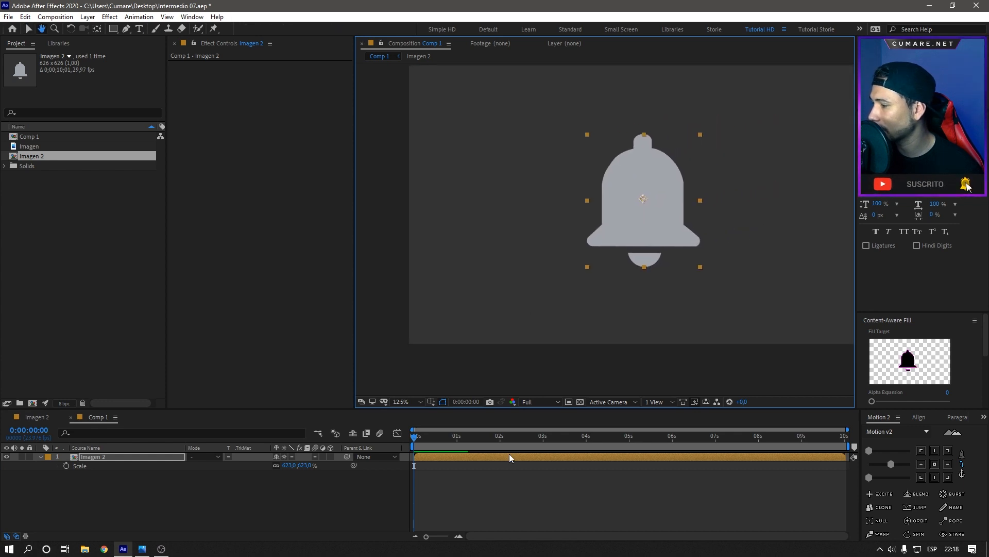
- Preview the enlarged bell animation in Comp 1 from the start
{"action": "left_click_drag", "start_coordinate": [425, 438], "coordinate": [375, 450]}
{"action": "key", "text": "space"}
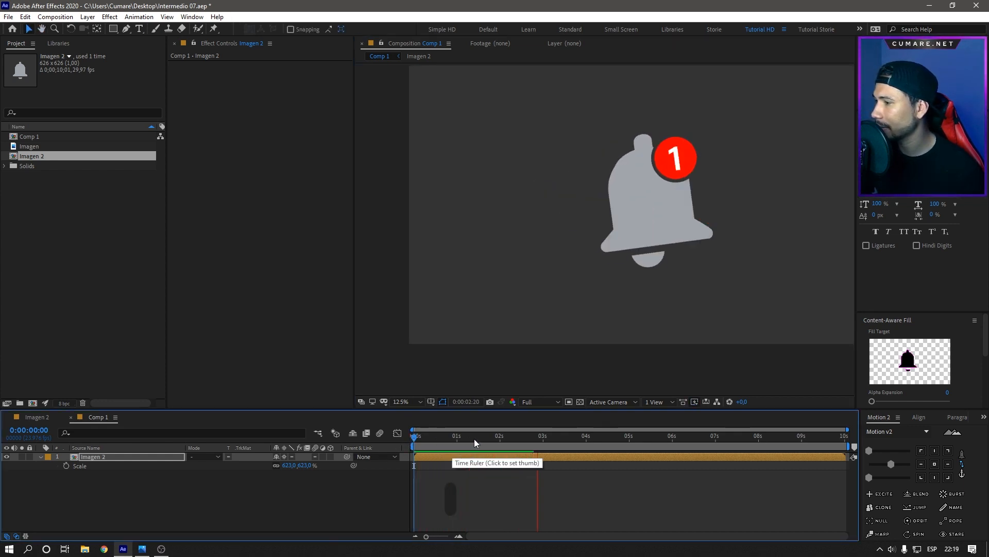
{"action": "mouse_move", "coordinate": [520, 450]}
{"action": "left_mouse_down"}
{"action": "mouse_move", "coordinate": [503, 446]}
{"action": "mouse_move", "coordinate": [533, 447]}
{"action": "mouse_move", "coordinate": [514, 452]}
{"action": "left_mouse_up"}
- Undo the layer switch, scaling, repositioning and 8K preset changes in Comp 1, keeping Imagen 2 as a layer
{"action": "key", "text": "ctrl+z"}
{"action": "key", "text": "ctrl+z"}
{"action": "key", "text": "ctrl+z"}
{"action": "key", "text": "ctrl+z"}
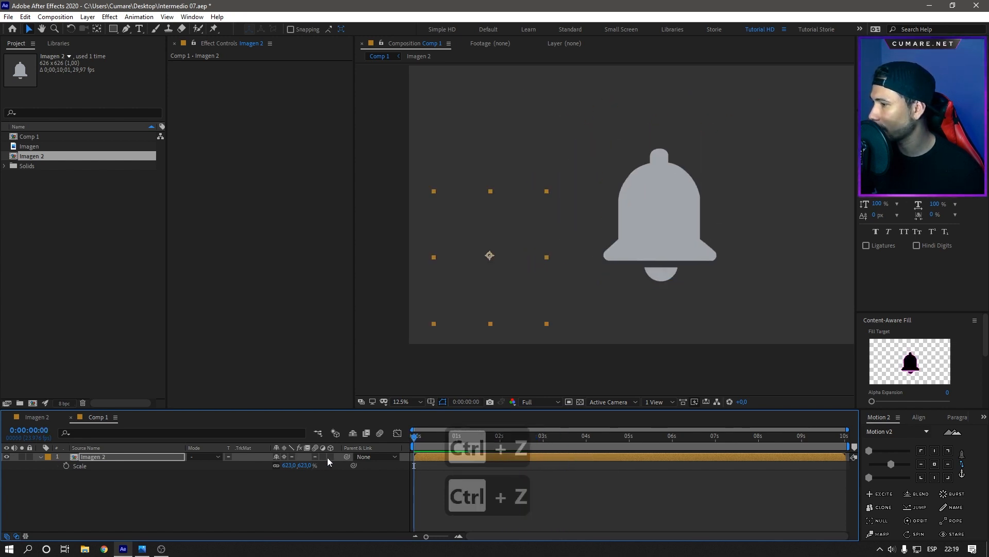
{"action": "key", "text": "ctrl+z"}
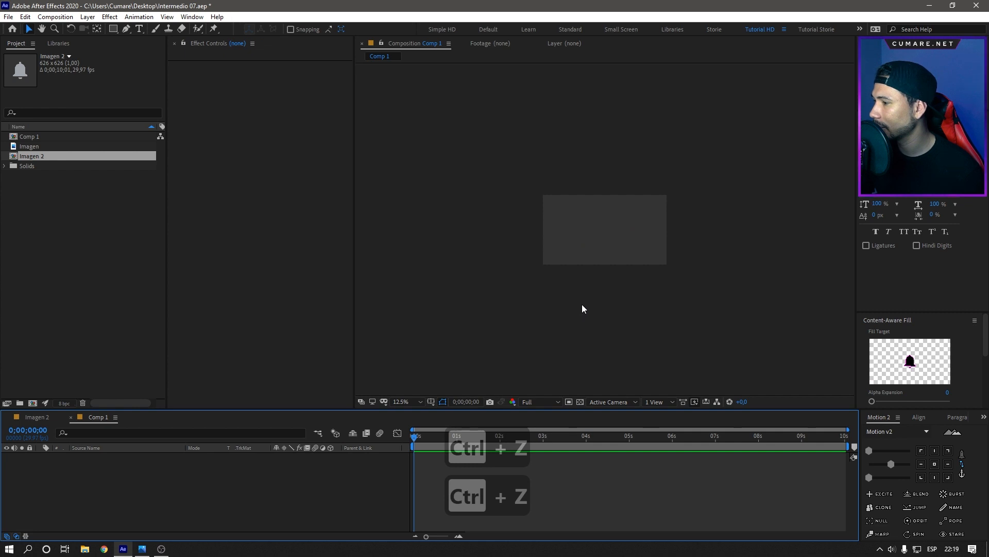
{"action": "key", "text": "ctrl+shift+z"}
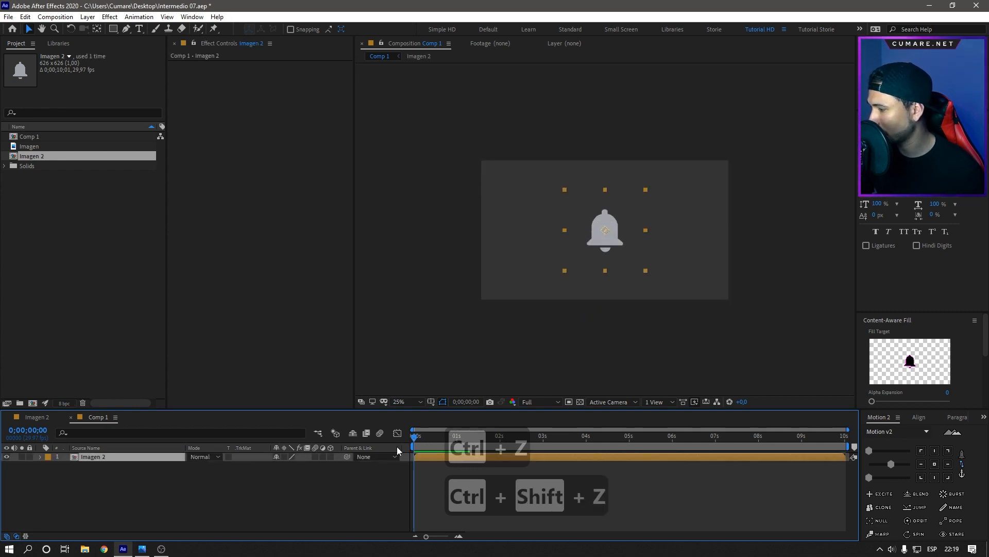
- Preview Comp 1 and open the nested Imagen 2 composition with the playhead at 0;00;00;00
{"action": "key", "text": "space"}
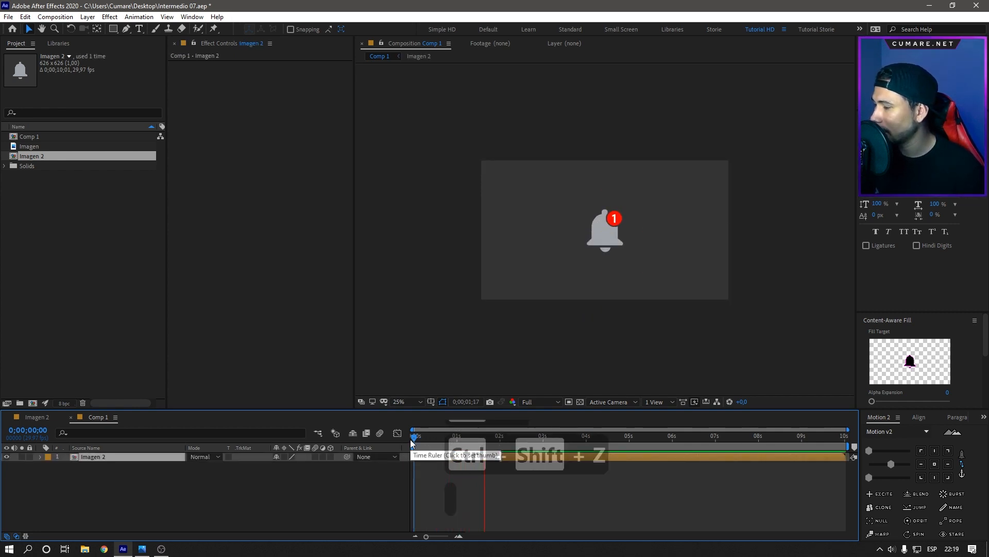
{"action": "key", "text": "space"}
{"action": "double_click", "coordinate": [120, 458]}
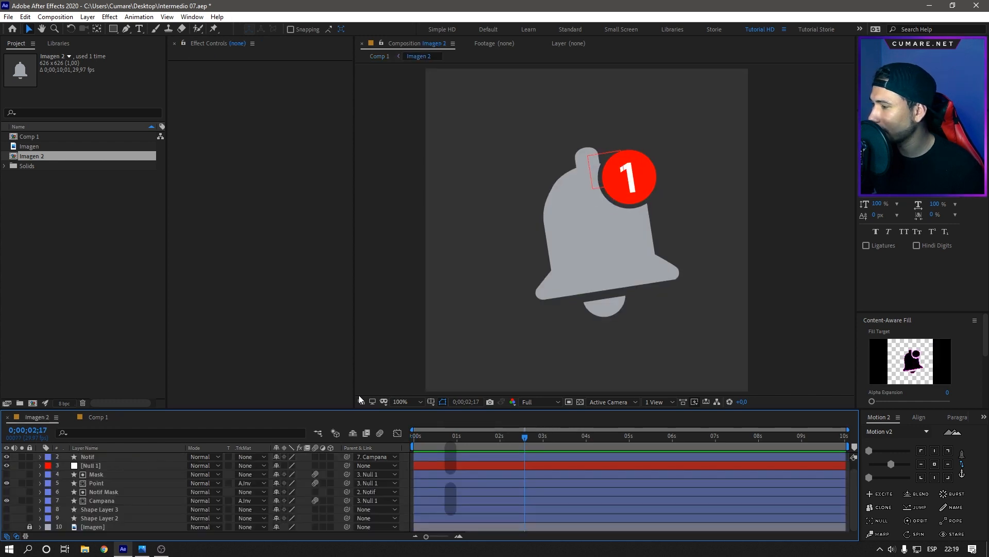
{"action": "left_click_drag", "start_coordinate": [431, 435], "coordinate": [394, 443]}
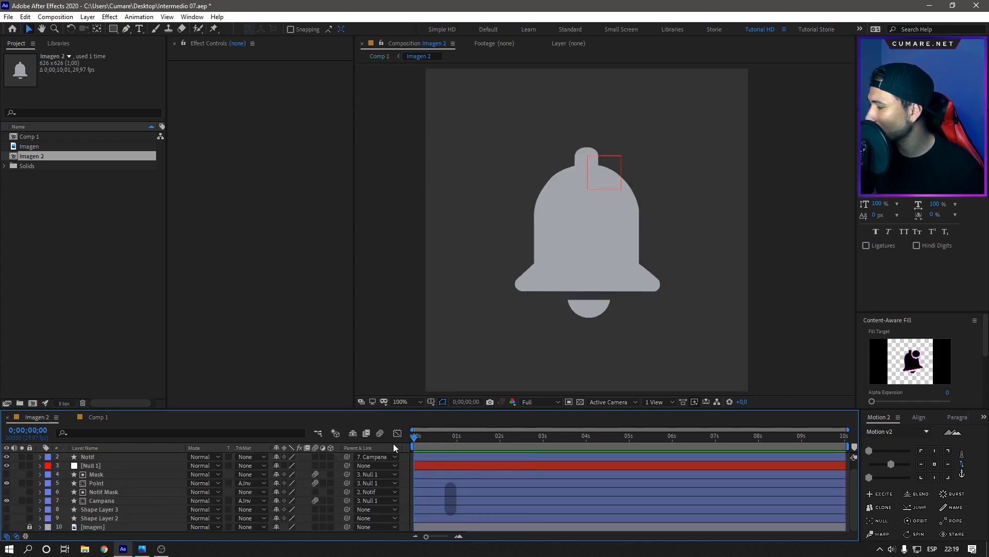
- Add rotation keyframes to Null 1: 0° at 0;00;00;29 and -108° at 0;00;00;00
{"action": "left_click", "coordinate": [109, 465]}
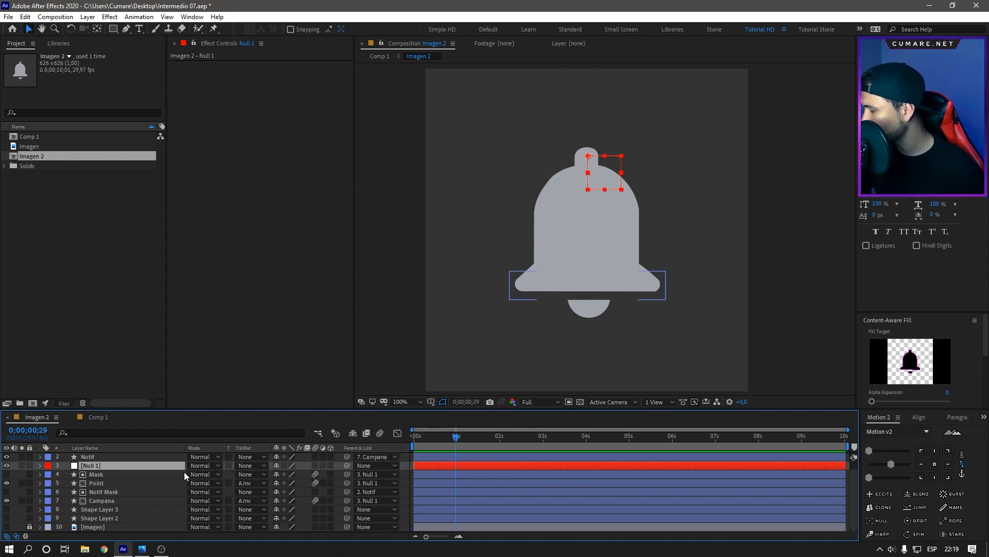
{"action": "key", "text": "r"}
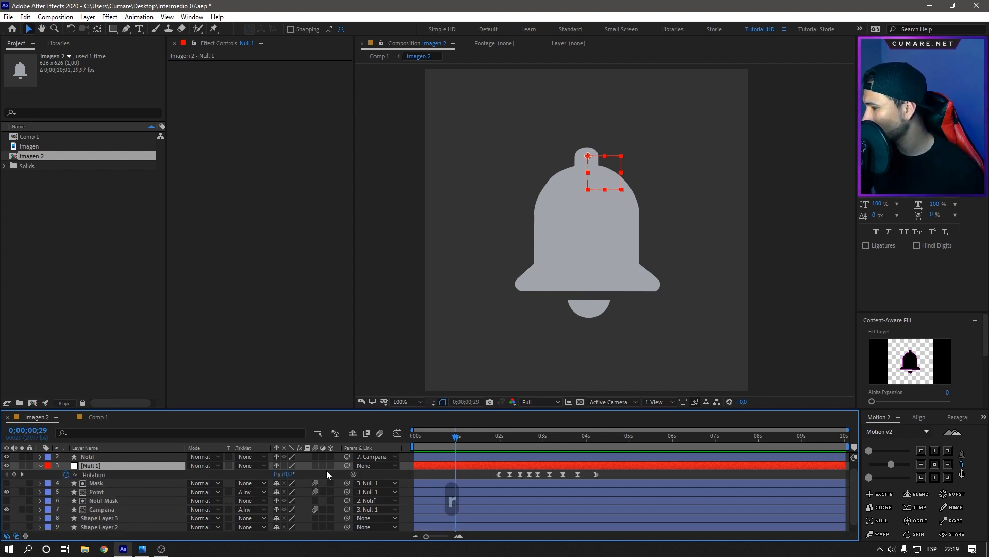
{"action": "left_click", "coordinate": [13, 474]}
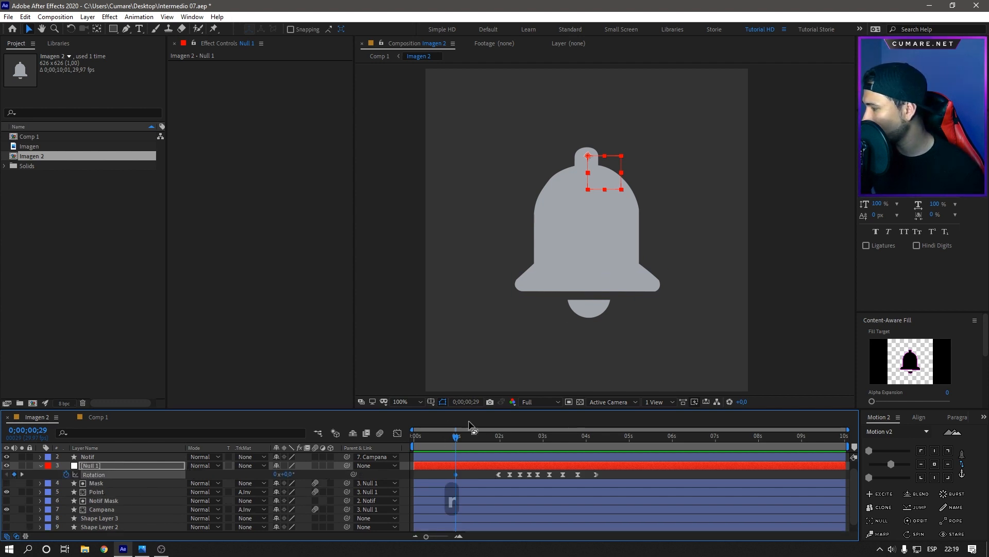
{"action": "left_click_drag", "start_coordinate": [452, 438], "coordinate": [415, 438]}
{"action": "left_click_drag", "start_coordinate": [283, 474], "coordinate": [240, 482]}
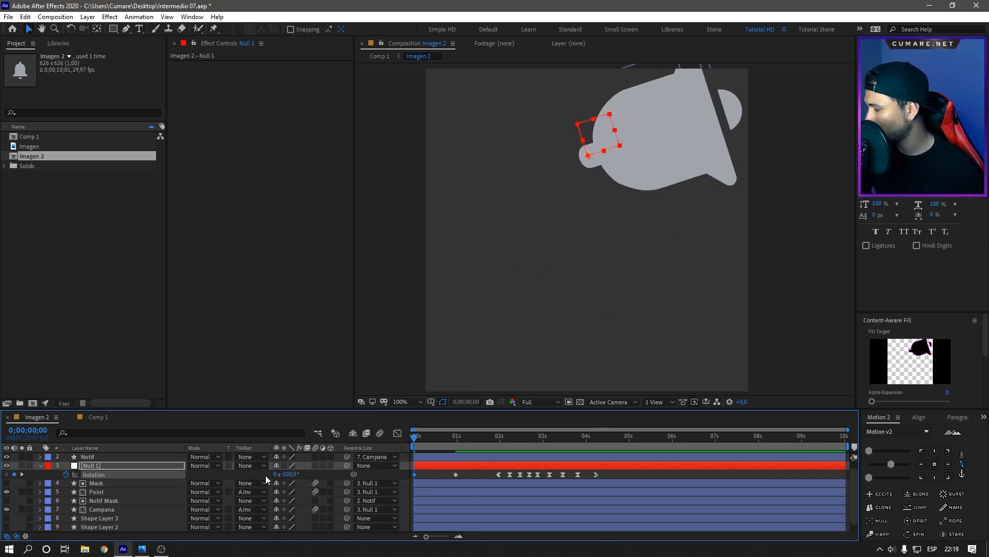
- Keyframe Null 1's scale at 65% at 0;00;00;29 and 0% at 0;00;00;00, and preview the entrance
{"action": "key", "text": "shift+s"}
{"action": "left_click", "coordinate": [66, 474]}
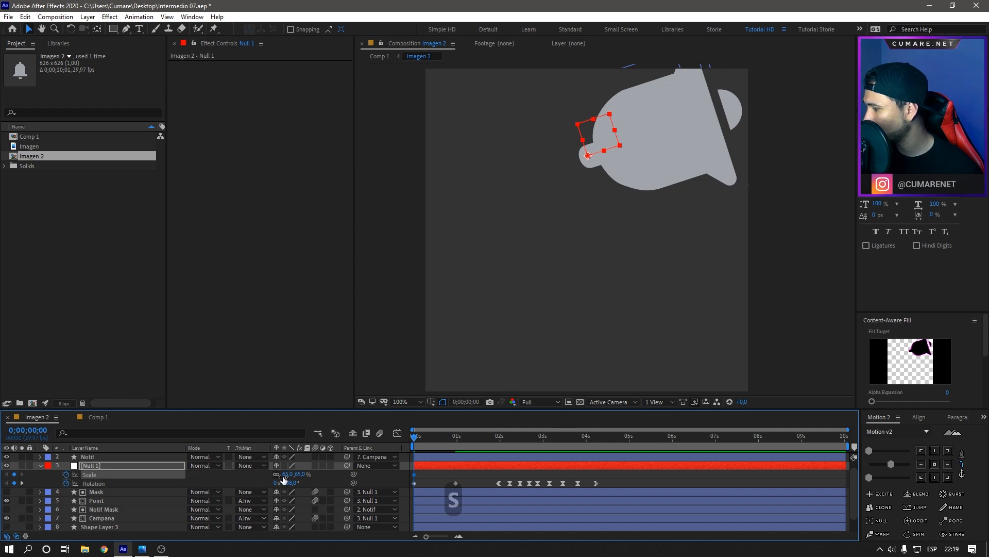
{"action": "left_click", "coordinate": [290, 474]}
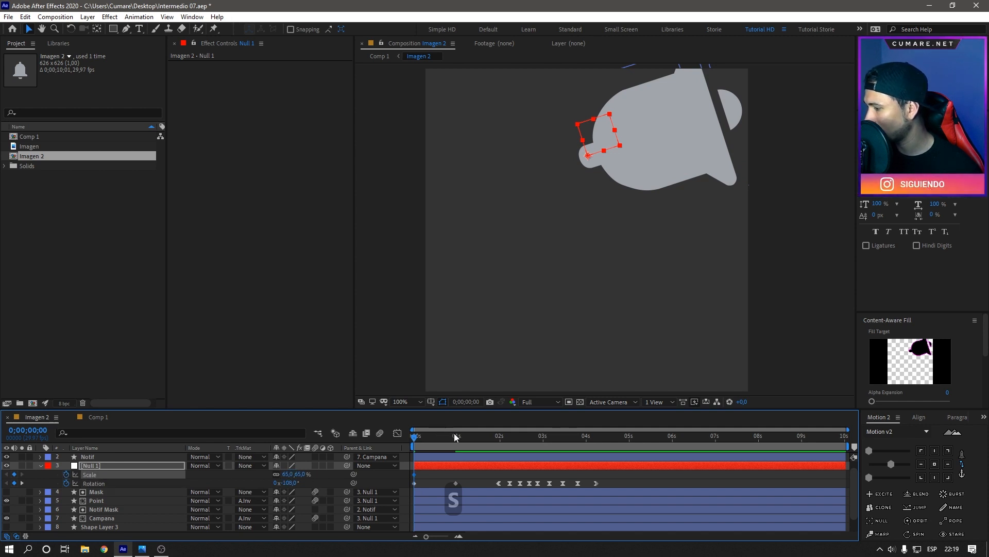
{"action": "left_click", "coordinate": [453, 433]}
{"action": "left_click", "coordinate": [14, 474]}
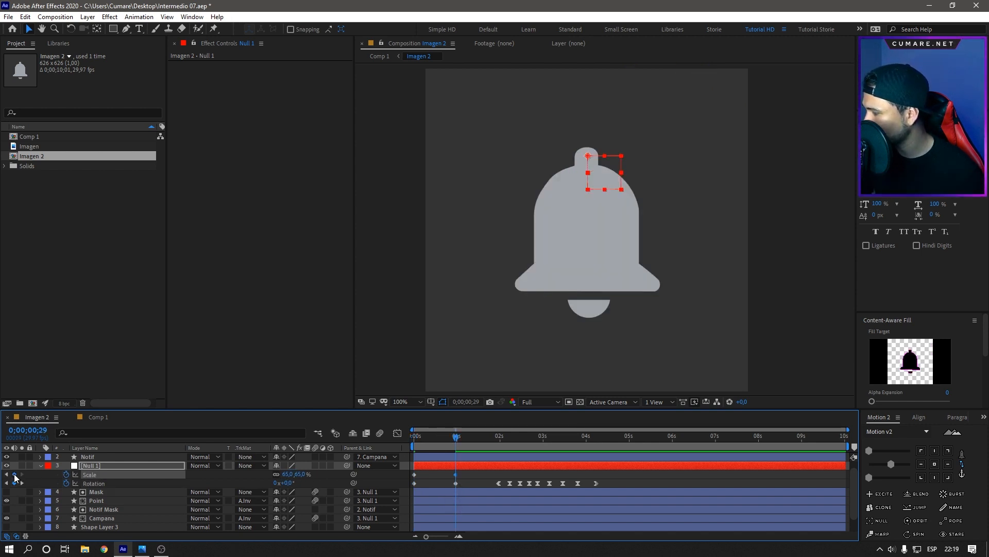
{"action": "left_click_drag", "start_coordinate": [427, 438], "coordinate": [410, 439]}
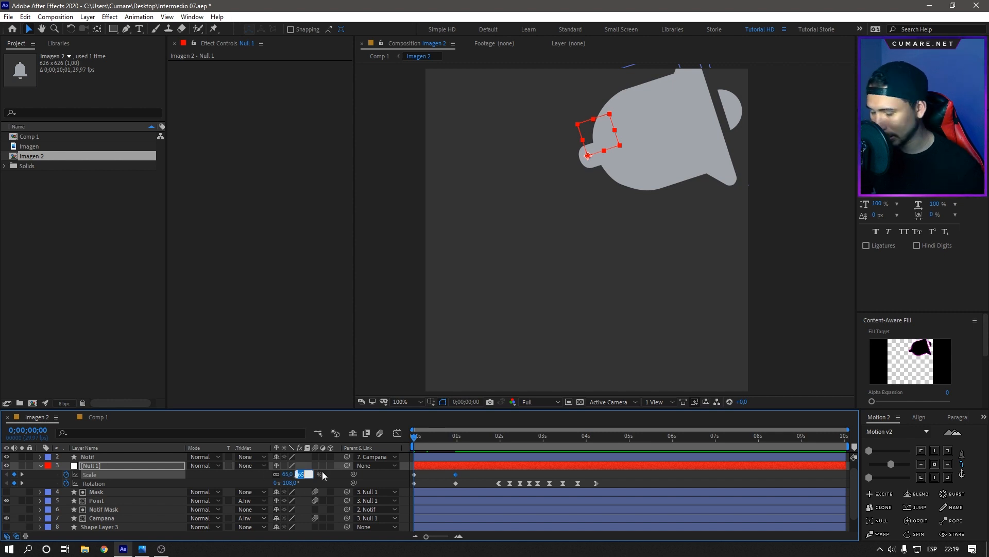
{"action": "type", "text": "0"}
{"action": "key", "text": "Return"}
{"action": "key", "text": "space"}
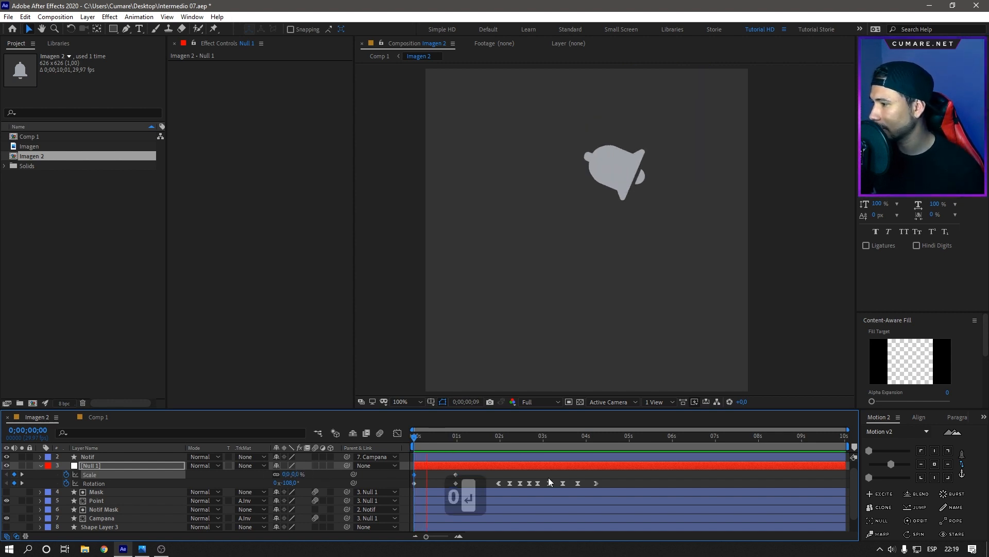
- Add a 43° rotation keyframe to Null 1 at 0;00;00;18 and ease all its entrance scale and rotation keyframes
{"action": "left_click_drag", "start_coordinate": [465, 439], "coordinate": [438, 444]}
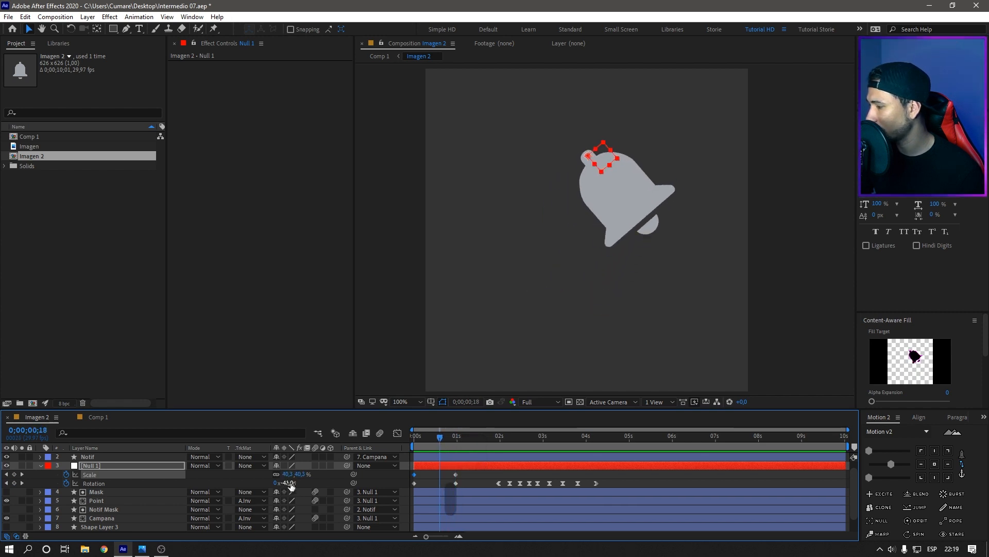
{"action": "left_click_drag", "start_coordinate": [290, 483], "coordinate": [334, 482]}
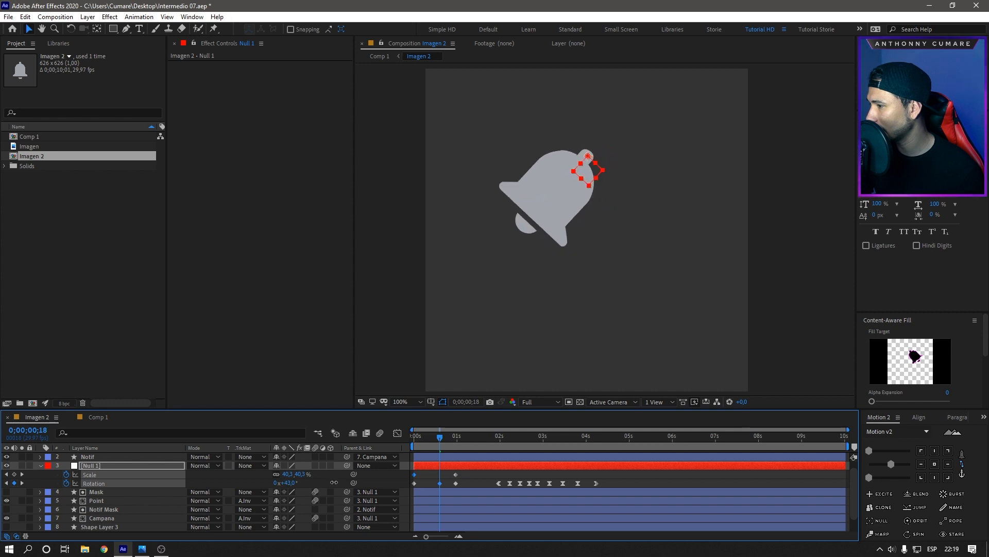
{"action": "left_click_drag", "start_coordinate": [454, 441], "coordinate": [390, 452]}
{"action": "left_click_drag", "start_coordinate": [470, 471], "coordinate": [388, 493]}
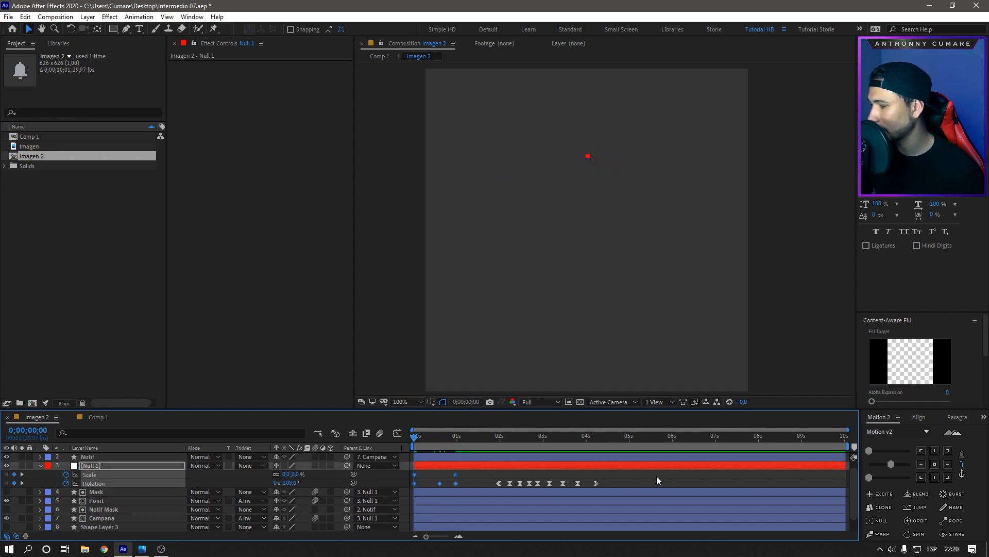
{"action": "left_click", "coordinate": [892, 464]}
- Try tighter spacing for Null 1's entrance keyframes, stretch them back to end at about one second, and preview
{"action": "left_click_drag", "start_coordinate": [457, 483], "coordinate": [445, 486]}
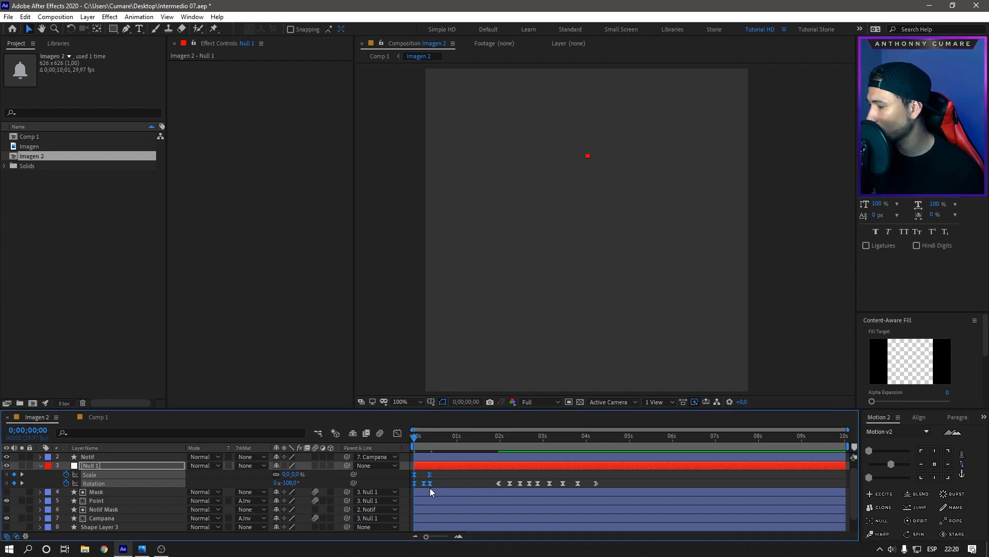
{"action": "key", "text": "space"}
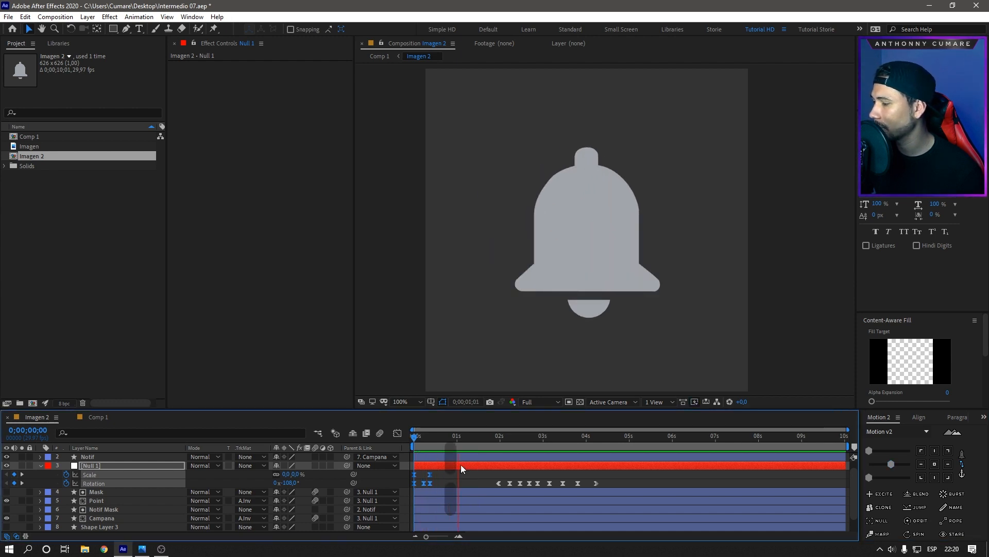
{"action": "left_click_drag", "start_coordinate": [431, 482], "coordinate": [456, 484]}
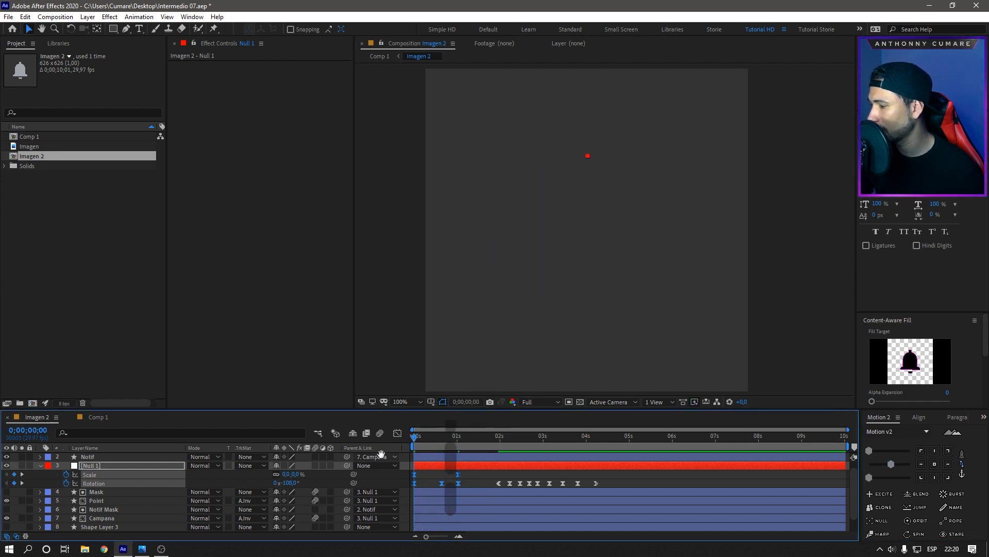
{"action": "key", "text": "space"}
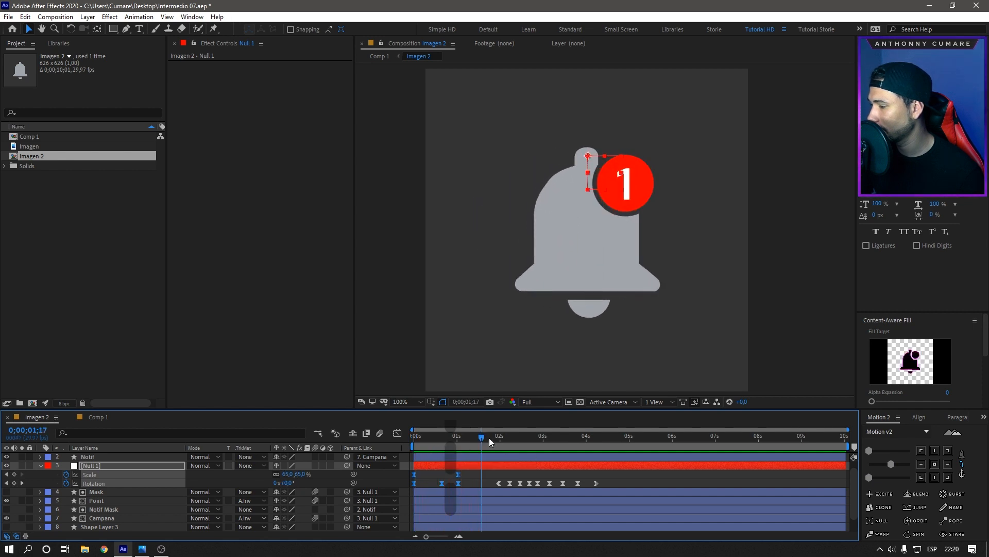
{"action": "key", "text": "space"}
{"action": "key", "text": "space"}
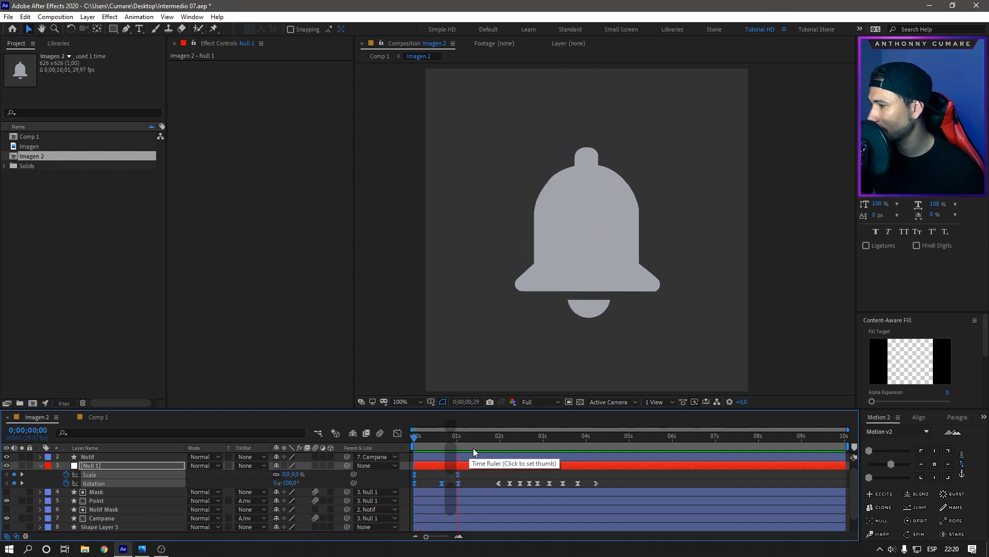
- Add a -10° rotation keyframe to Null 1 at 0;00;01;10
{"action": "left_click", "coordinate": [472, 449]}
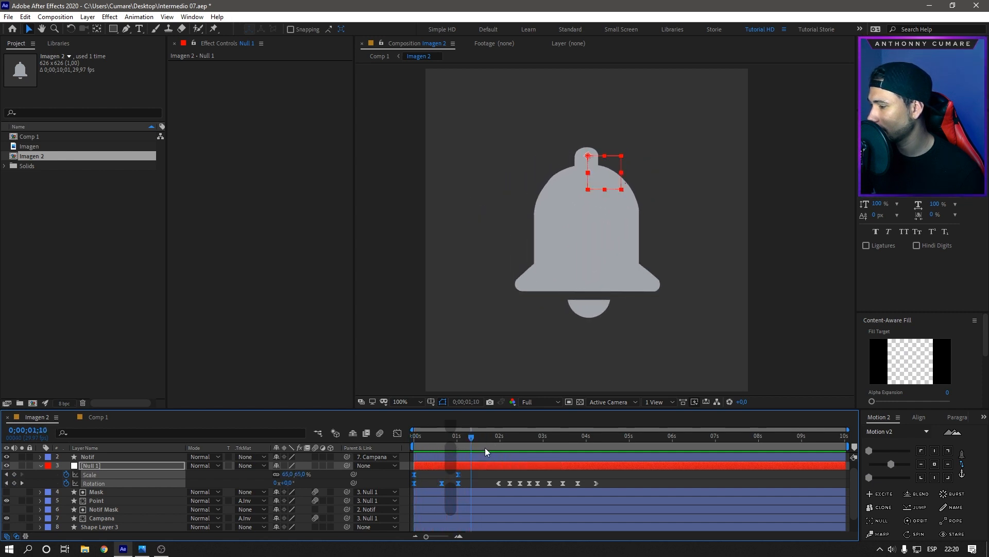
{"action": "left_click", "coordinate": [485, 480]}
{"action": "left_click_drag", "start_coordinate": [287, 483], "coordinate": [281, 483]}
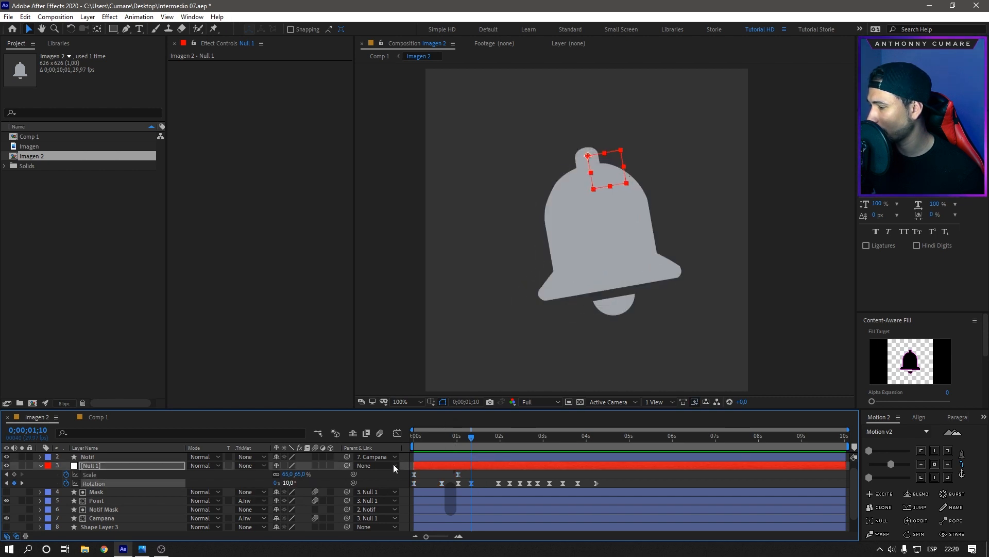
- Preview the entrance, try raising Null 1's last entrance rotation keyframe to 35° at 0;00;01;12 on its value curve, and preview again
{"action": "left_click_drag", "start_coordinate": [475, 435], "coordinate": [379, 443]}
{"action": "key", "text": "space"}
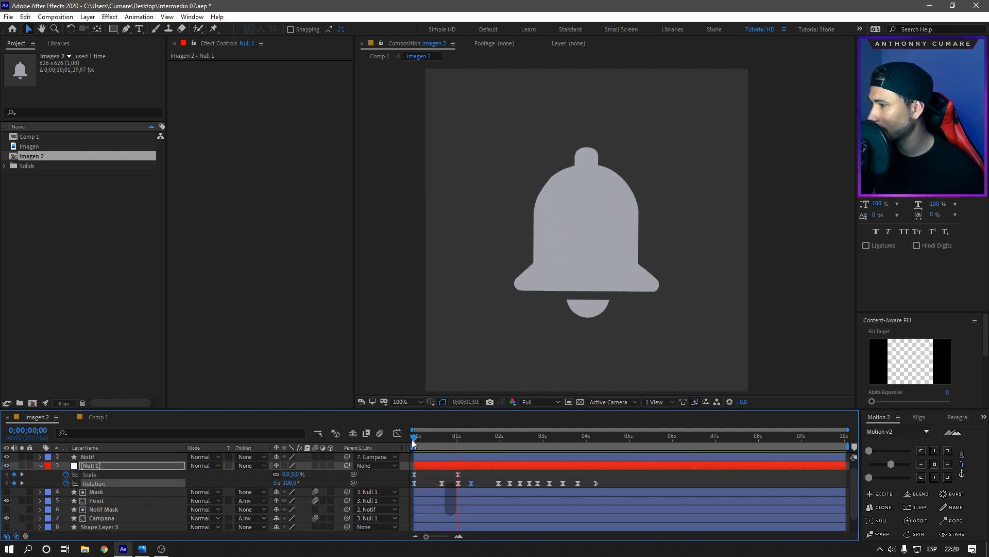
{"action": "left_click_drag", "start_coordinate": [477, 480], "coordinate": [403, 456]}
{"action": "left_click", "coordinate": [397, 433]}
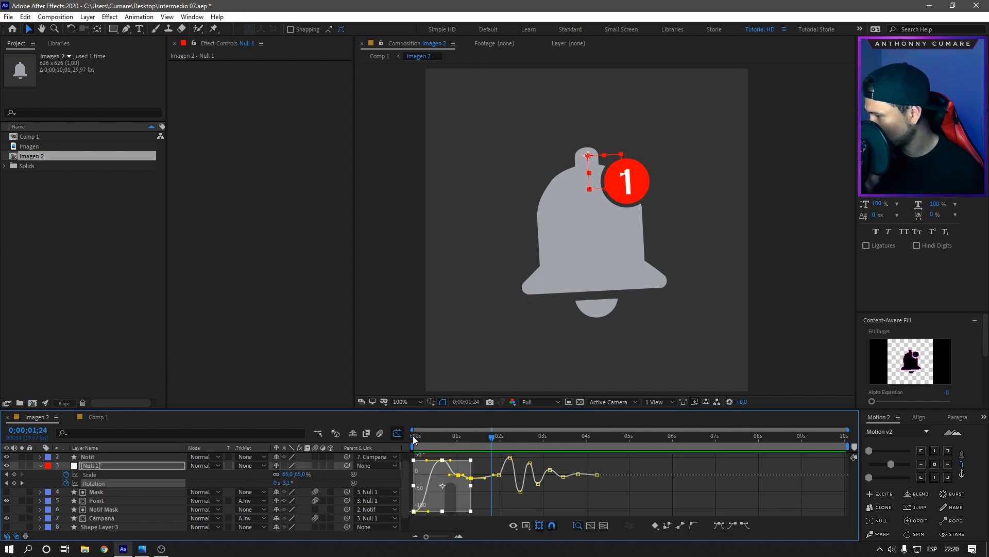
{"action": "left_click", "coordinate": [482, 487]}
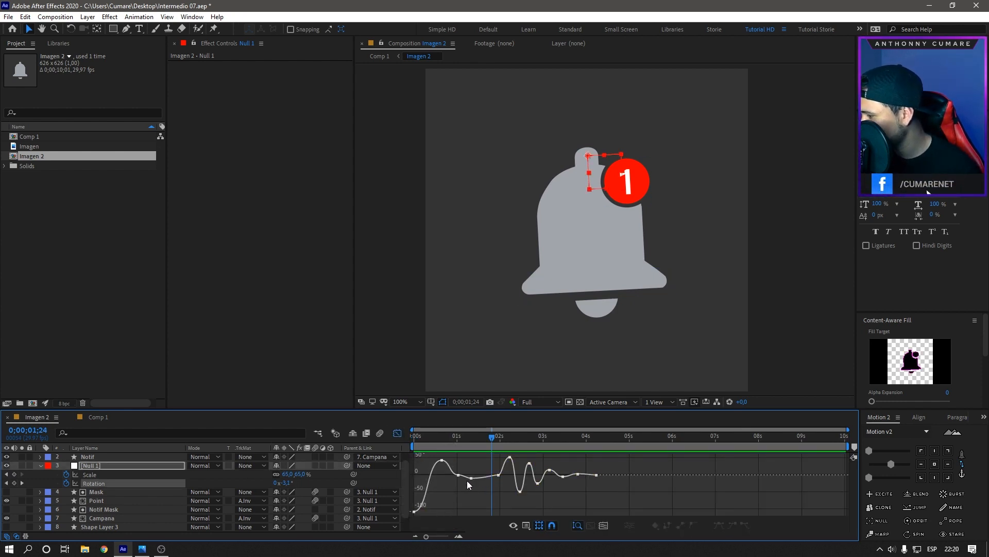
{"action": "left_click", "coordinate": [458, 475]}
{"action": "left_click_drag", "start_coordinate": [471, 478], "coordinate": [494, 463]}
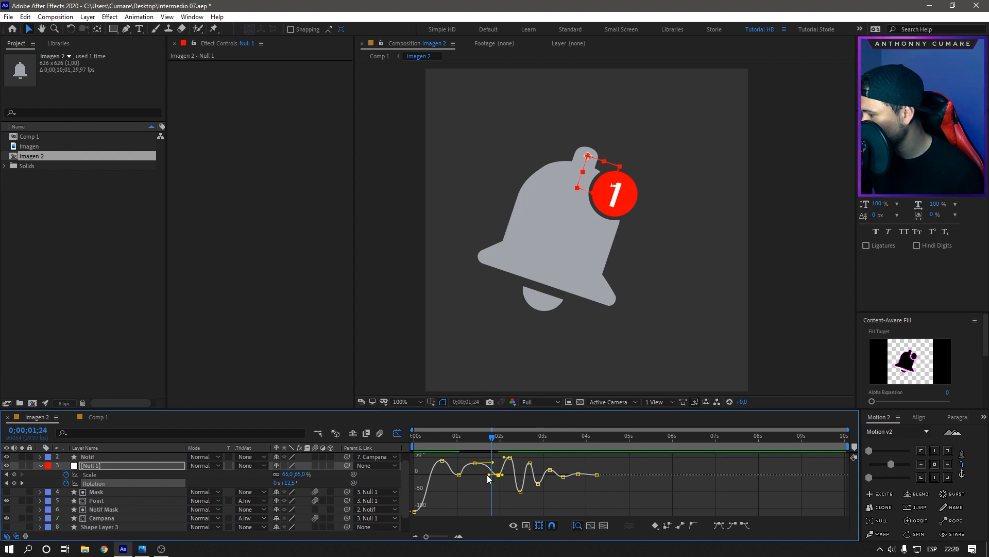
{"action": "left_click_drag", "start_coordinate": [489, 475], "coordinate": [486, 463]}
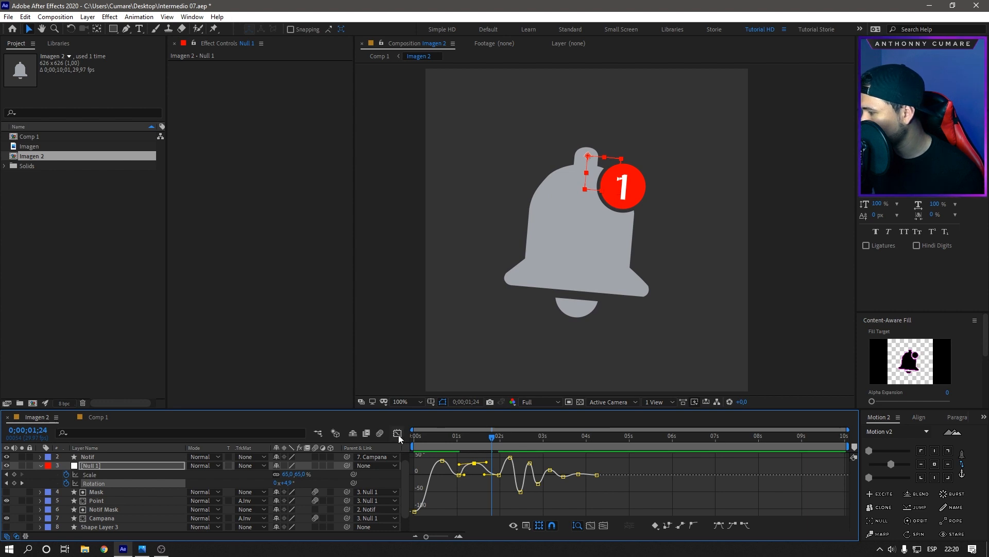
{"action": "left_click", "coordinate": [397, 434]}
{"action": "key", "text": "space"}
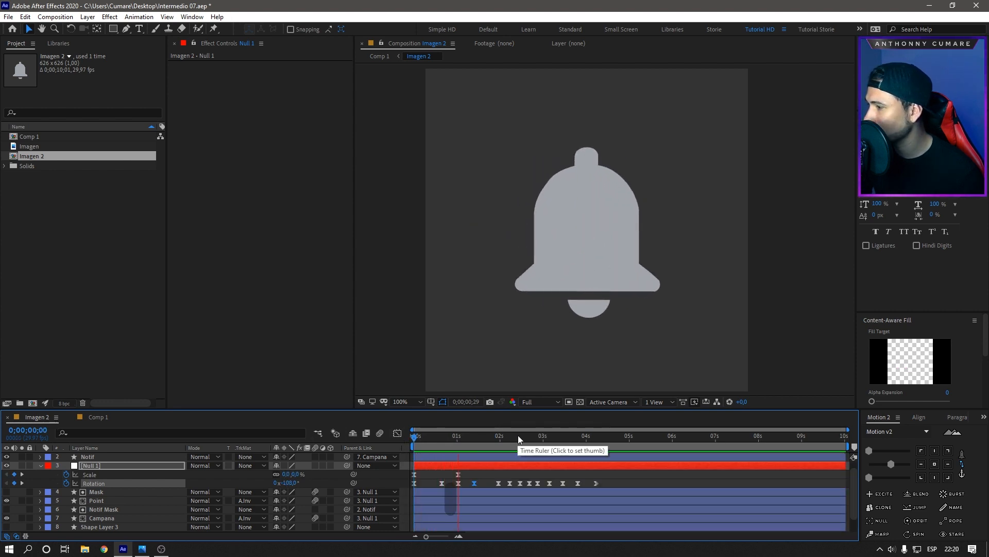
- Delete Null 1's rotation keyframe at 0;00;01;12 and preview the entrance
{"action": "left_click", "coordinate": [474, 438]}
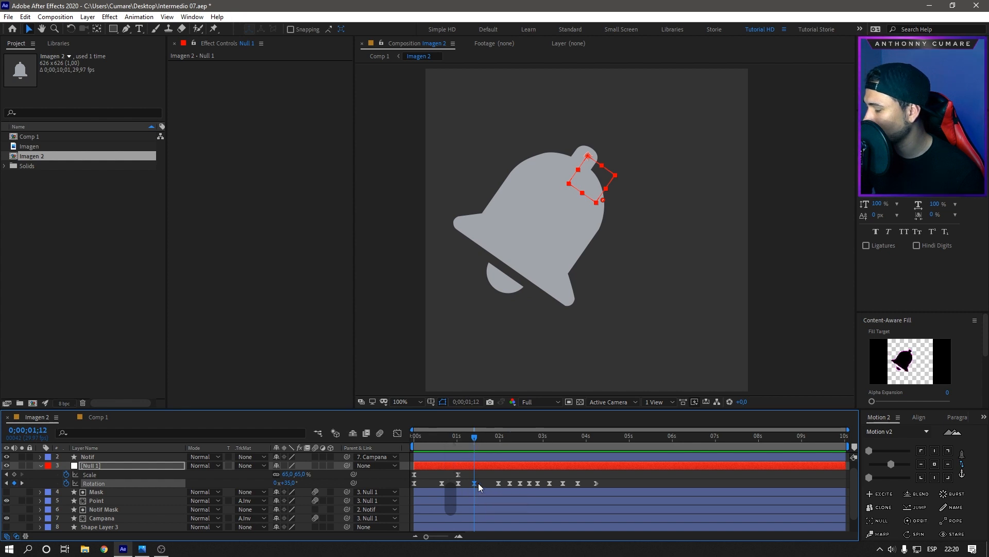
{"action": "key", "text": "Home"}
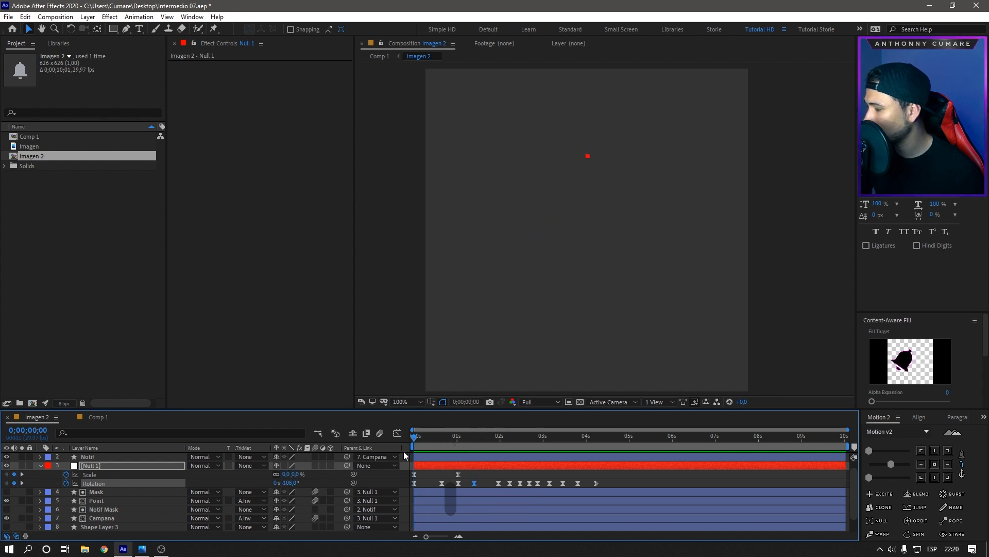
{"action": "key", "text": "Delete"}
{"action": "left_click", "coordinate": [474, 478]}
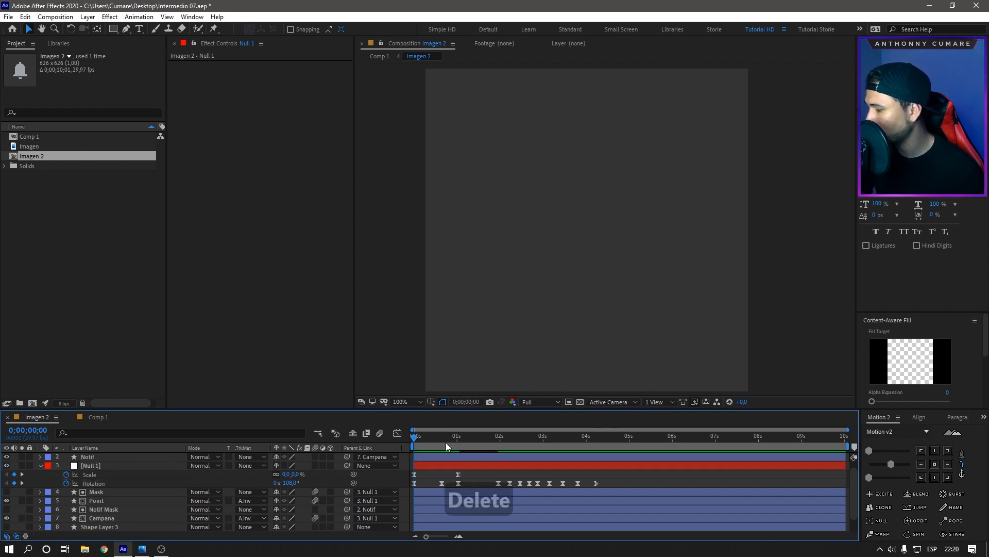
{"action": "key", "text": "space"}
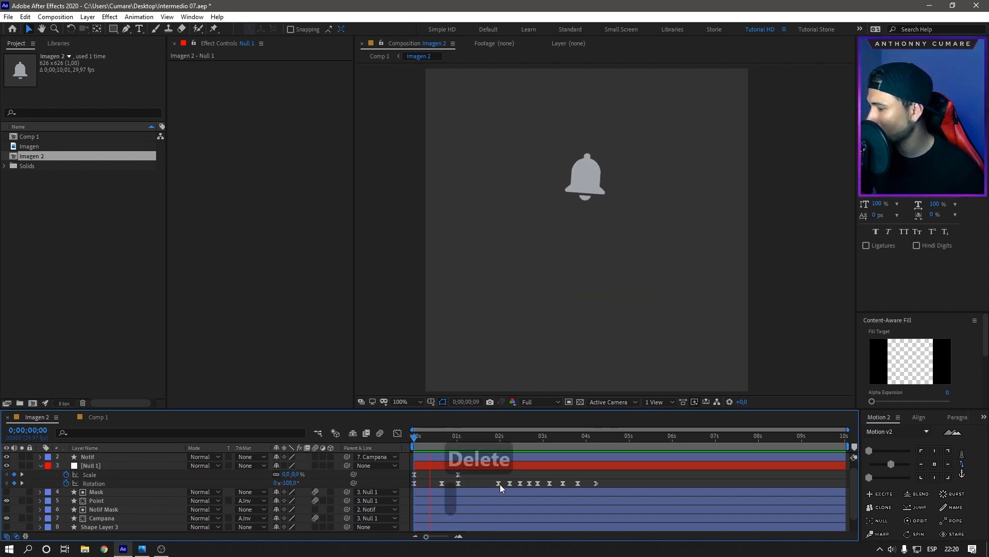
{"action": "key", "text": "space"}
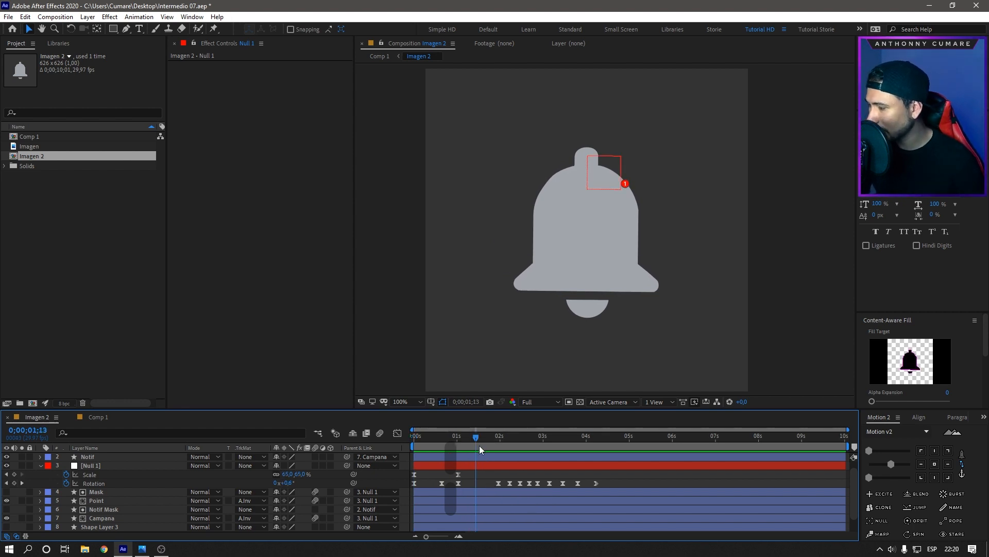
- Keyframe the Point layer's current position at 0;00;01;01, and set its X position to 104.2 at 0;00;00;19
{"action": "left_click_drag", "start_coordinate": [479, 448], "coordinate": [431, 462]}
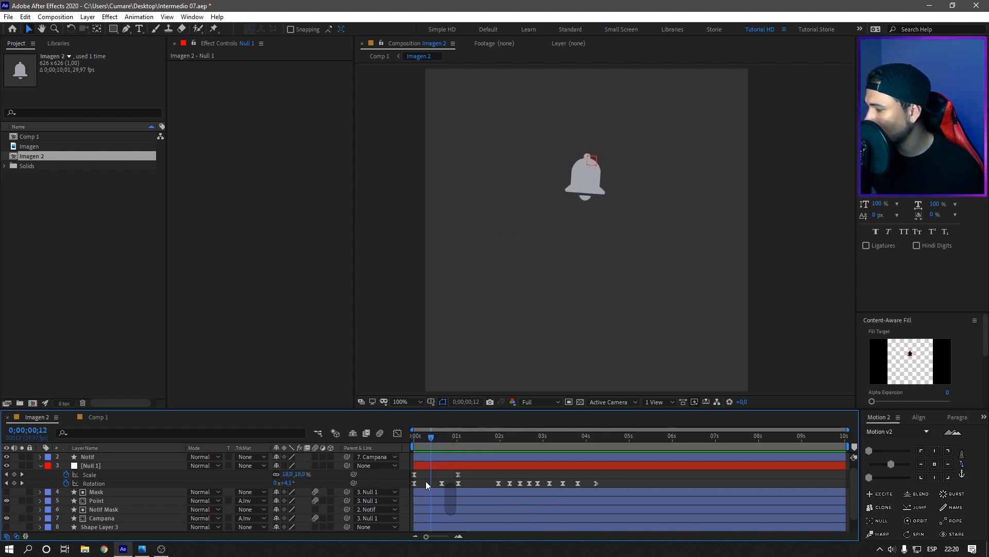
{"action": "left_click", "coordinate": [112, 518]}
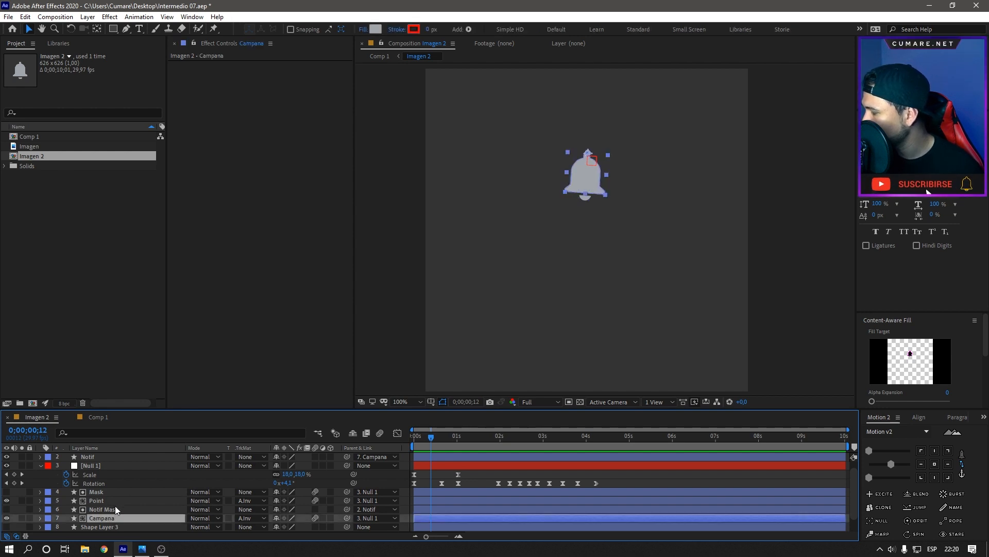
{"action": "scroll", "coordinate": [130, 514], "scroll_direction": "down", "scroll_amount": 2}
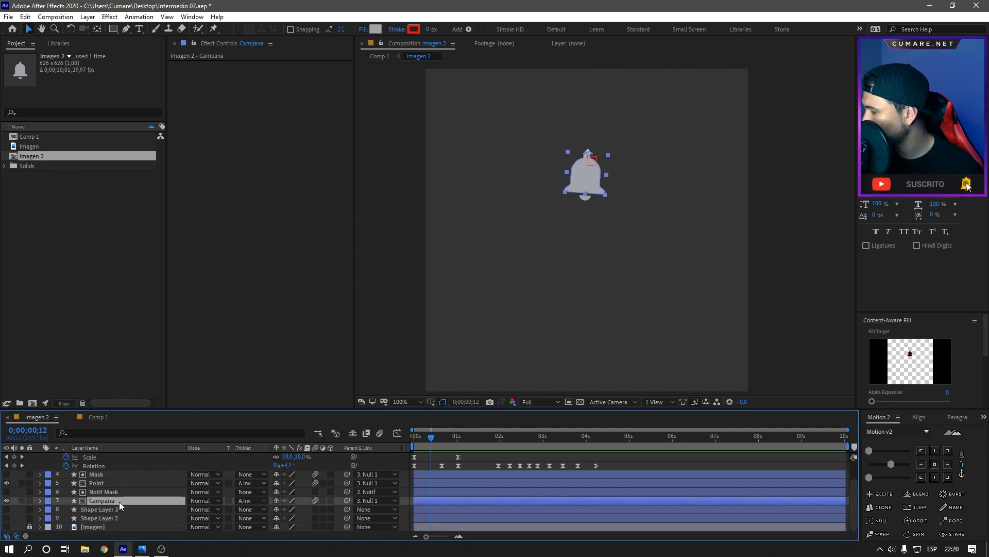
{"action": "left_click", "coordinate": [106, 484]}
{"action": "key", "text": "p"}
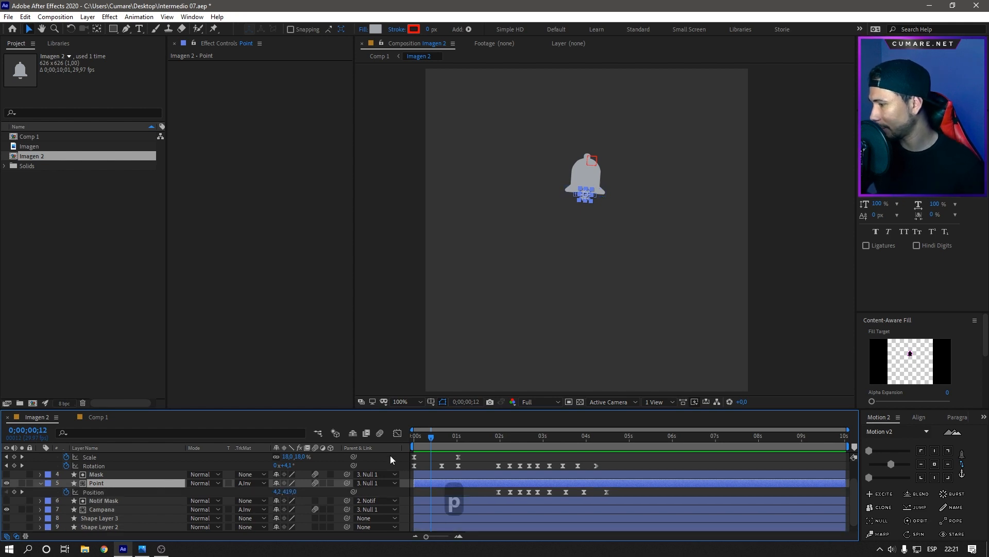
{"action": "left_click_drag", "start_coordinate": [431, 440], "coordinate": [458, 447]}
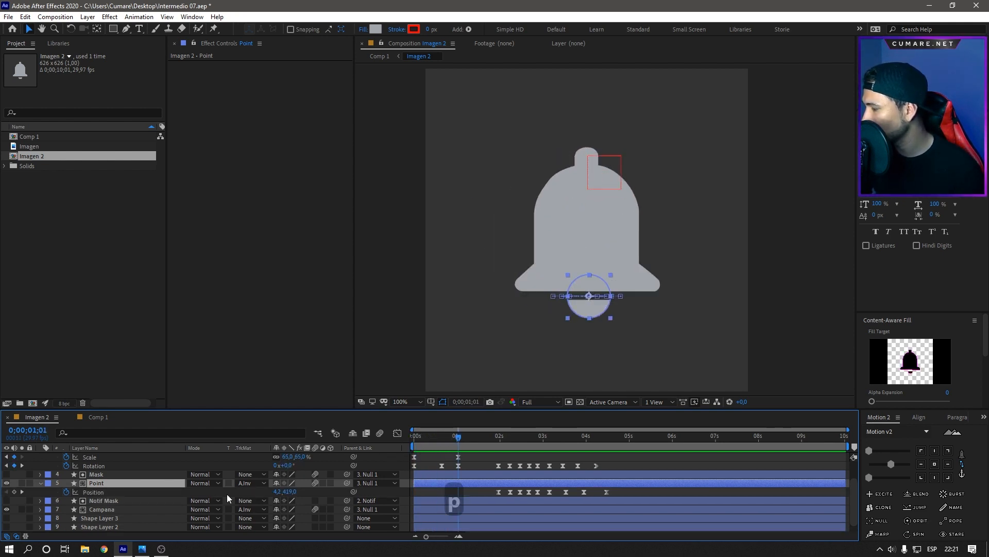
{"action": "left_click", "coordinate": [14, 492]}
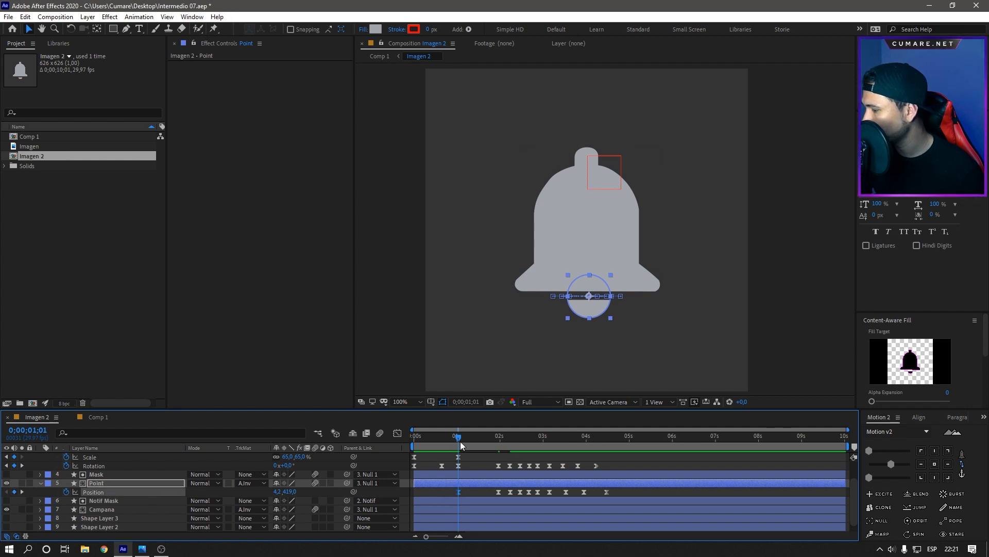
{"action": "left_click_drag", "start_coordinate": [459, 441], "coordinate": [441, 441]}
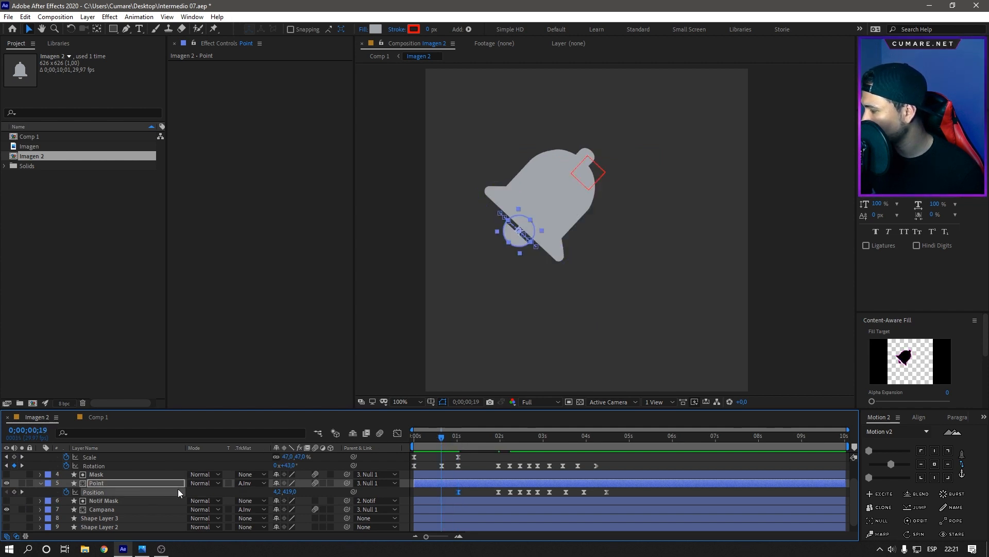
{"action": "left_click_drag", "start_coordinate": [278, 492], "coordinate": [309, 492]}
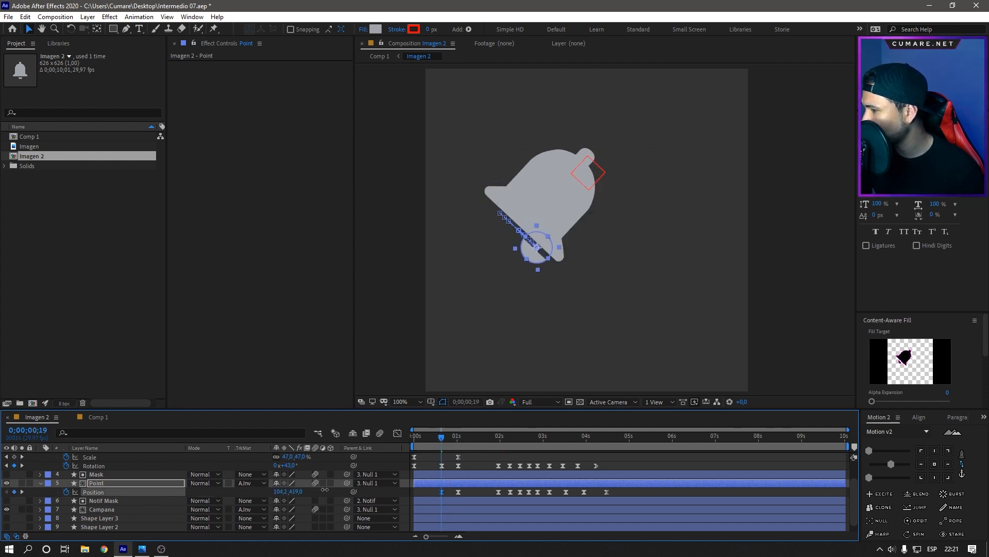
- Set the Point layer's X position to -118.3 at 0;00;00;00, replacing the trial start keyframe, and preview the clapper's swing
{"action": "left_click_drag", "start_coordinate": [444, 436], "coordinate": [418, 443]}
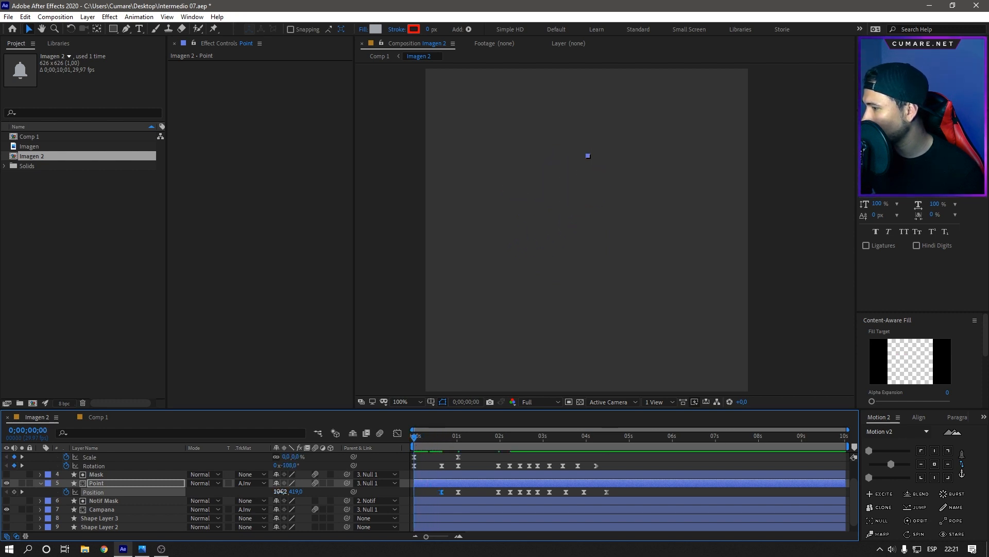
{"action": "left_click_drag", "start_coordinate": [280, 492], "coordinate": [256, 491]}
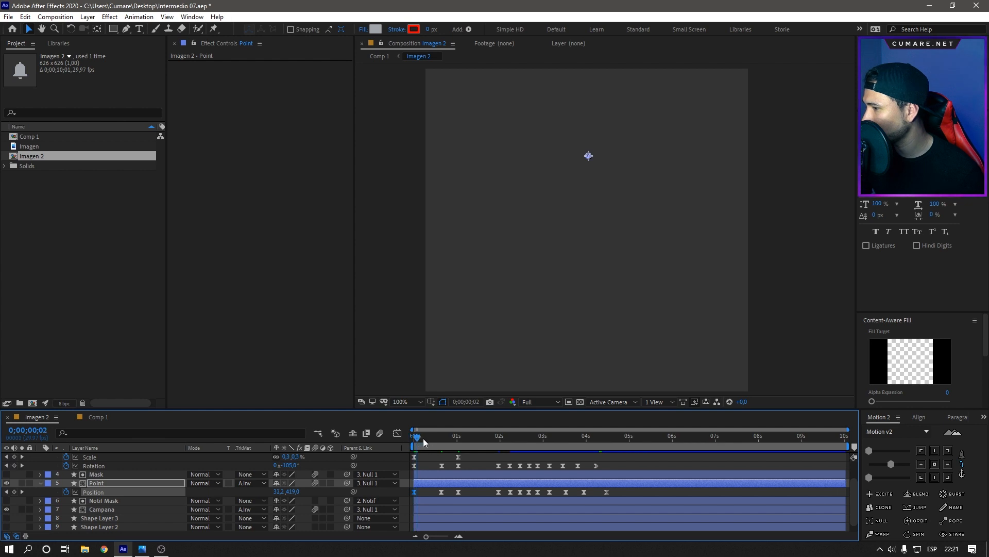
{"action": "mouse_move", "coordinate": [423, 438]}
{"action": "left_mouse_down"}
{"action": "mouse_move", "coordinate": [450, 438]}
{"action": "mouse_move", "coordinate": [417, 444]}
{"action": "left_mouse_up"}
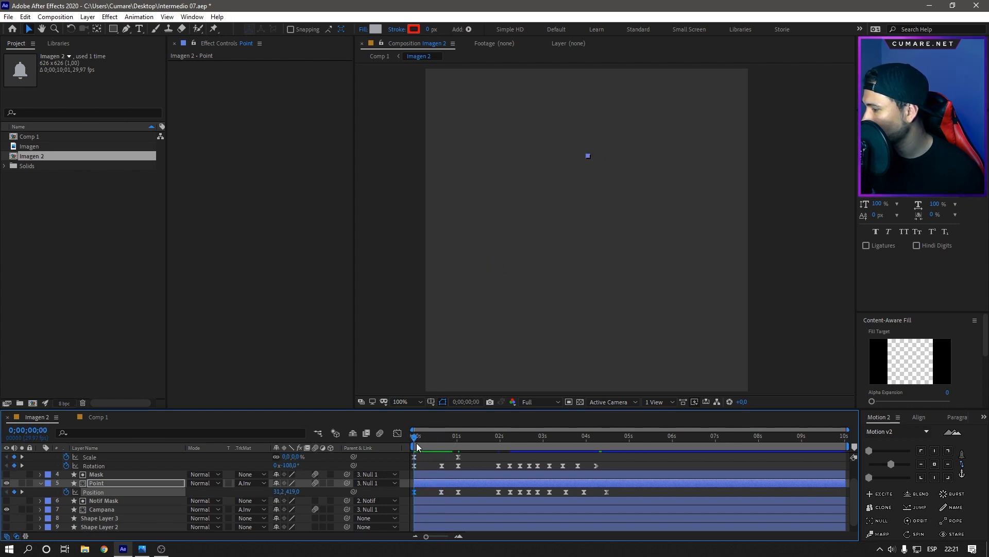
{"action": "left_click_drag", "start_coordinate": [279, 491], "coordinate": [292, 491]}
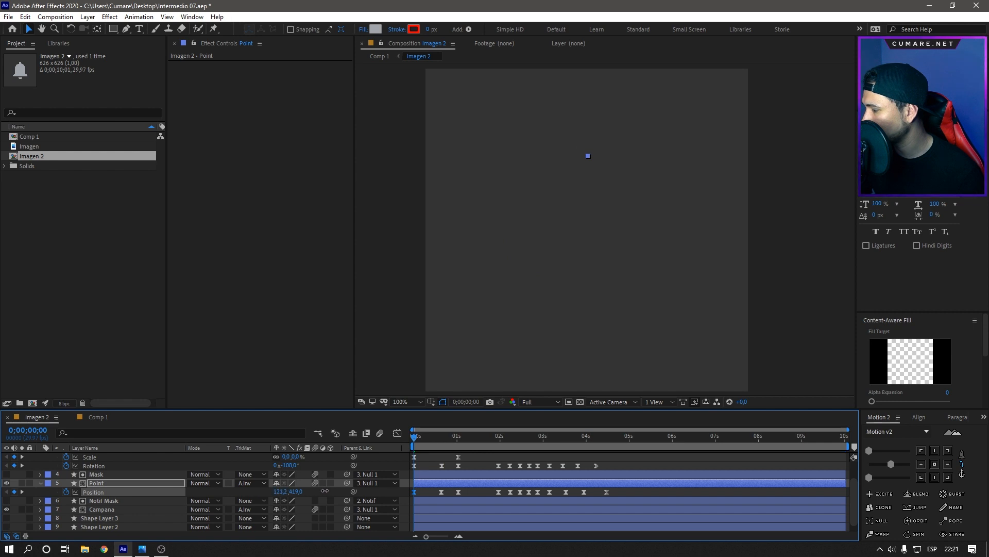
{"action": "mouse_move", "coordinate": [420, 438]}
{"action": "left_mouse_down"}
{"action": "mouse_move", "coordinate": [464, 441]}
{"action": "mouse_move", "coordinate": [426, 440]}
{"action": "left_mouse_up"}
{"action": "left_click_drag", "start_coordinate": [291, 495], "coordinate": [175, 500]}
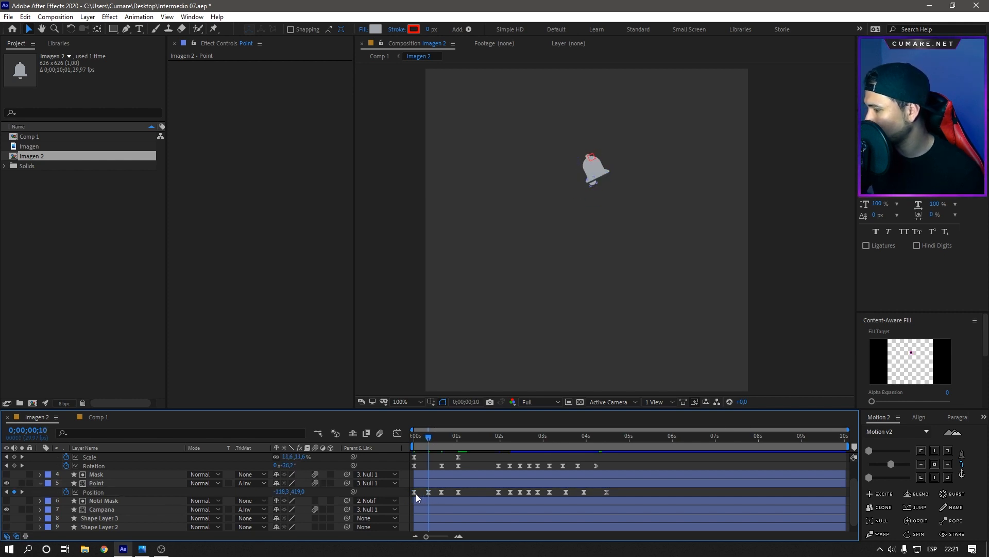
{"action": "key", "text": "Delete"}
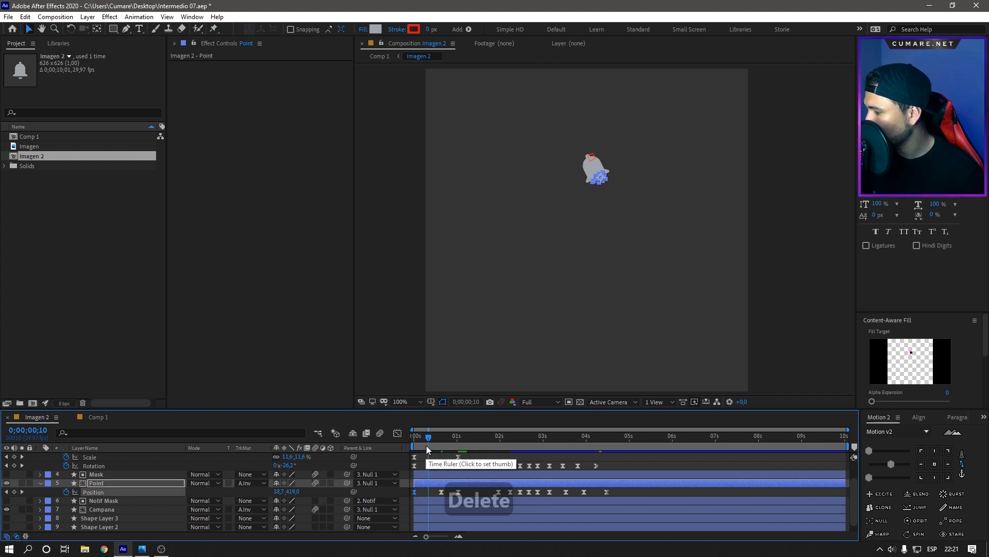
{"action": "key", "text": "space"}
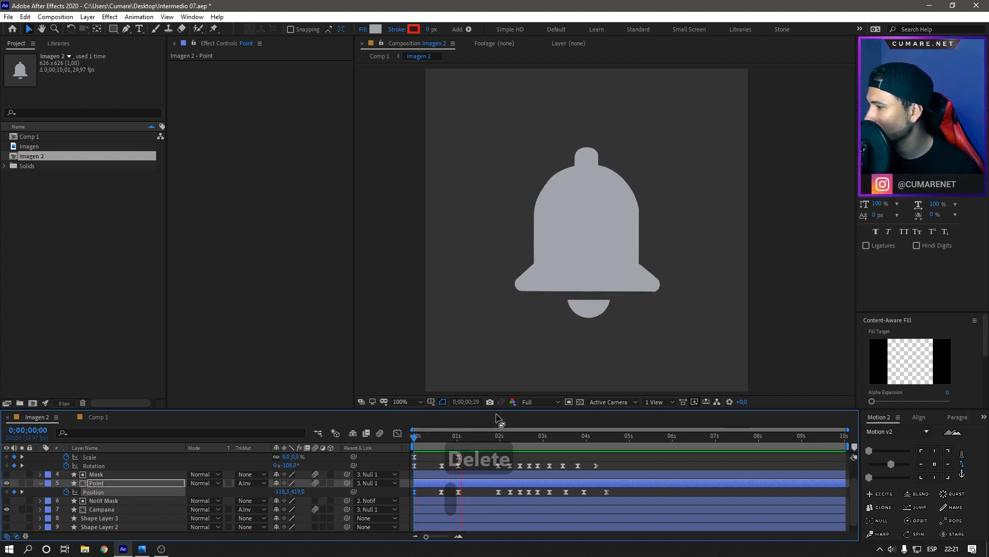
{"action": "key", "text": "space"}
{"action": "key", "text": "space"}
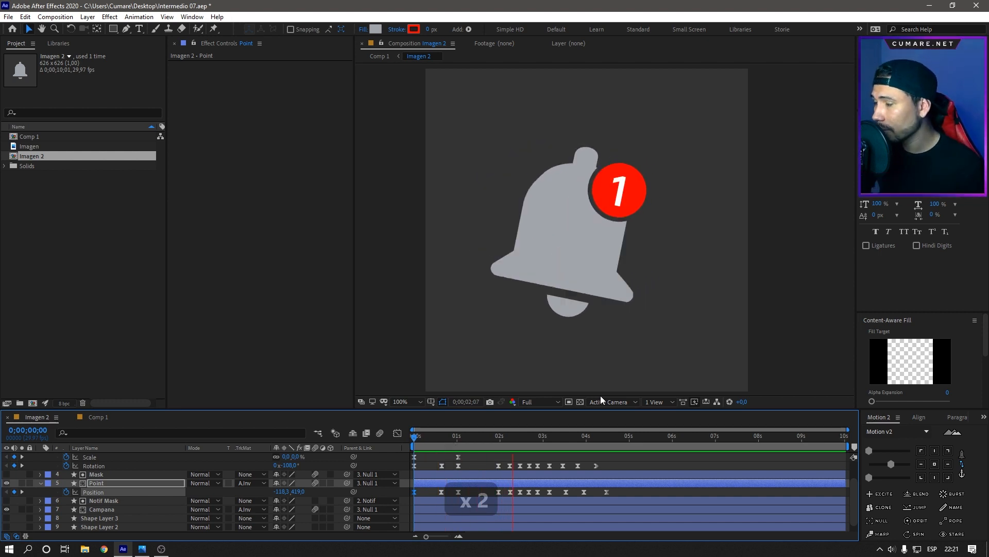
{"action": "key", "text": "space"}
- In Comp 1, move the Imagen 2 bell horizontally to the left of the frame's centre
{"action": "left_click", "coordinate": [95, 417]}
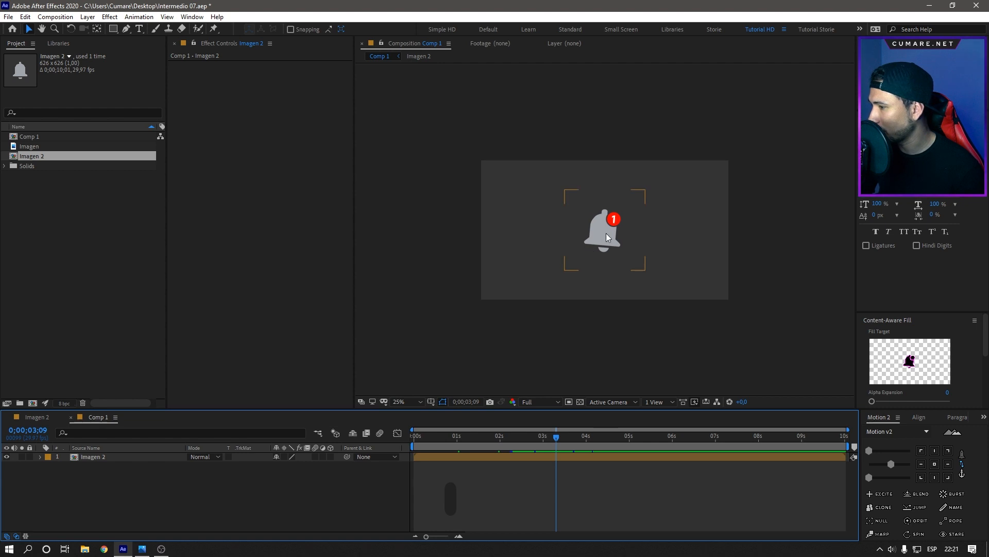
{"action": "left_click_drag", "start_coordinate": [607, 237], "coordinate": [549, 239]}
{"action": "left_click", "coordinate": [300, 476]}
- Create a new text layer in Comp 1
{"action": "right_click", "coordinate": [294, 485]}
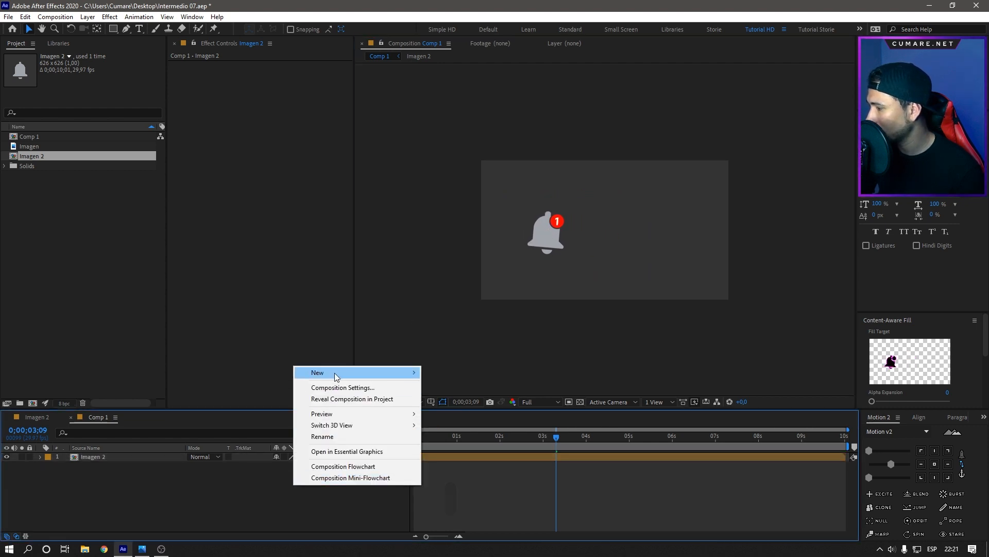
{"action": "mouse_move", "coordinate": [336, 375]}
{"action": "left_click", "coordinate": [486, 386]}
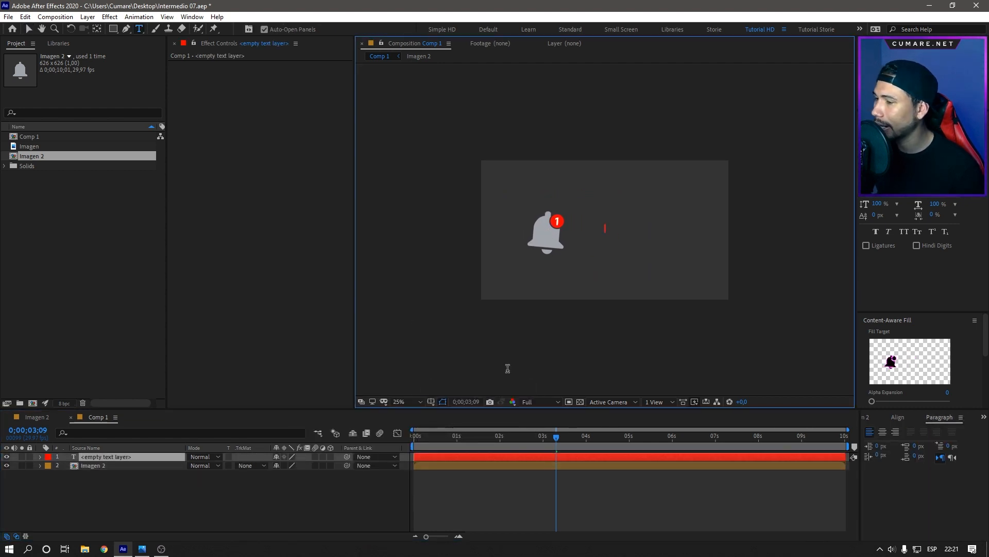